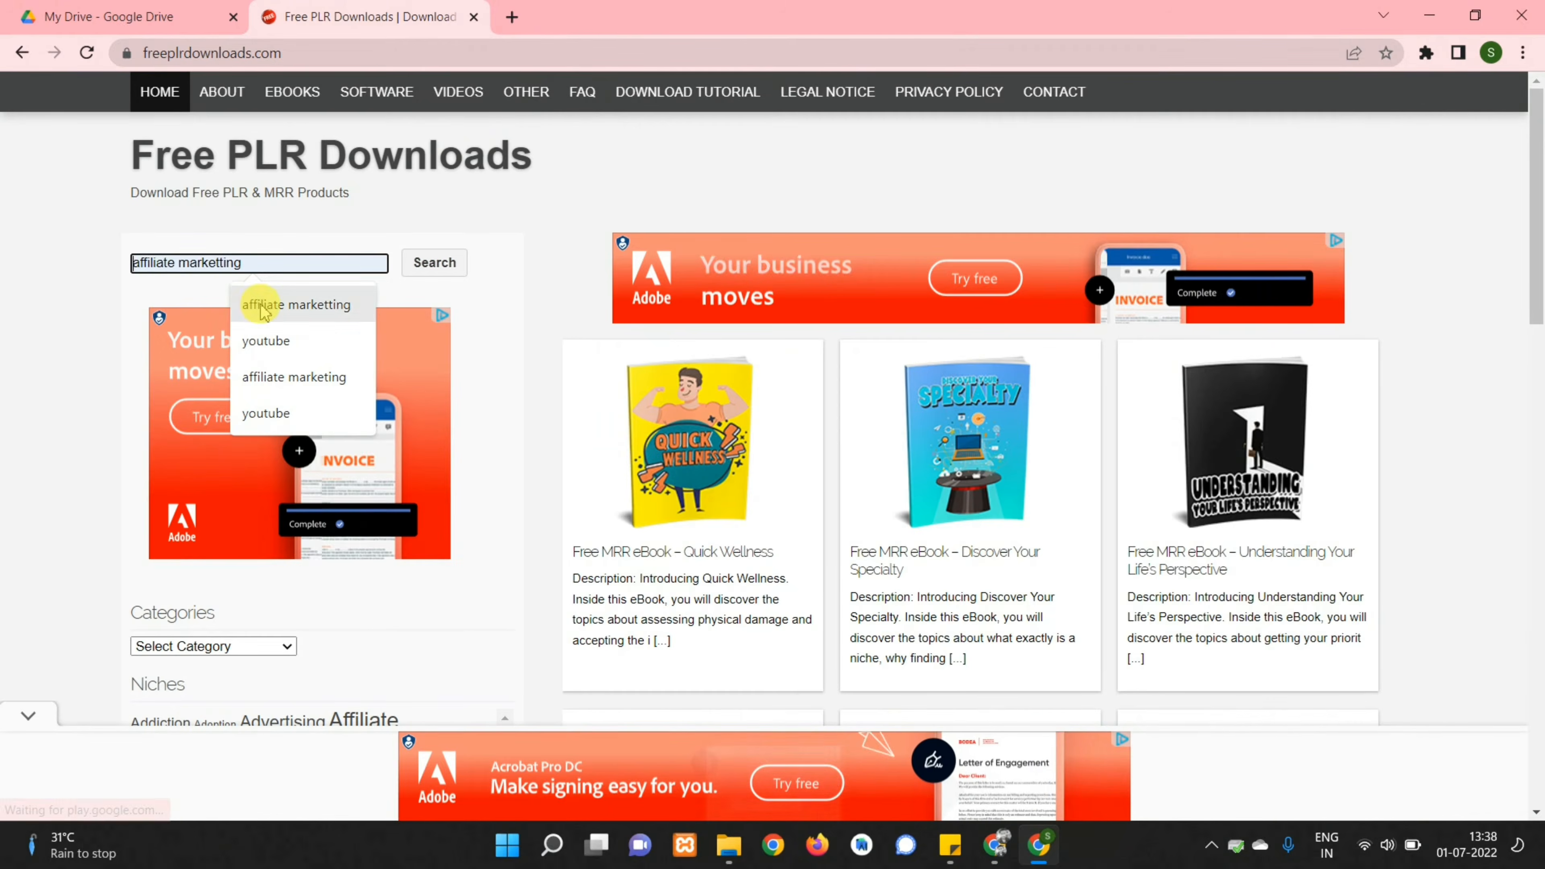
Search Free PLR Downloads for affiliate marketing and open the How to Succeed in Affiliate Marketing ebook
click(294, 377)
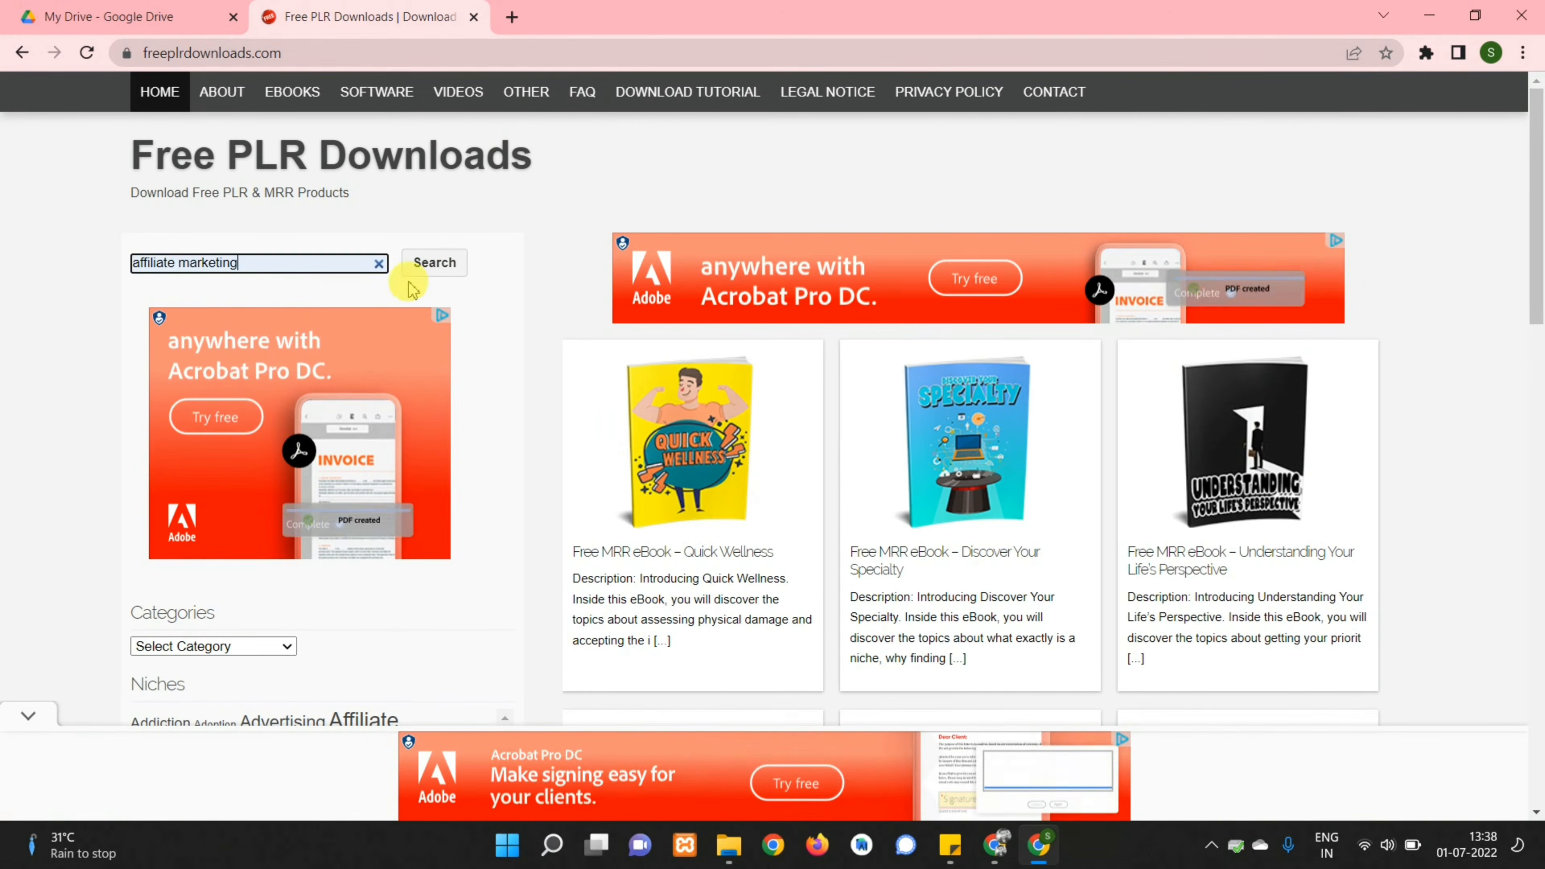
click(434, 265)
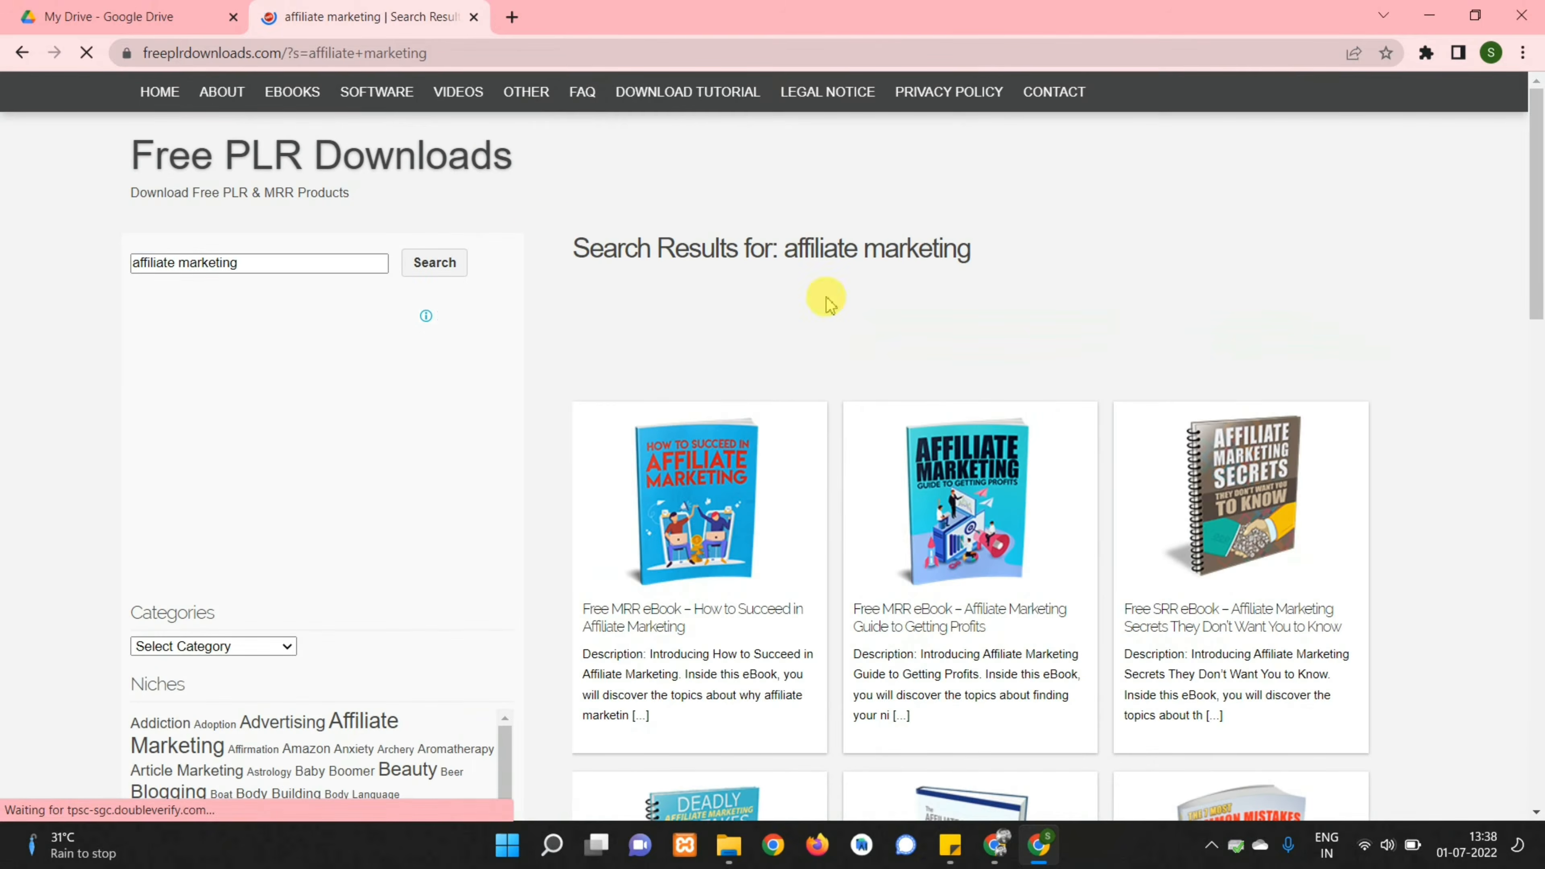
click(698, 551)
click(1124, 274)
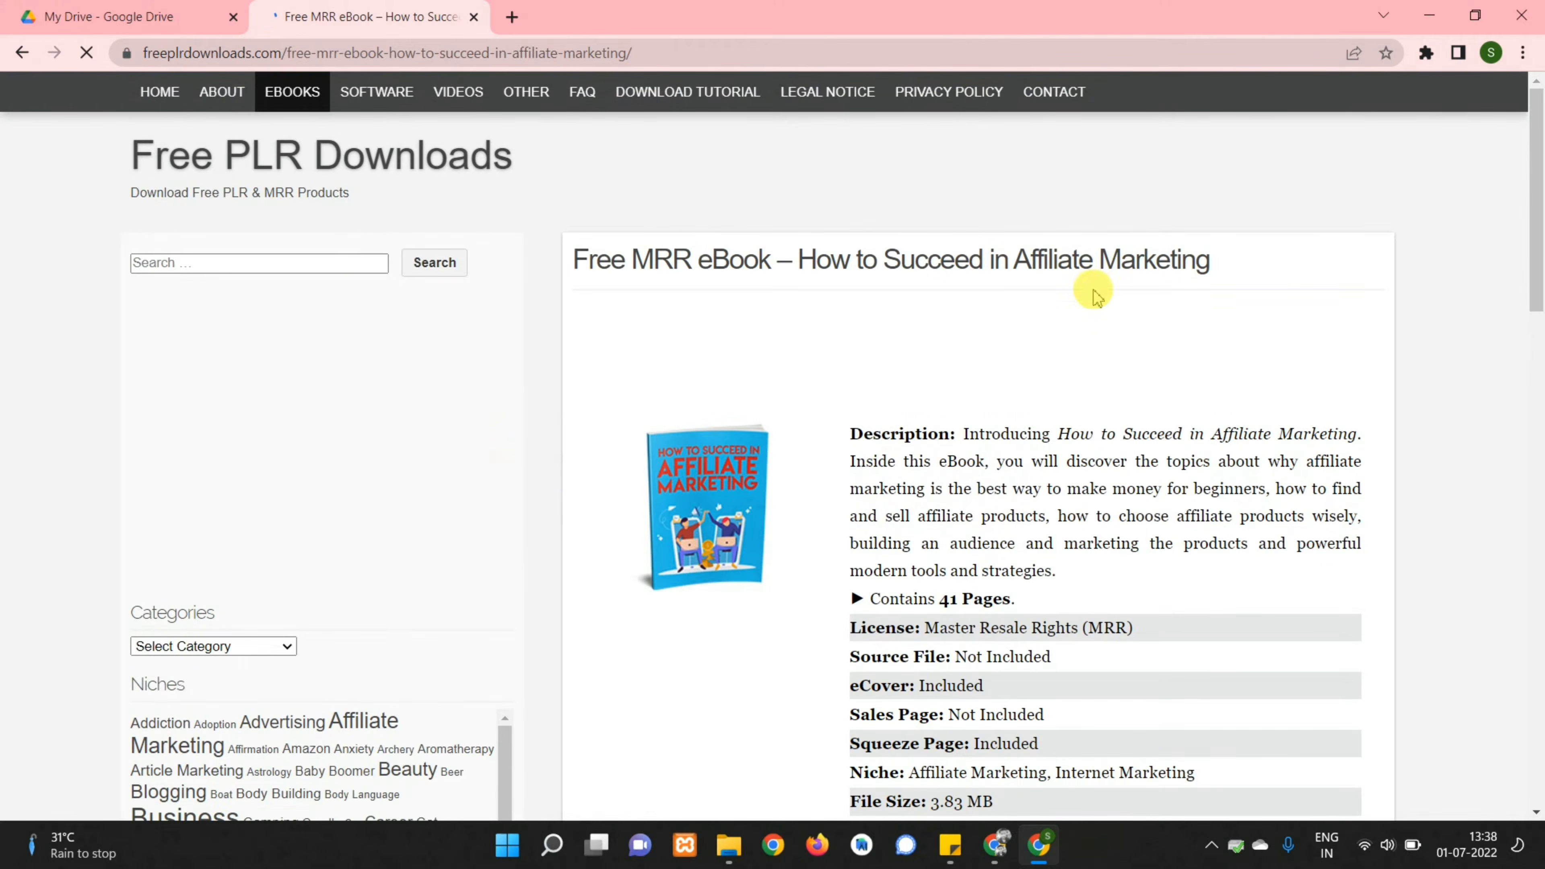
Download the ebook's zip file and show it in its downloads folder
scroll(899, 345, down, 15)
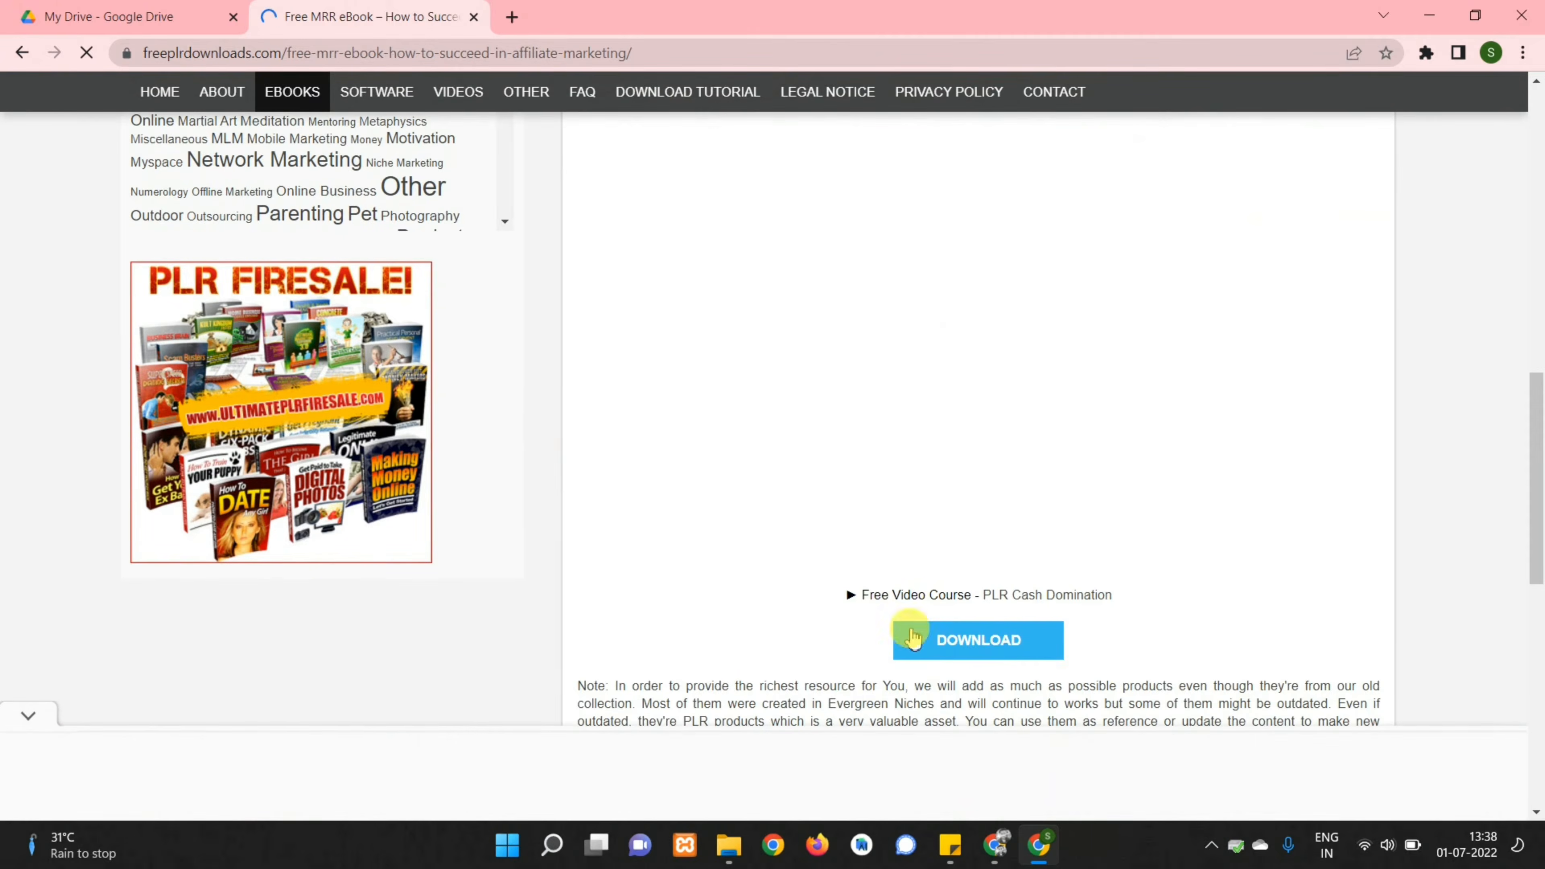
click(912, 636)
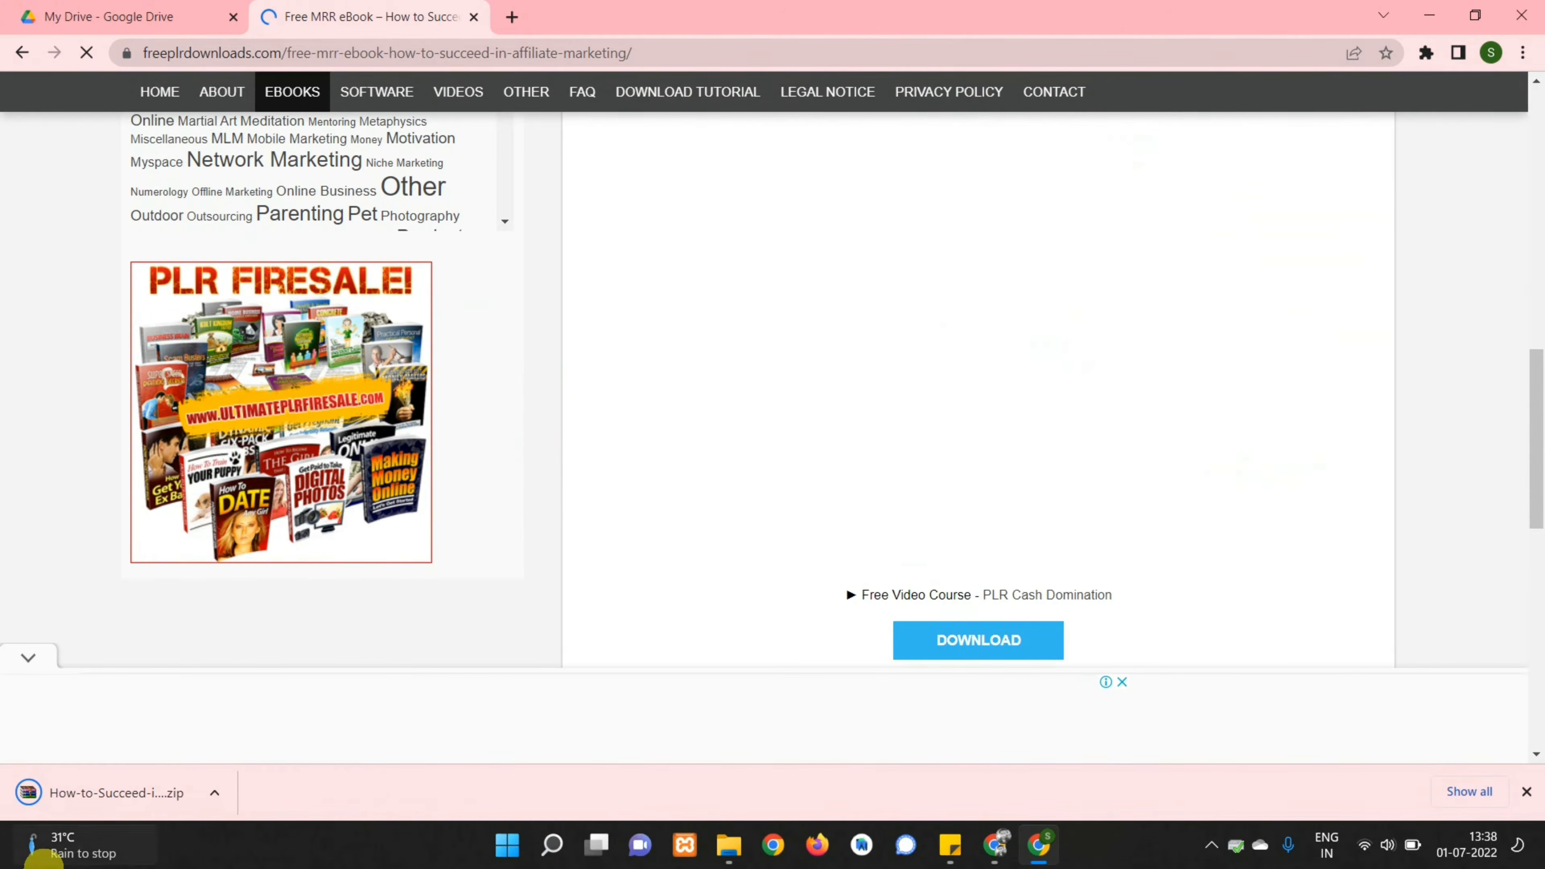
click(215, 794)
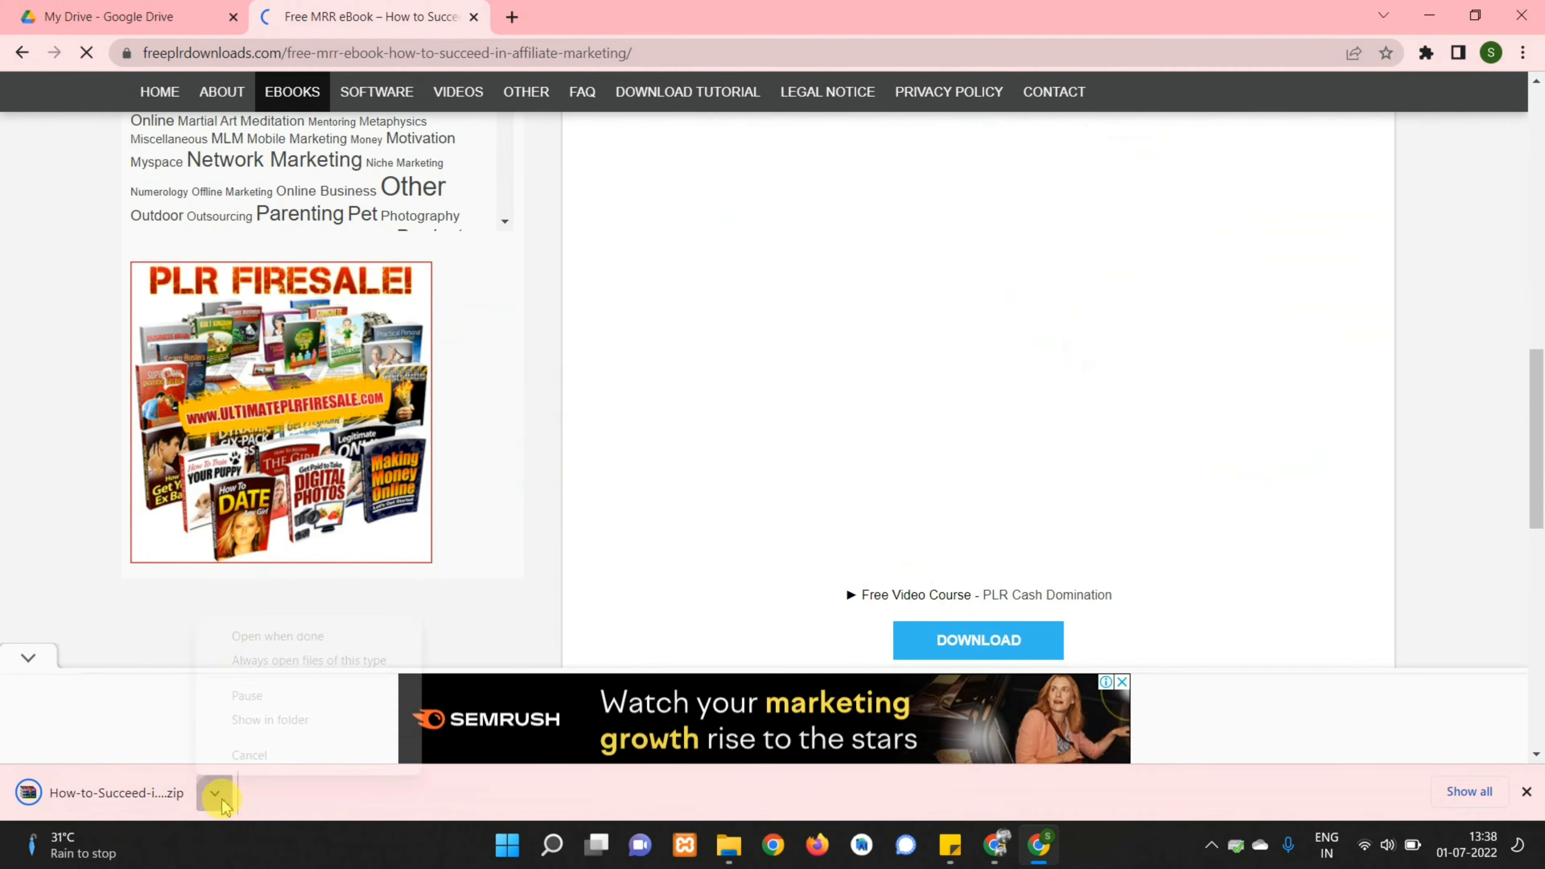
click(739, 846)
Extract all files from the downloaded ebook zip
click(219, 220)
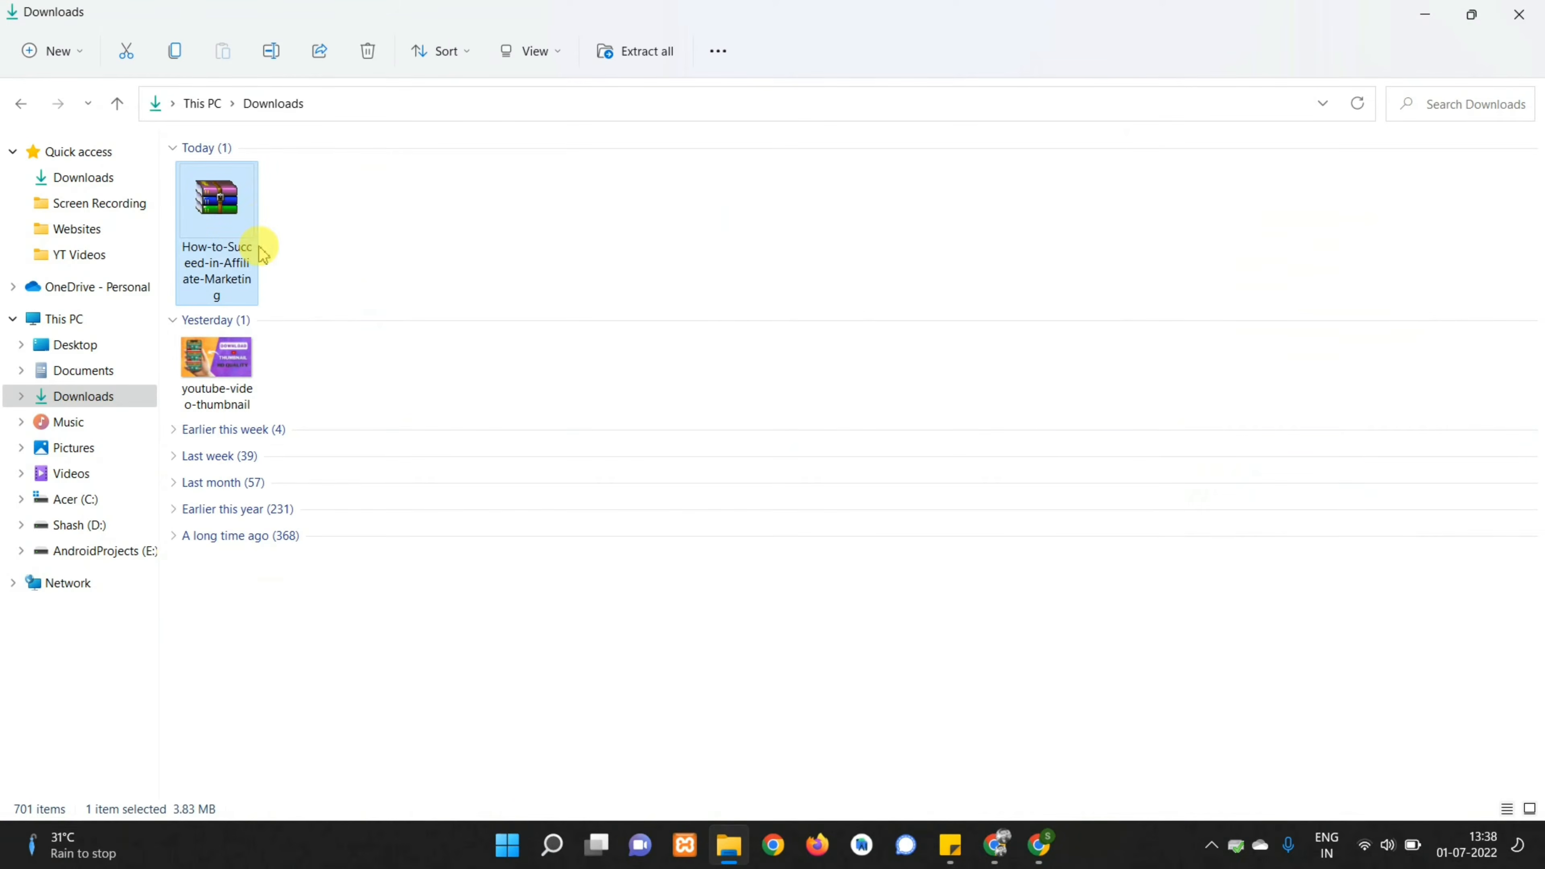
right_click(225, 222)
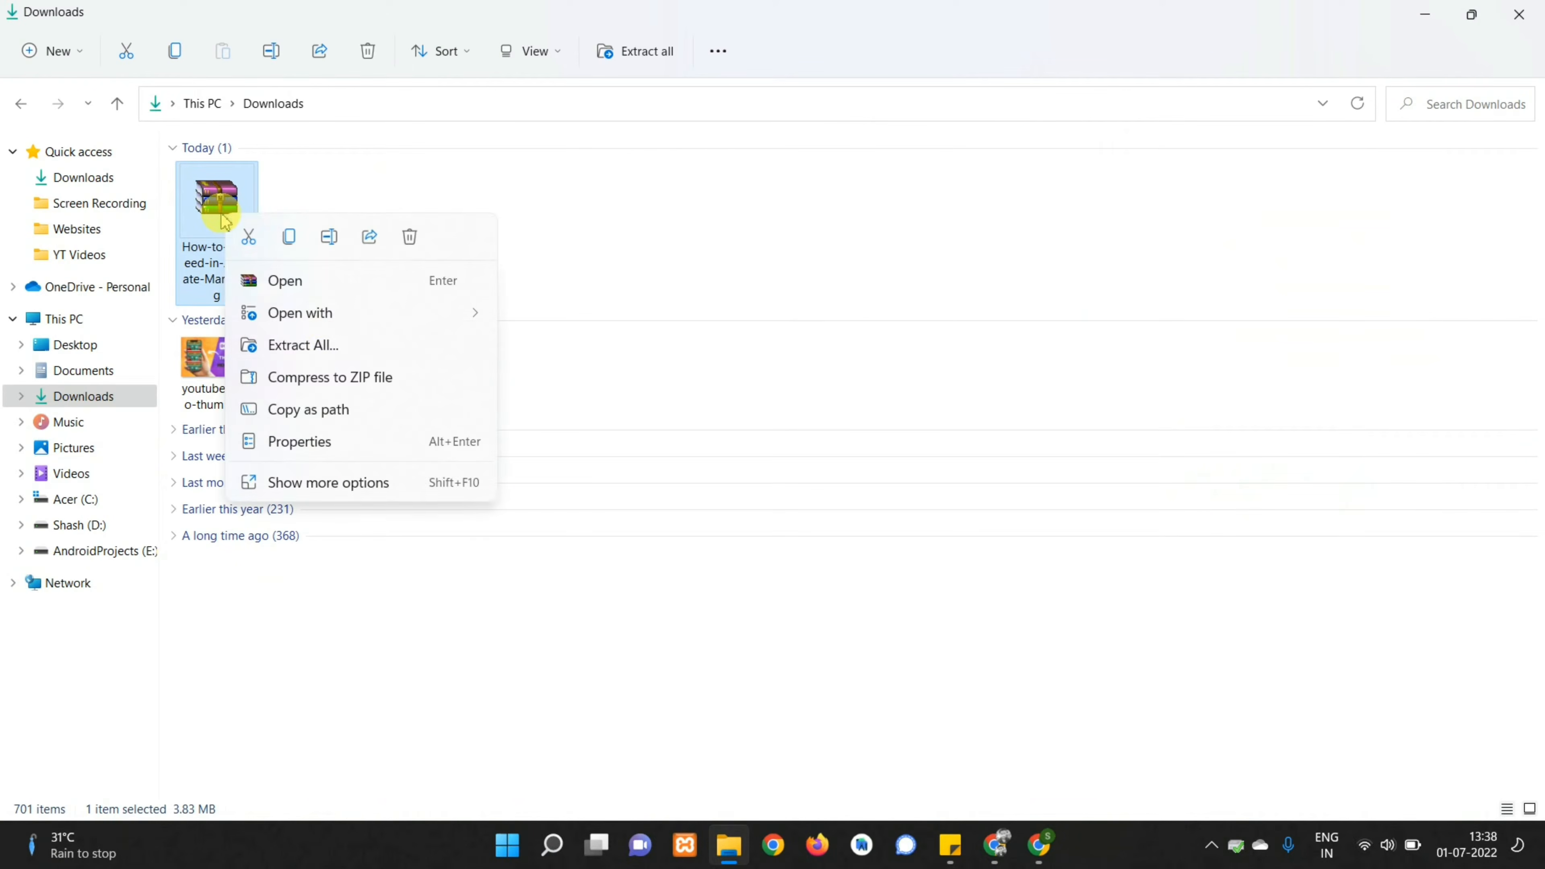
click(333, 345)
click(934, 624)
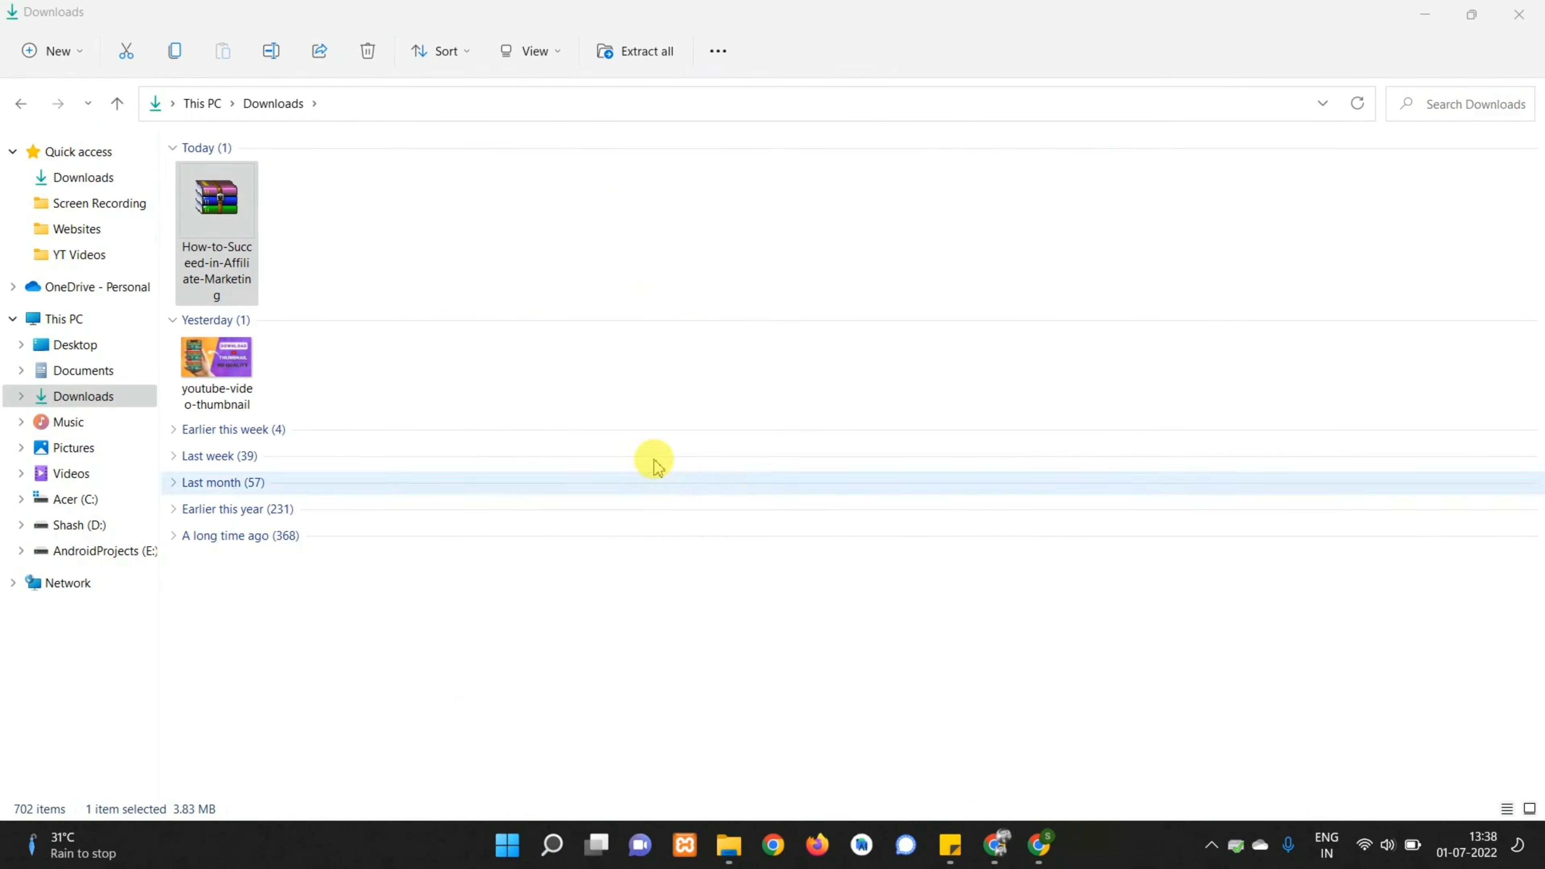
Open the inner ebook folder and check the How to Succeed in Affiliate Marketing file's properties
double_click(286, 180)
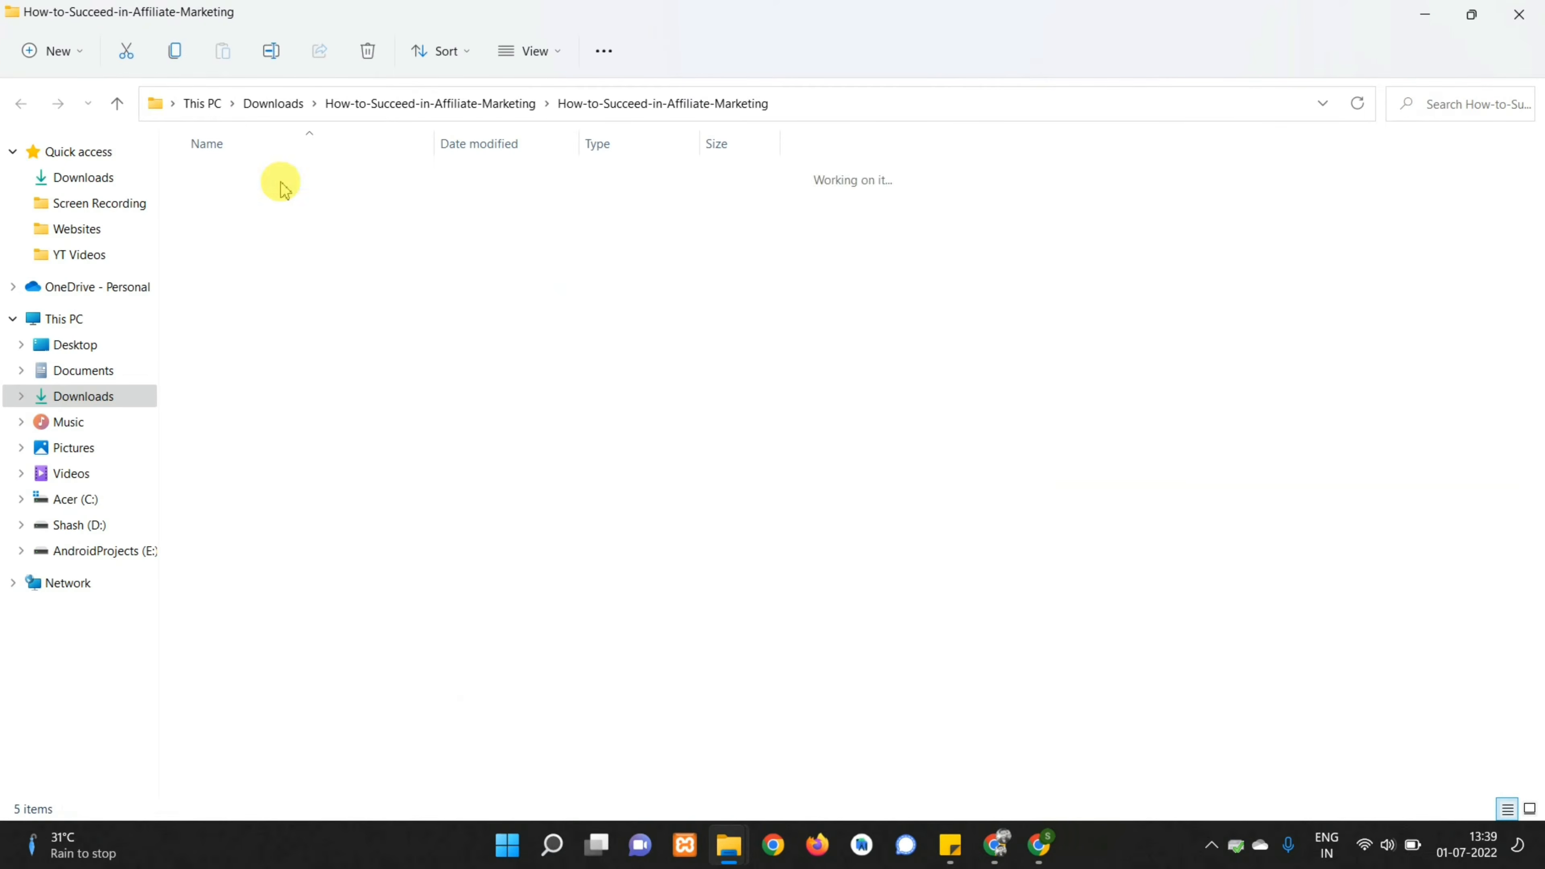
click(261, 284)
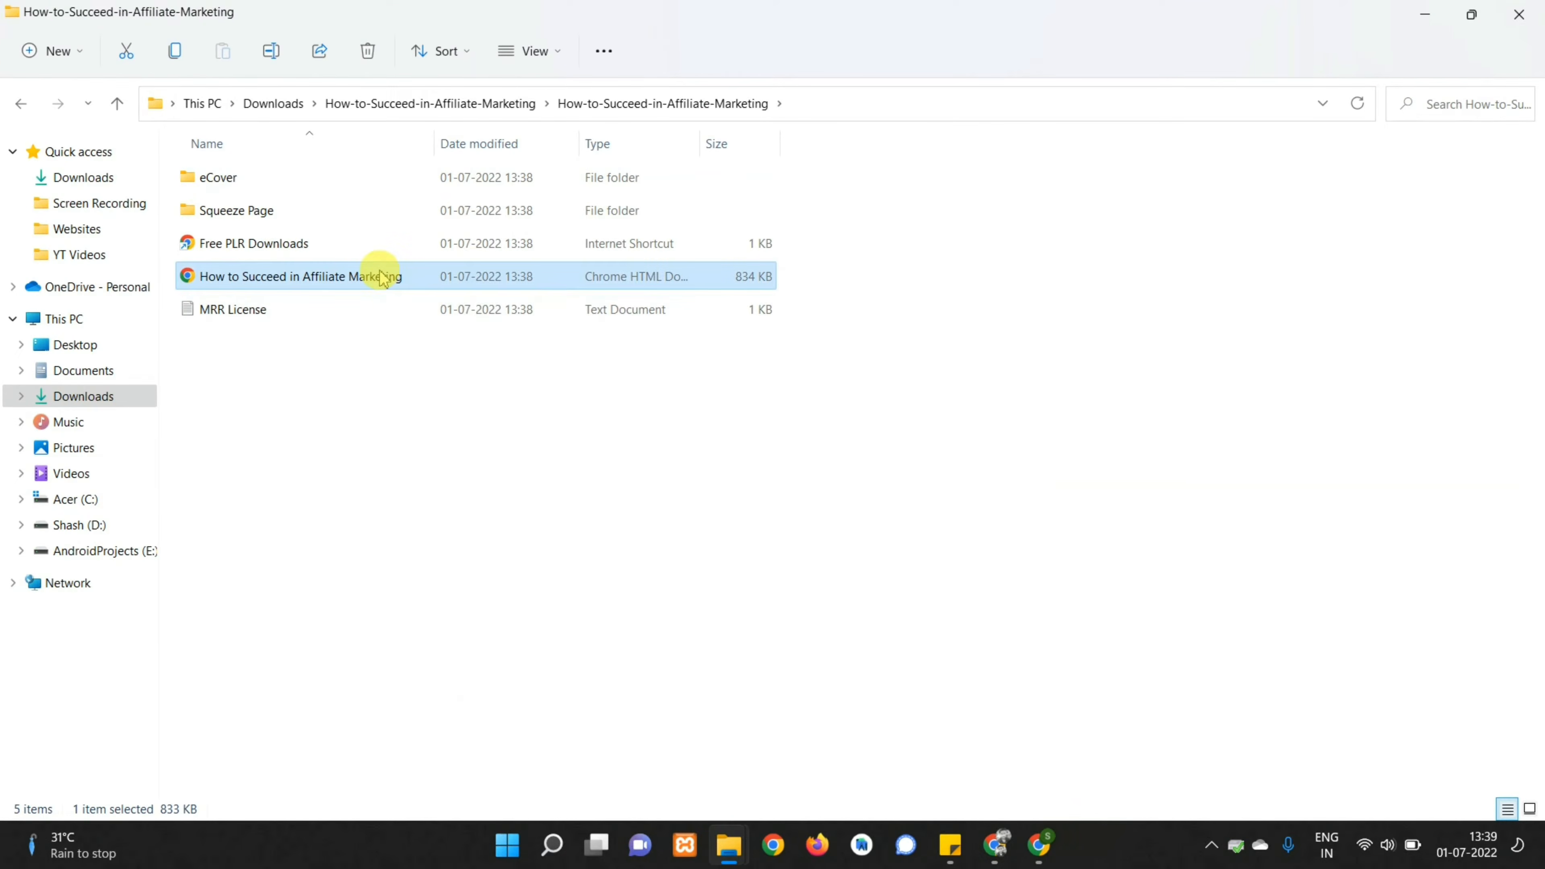
key(alt+Return)
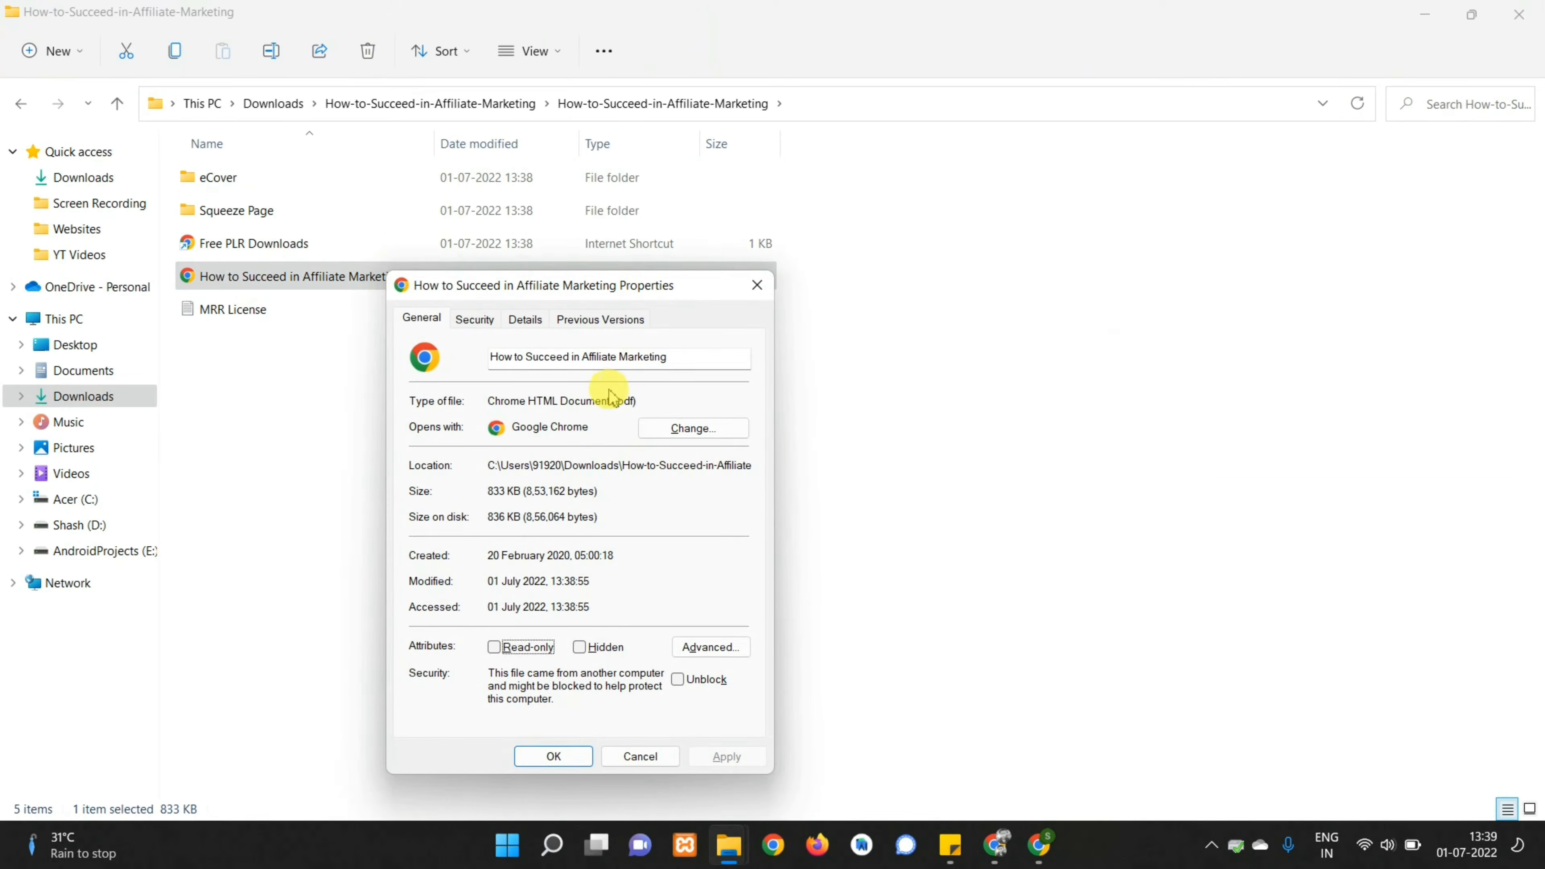
click(757, 285)
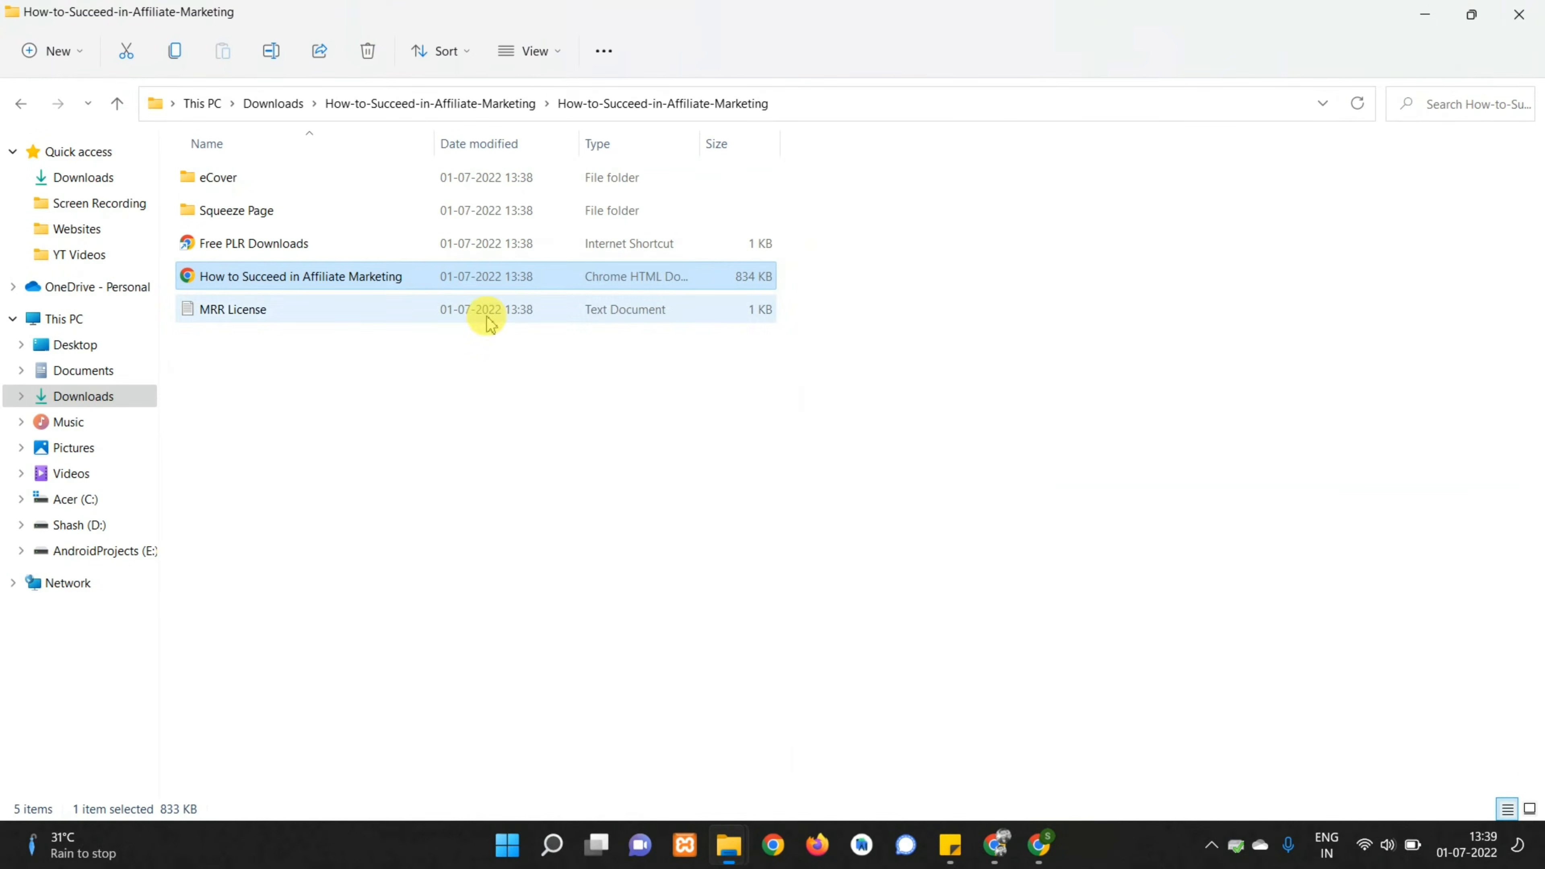
Preview the 41-page ebook PDF in Chrome, then close it and return to the ebook page
double_click(272, 283)
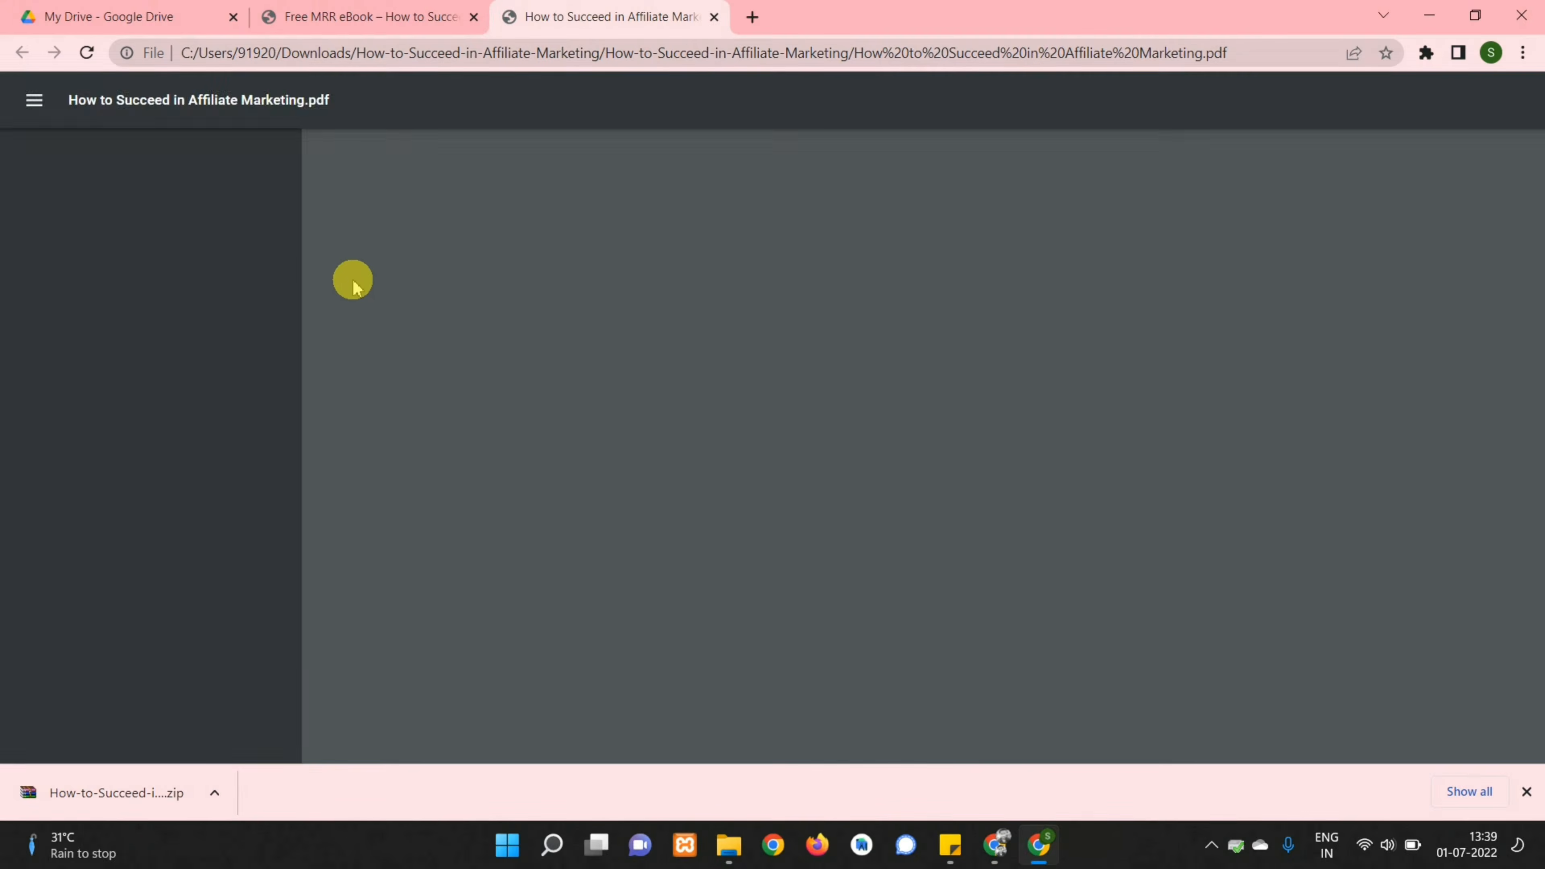
scroll(550, 341, down, 10)
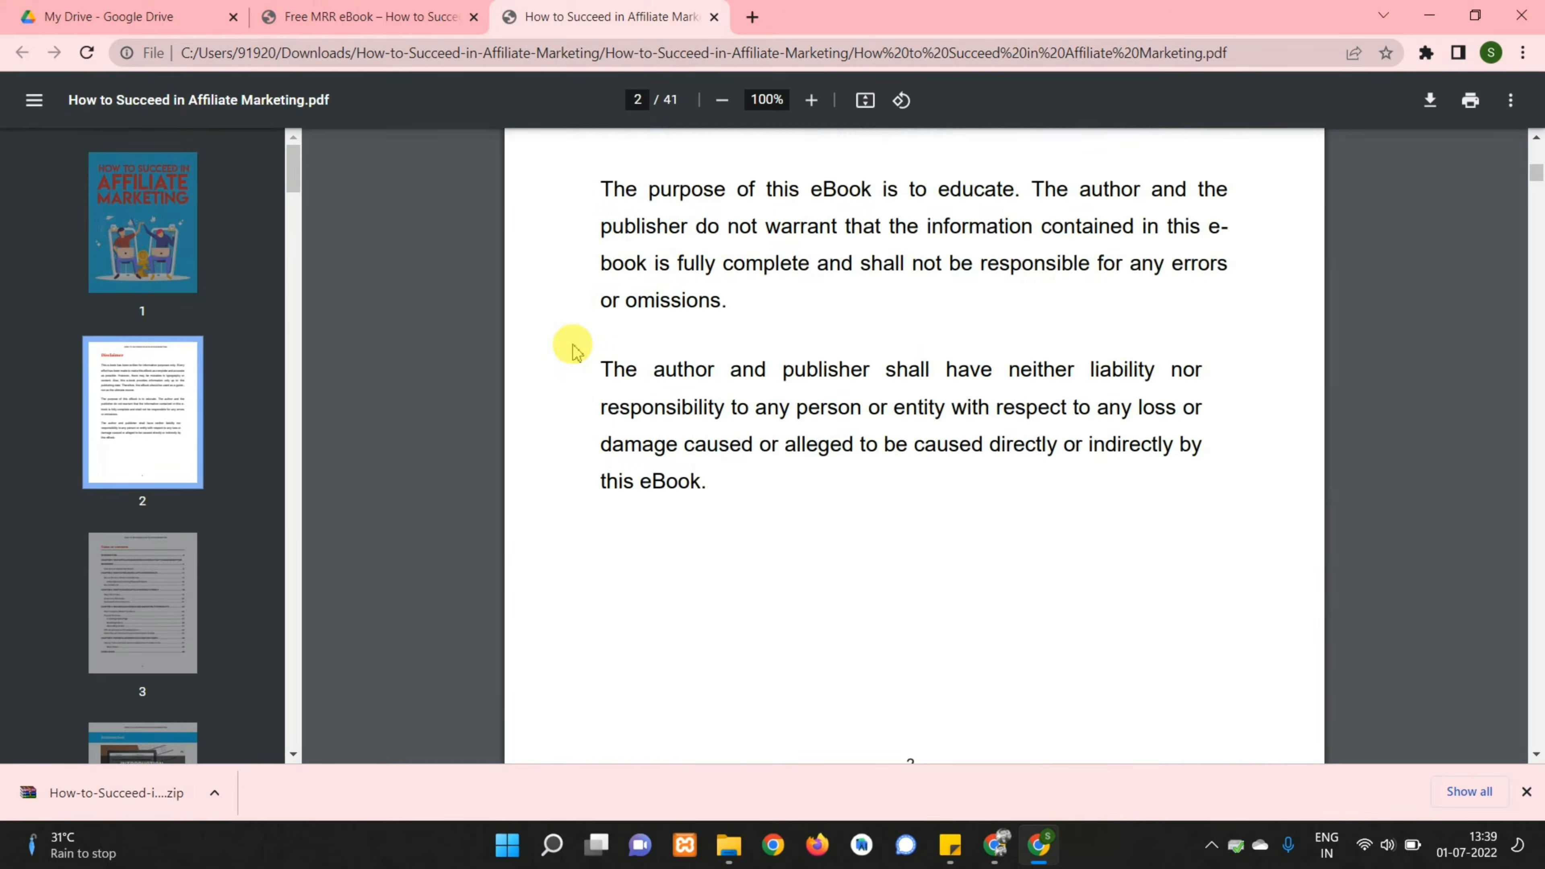
scroll(569, 345, up, 10)
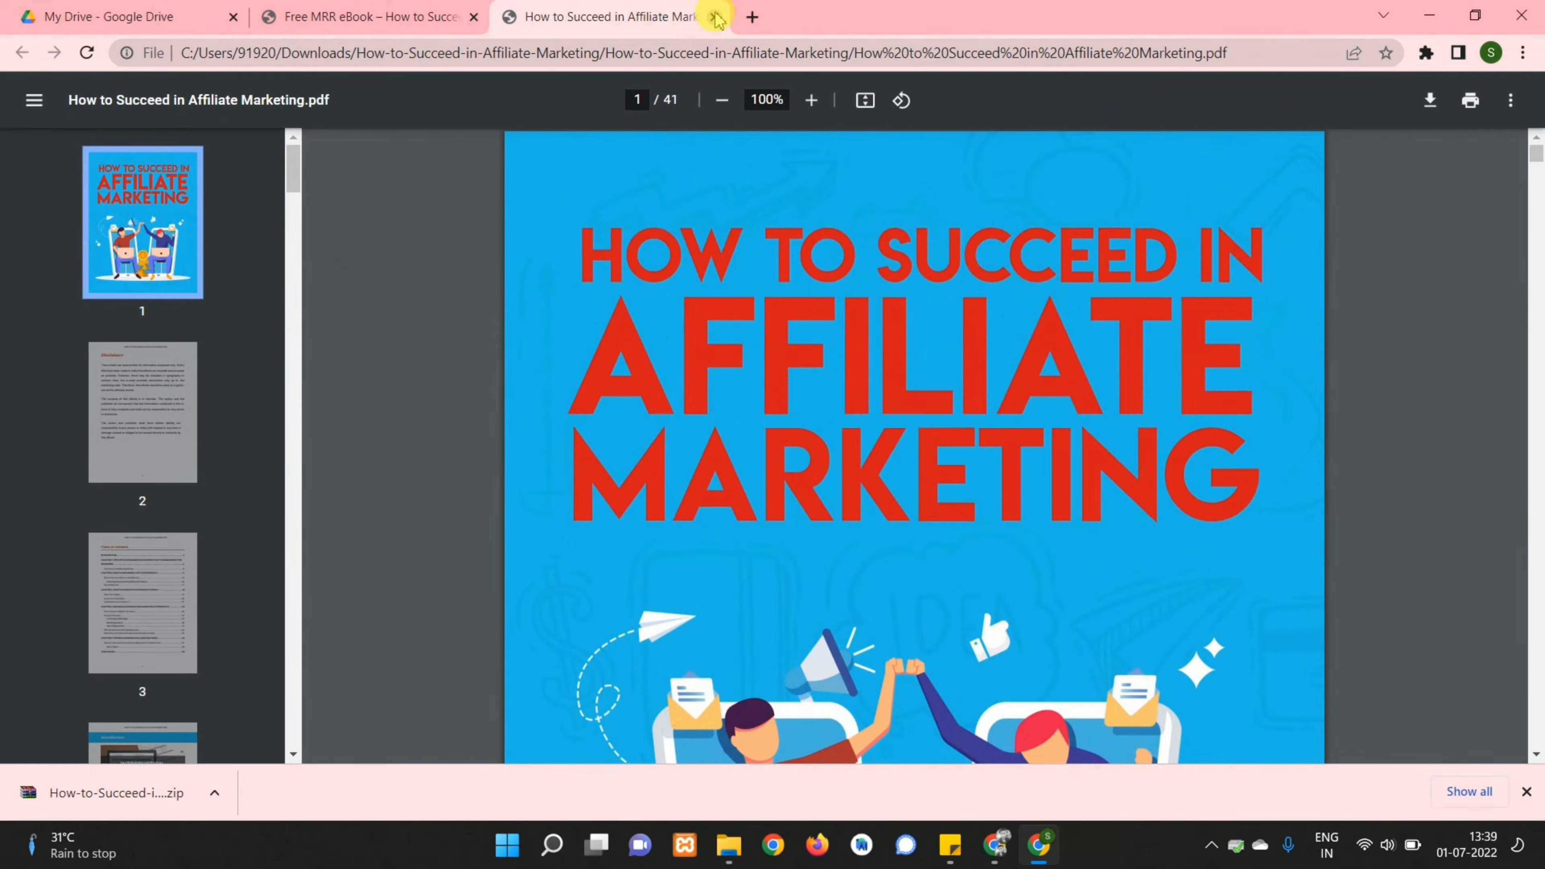
click(718, 18)
scroll(429, 280, up, 5)
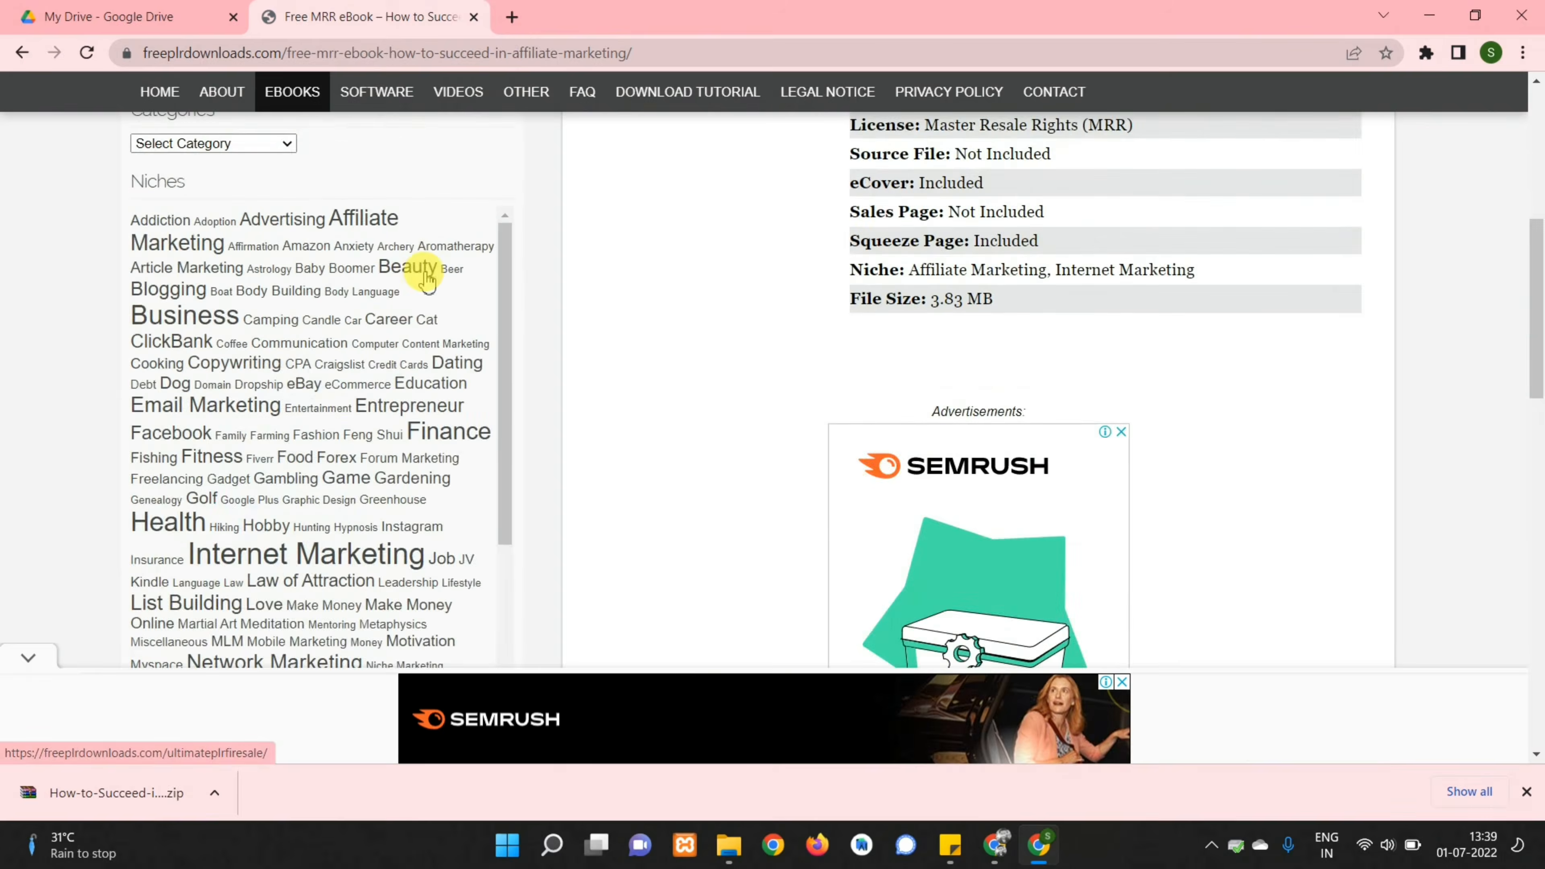
scroll(427, 280, up, 6)
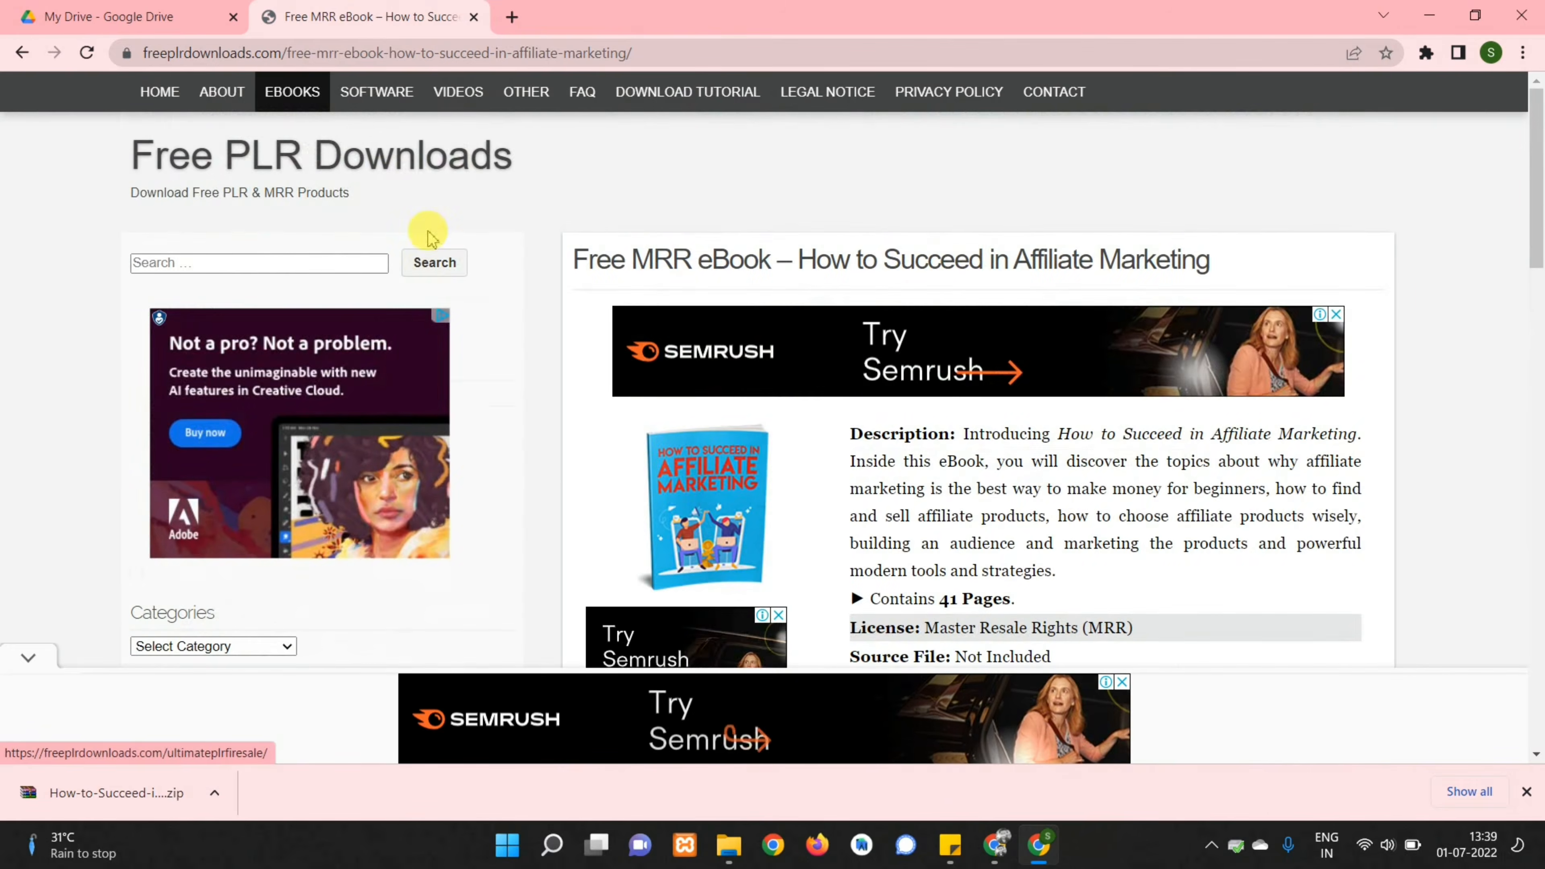
Convert the How to Succeed in Affiliate Marketing PDF to .docx at sodapdf.com/pdf-to-word
click(512, 19)
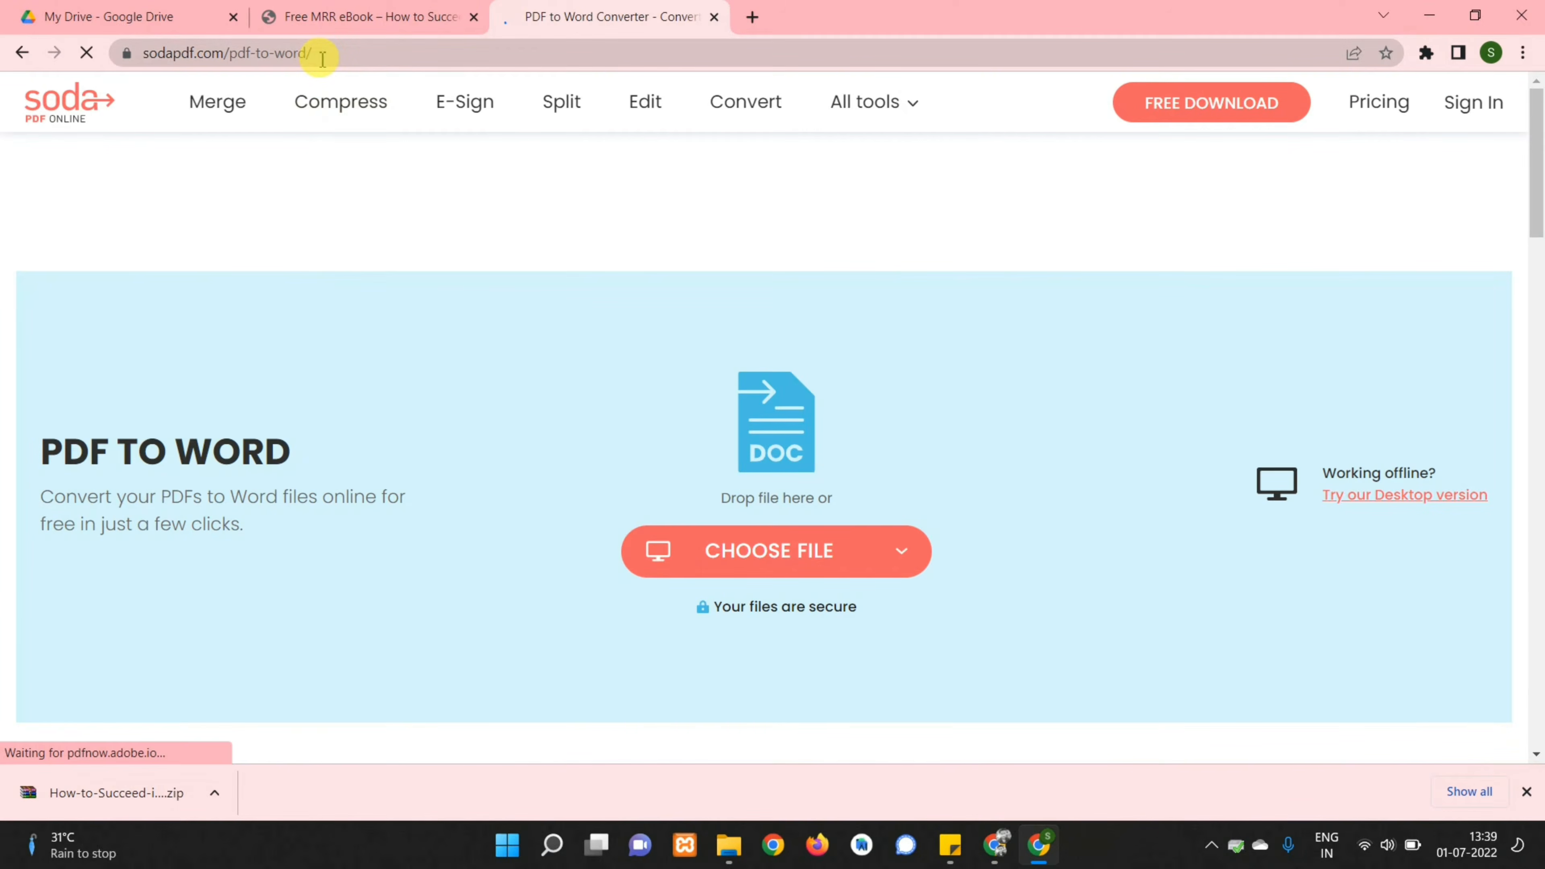
click(328, 59)
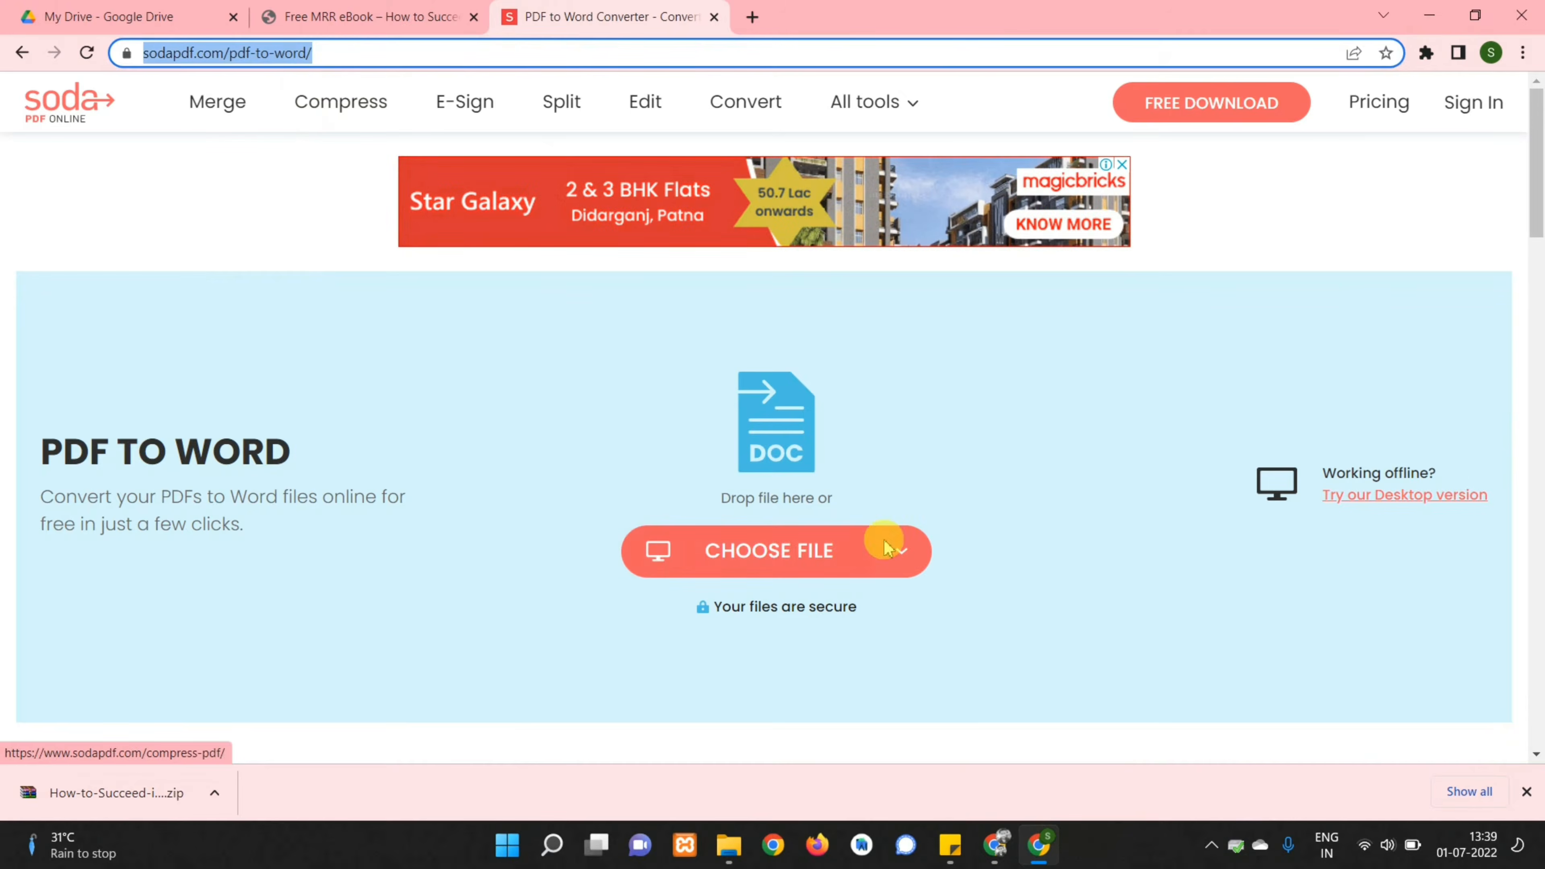
click(755, 556)
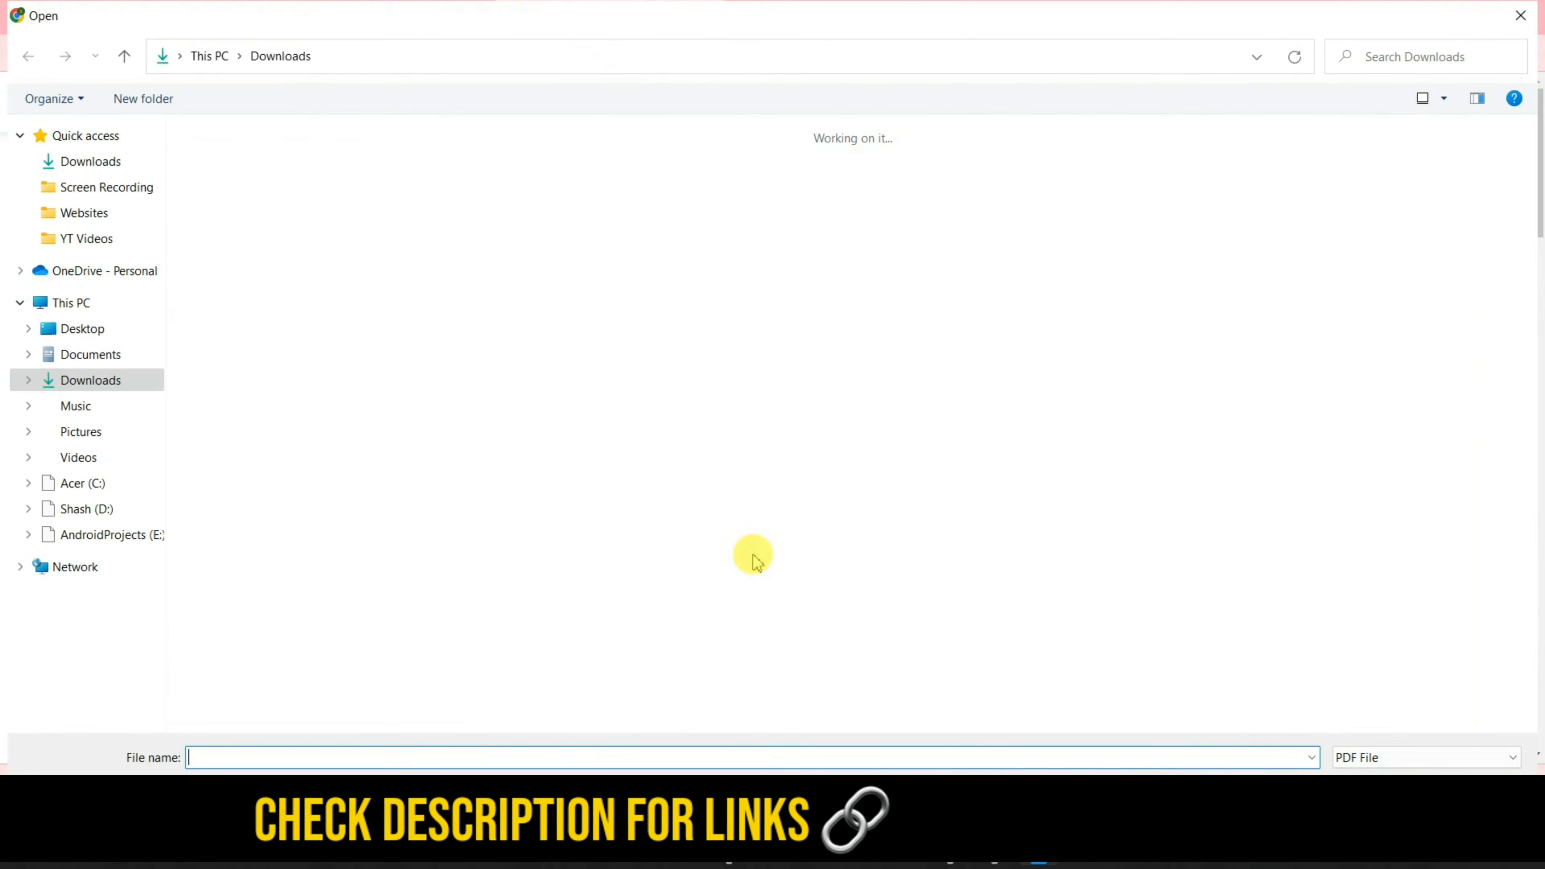
double_click(264, 198)
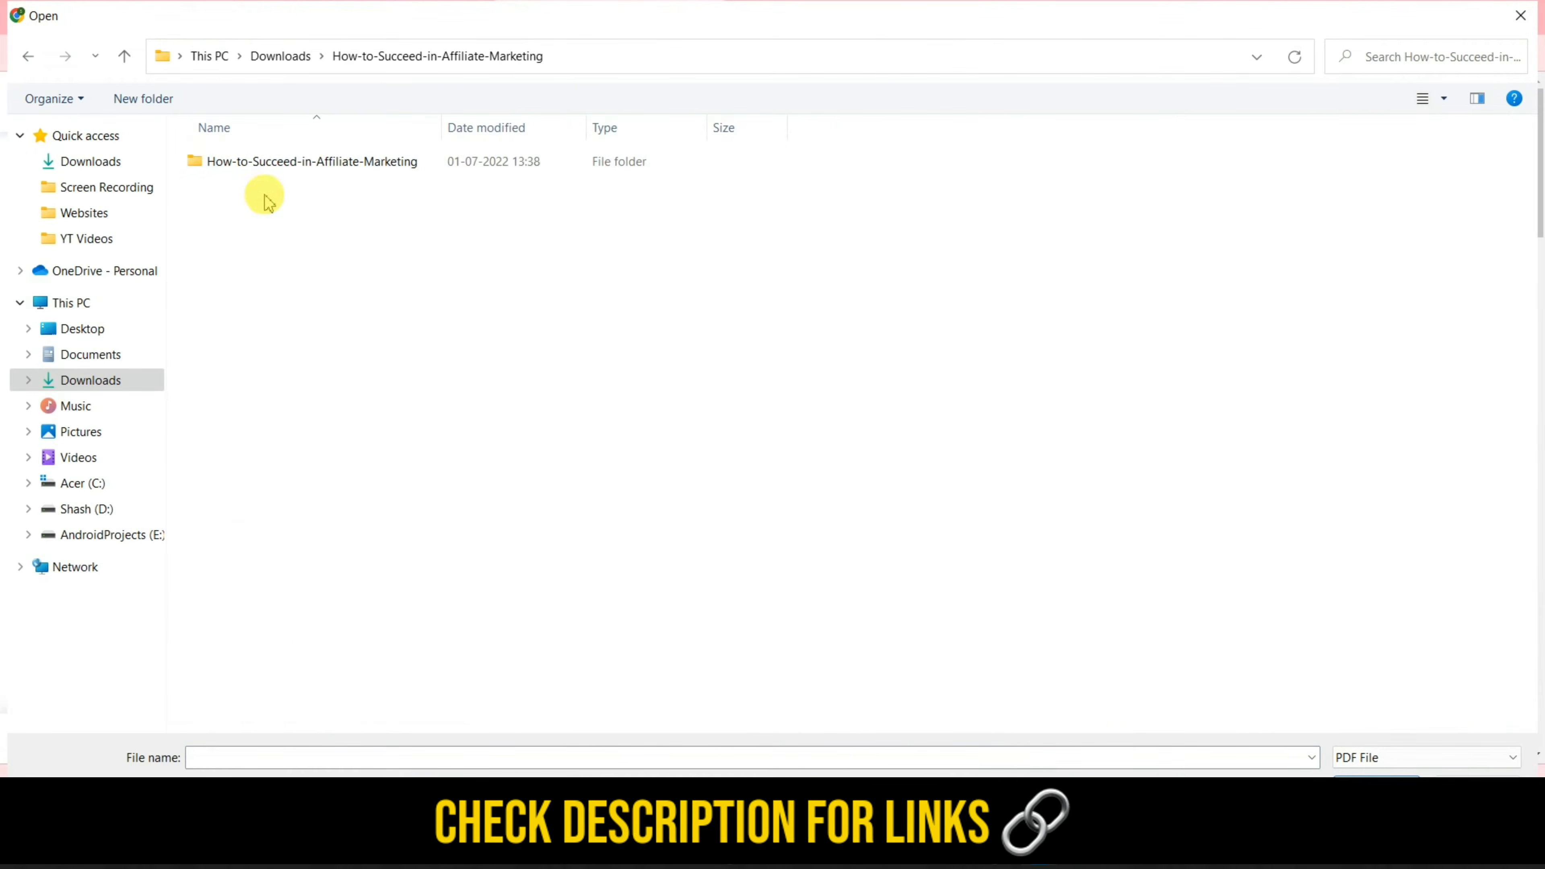
double_click(310, 162)
click(292, 260)
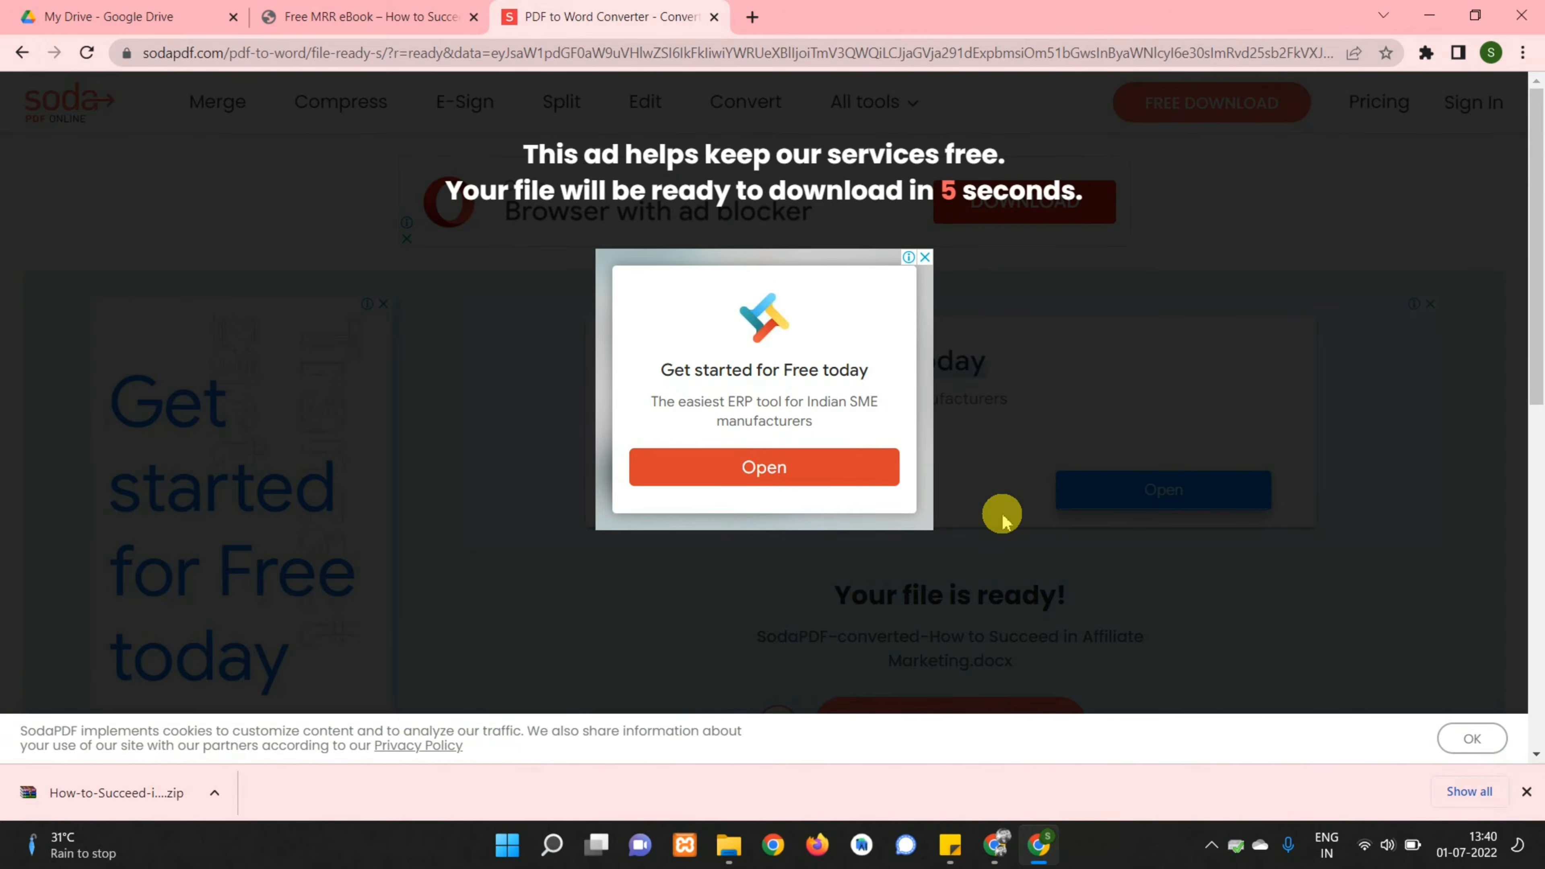
scroll(1028, 484, down, 4)
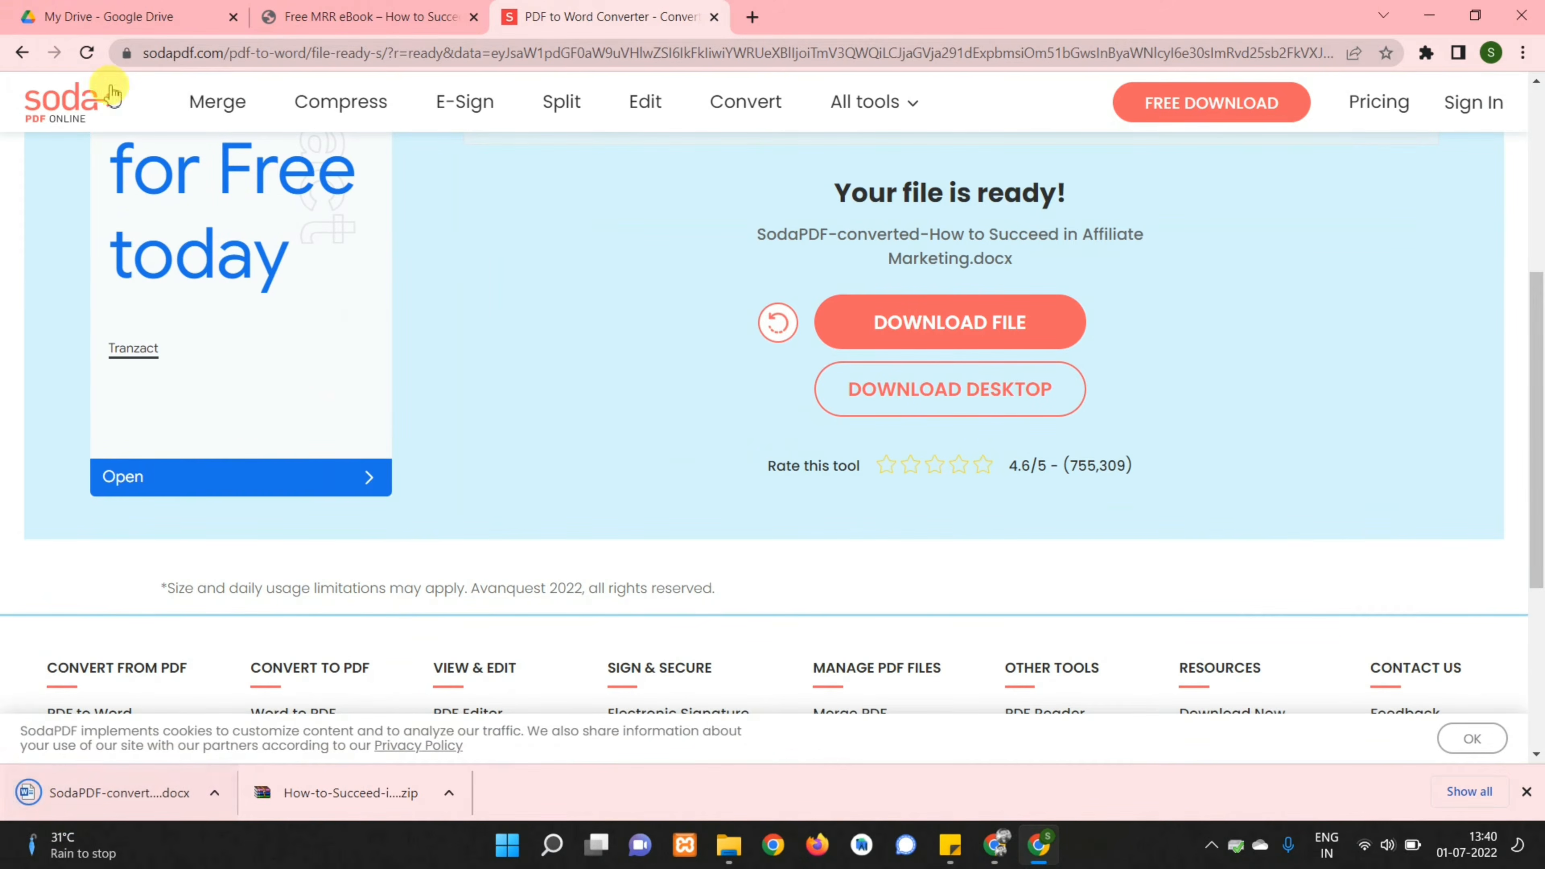
Upload the SodaPDF-converted Word file from Downloads to Google Drive
click(111, 8)
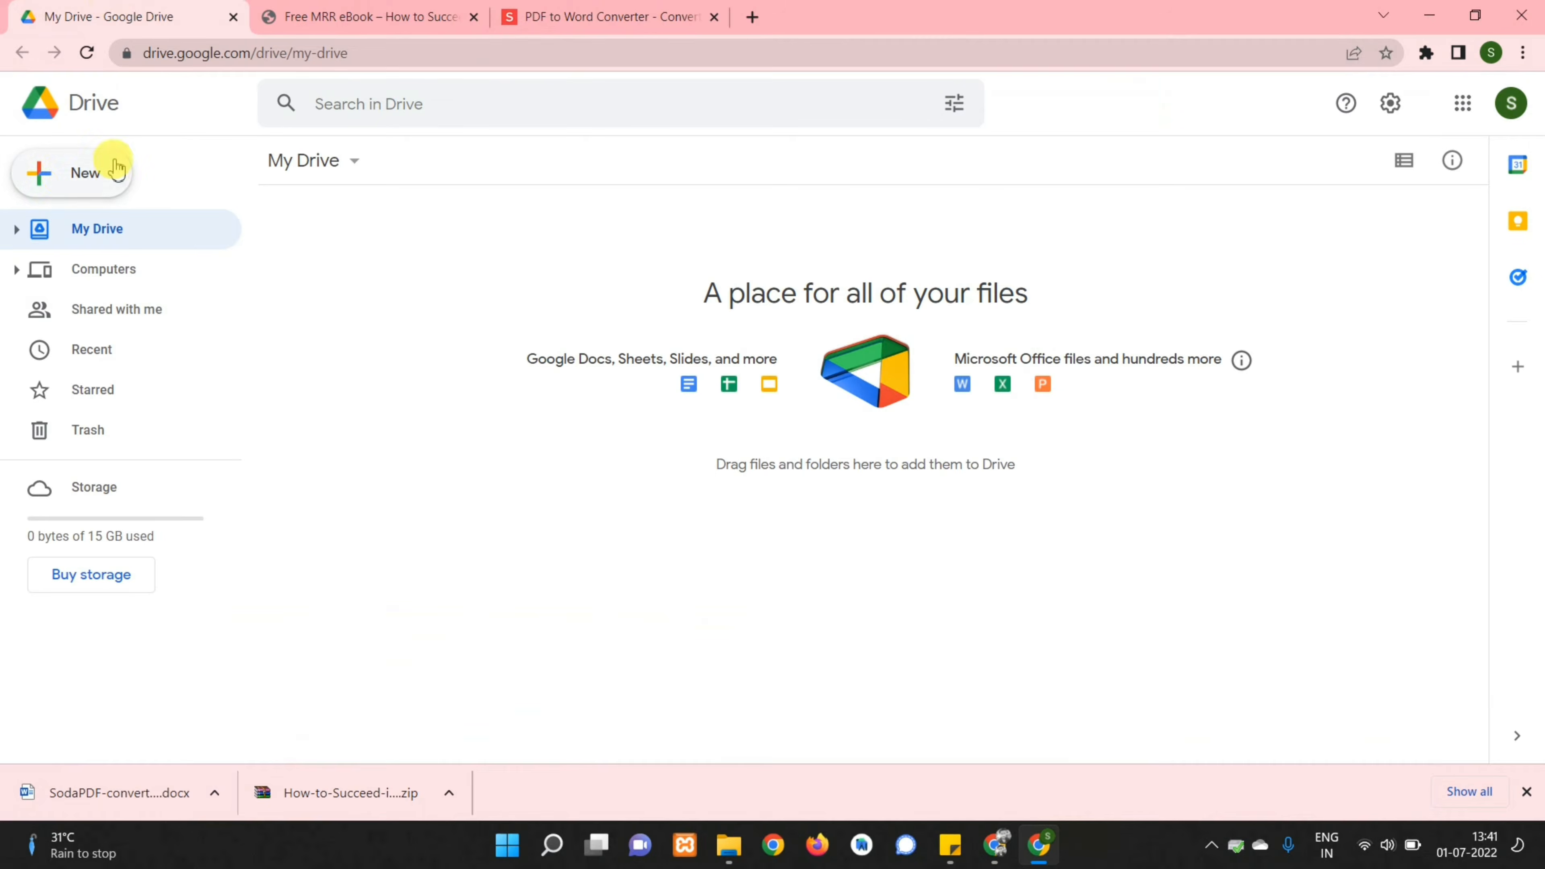
click(64, 178)
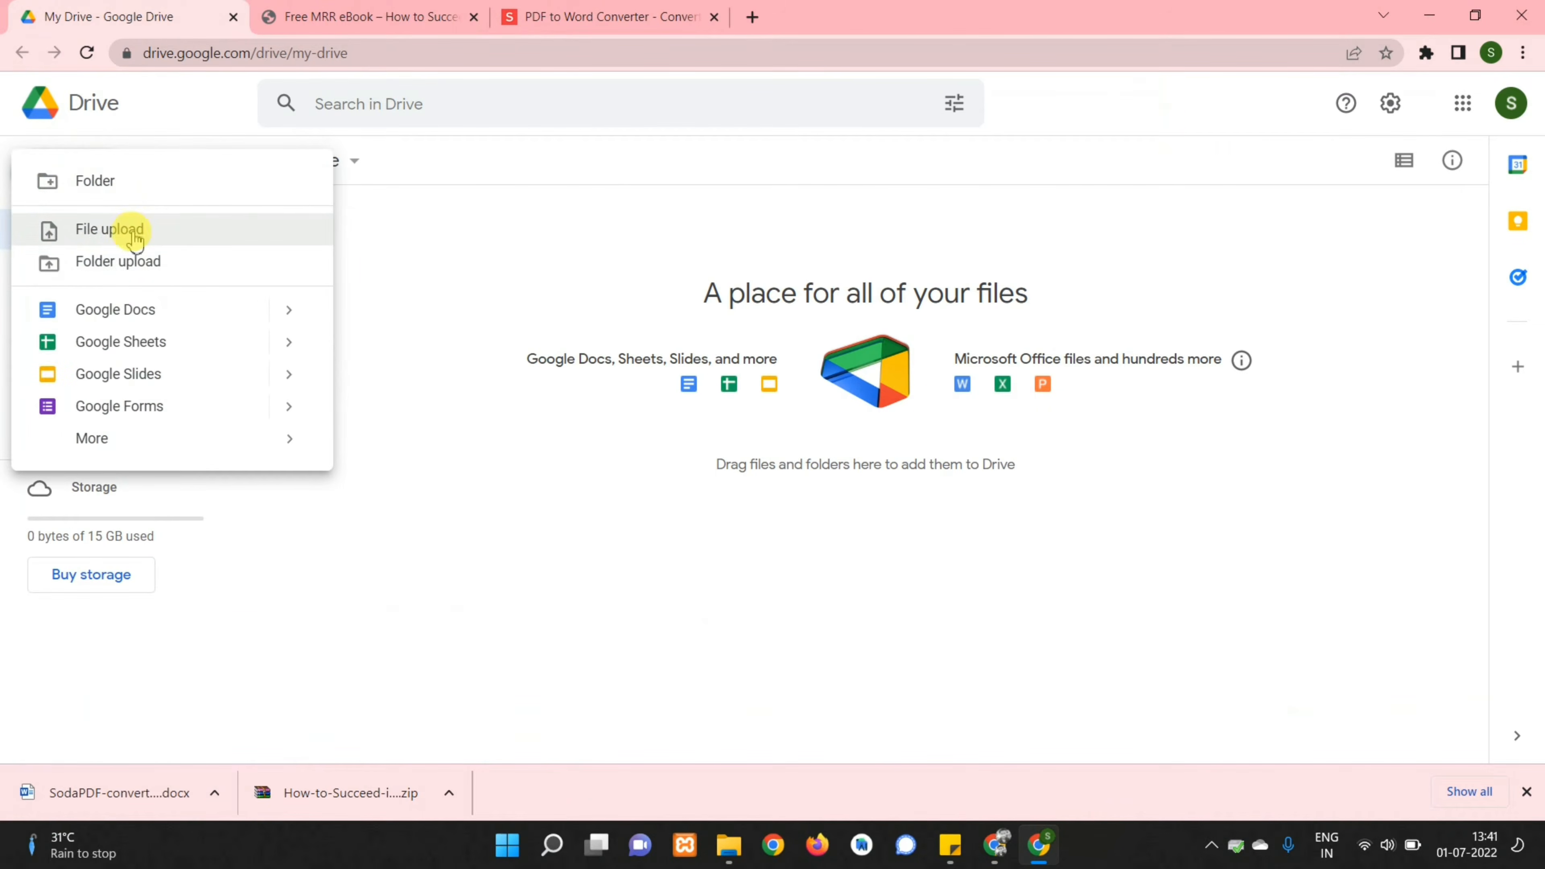
click(129, 239)
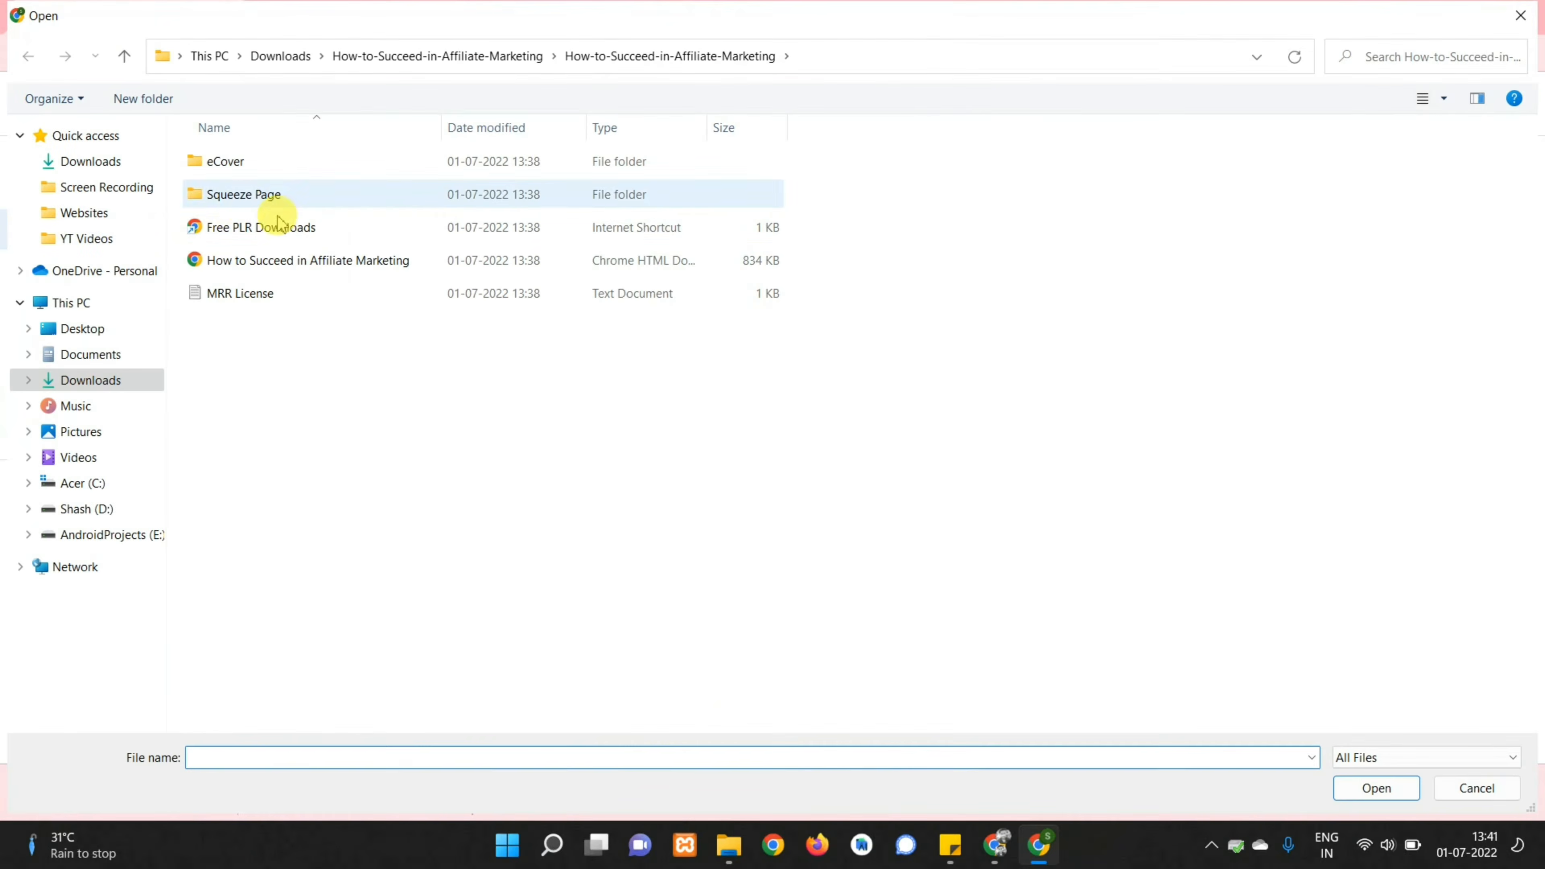
click(275, 58)
click(242, 189)
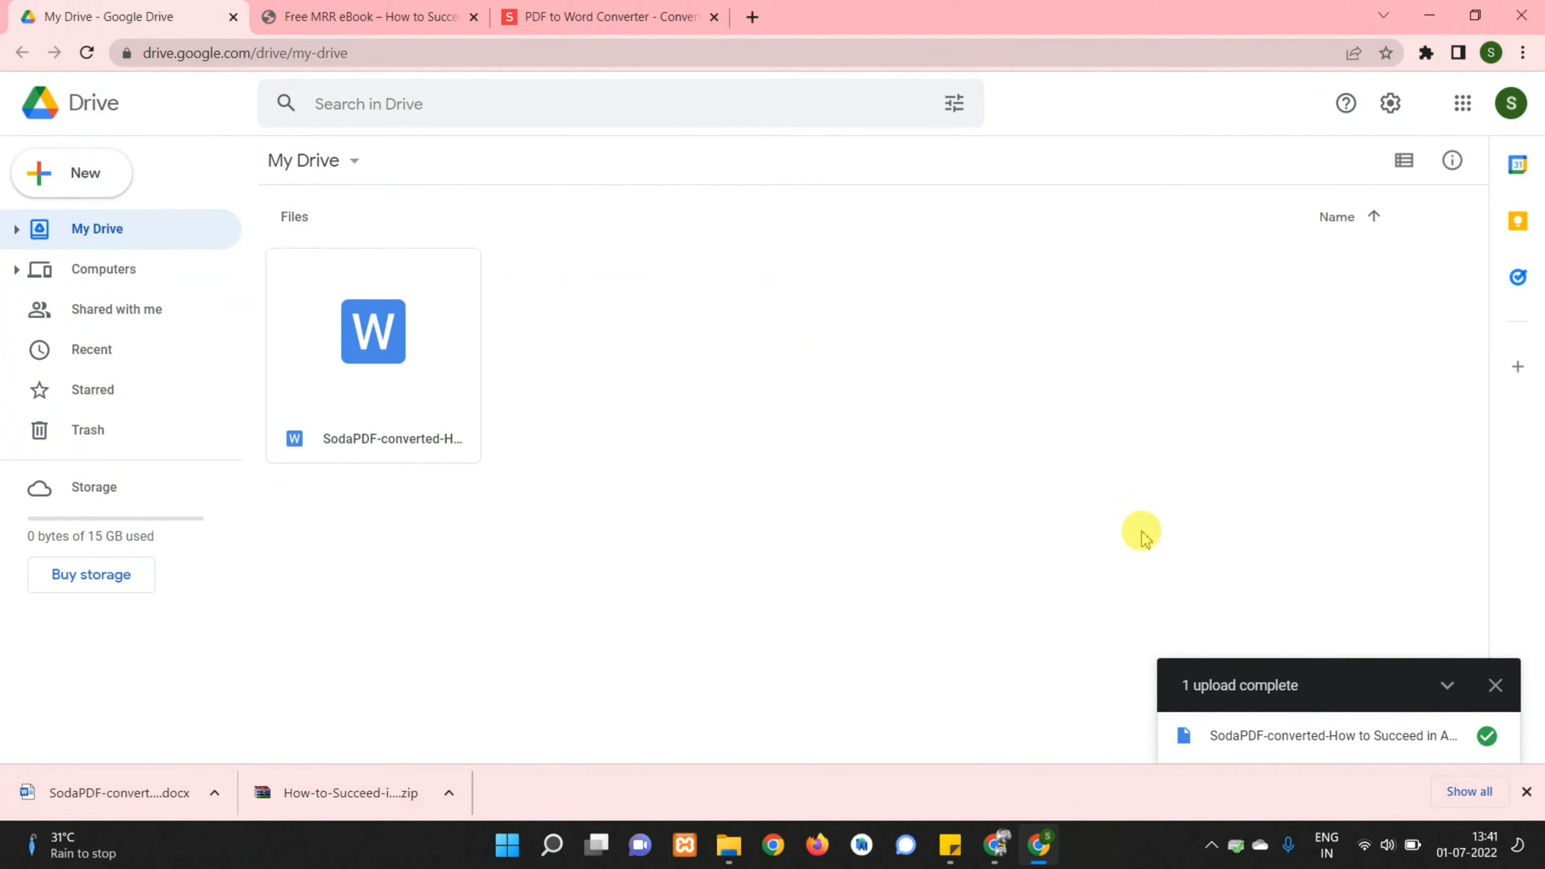
Open the converted ebook .docx from My Drive in Google Docs
click(363, 341)
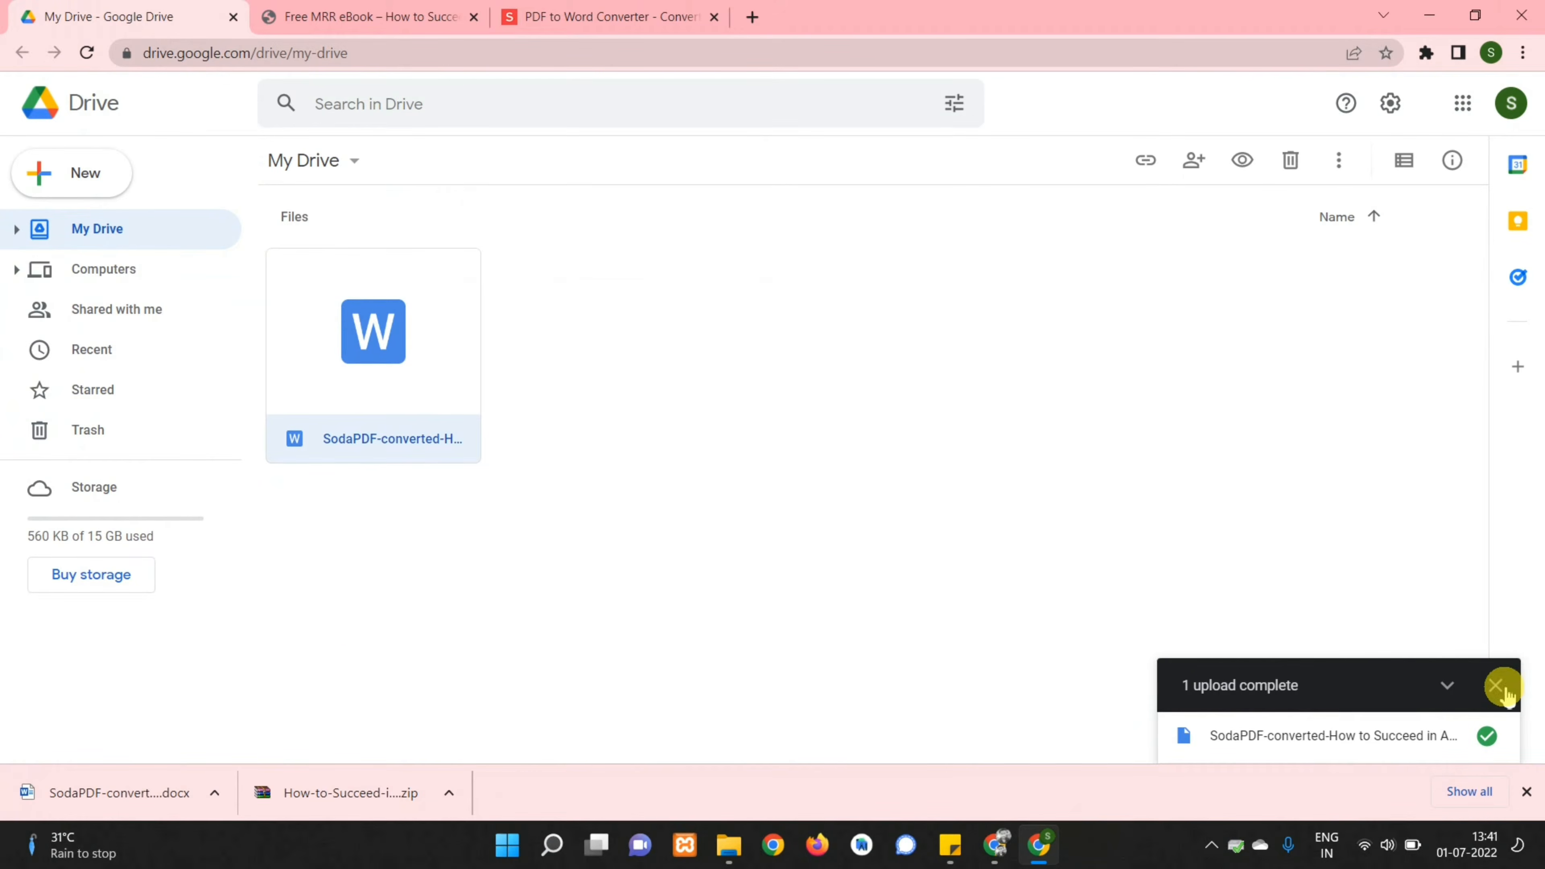
click(1495, 686)
double_click(373, 353)
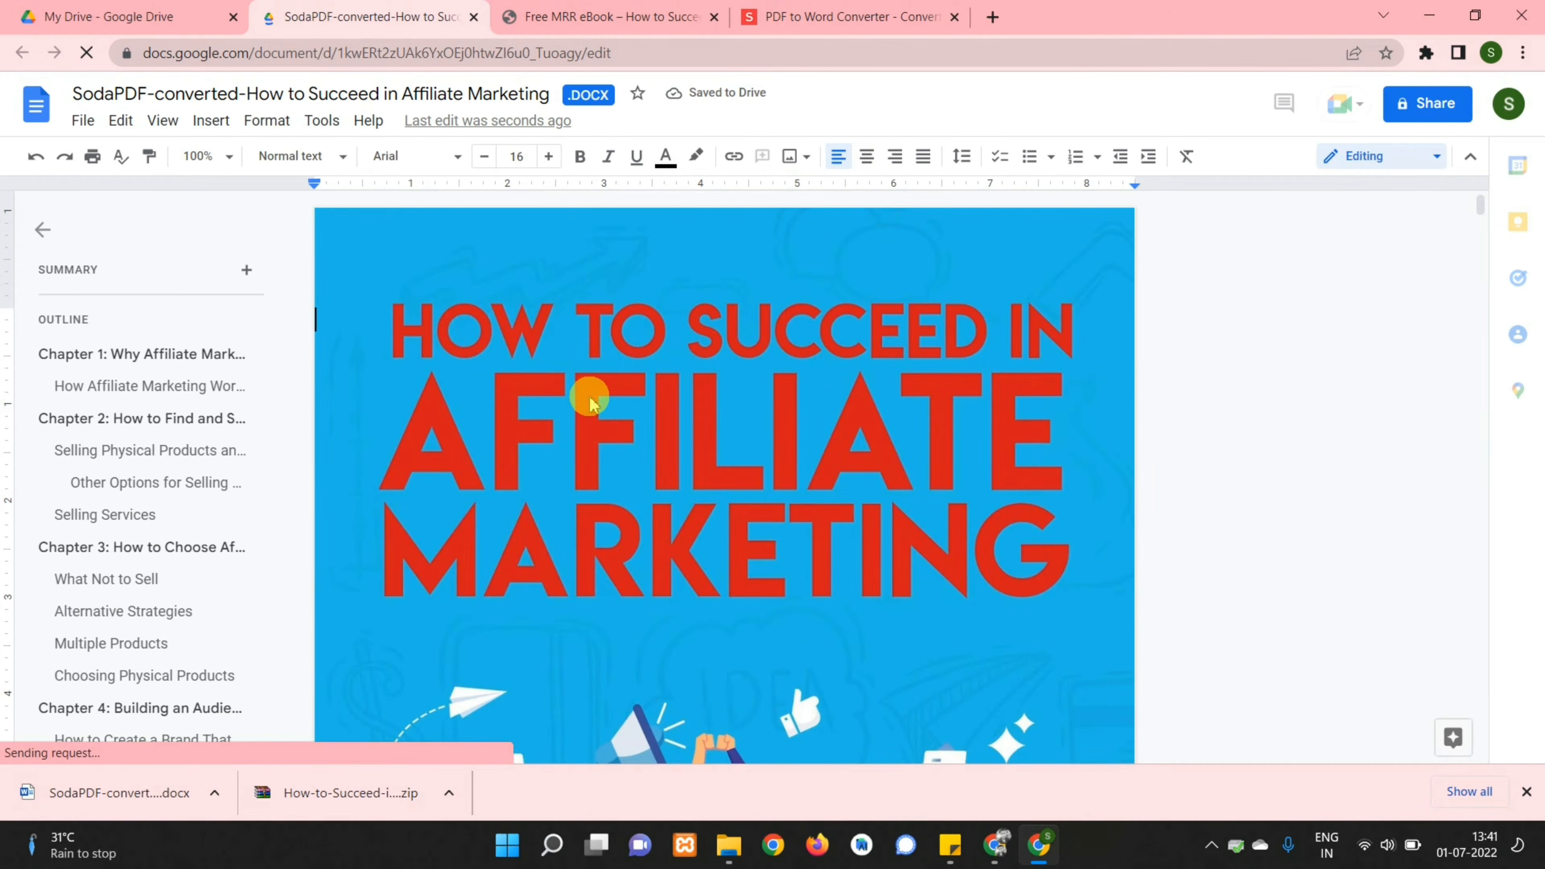
click(593, 400)
scroll(593, 401, down, 10)
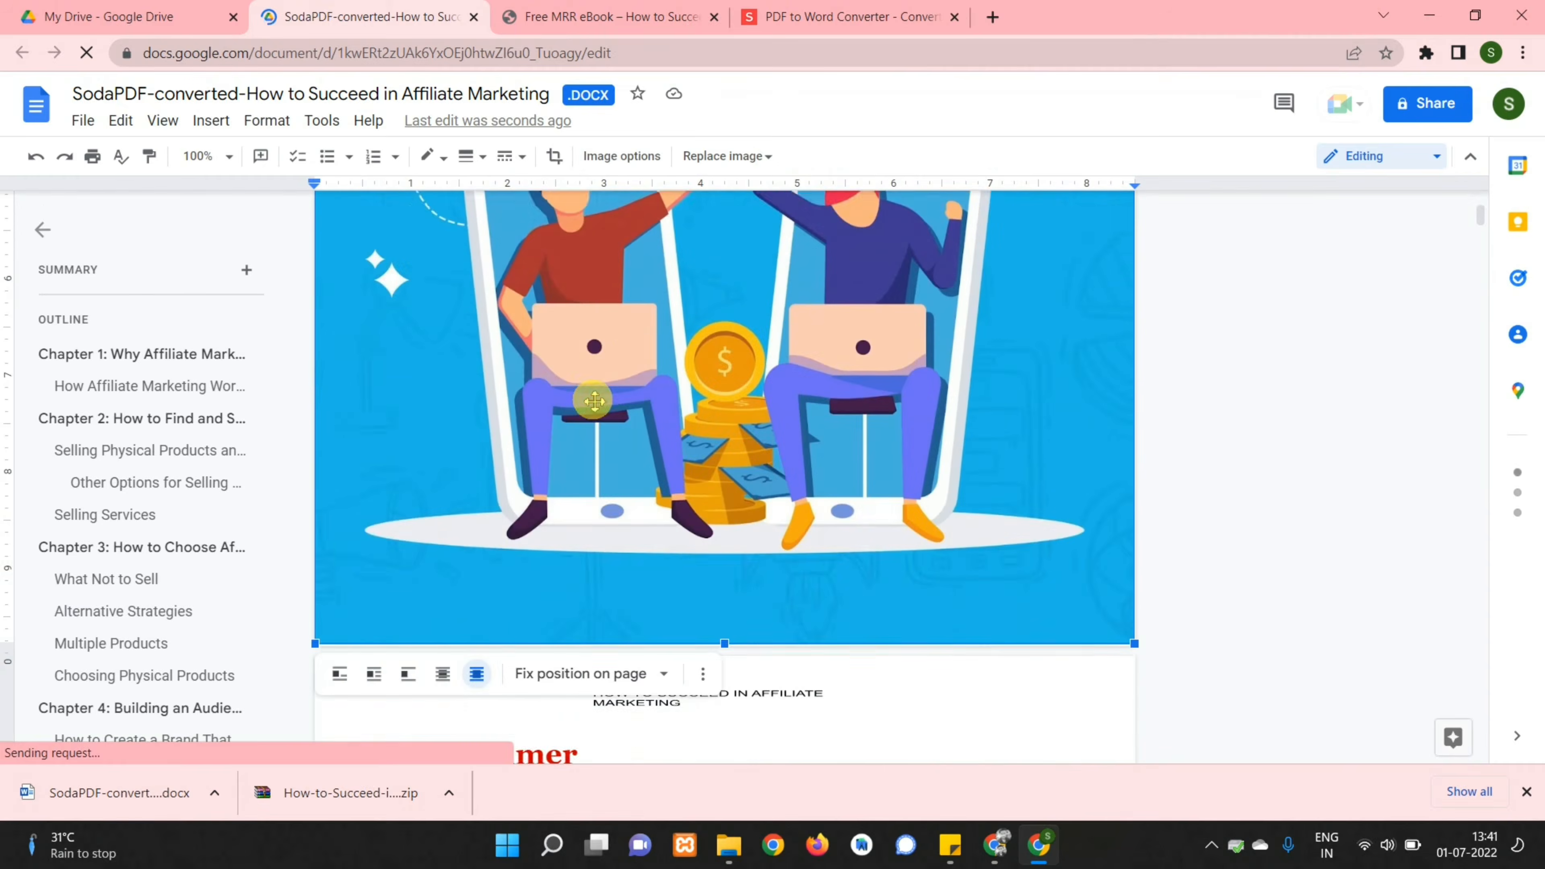
scroll(593, 404, down, 10)
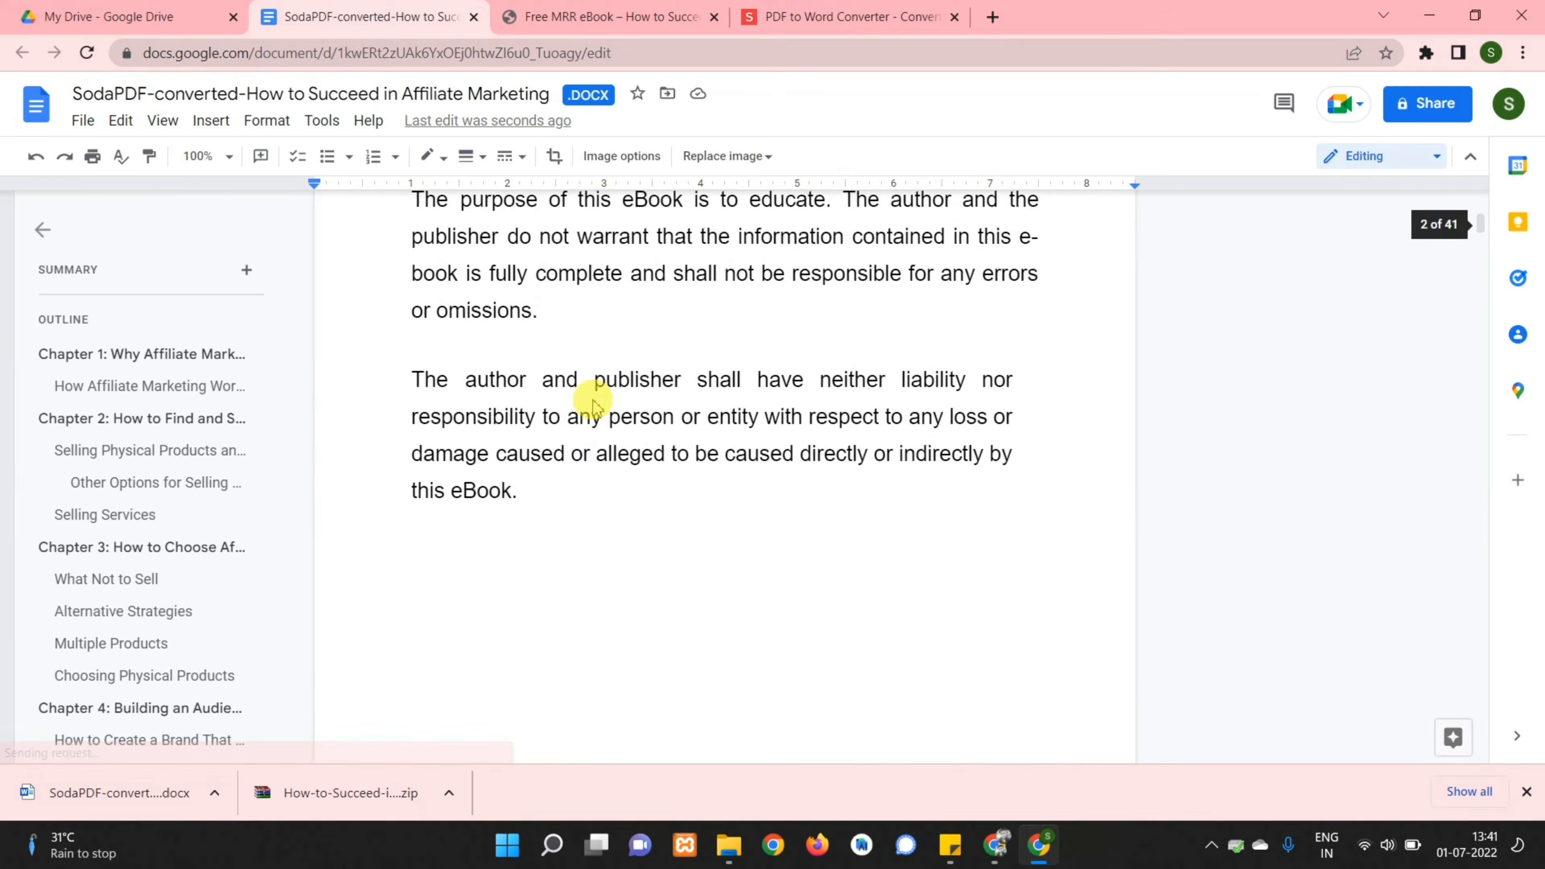
scroll(593, 402, down, 15)
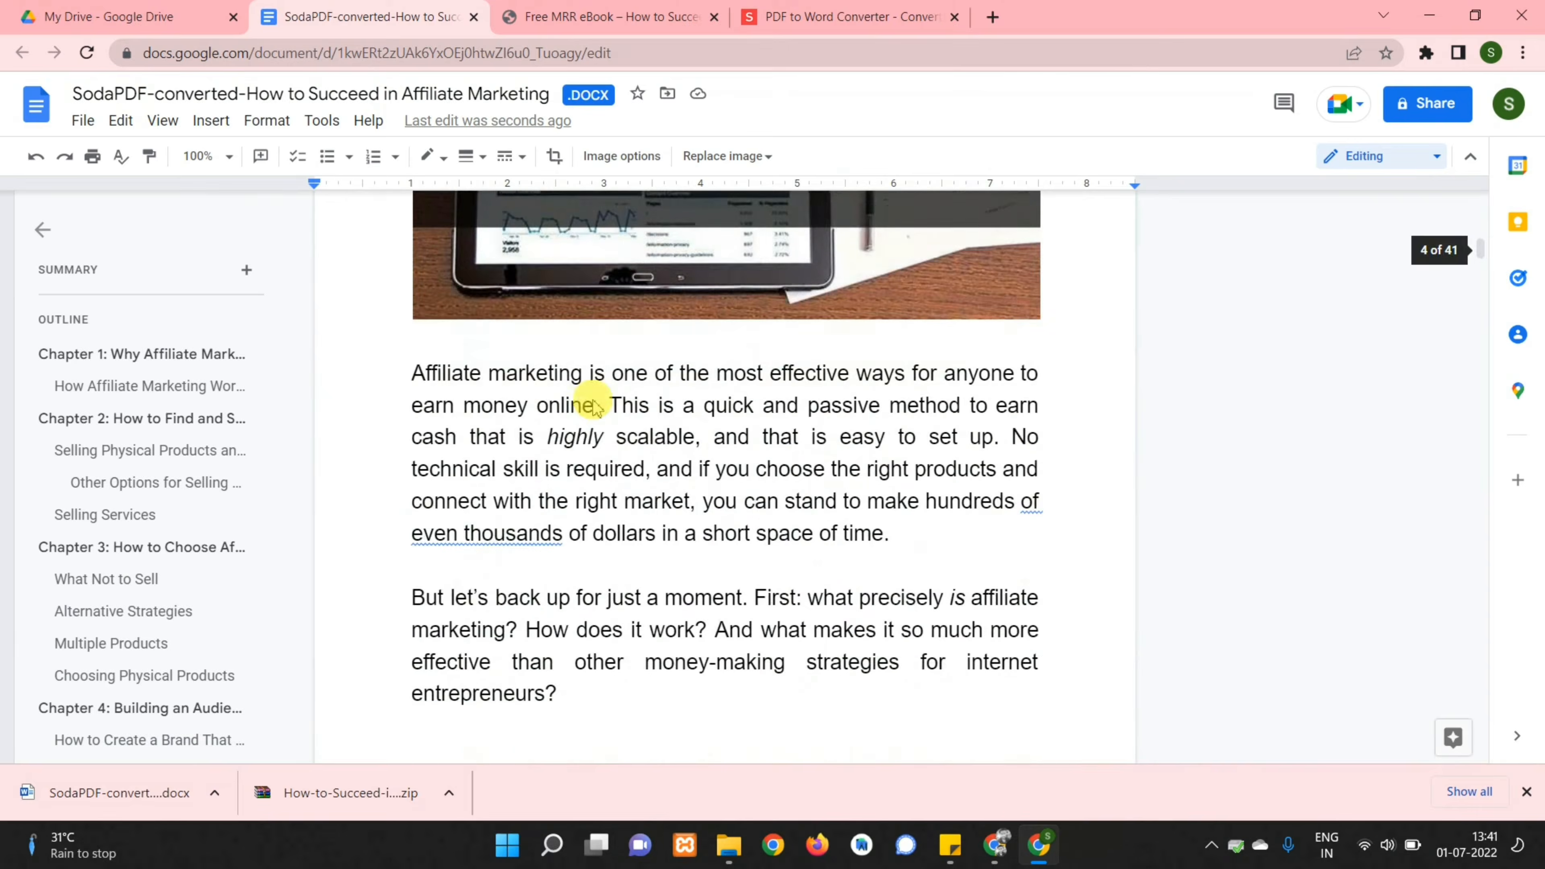
scroll(593, 401, up, 15)
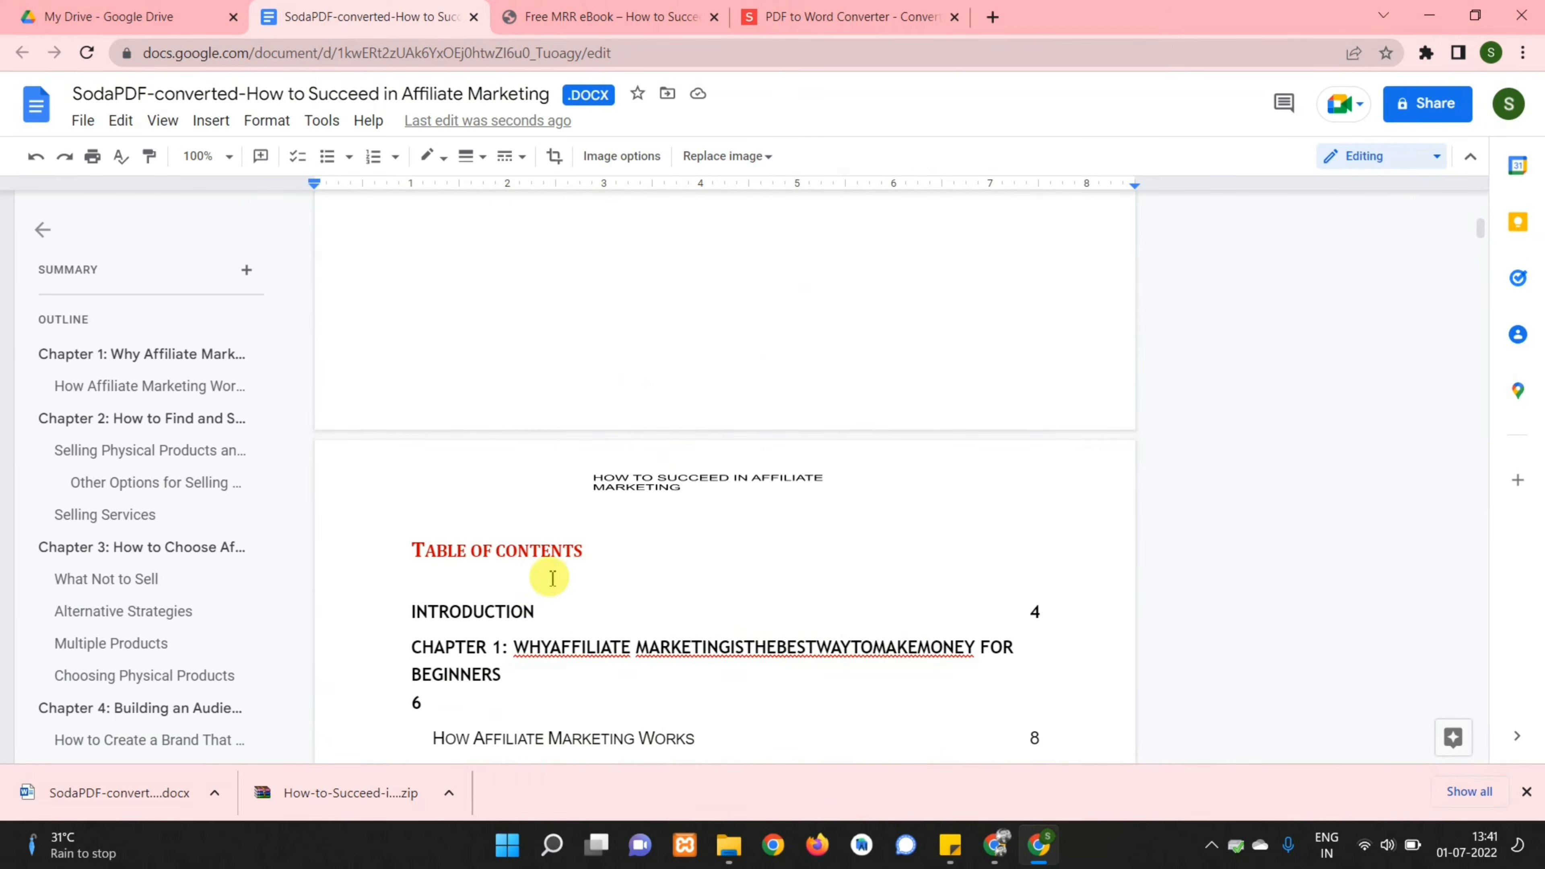
scroll(541, 557, up, 12)
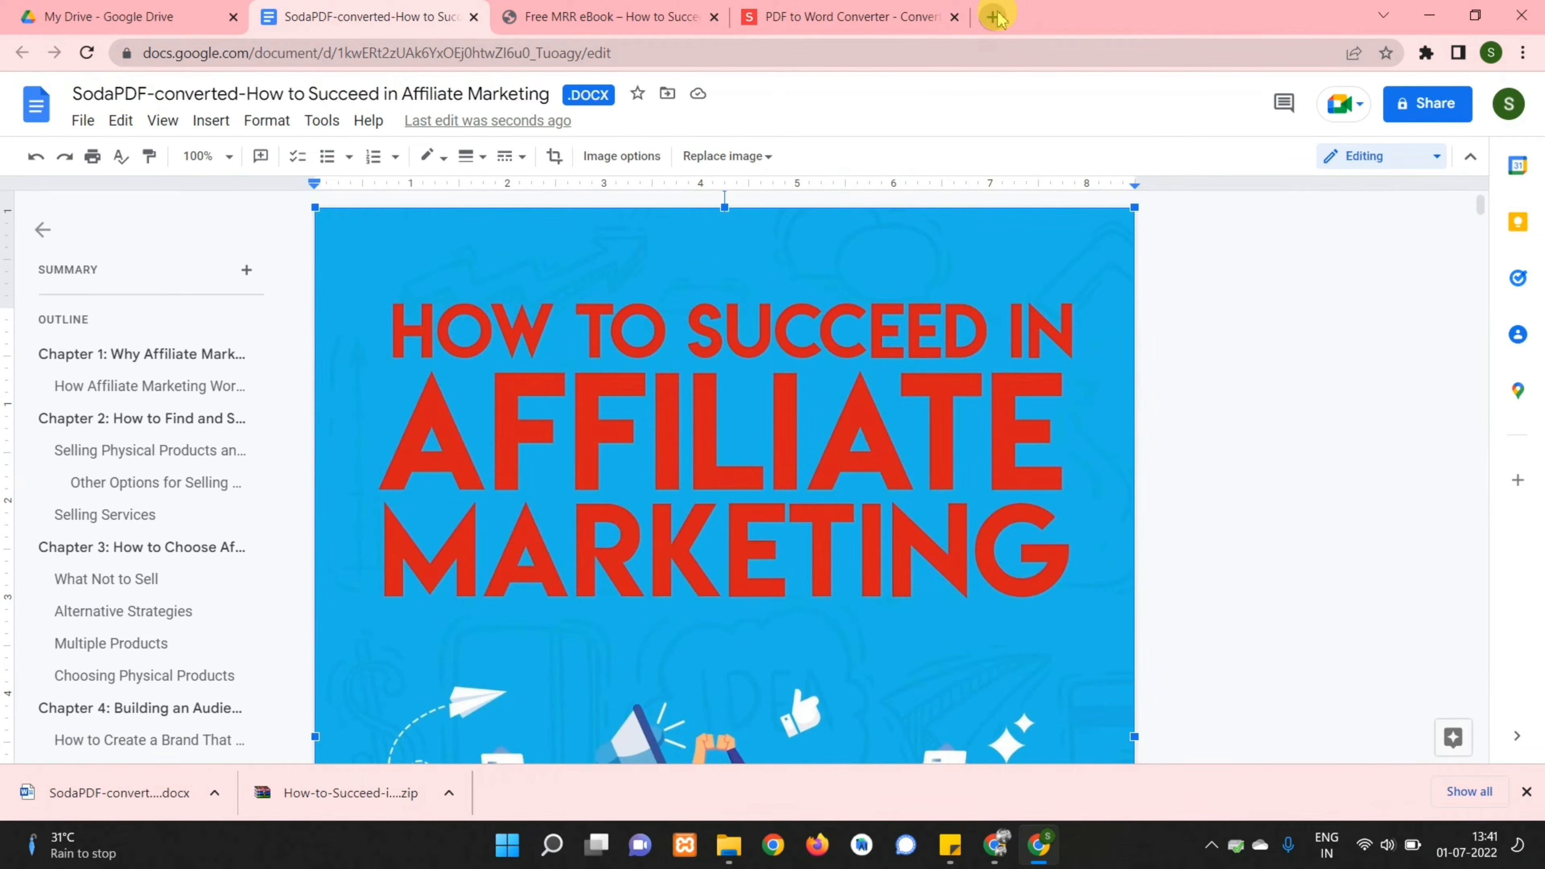
Start a new Book Creator Cover (Portrait) design on canva.com
click(995, 17)
text(canv)
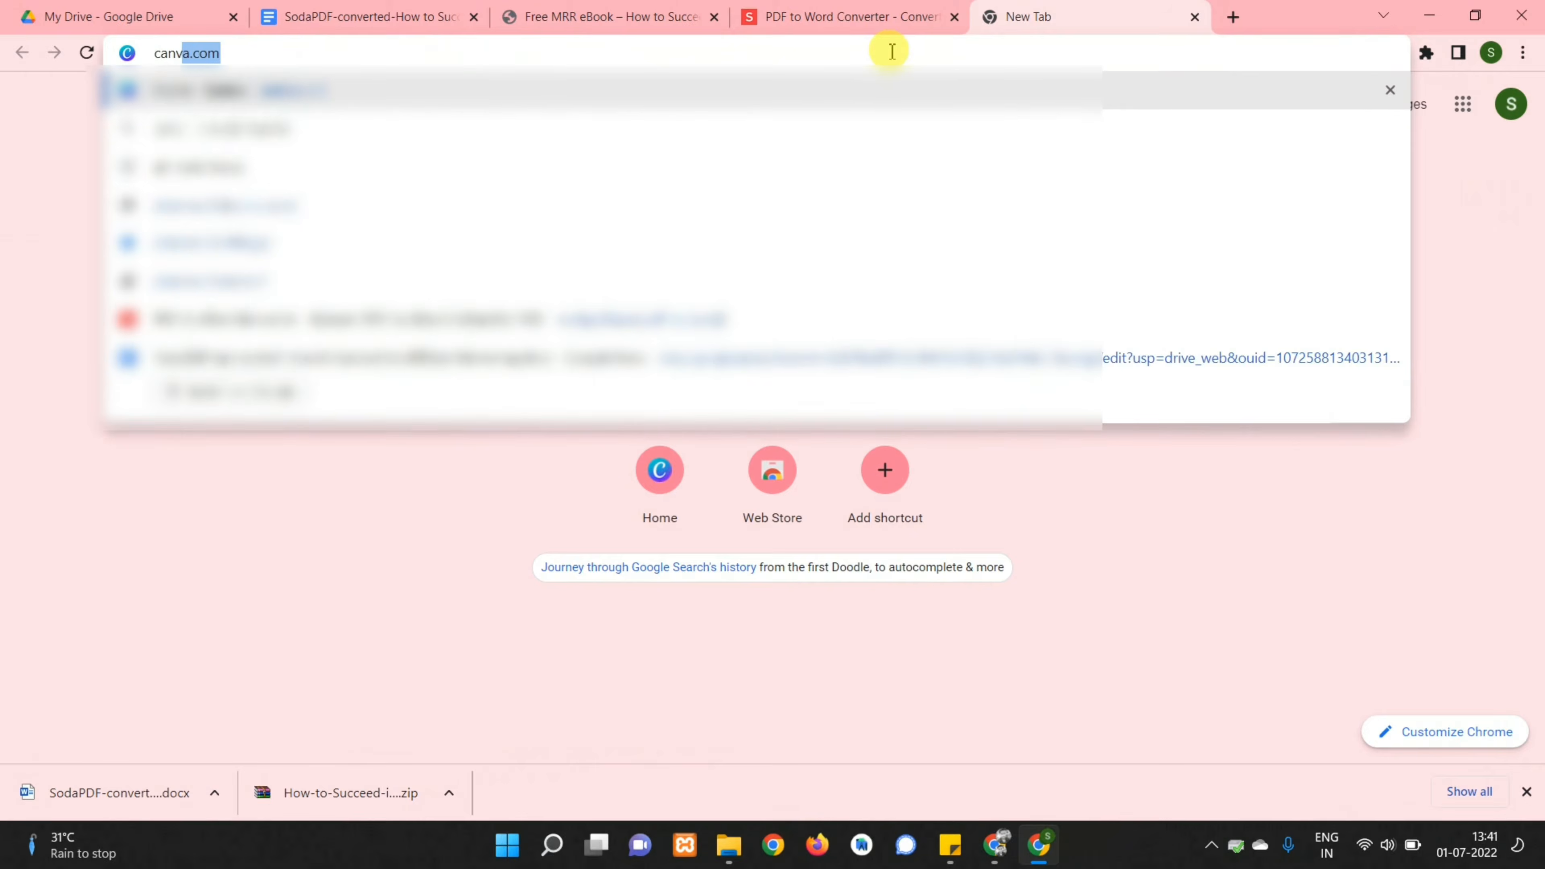
key(Return)
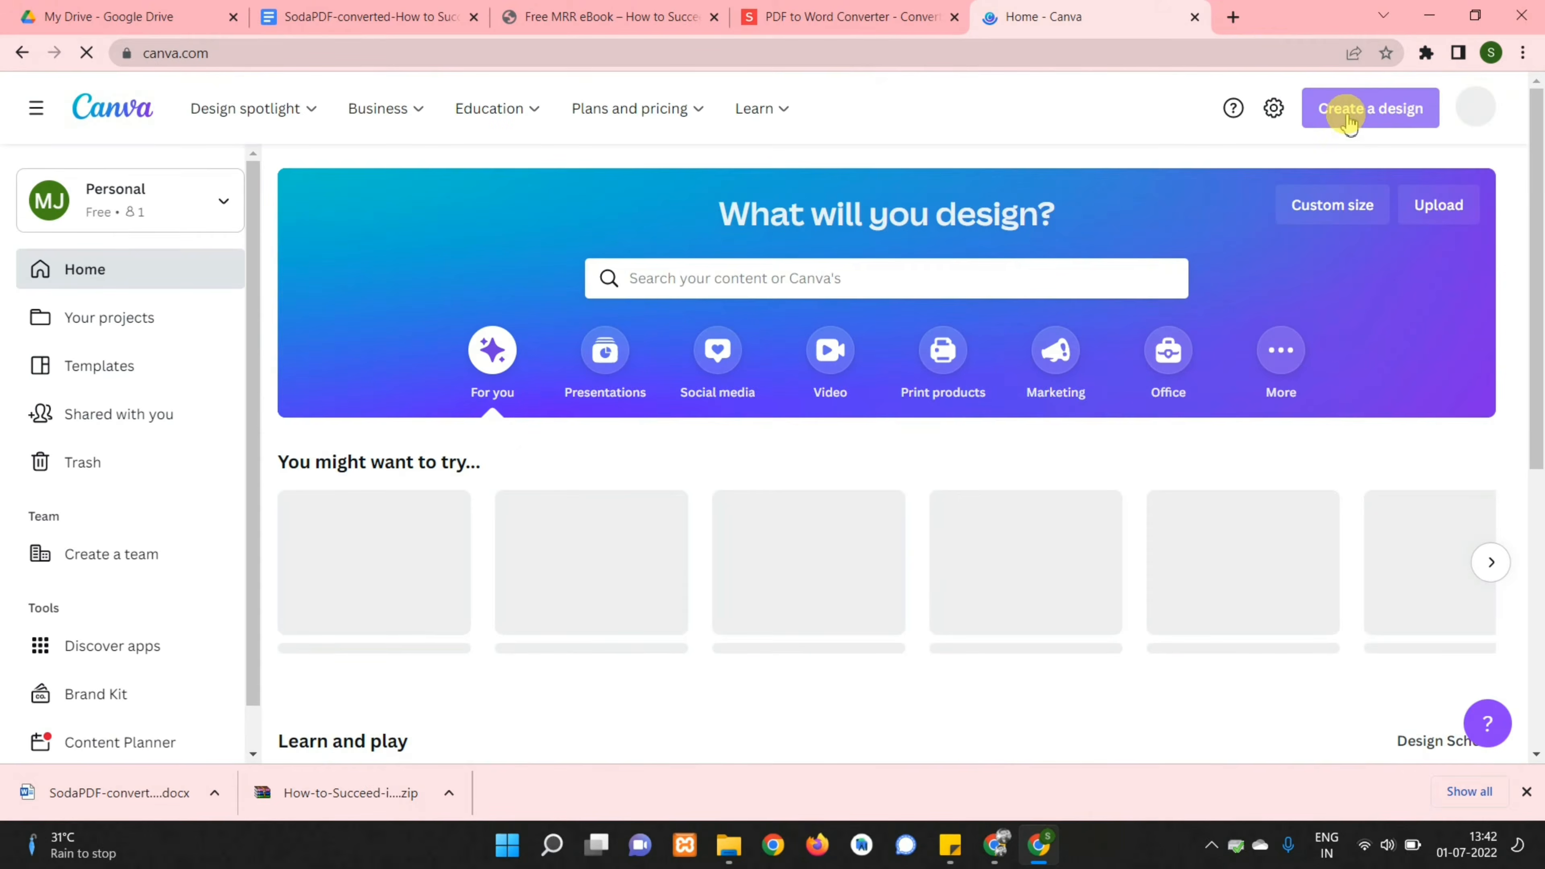
click(1344, 111)
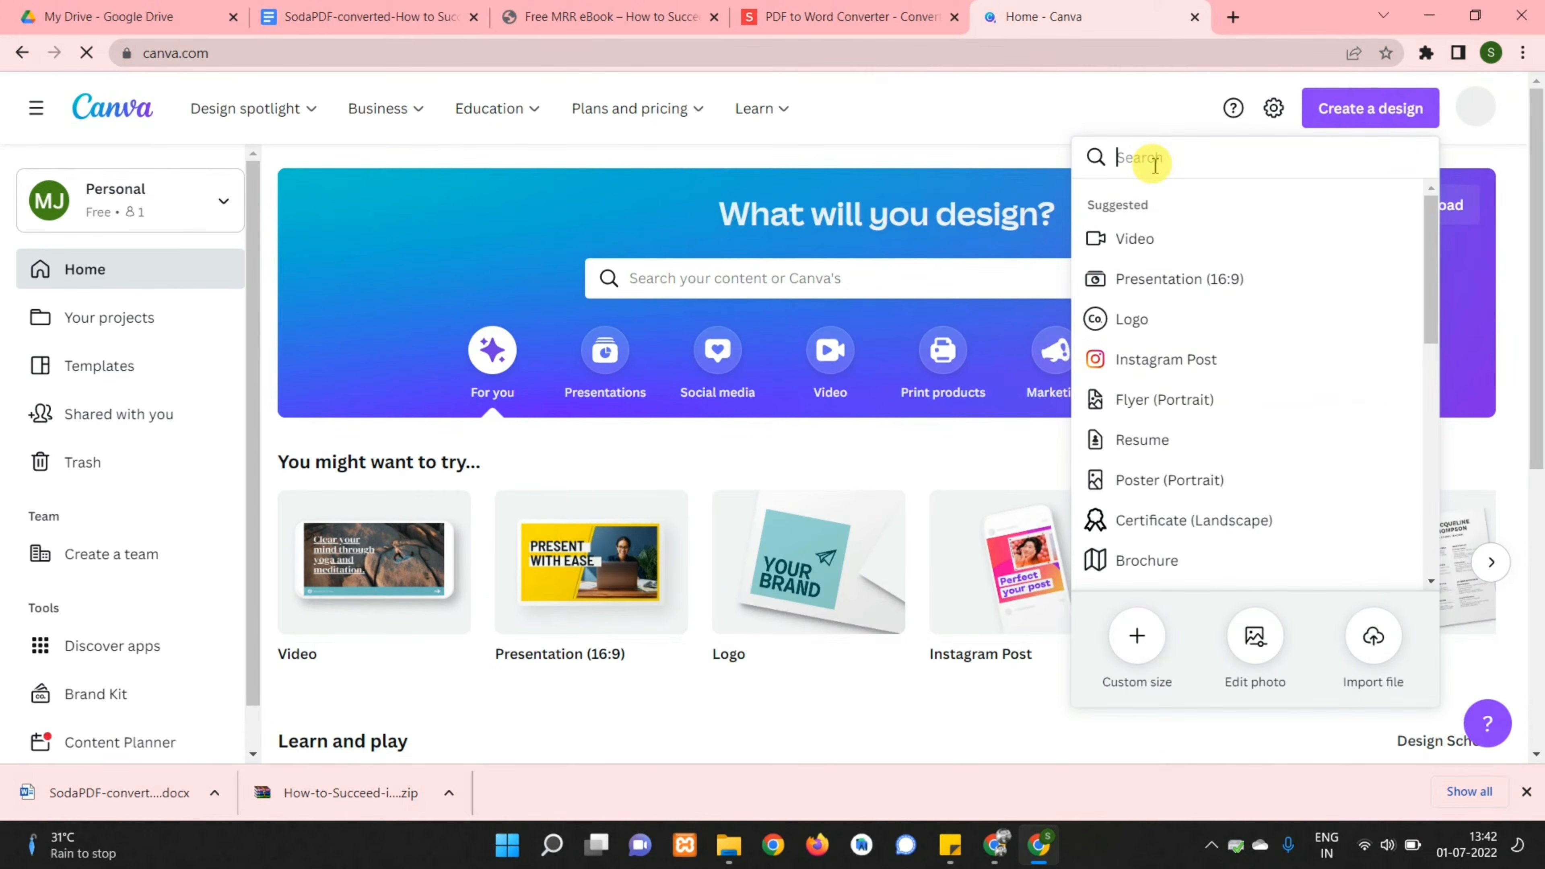
text(book covers)
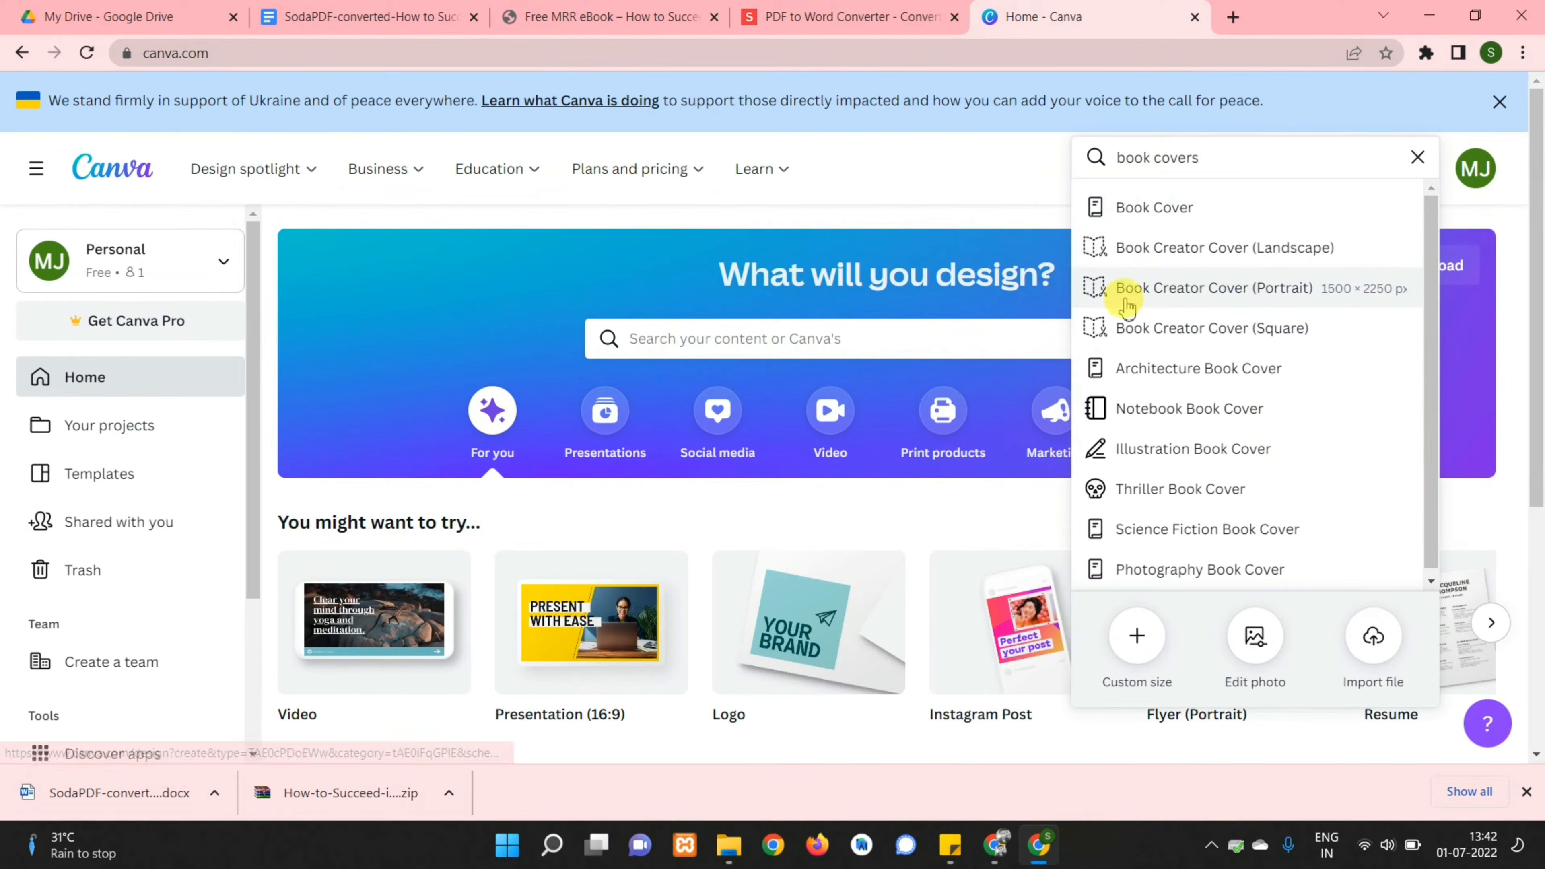
click(1241, 295)
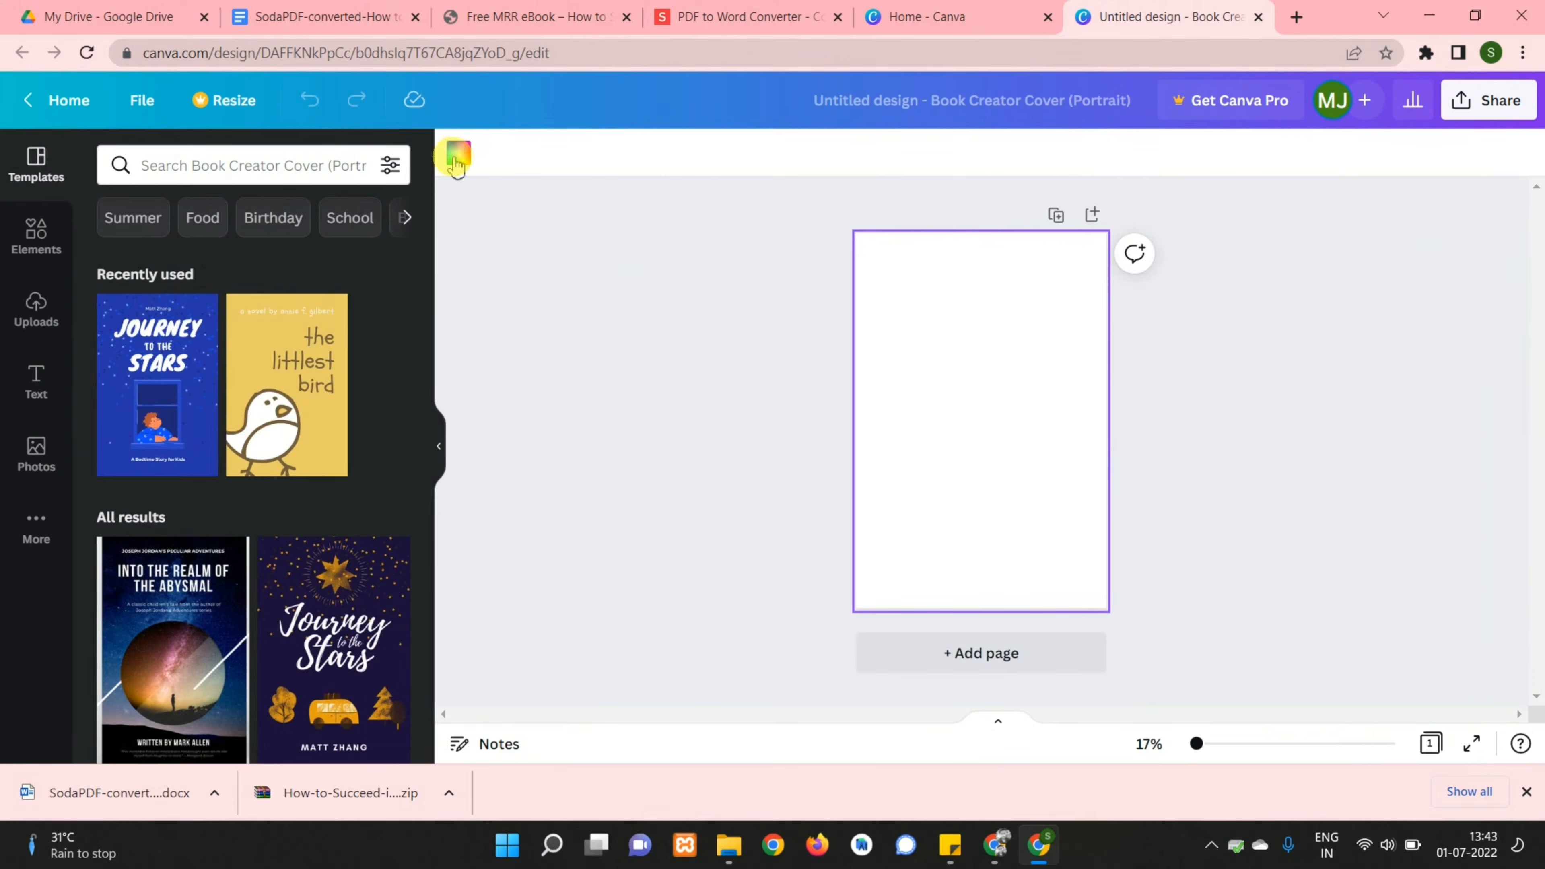
Fill the blank cover page with a cyan background colour
click(456, 159)
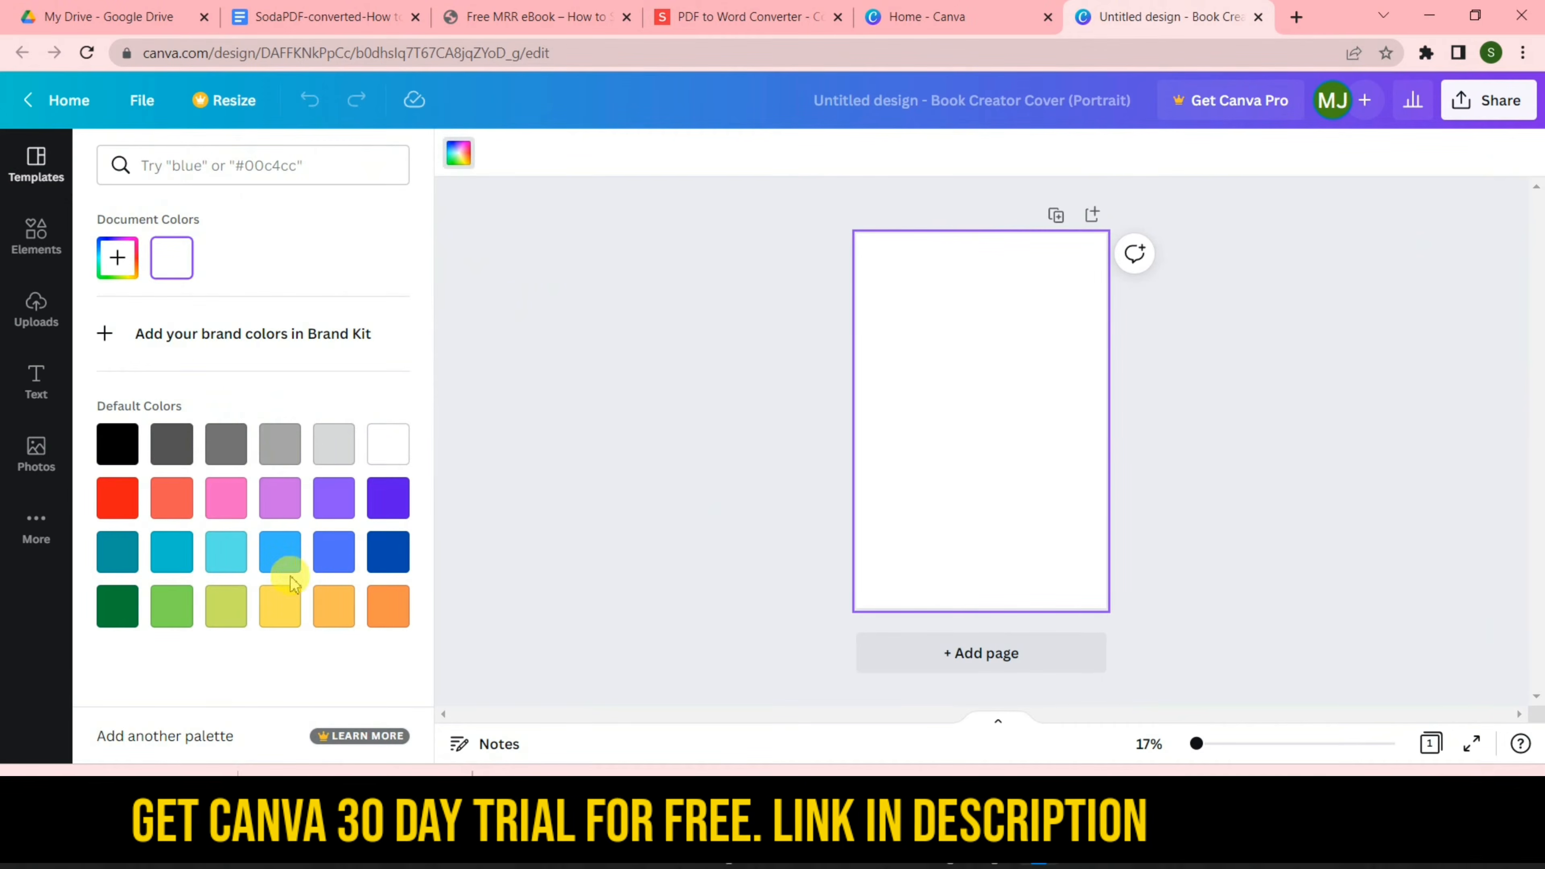
click(230, 556)
click(820, 304)
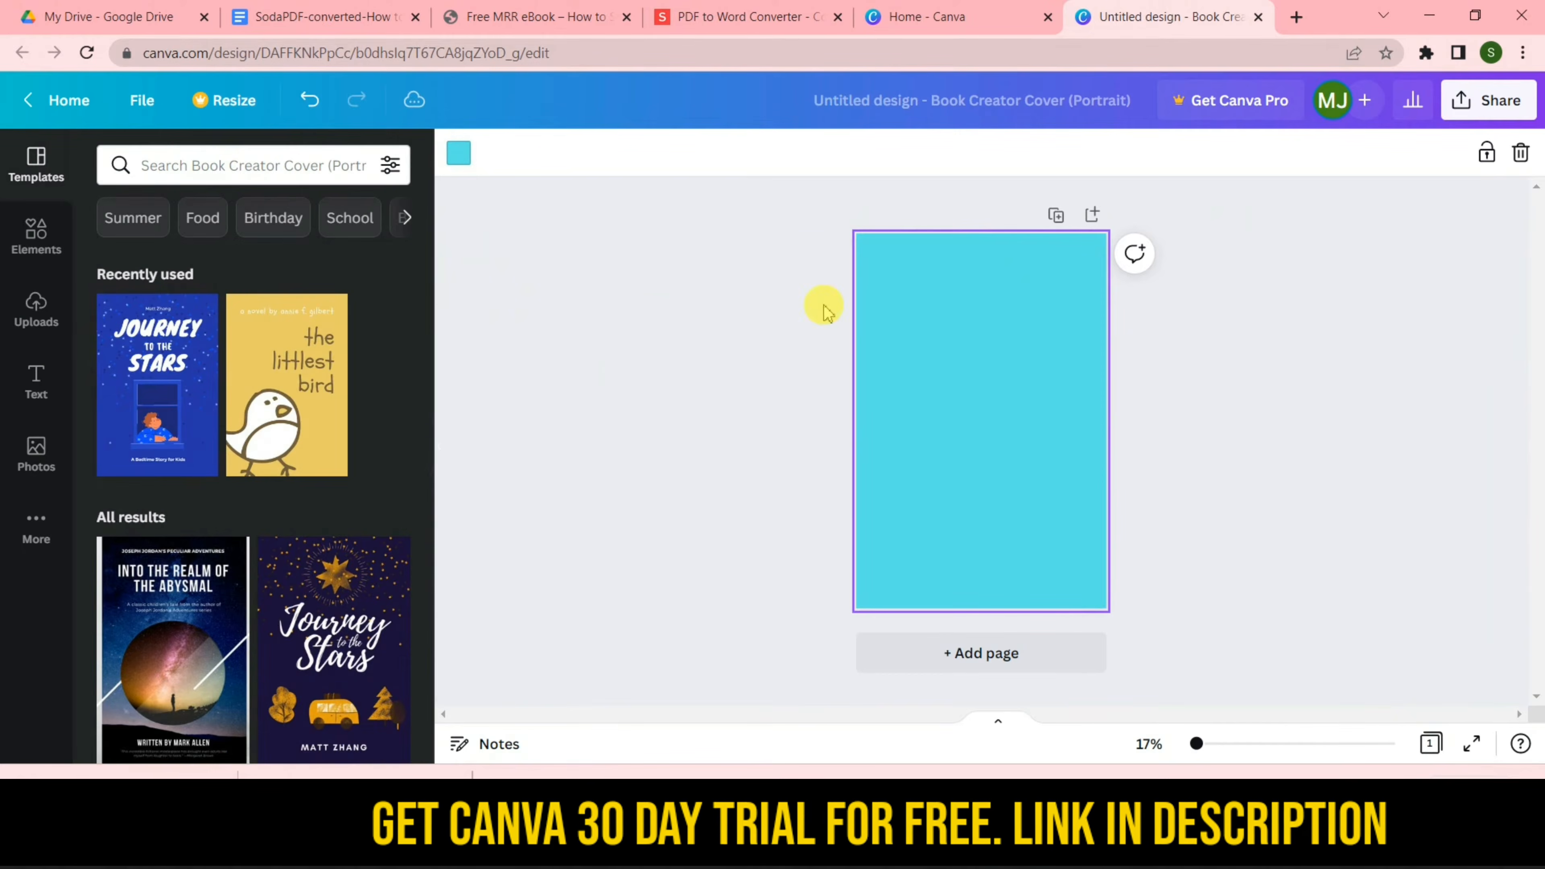
Add a heading with the pasted ebook title near the top, in the Anton font
click(920, 353)
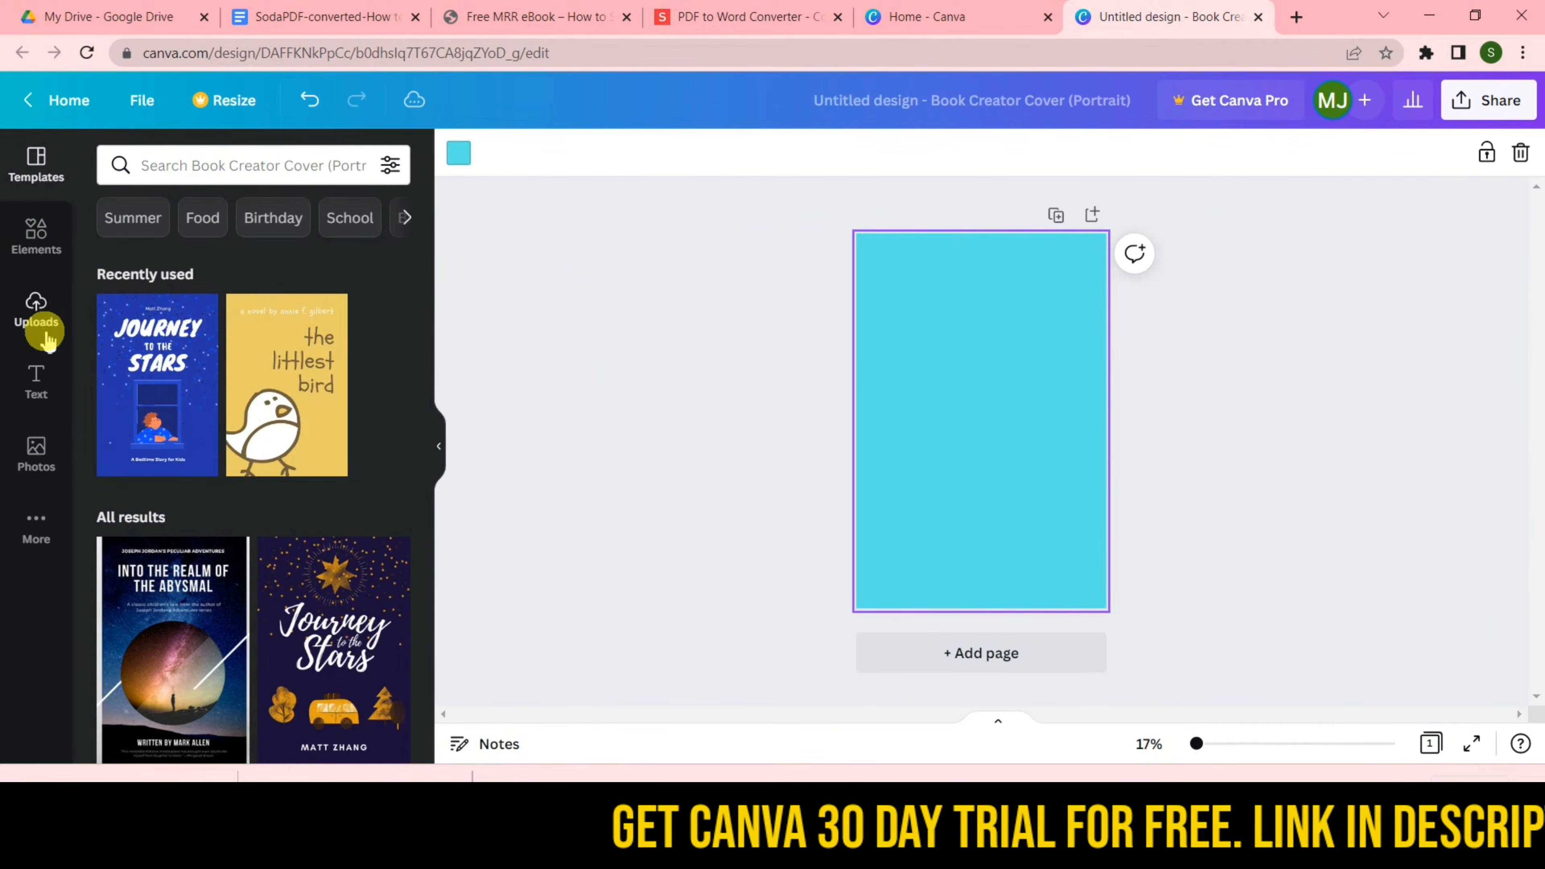
click(35, 380)
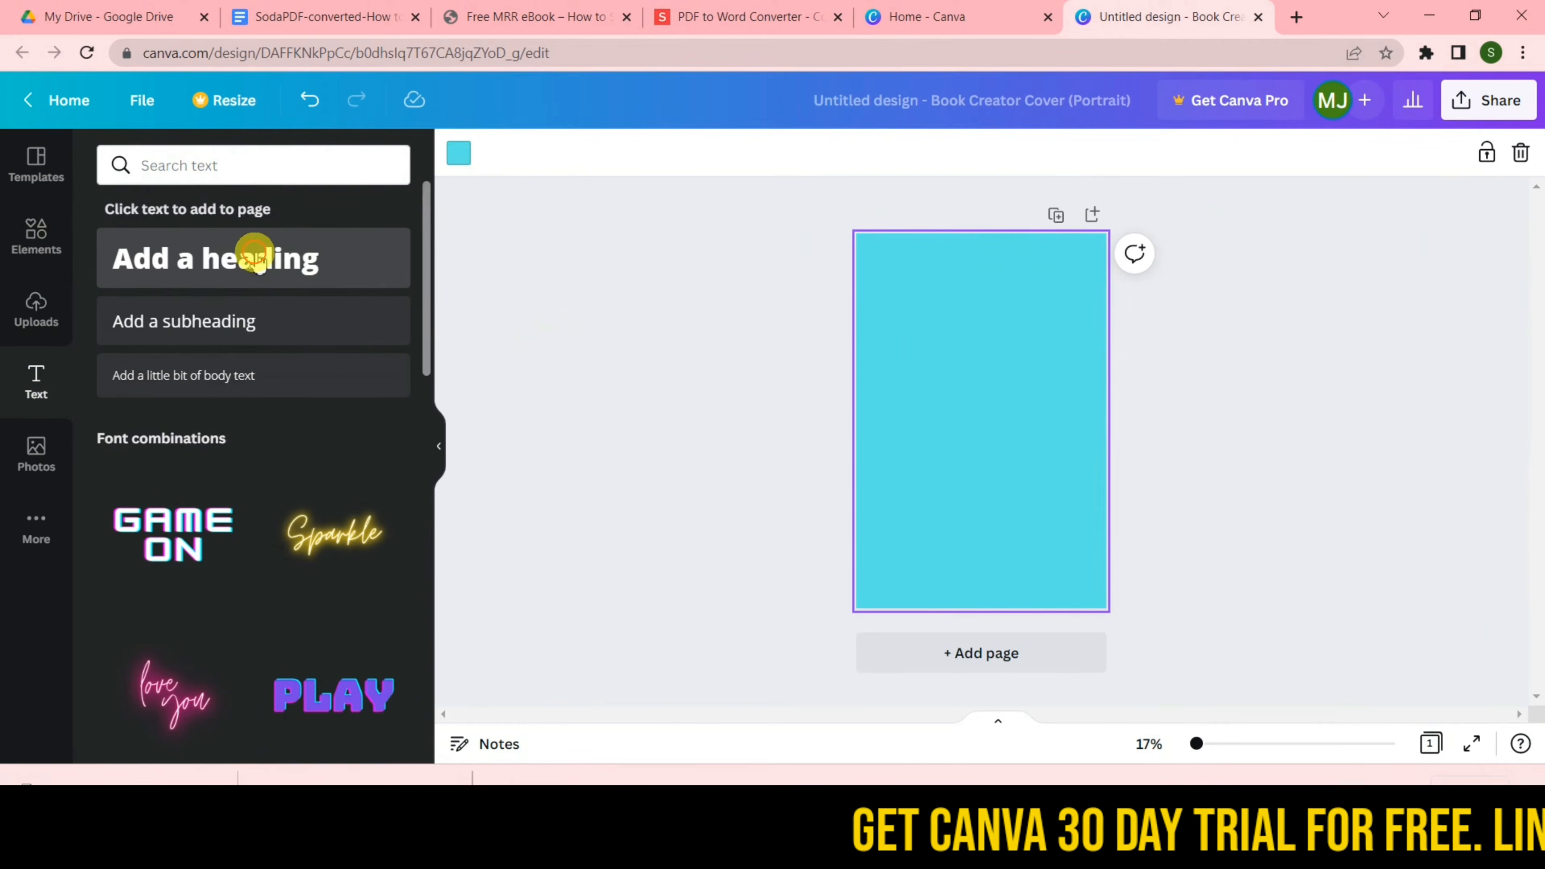
click(253, 257)
drag(980, 380, 965, 276)
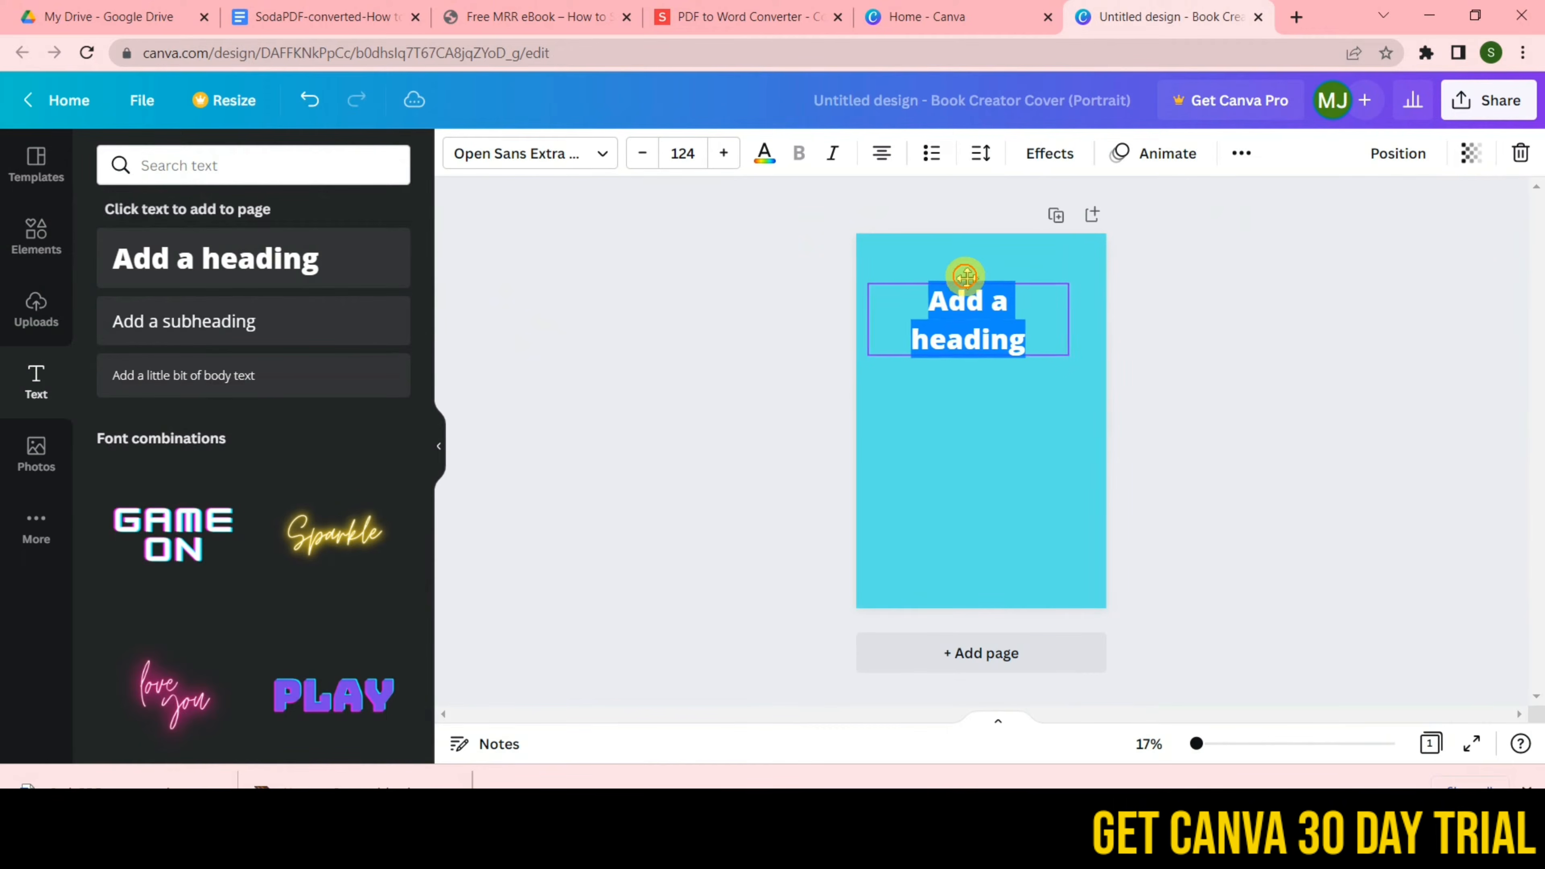
text(Affiliate Marketting Beginners Guide)
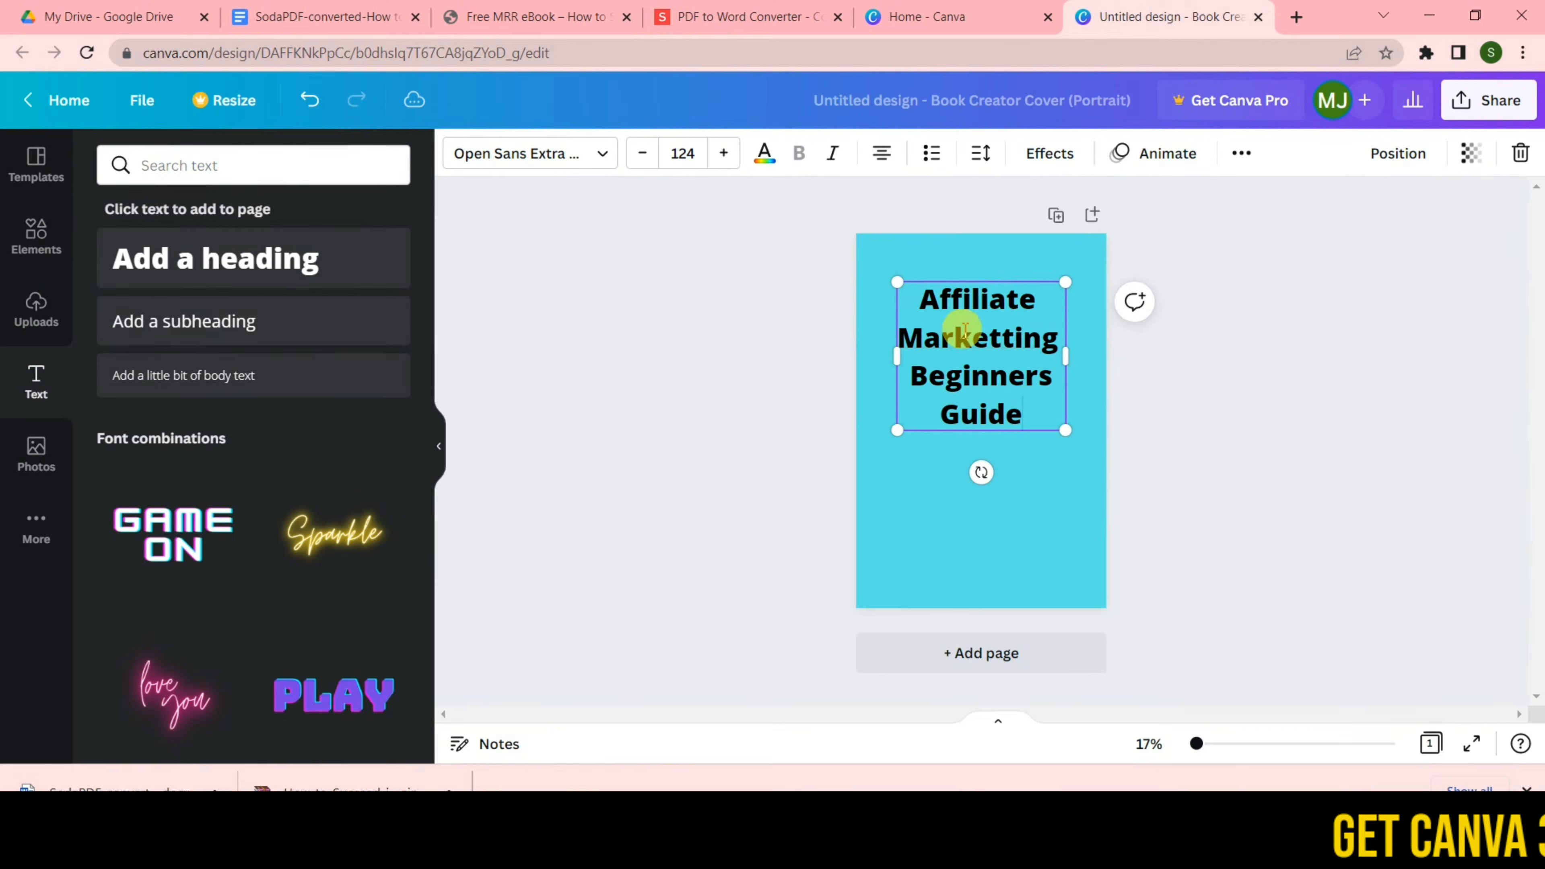
click(529, 153)
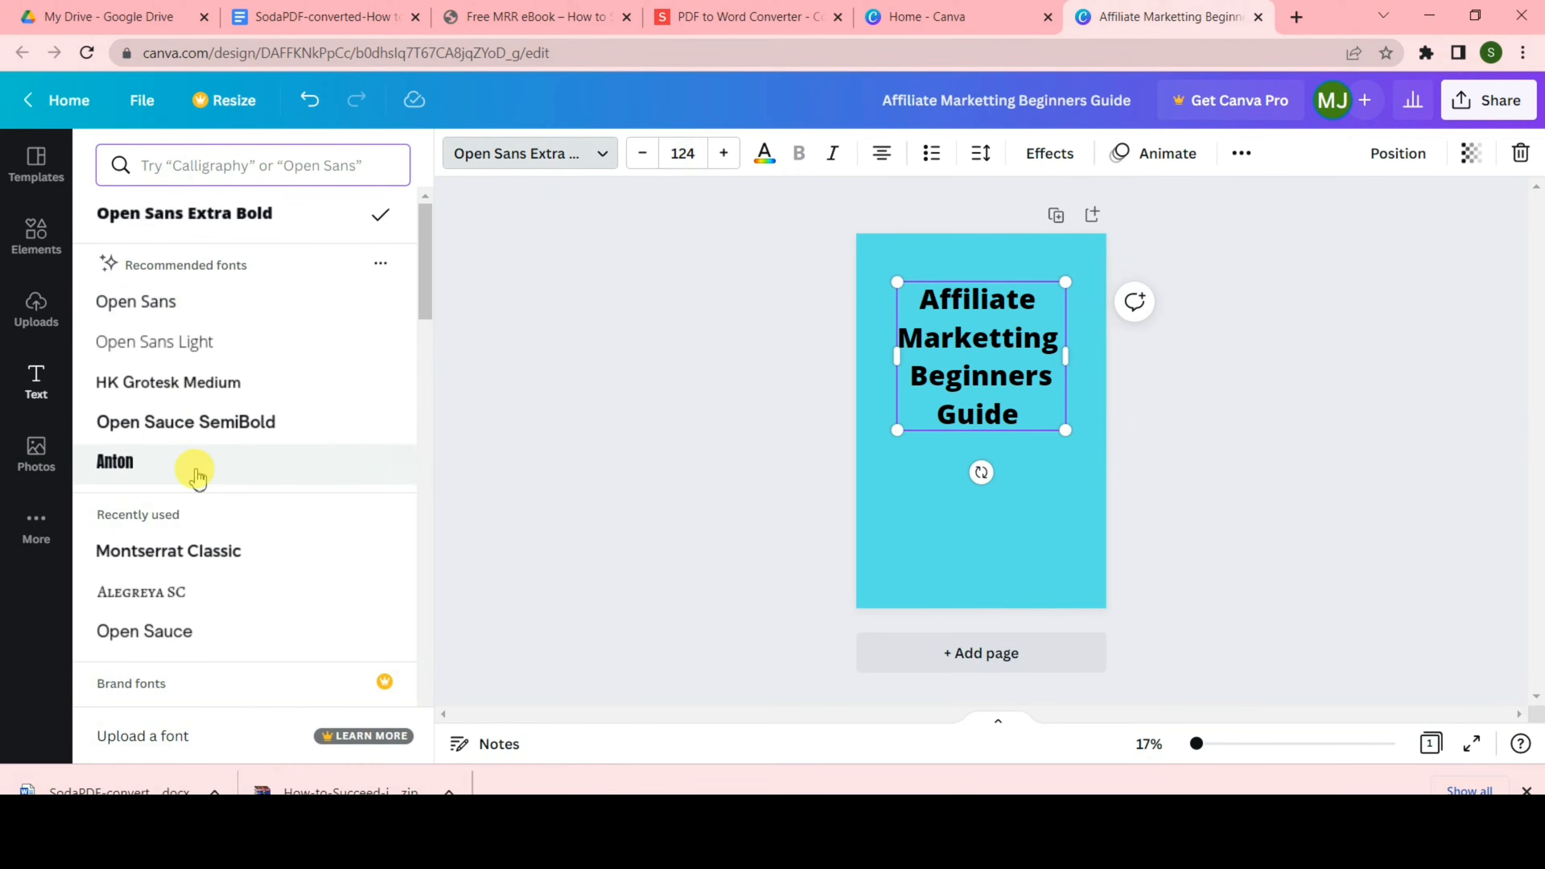
click(196, 463)
Widen the title box, enlarge the text to size 194, and left-align it
drag(1053, 363, 1080, 363)
drag(913, 362, 880, 359)
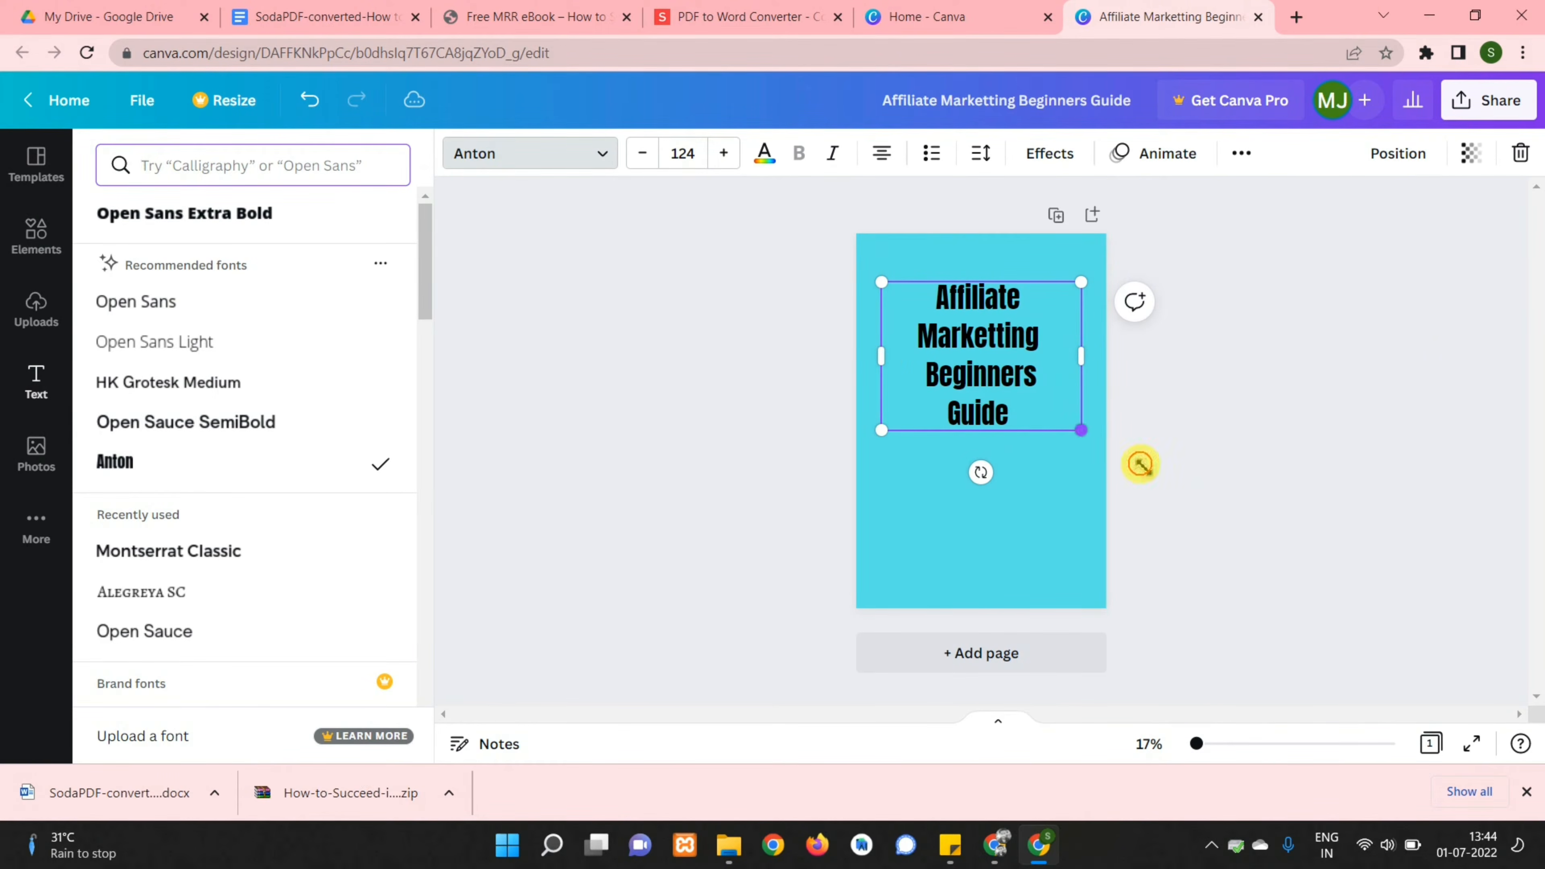
drag(1141, 464, 1192, 505)
drag(1035, 431, 969, 400)
click(882, 153)
click(992, 386)
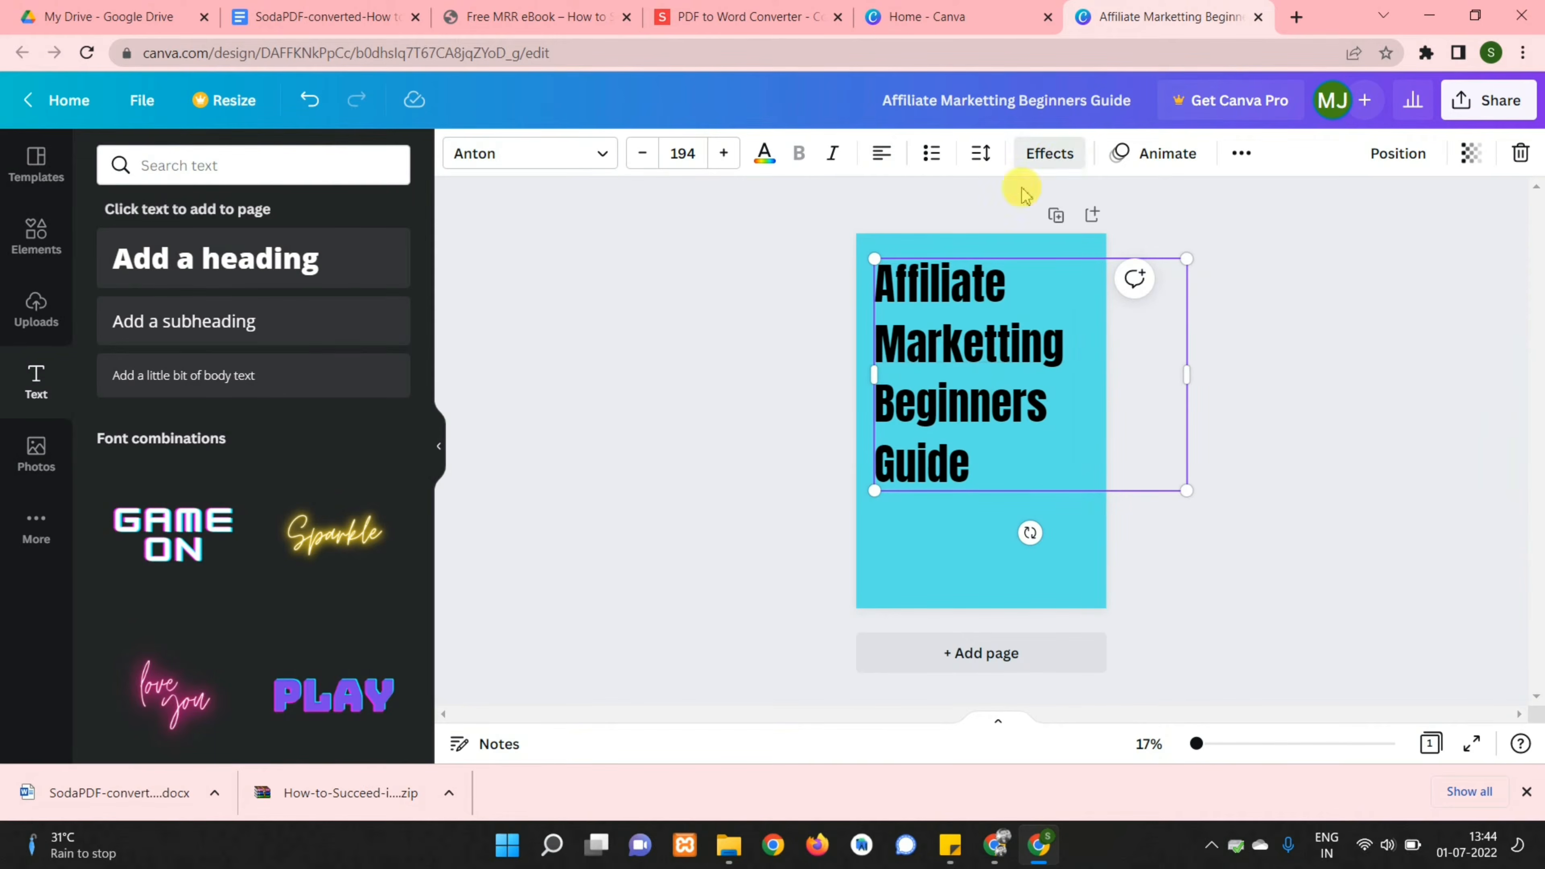
Give the title a Lift shadow effect
click(1034, 161)
click(269, 291)
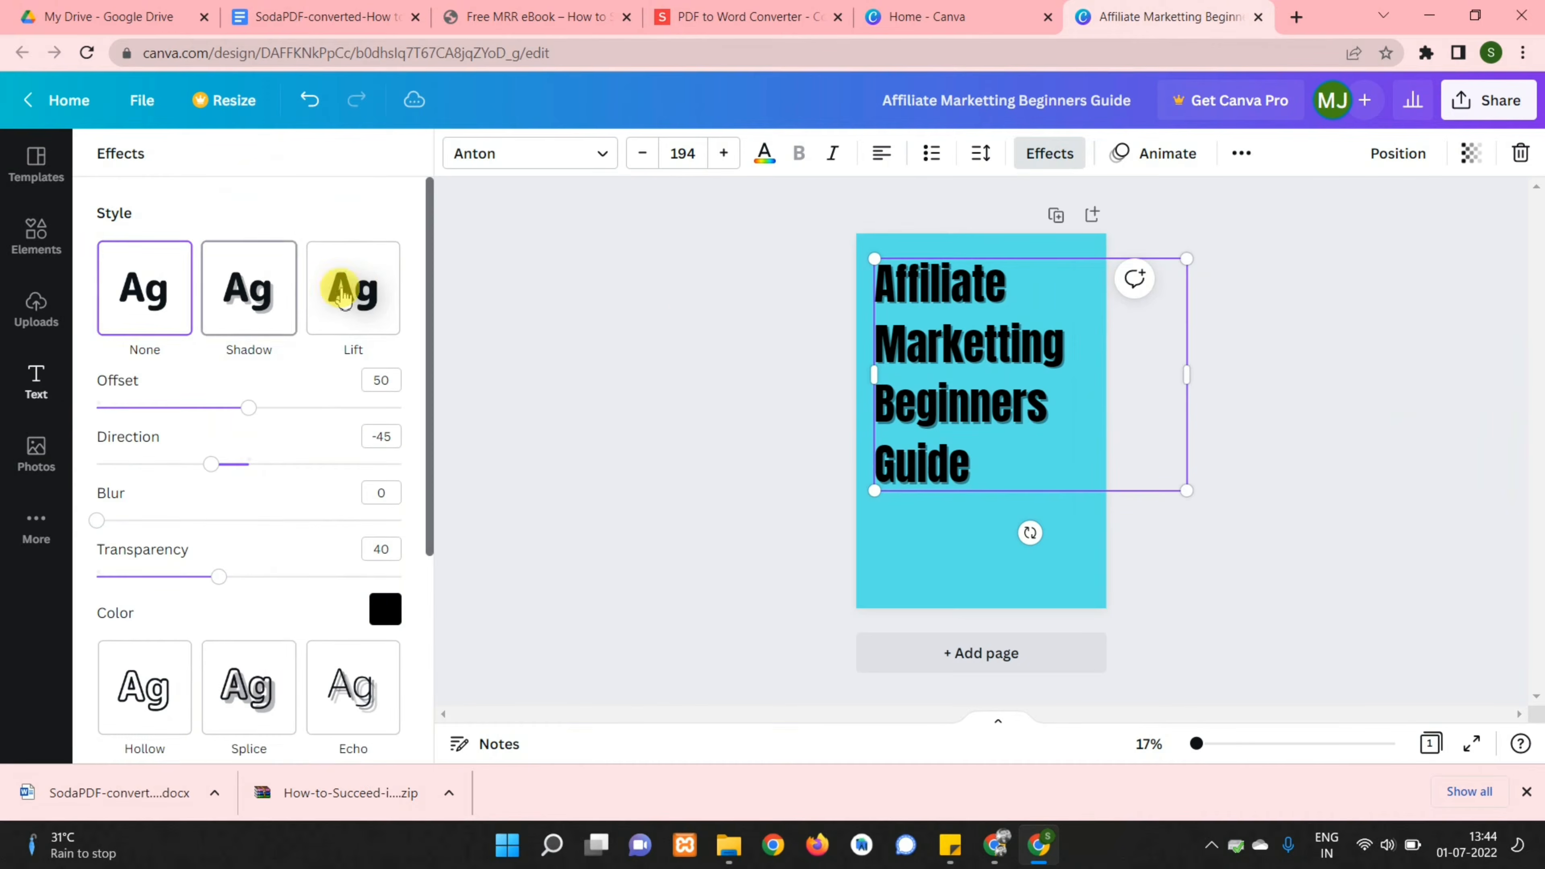
click(353, 307)
click(972, 290)
click(1262, 335)
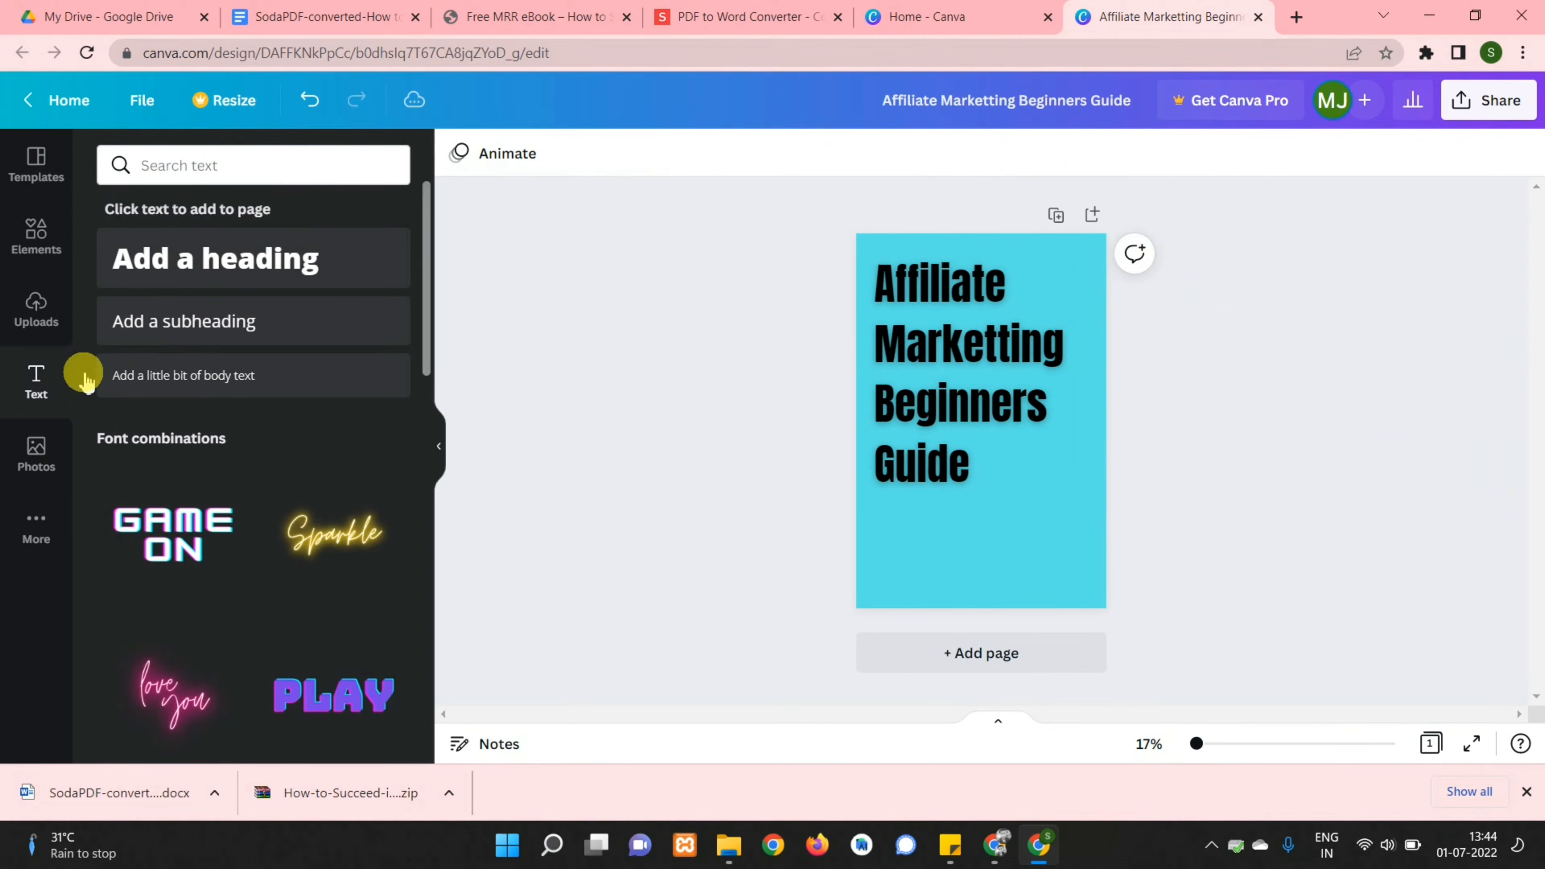
Add the author's name at size 69 along the bottom of the cover
click(190, 262)
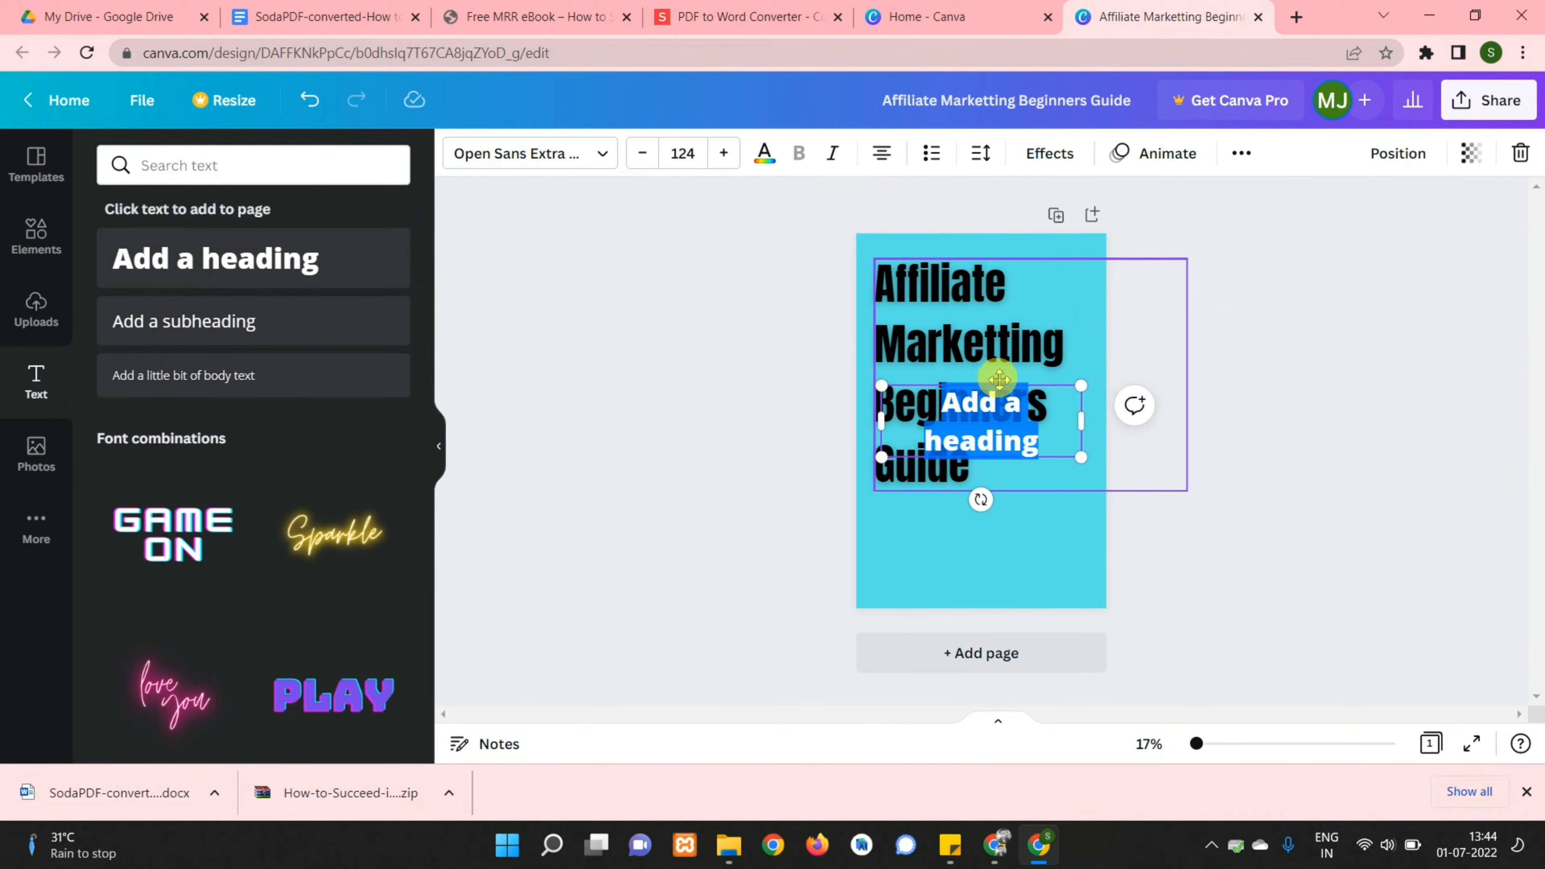
drag(996, 385, 994, 518)
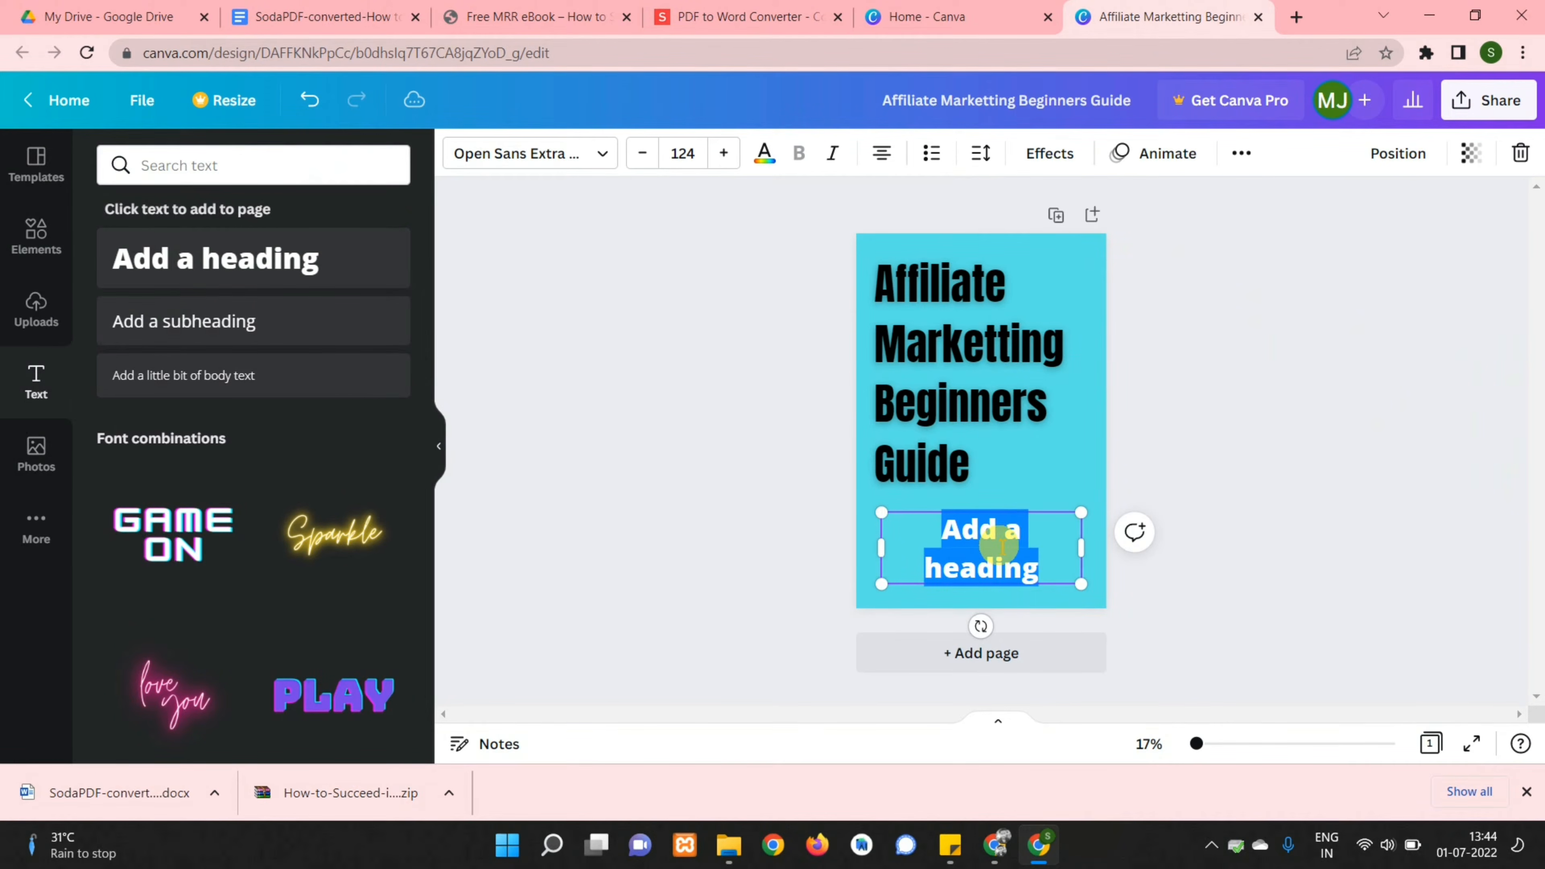
text(shi Kumar)
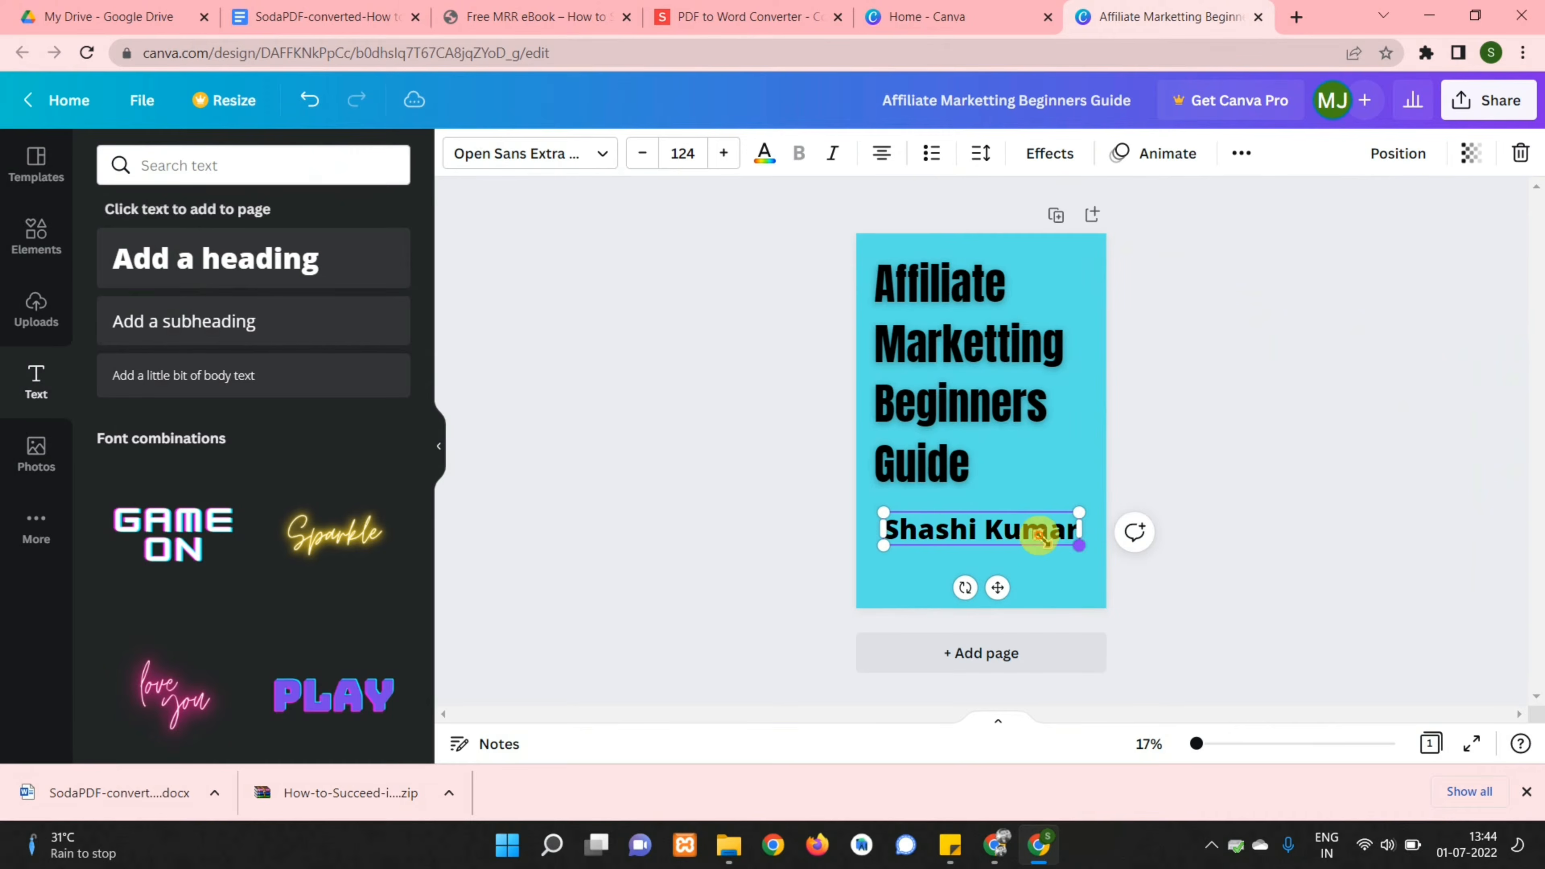
drag(1040, 536, 996, 532)
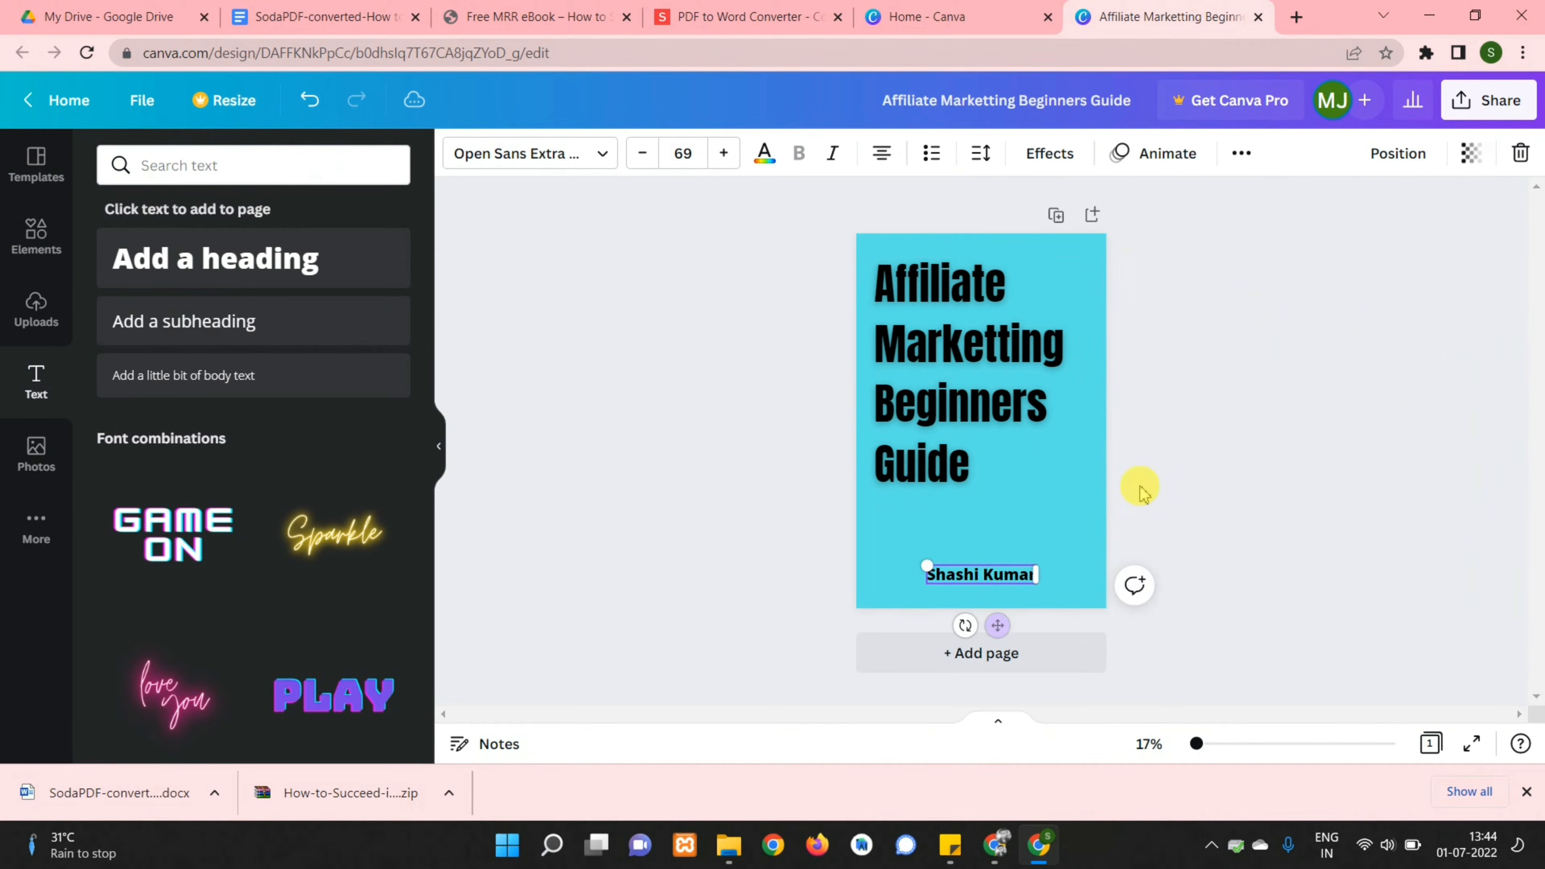
click(1297, 672)
Add a 'promotion' megaphone graphic, shrunk and placed beside the word Guide
click(37, 234)
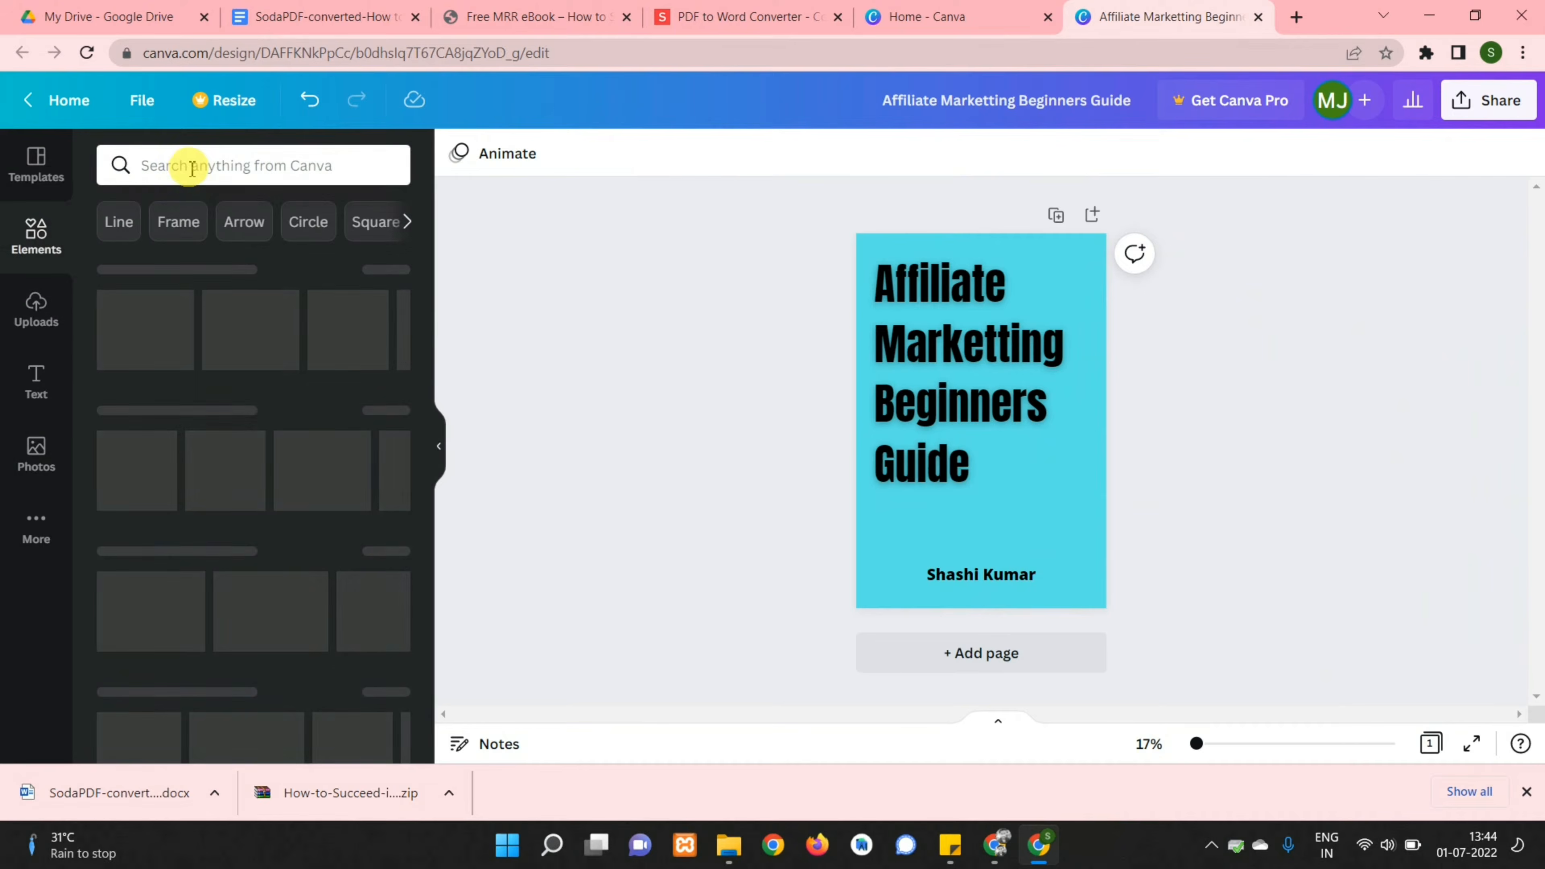
click(188, 163)
text(promotion)
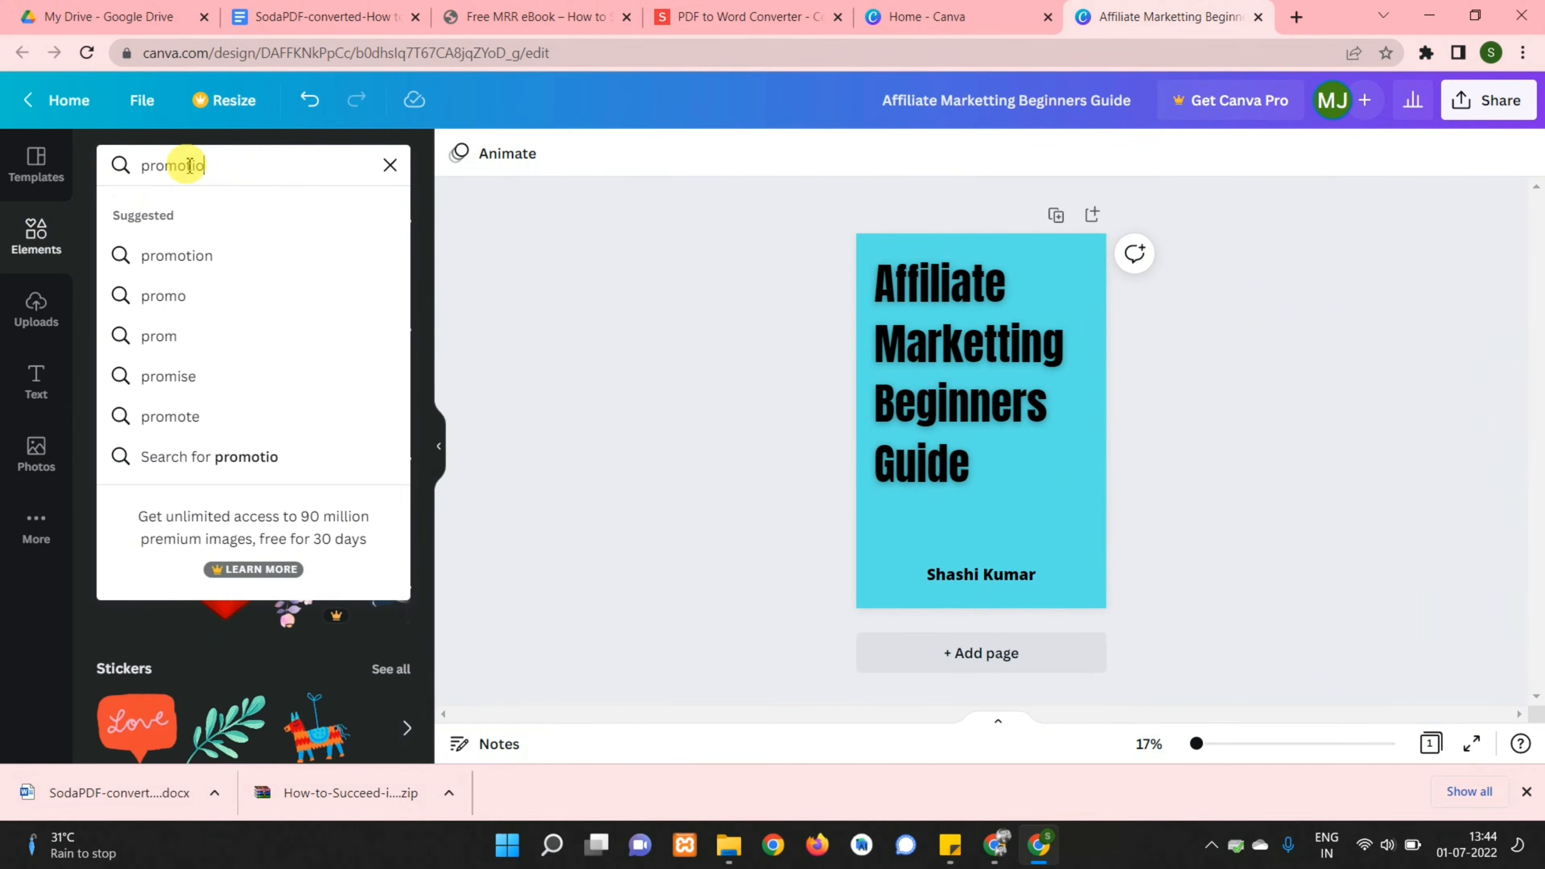
key(Return)
click(154, 372)
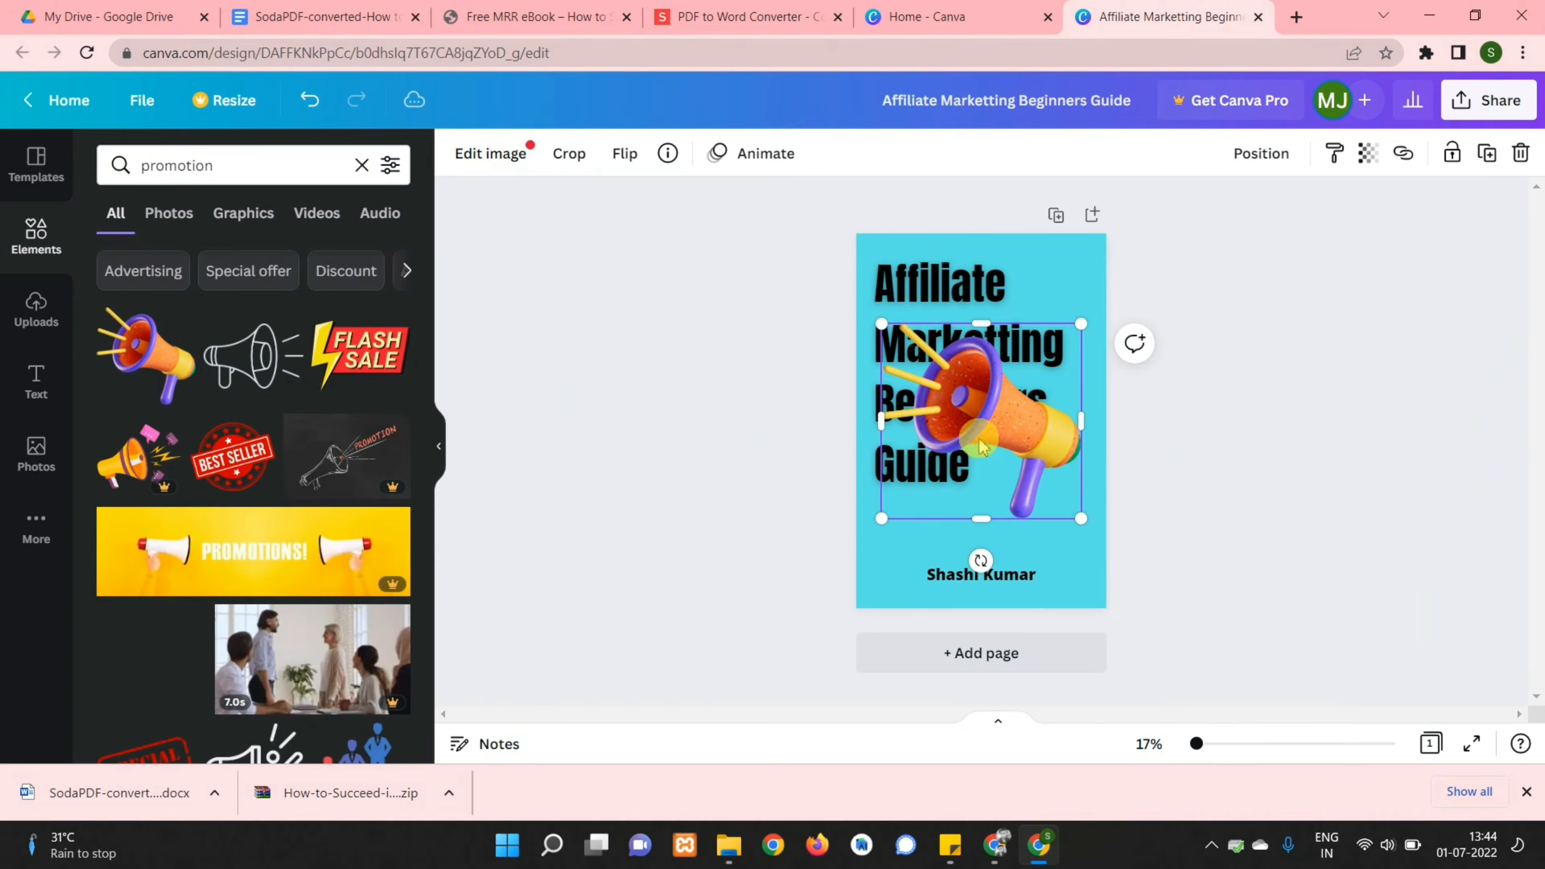
drag(998, 398, 1022, 484)
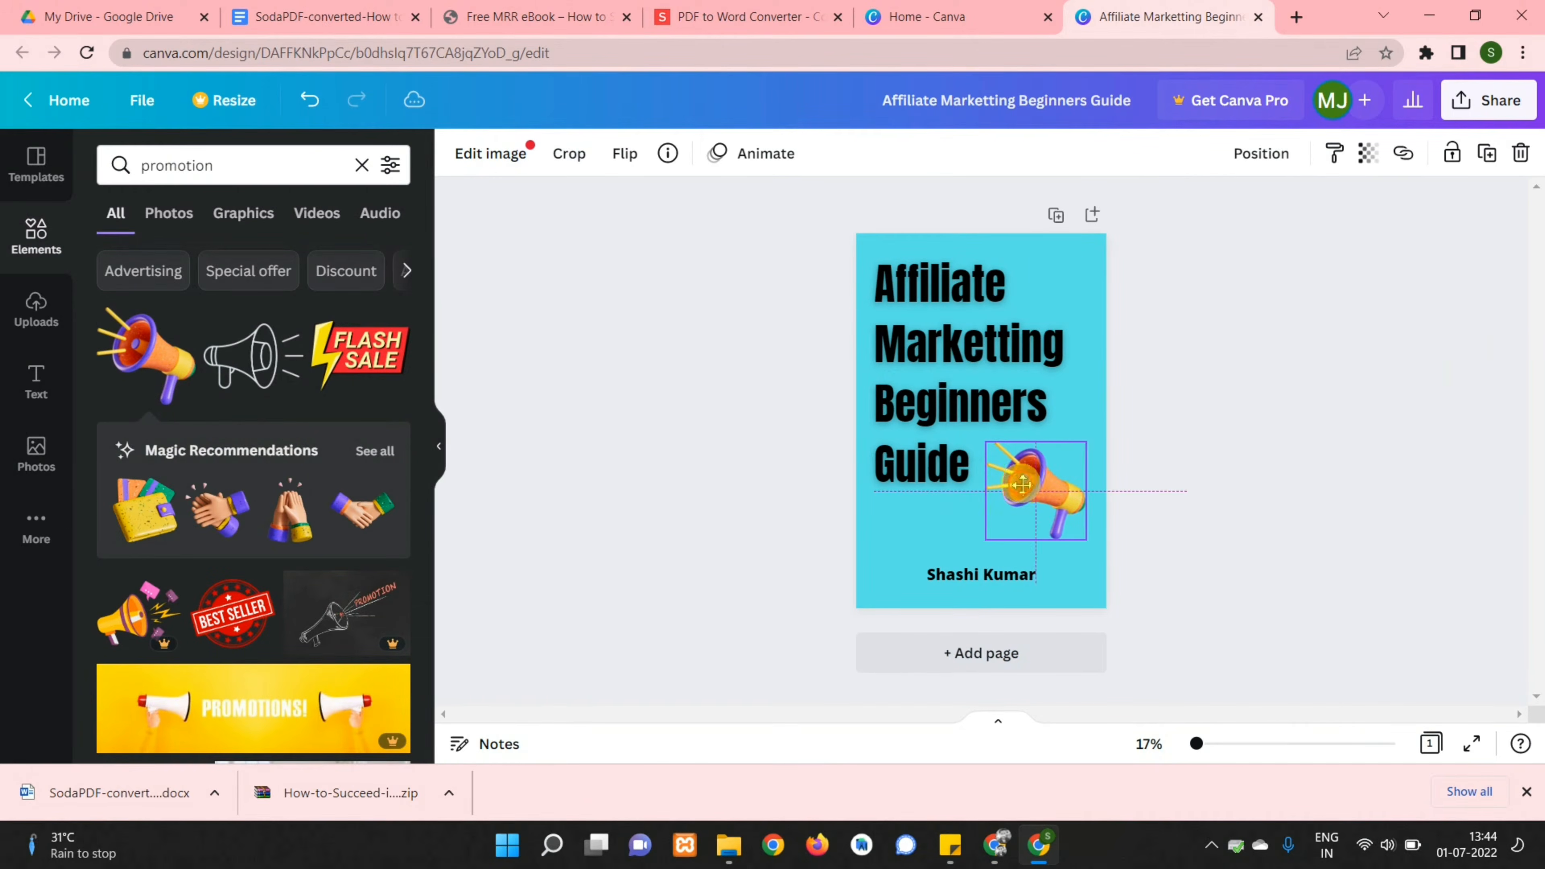
drag(1078, 536, 1063, 522)
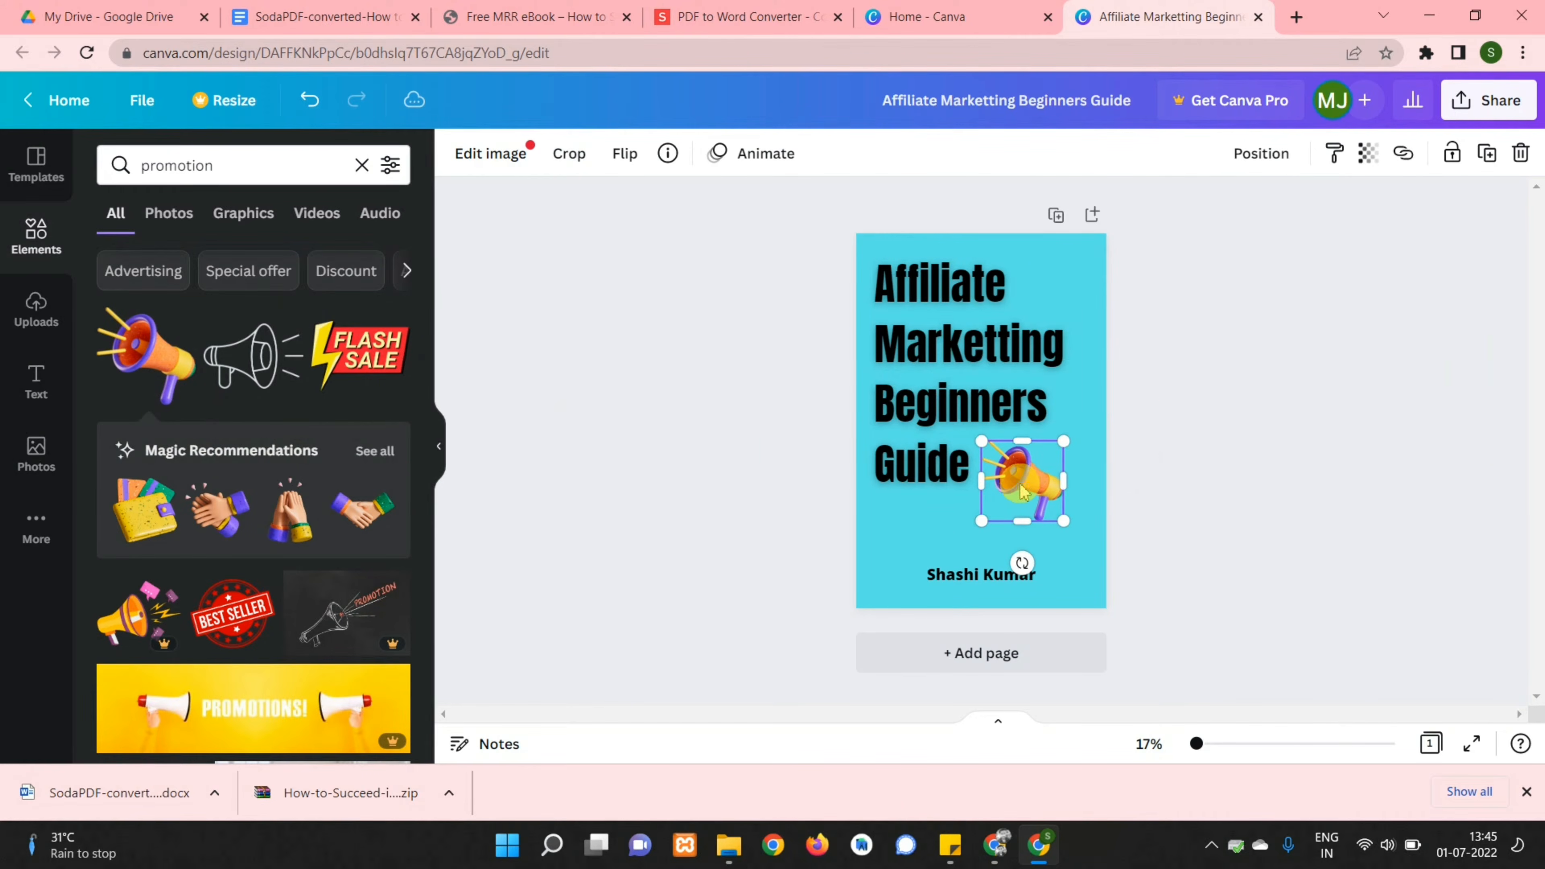
click(1214, 331)
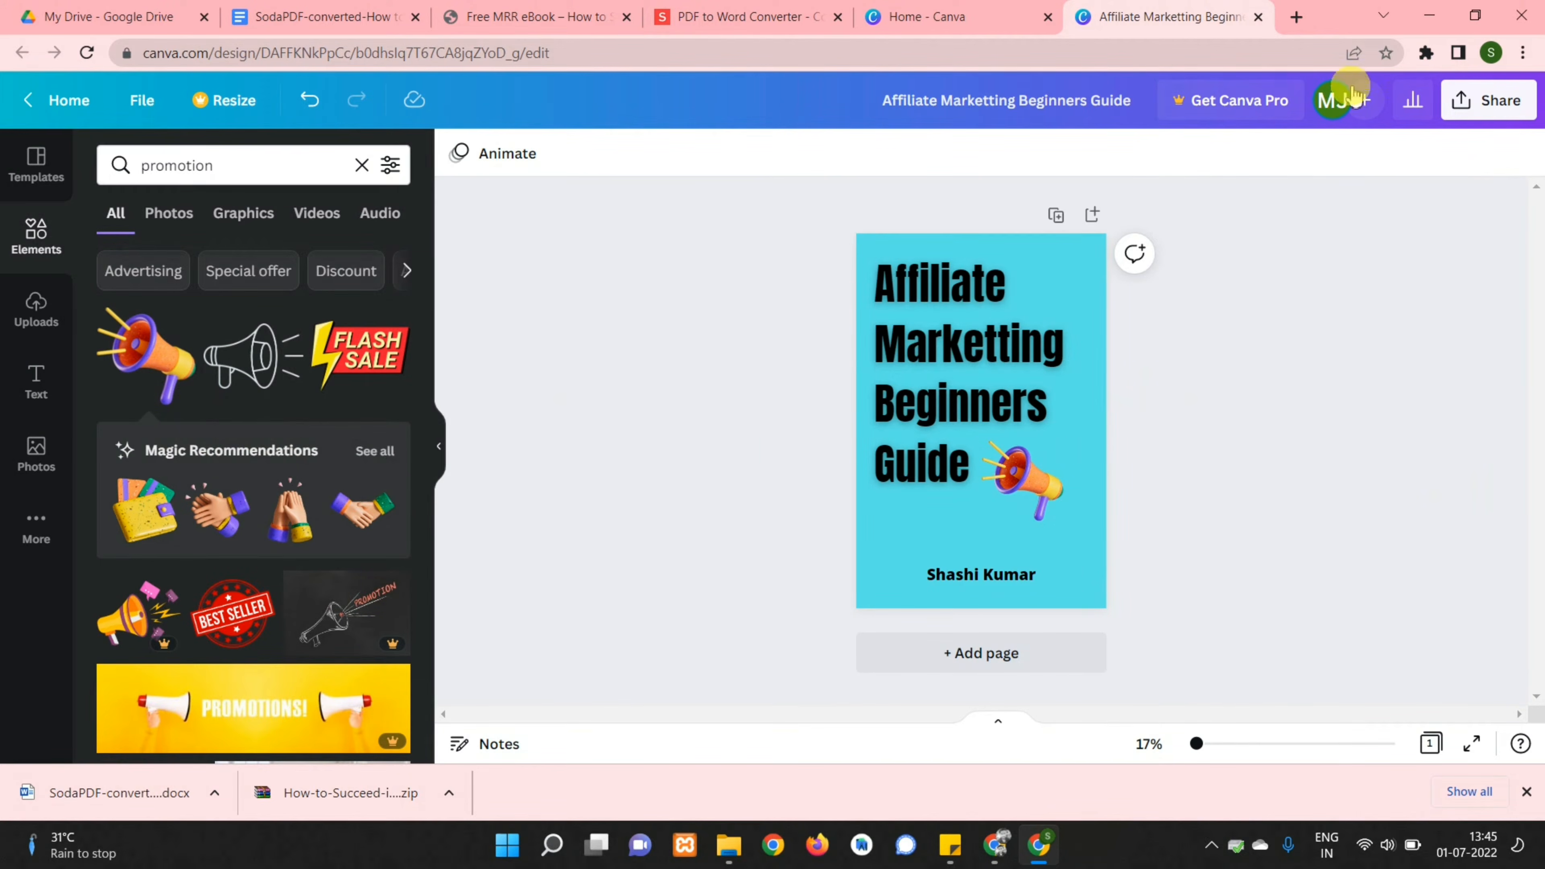
Download the cover as a 1500 × 2250 px PNG image
click(1484, 104)
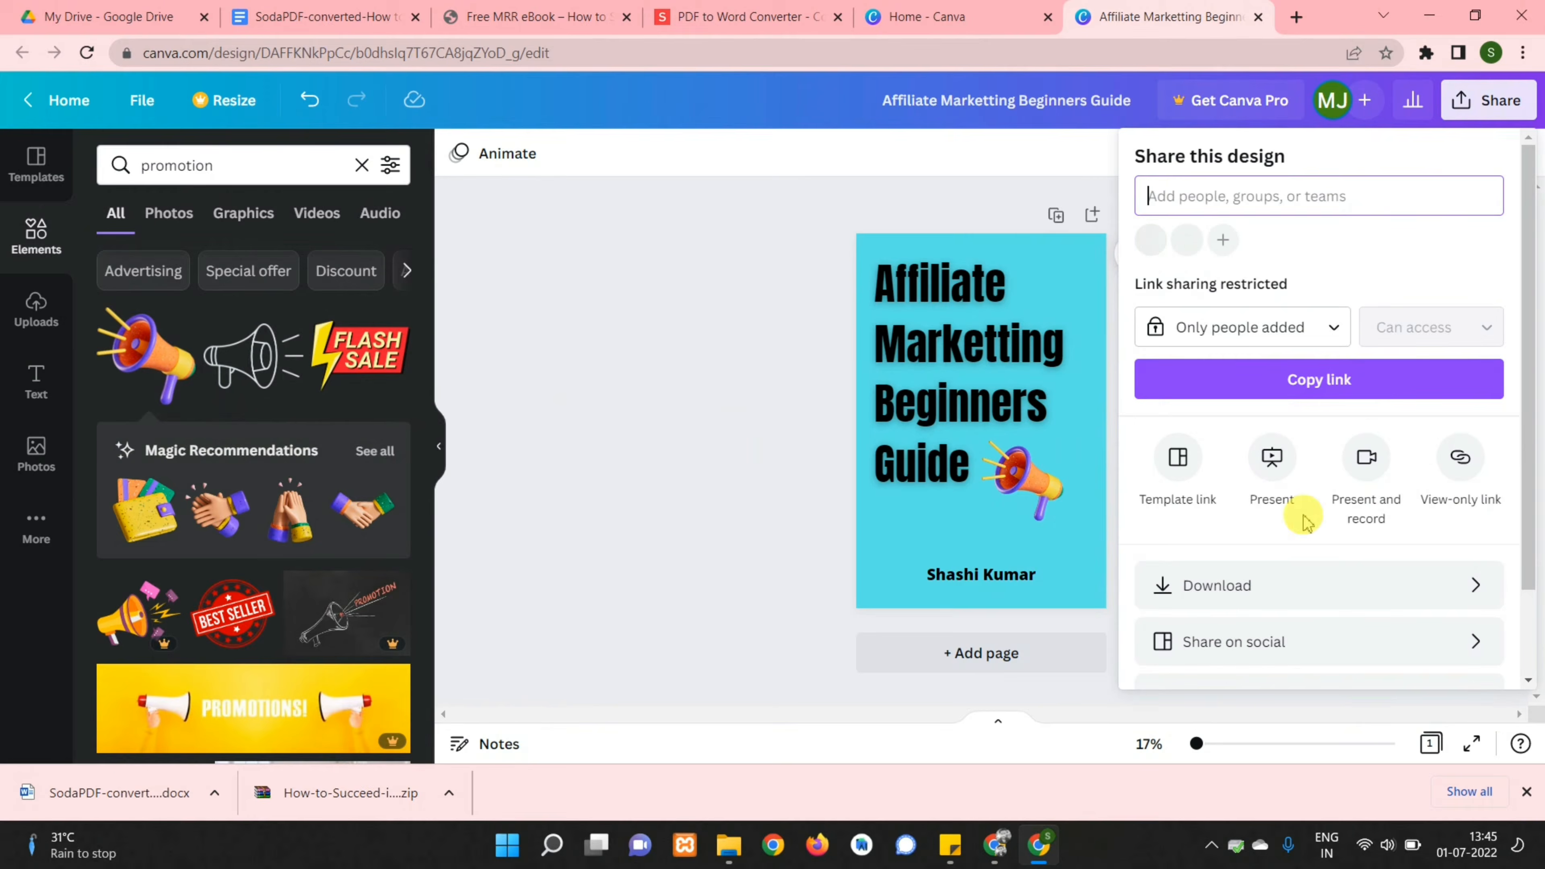
click(1234, 590)
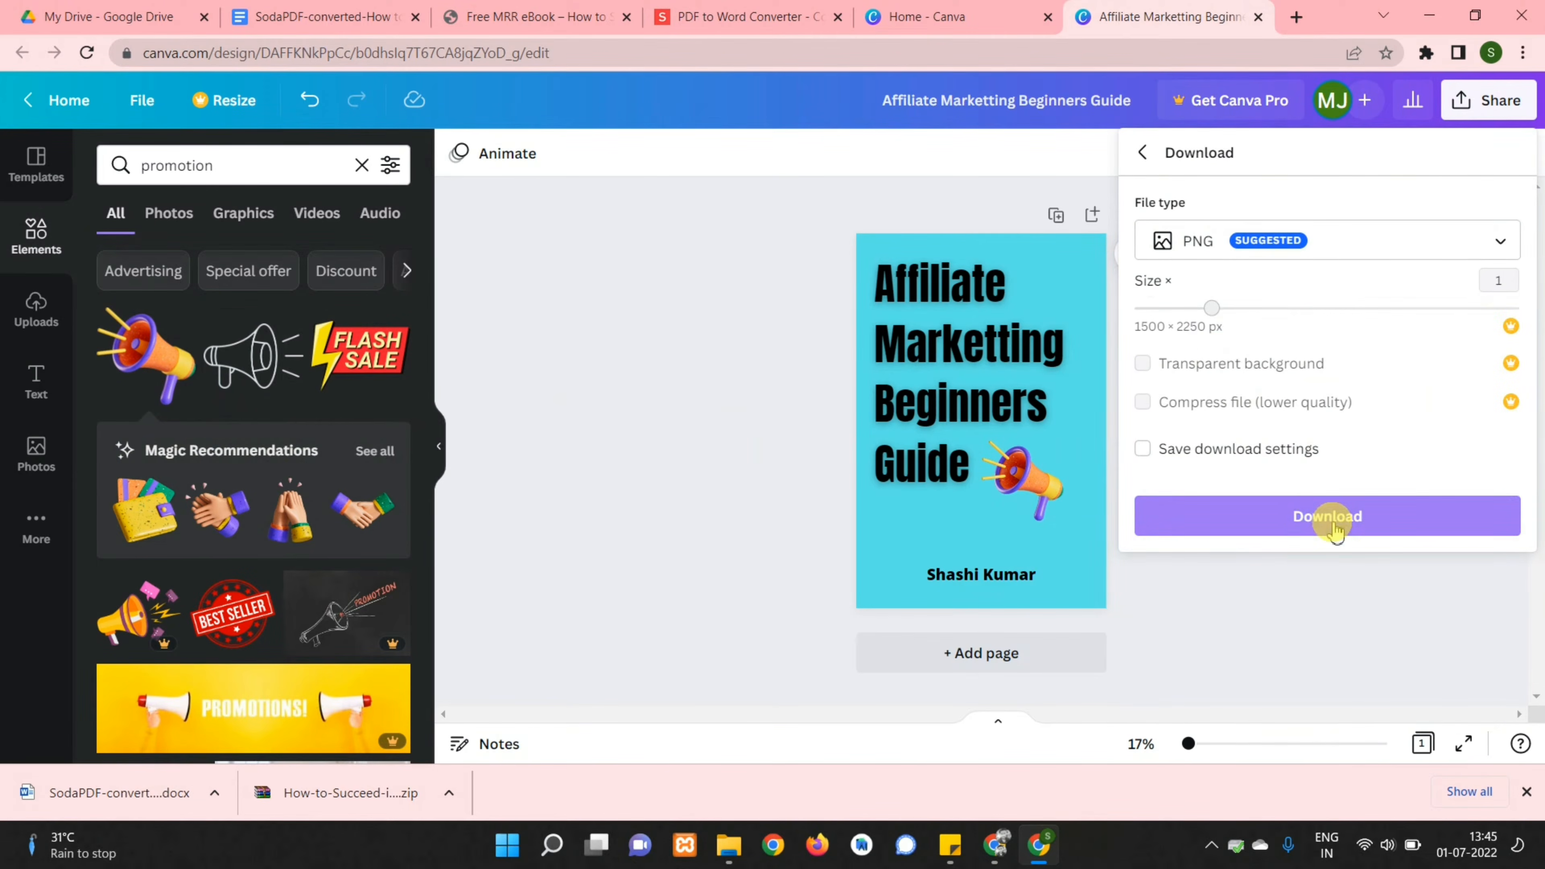
click(1332, 525)
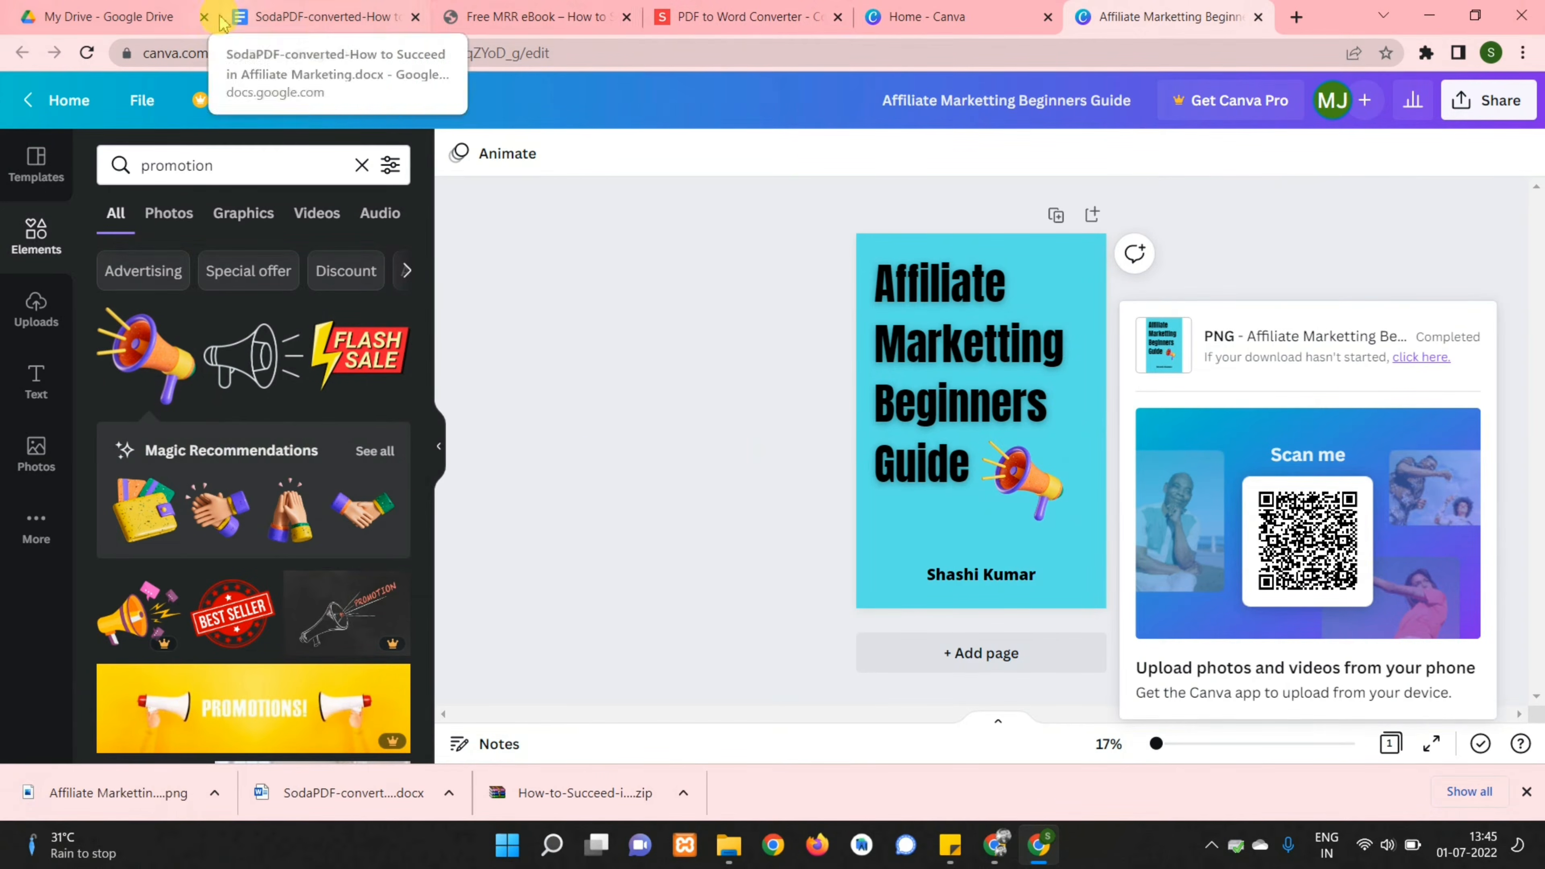
Replace the ebook's old cover with the uploaded Affiliate Marketting Beginners Guide cover image
click(318, 23)
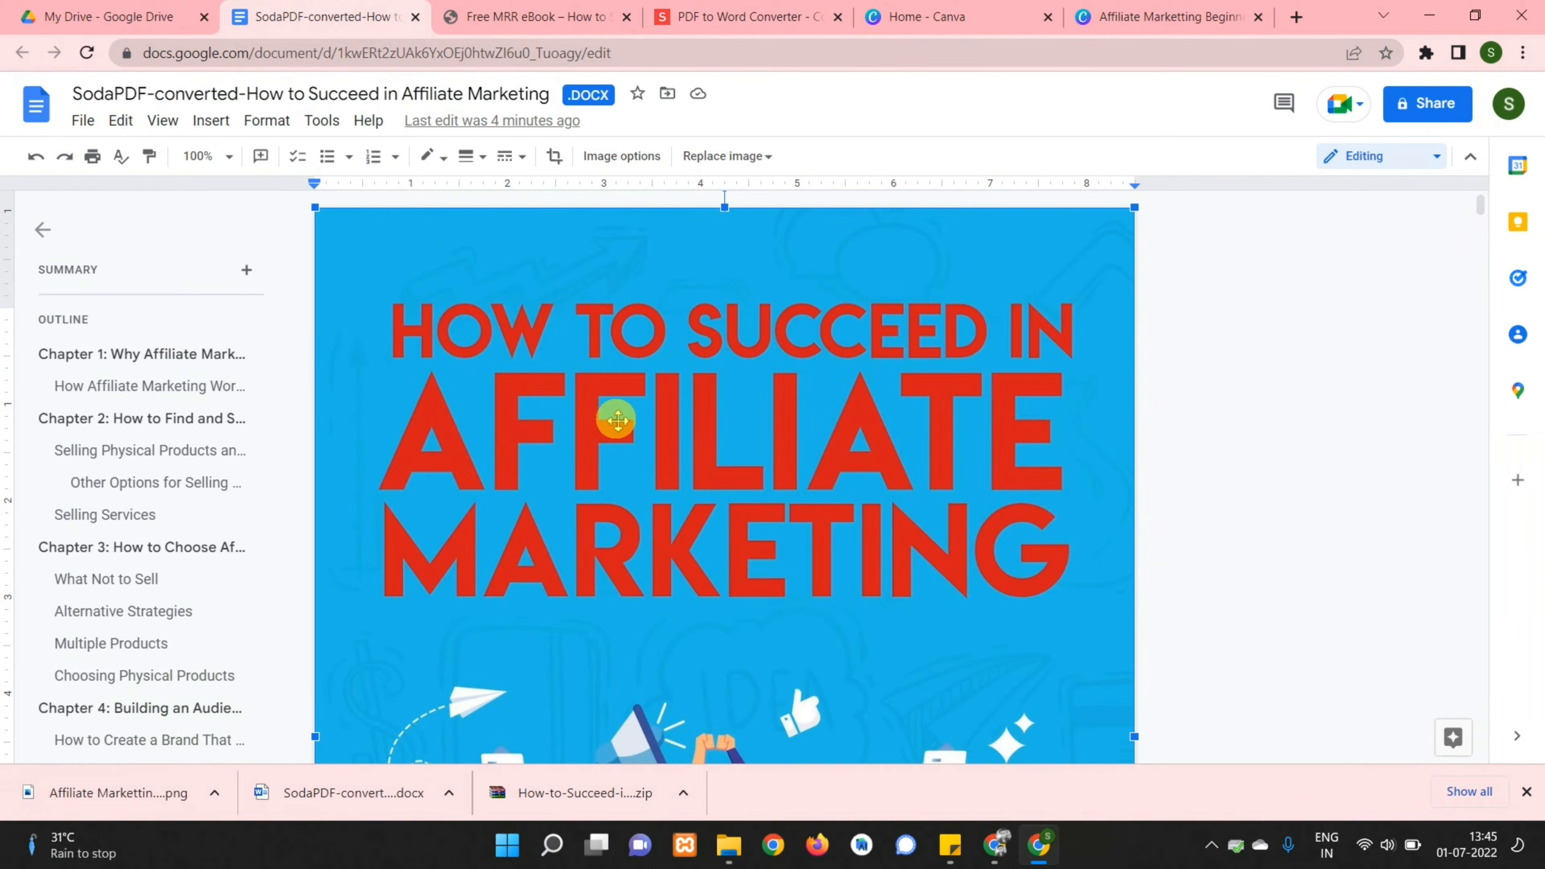
key(Delete)
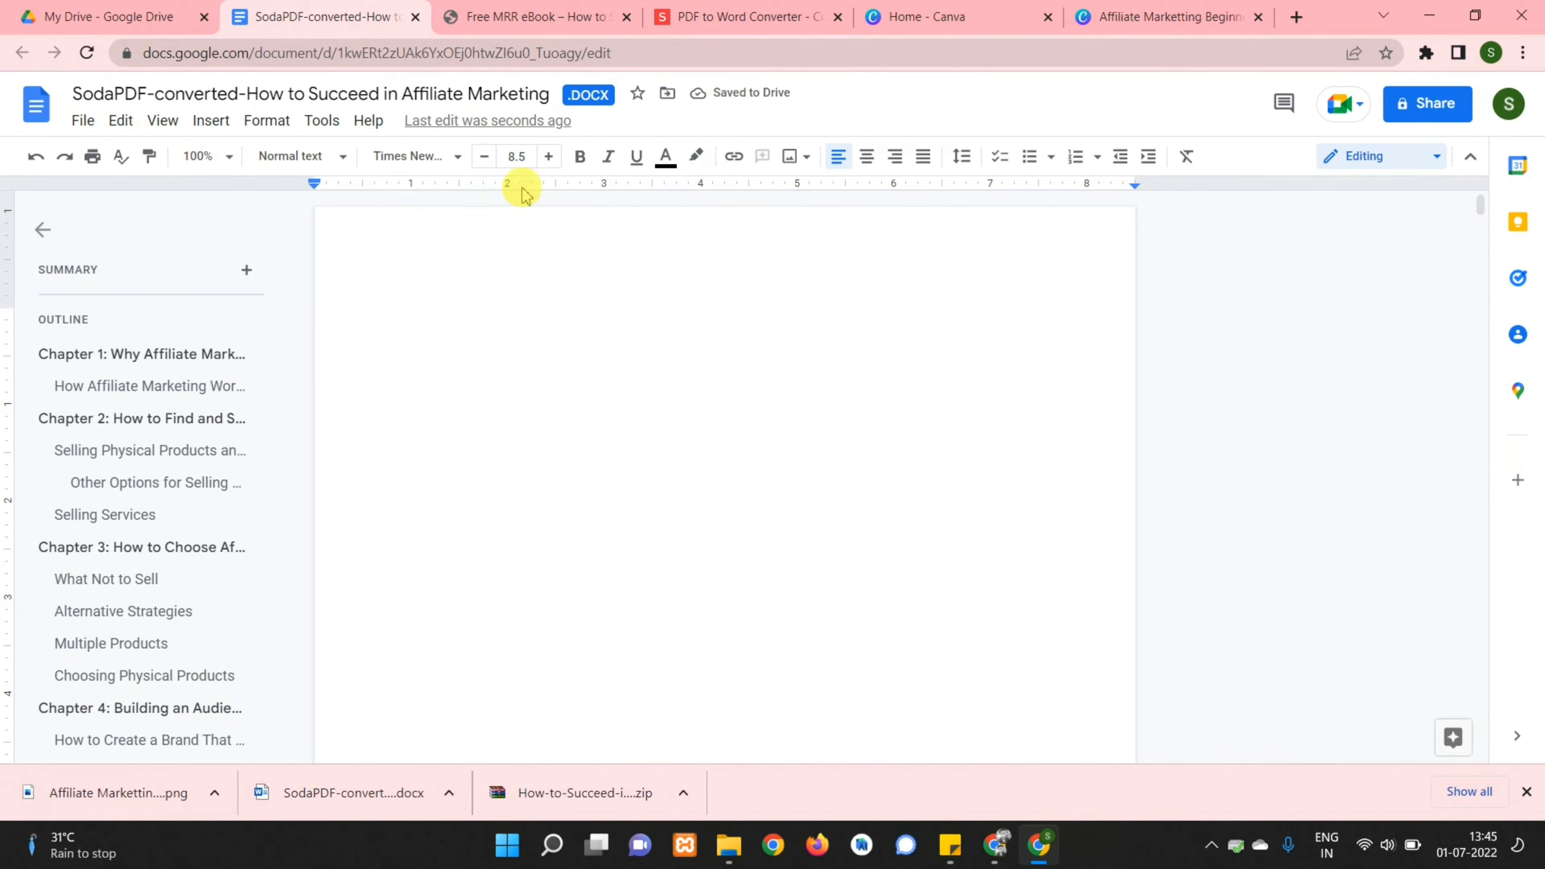
click(212, 120)
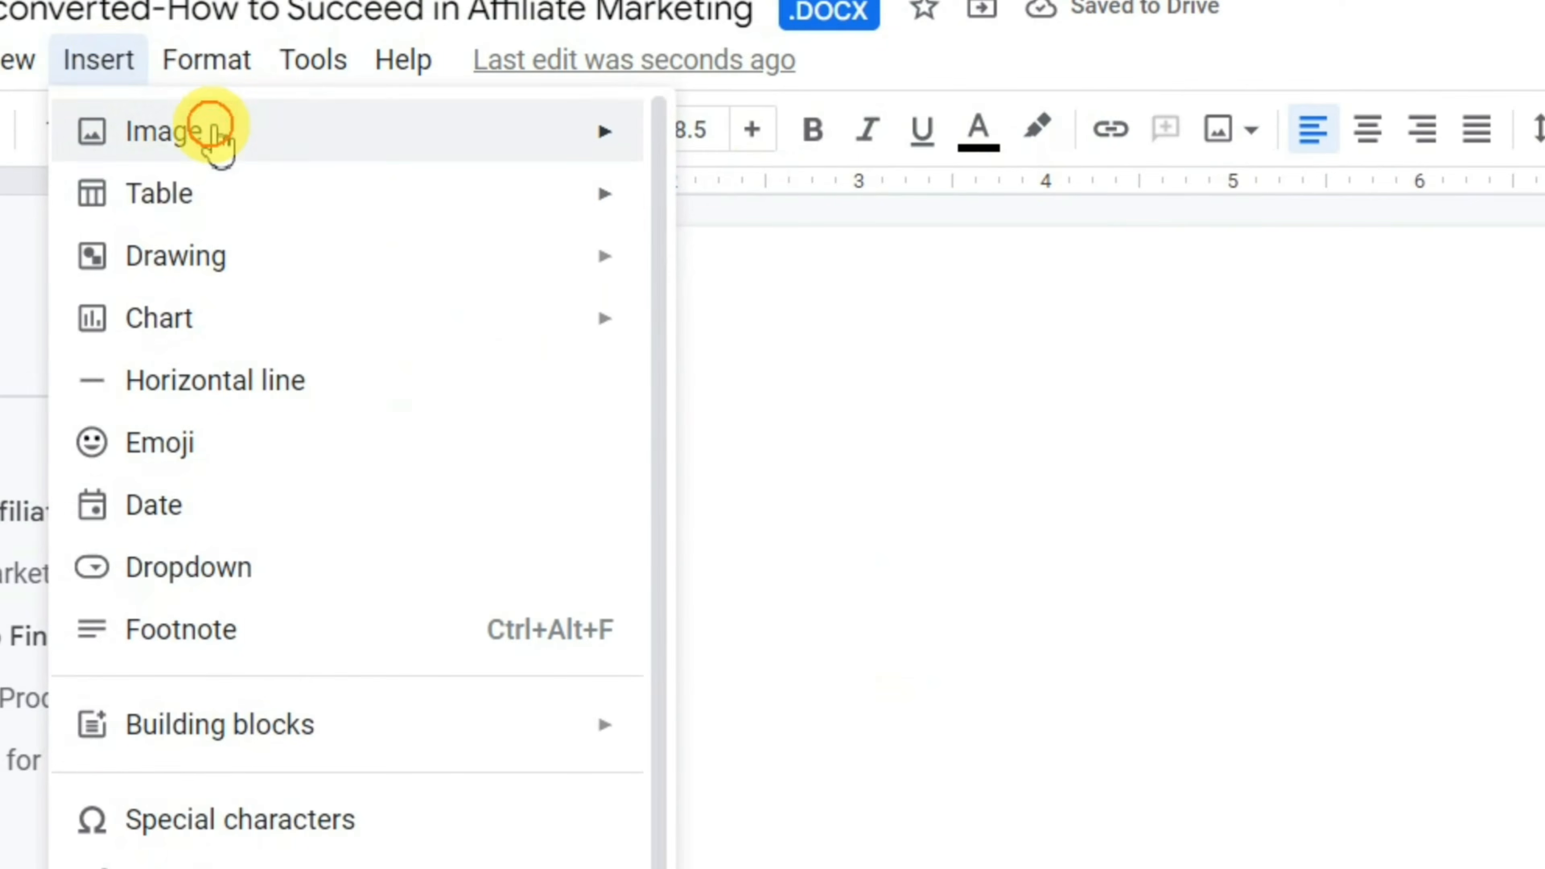
mouse_move(212, 129)
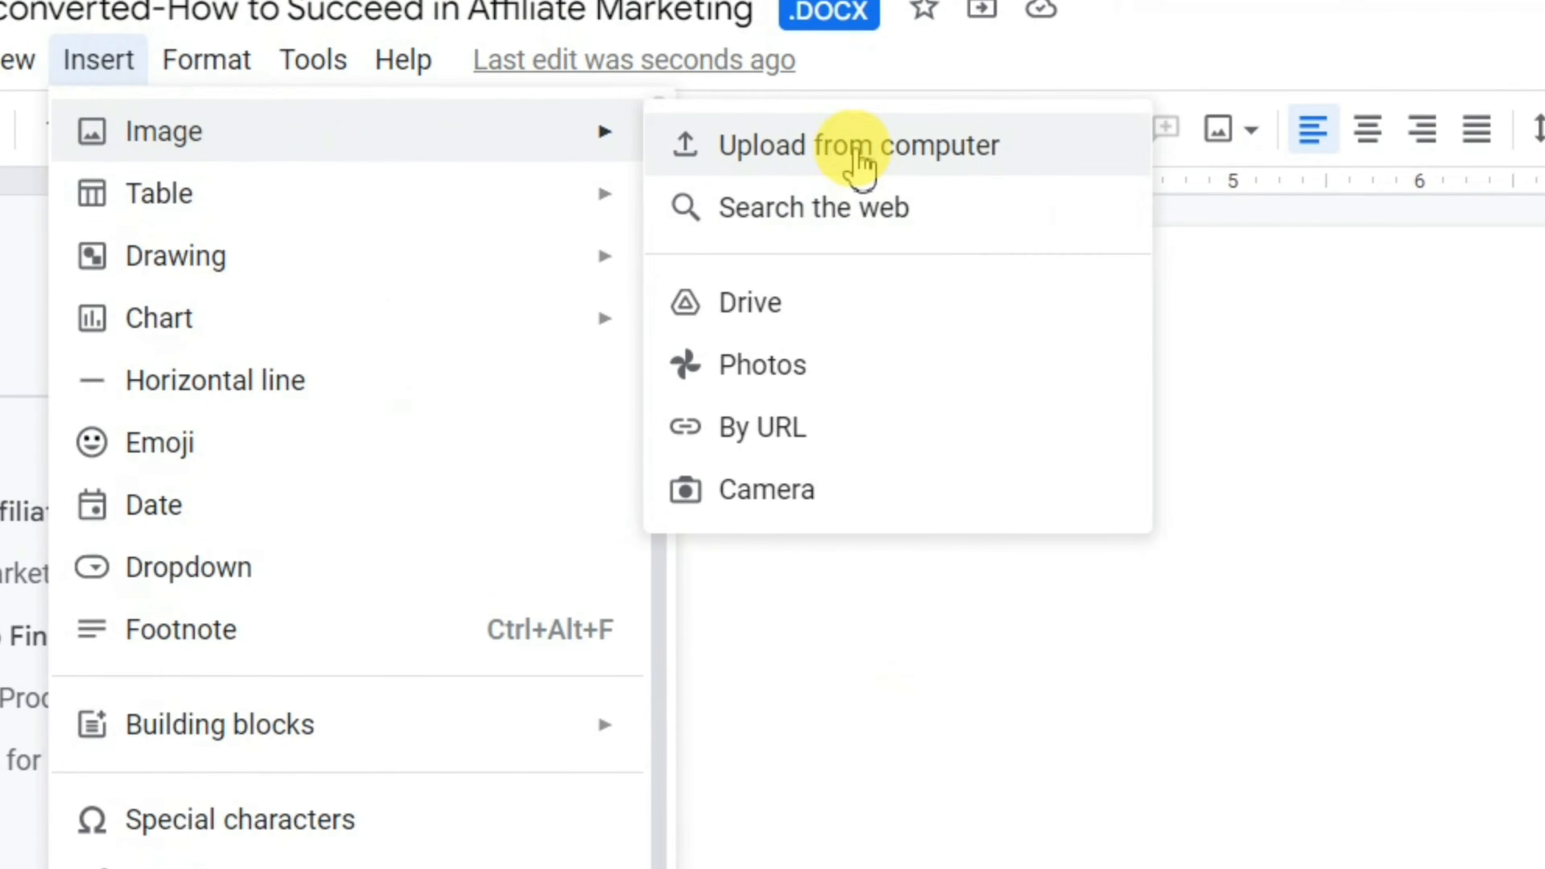
click(852, 159)
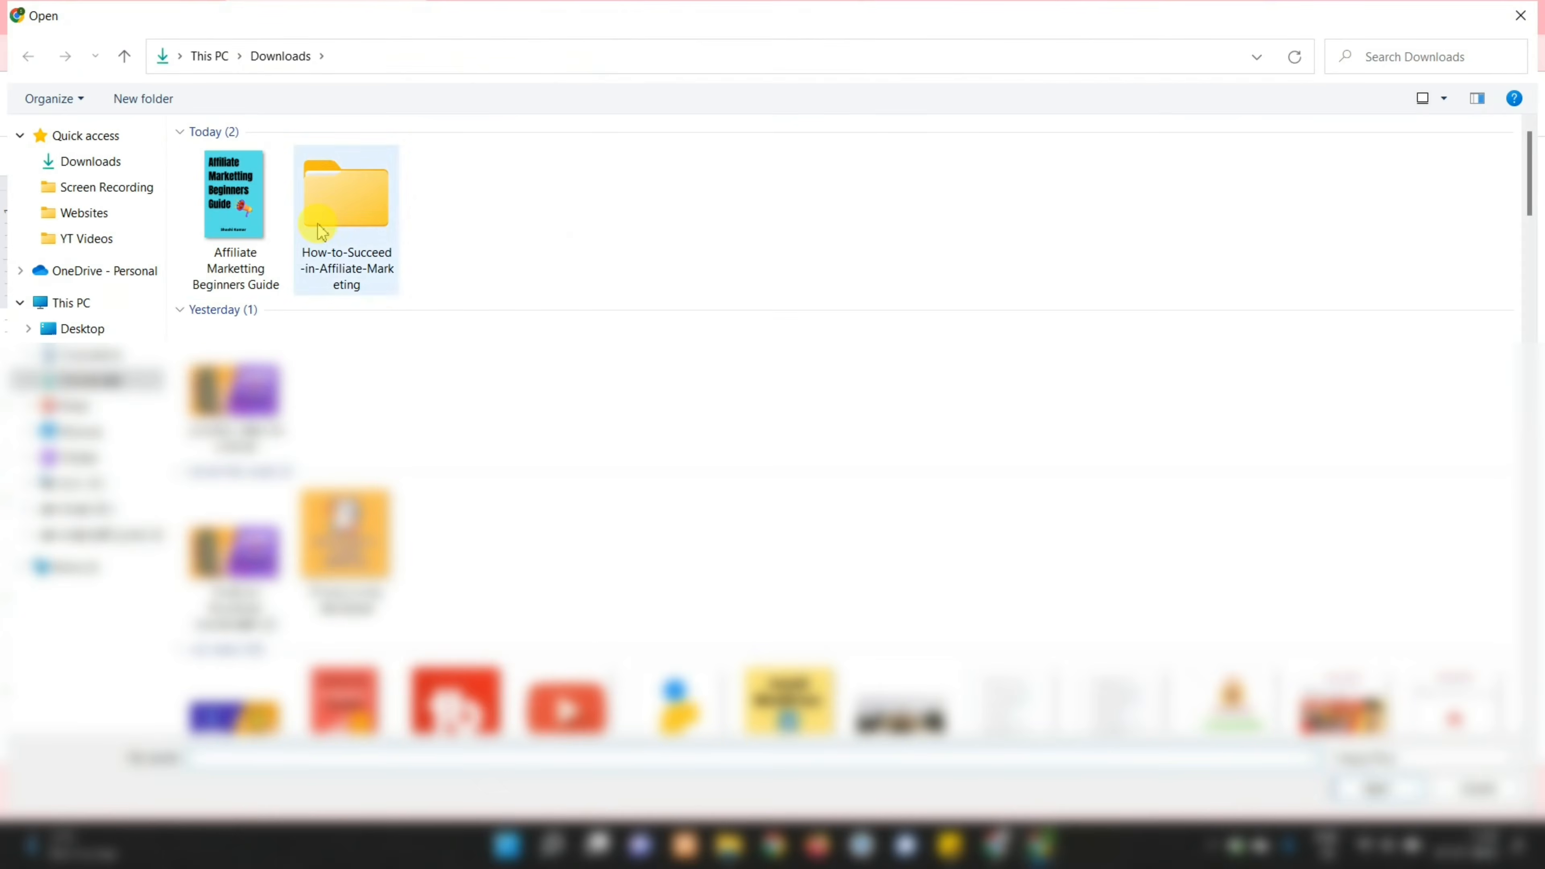
double_click(244, 220)
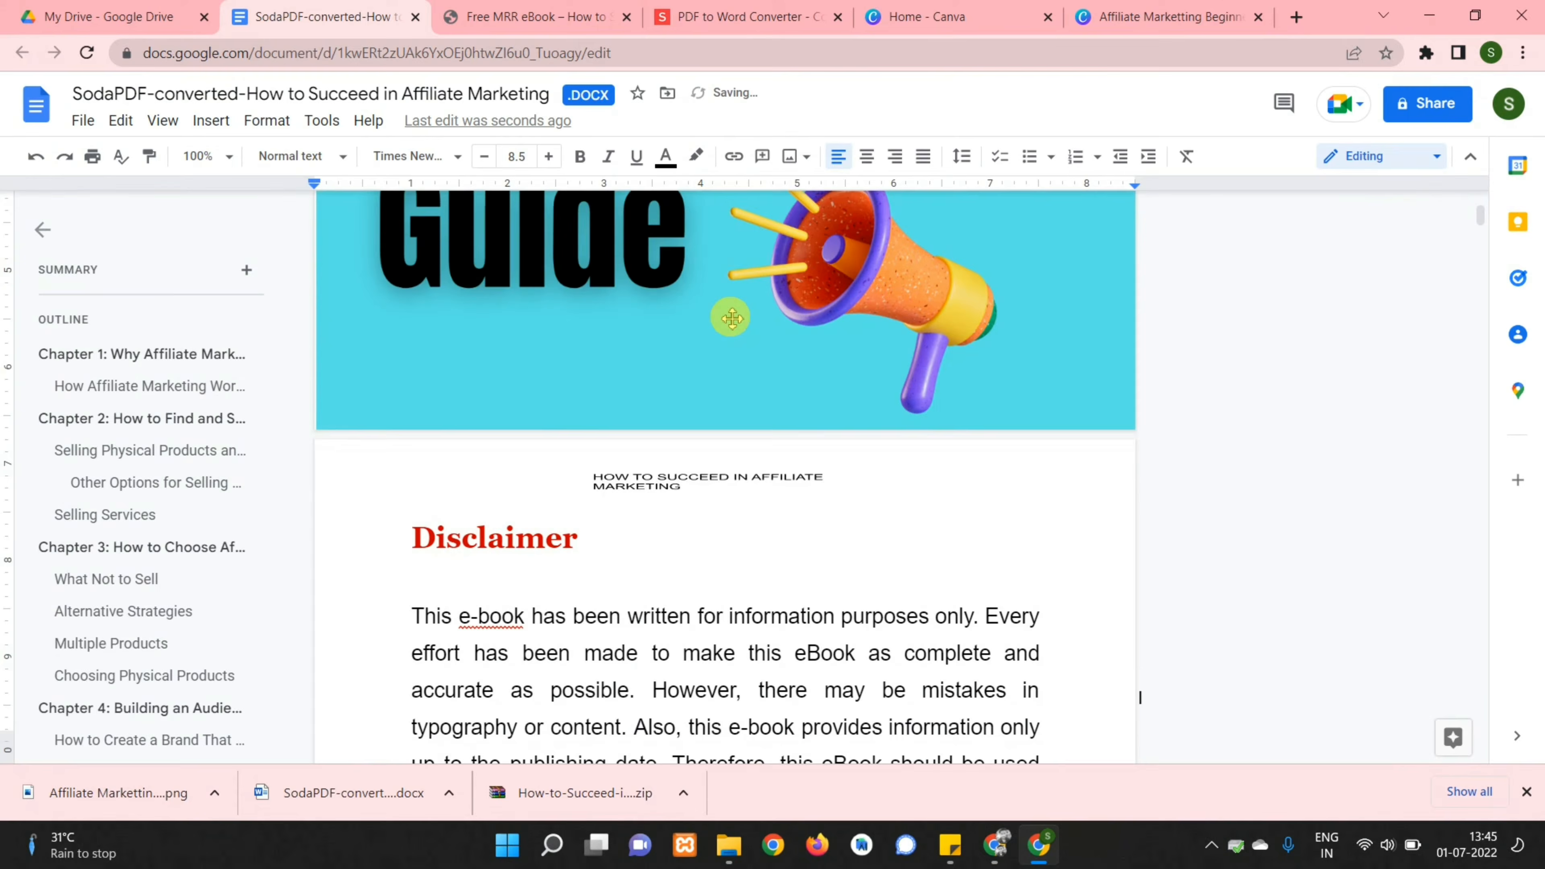
scroll(1002, 305, up, 5)
scroll(1002, 305, down, 10)
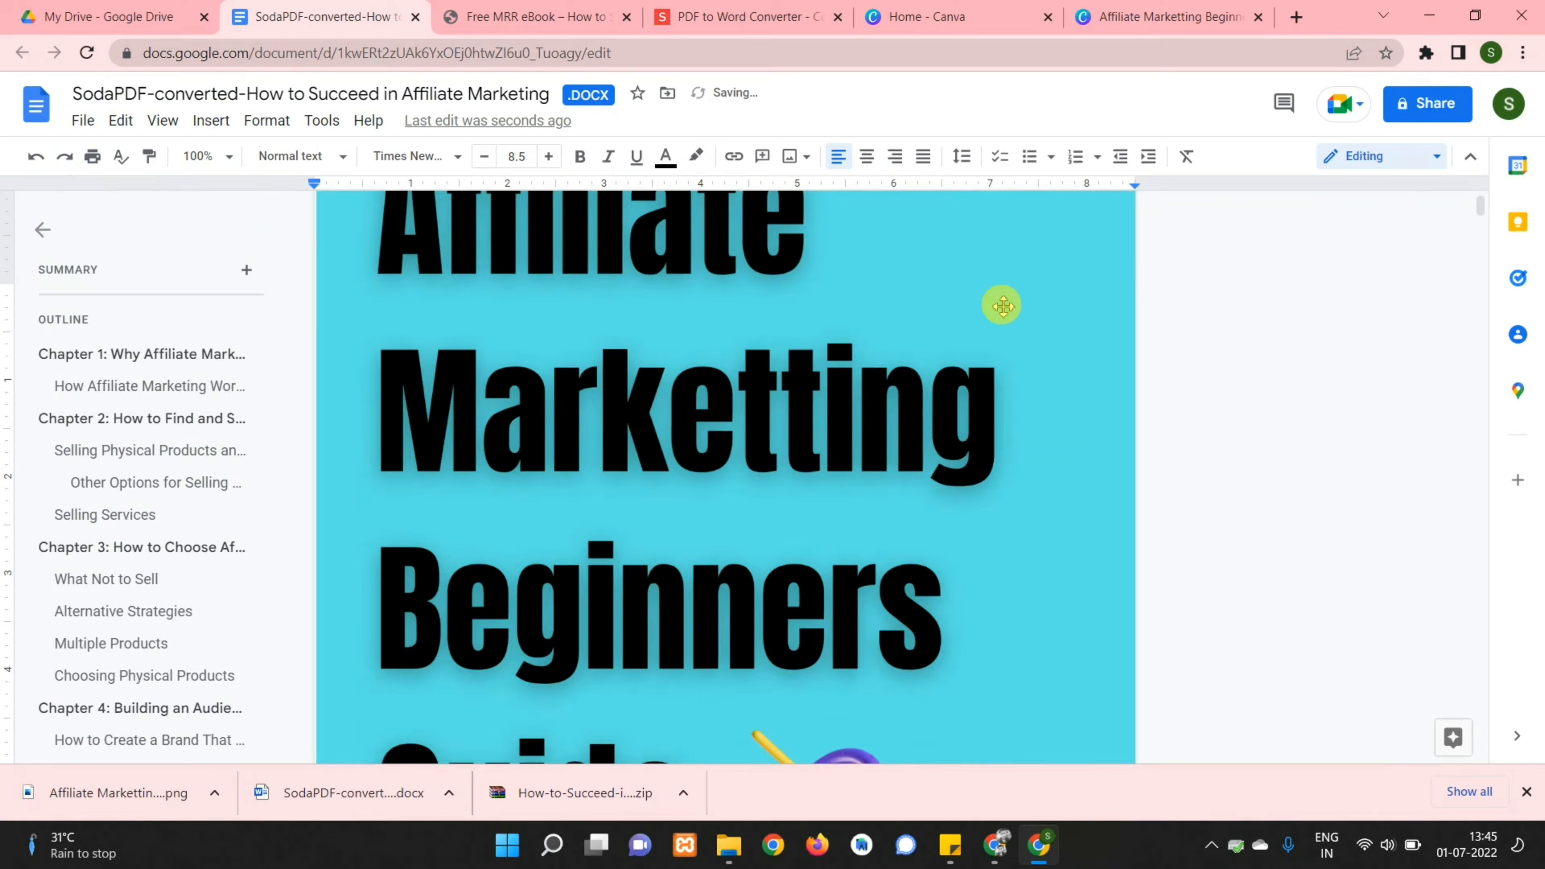
scroll(1002, 305, up, 5)
scroll(1002, 305, down, 5)
scroll(1002, 306, up, 6)
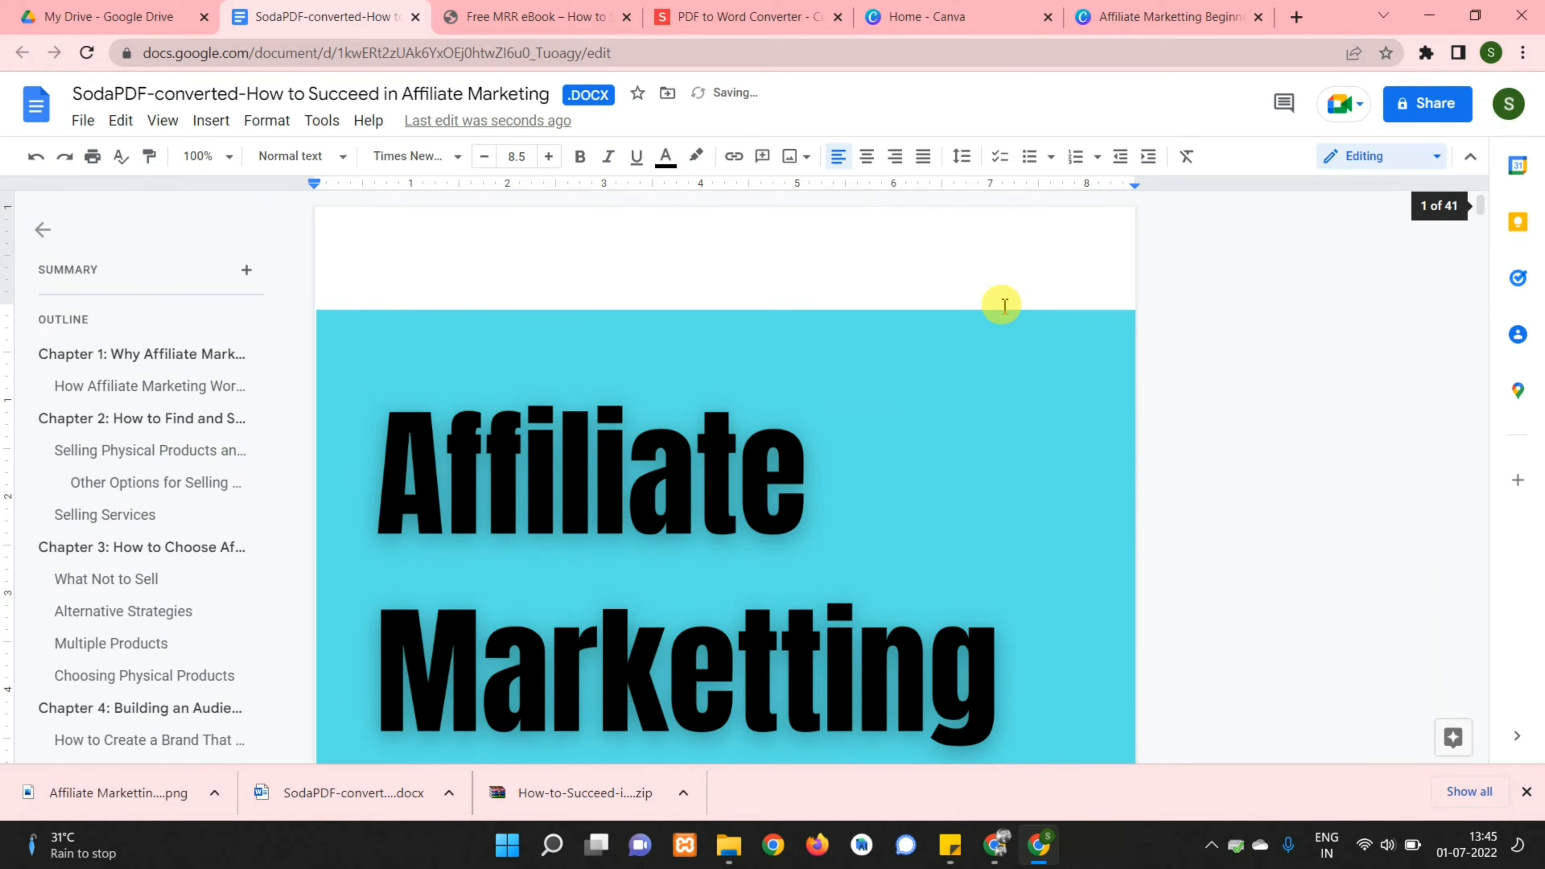
scroll(999, 304, down, 5)
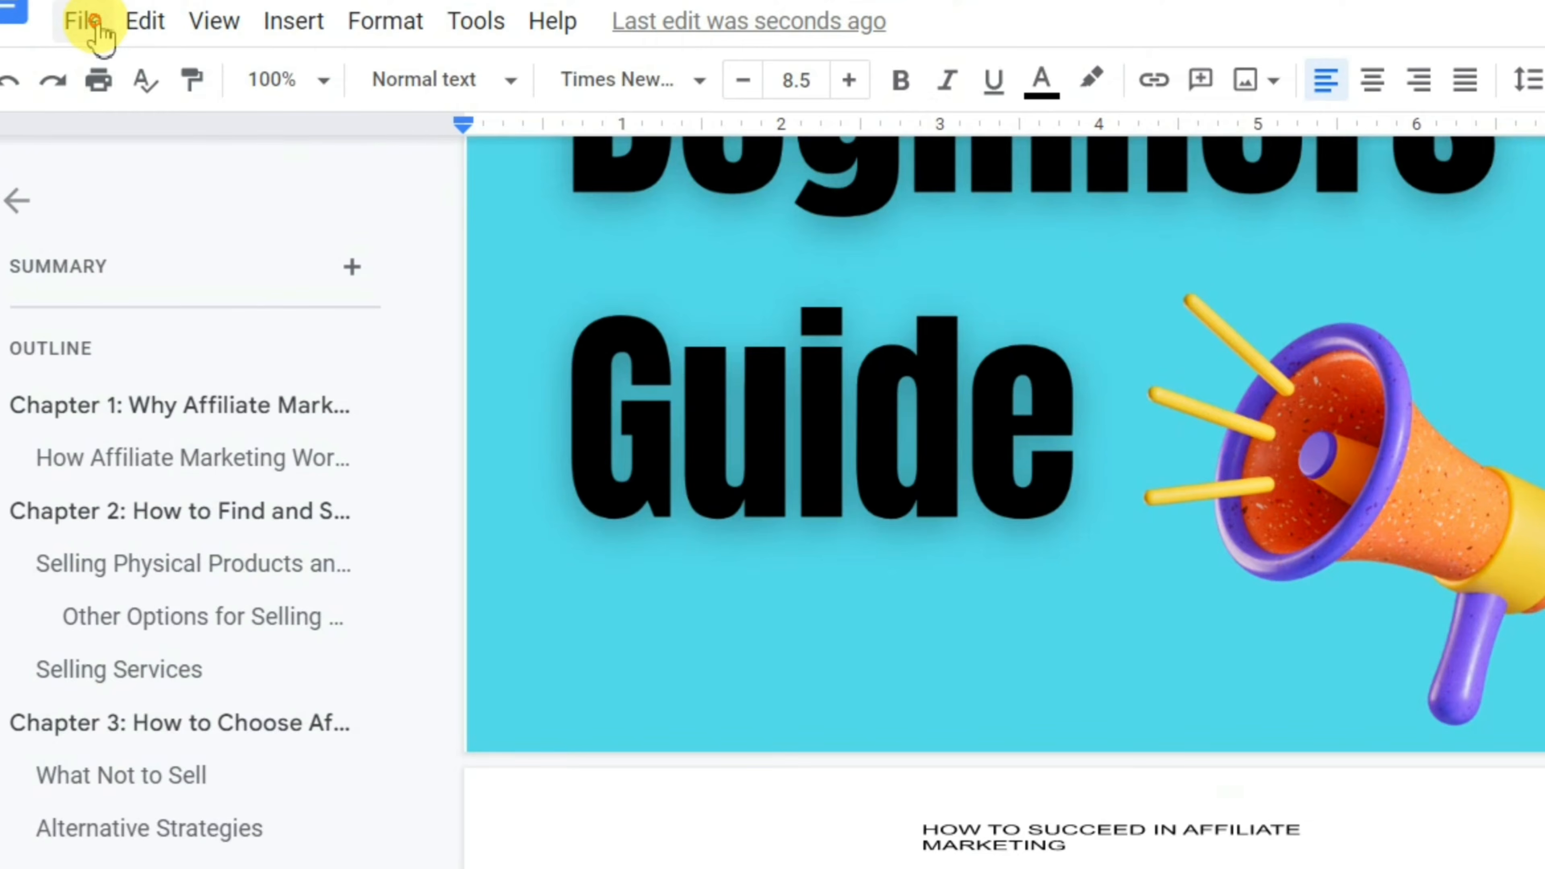
Download the ebook as a PDF Document (.pdf)
click(95, 22)
mouse_move(268, 438)
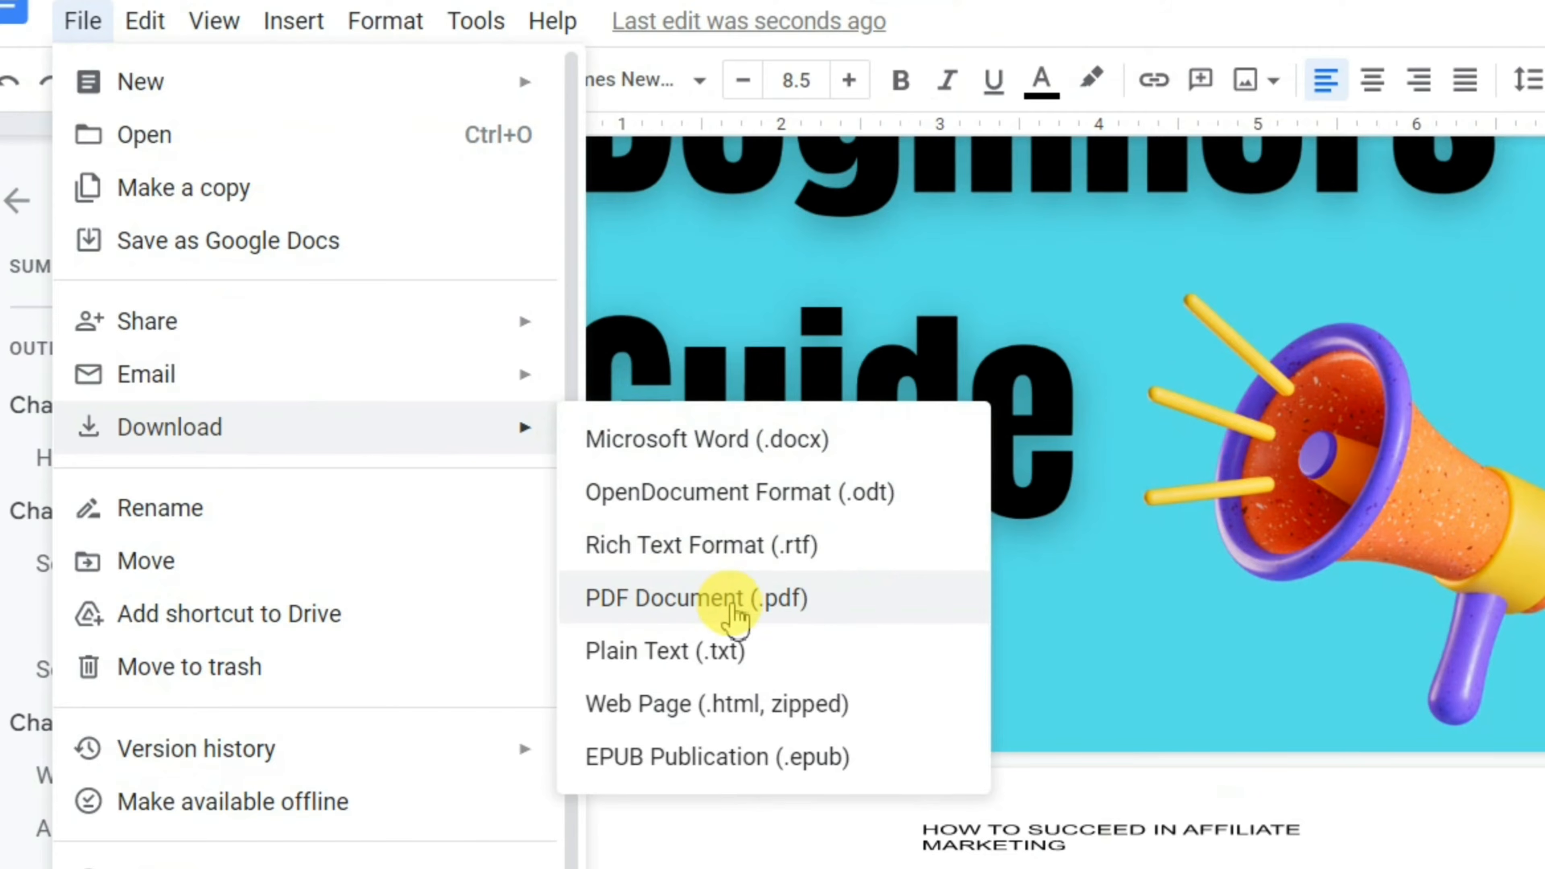
click(733, 605)
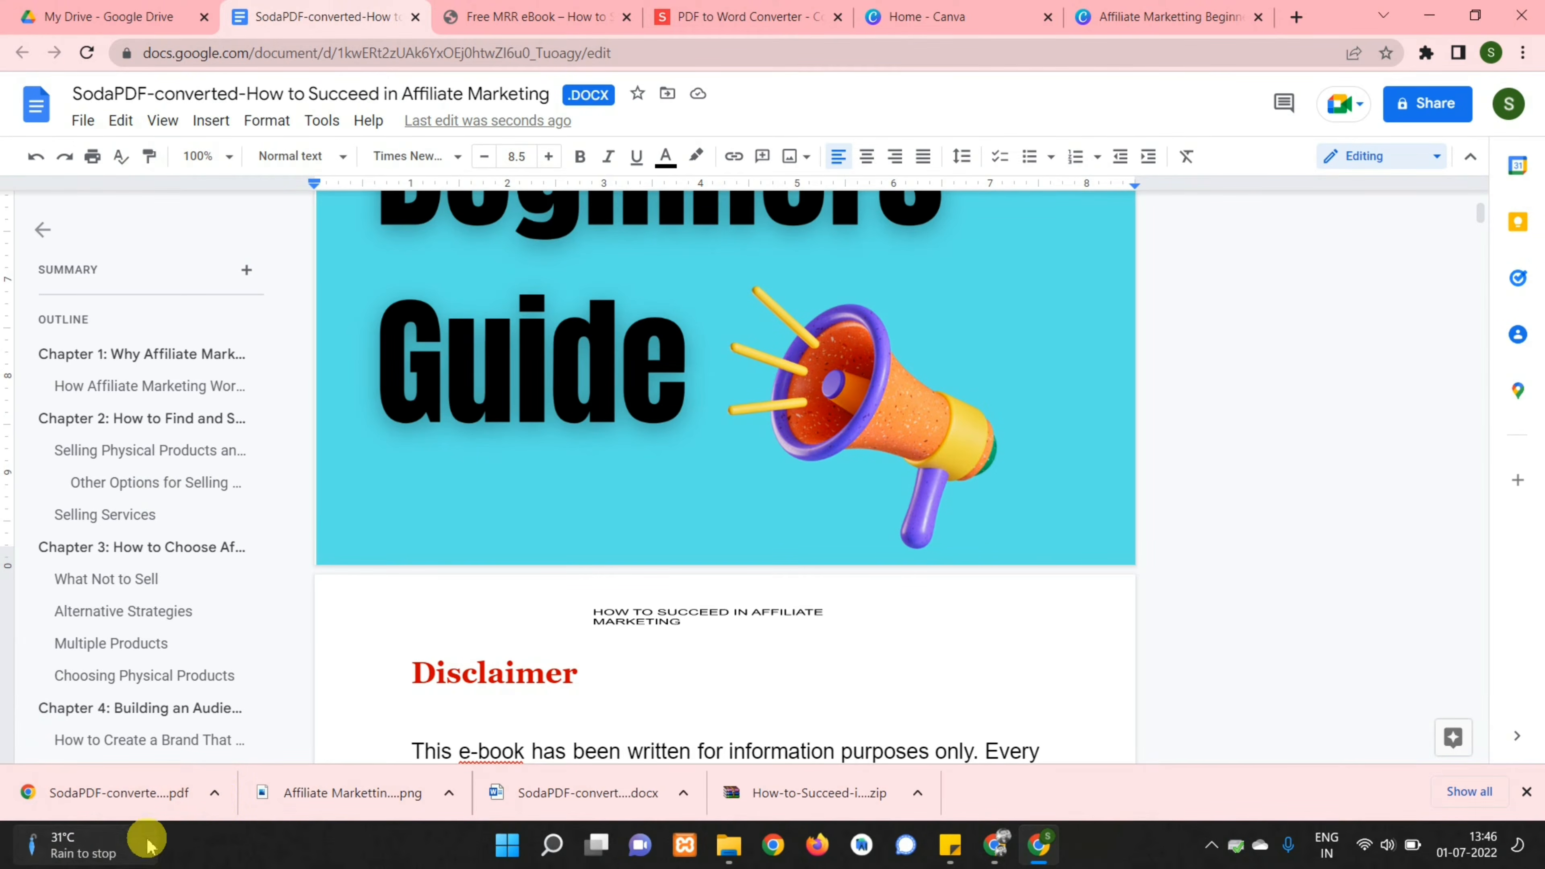
Upload the new ebook PDF to My Drive
mouse_move(145, 838)
scroll(1373, 442, down, 3)
click(125, 17)
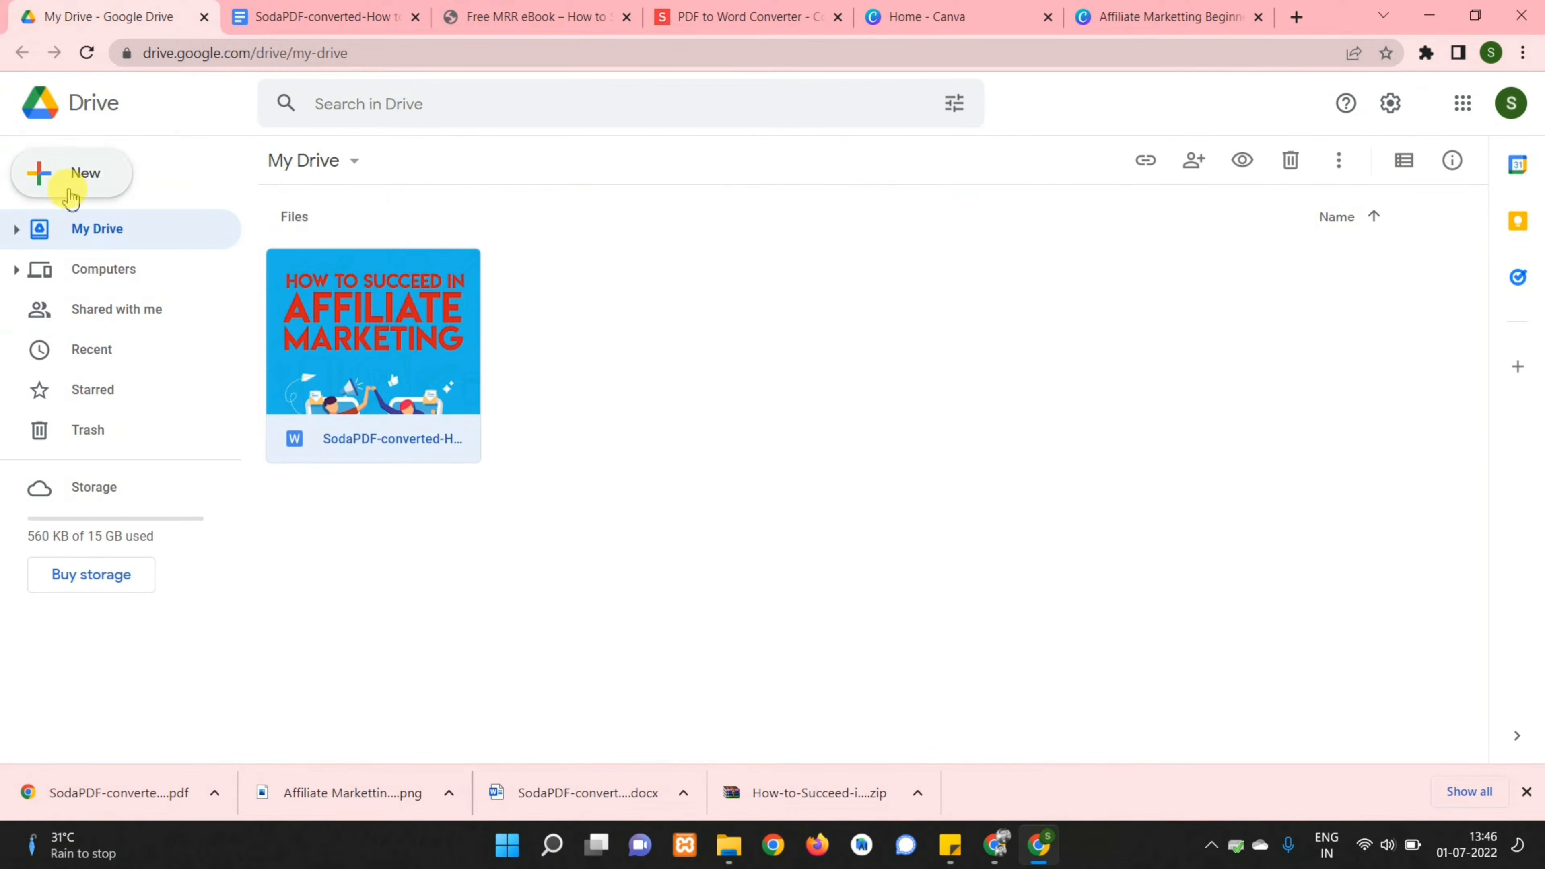
click(116, 185)
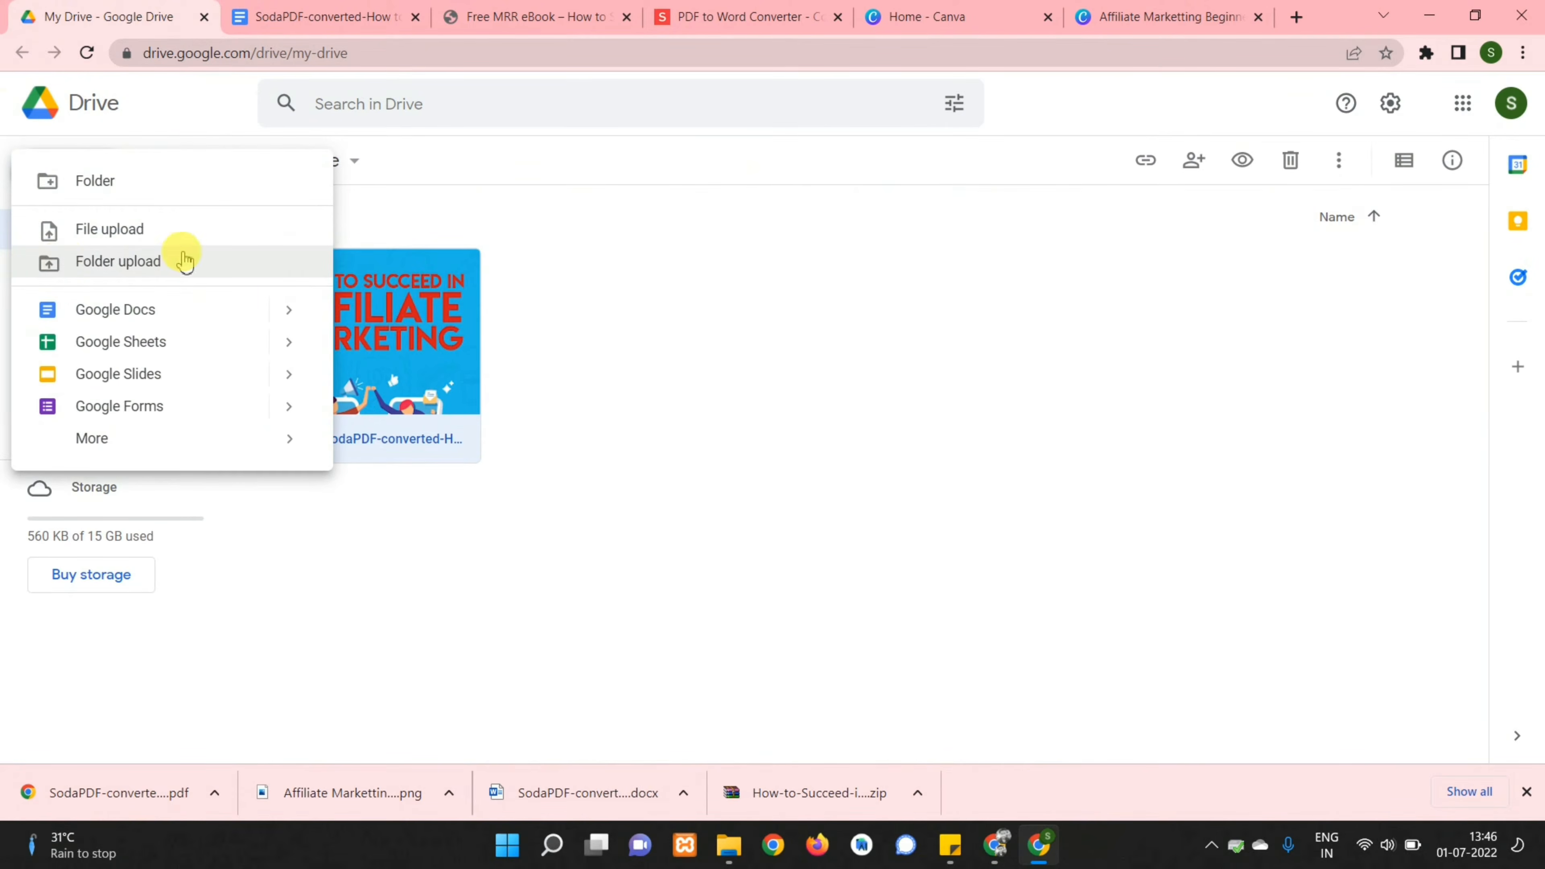
click(127, 242)
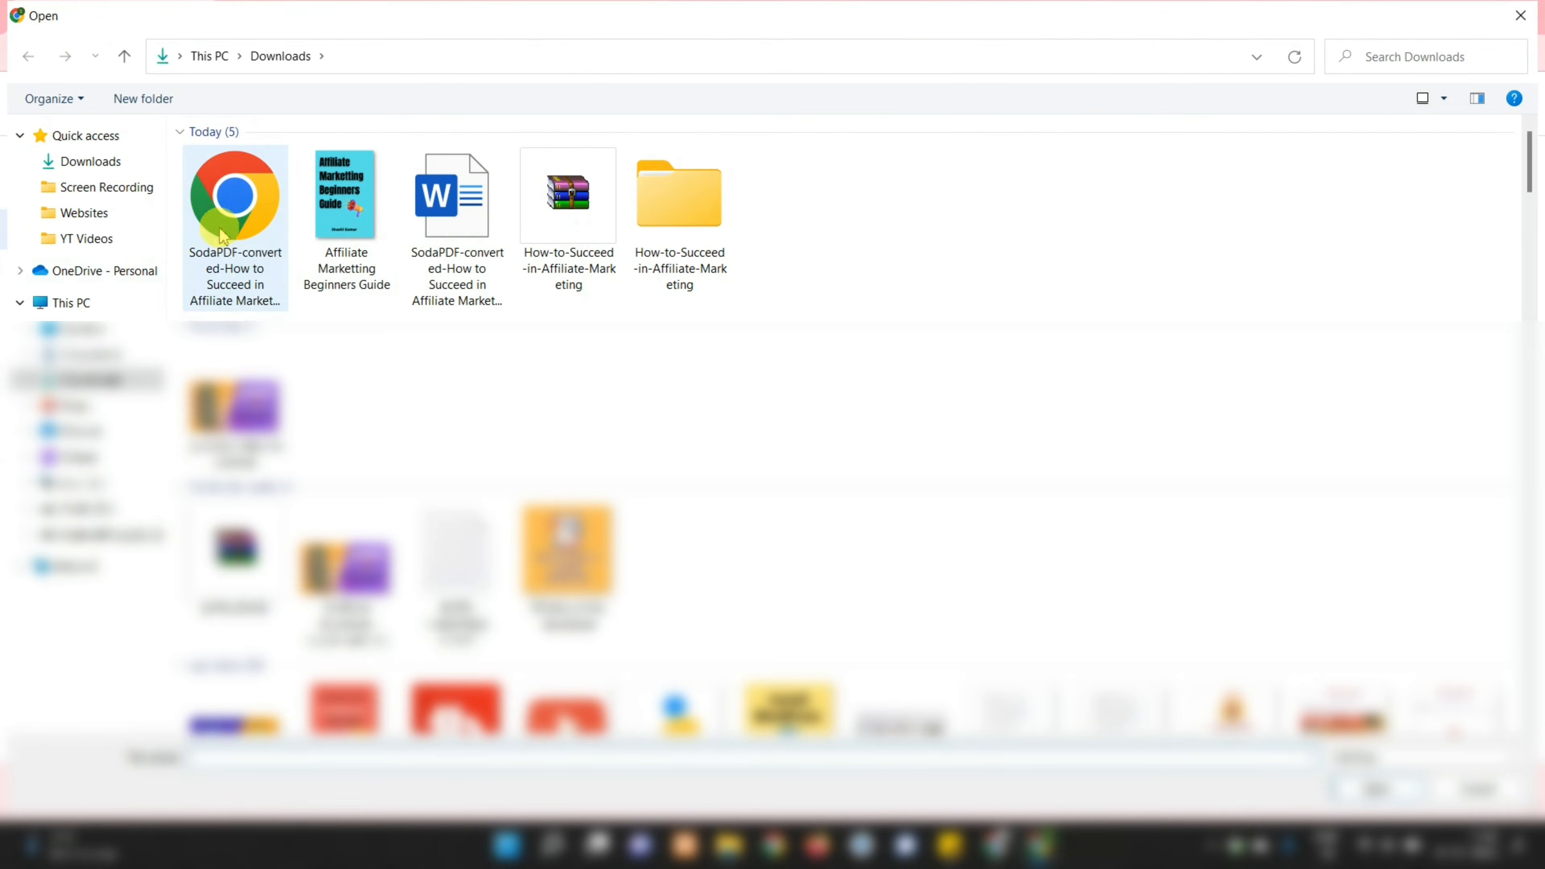
click(240, 225)
double_click(239, 227)
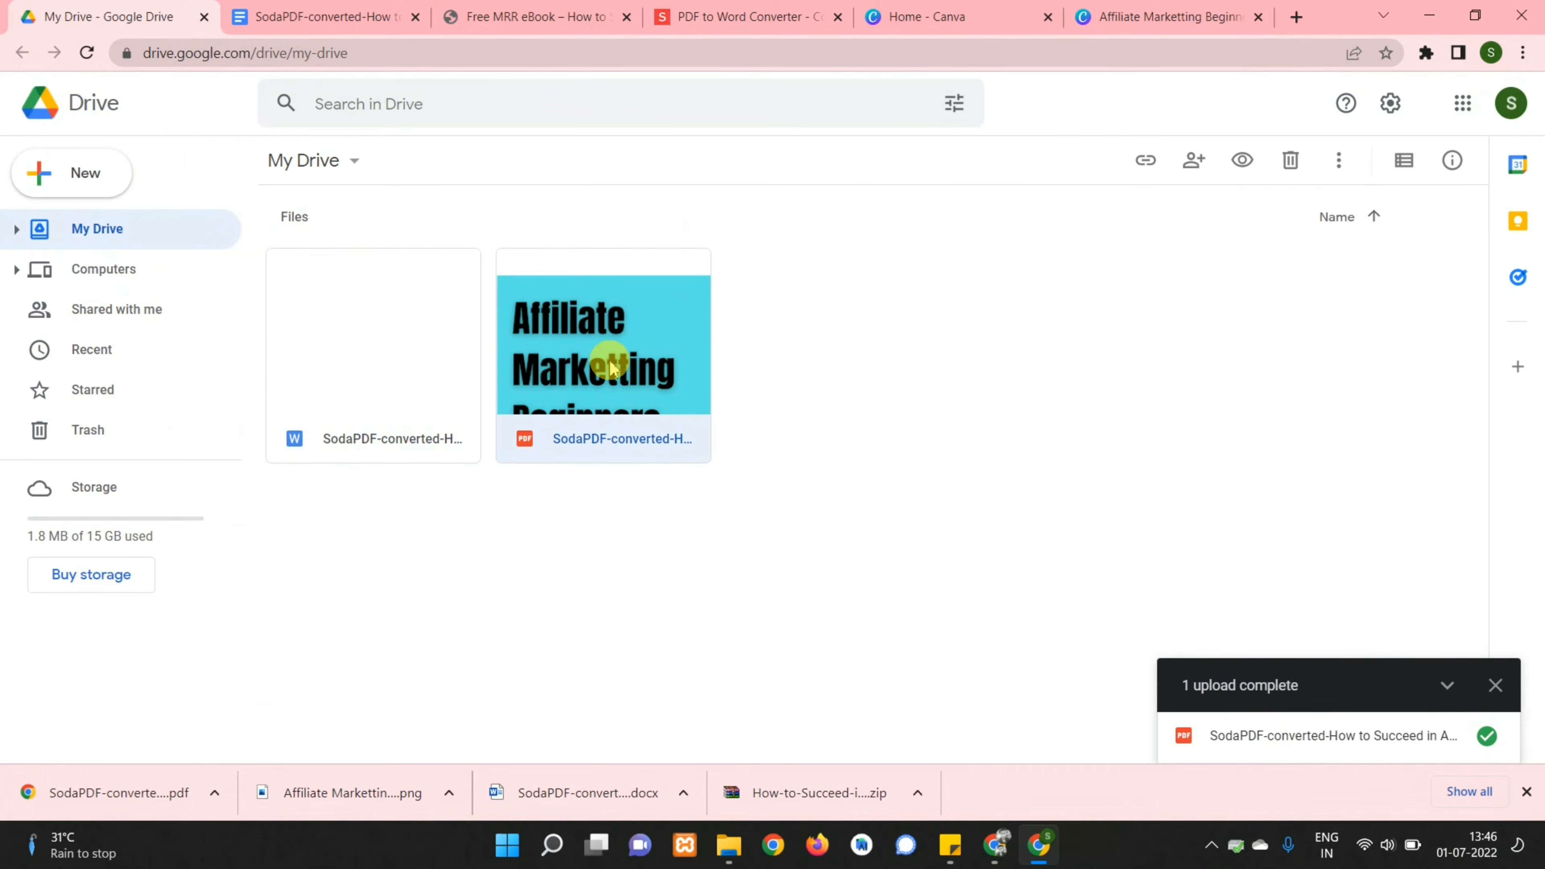
Set the PDF's general access to Anyone with the link and copy the link
right_click(611, 366)
click(689, 371)
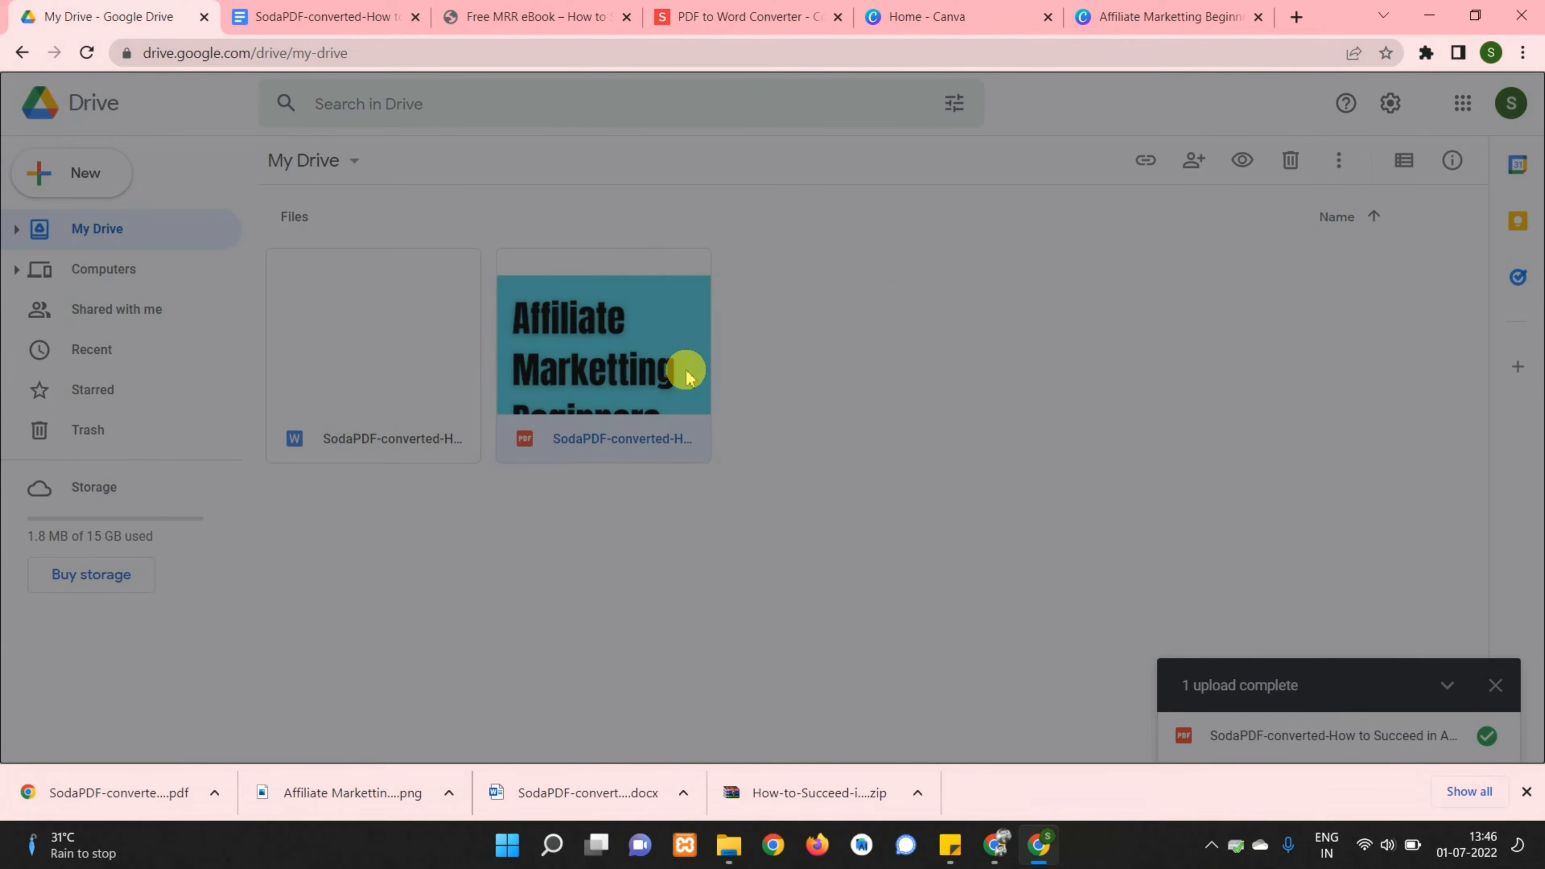
click(616, 554)
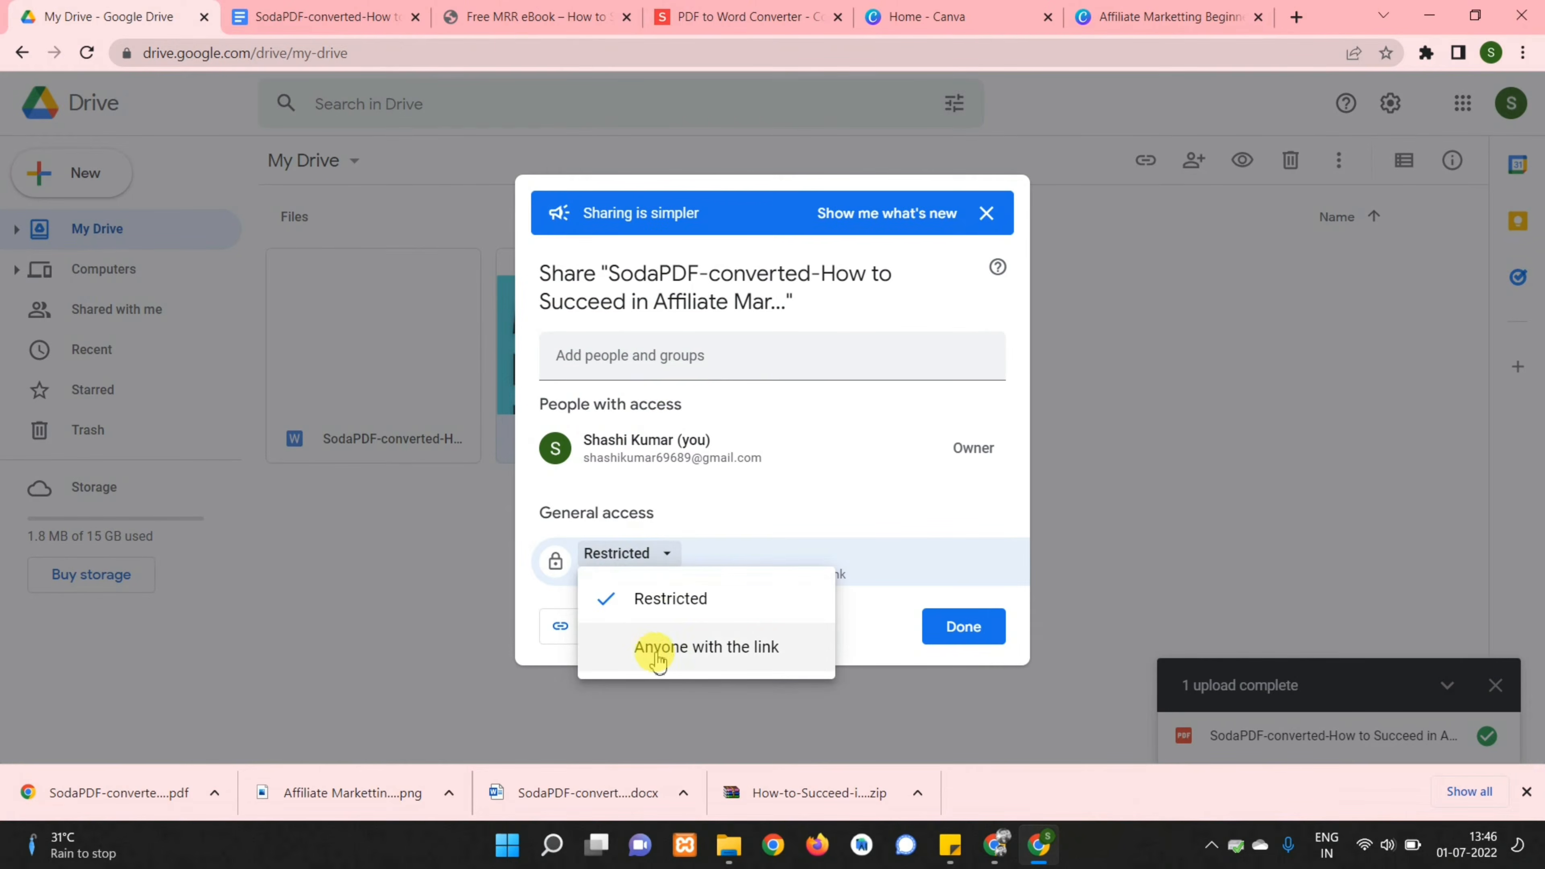
click(733, 646)
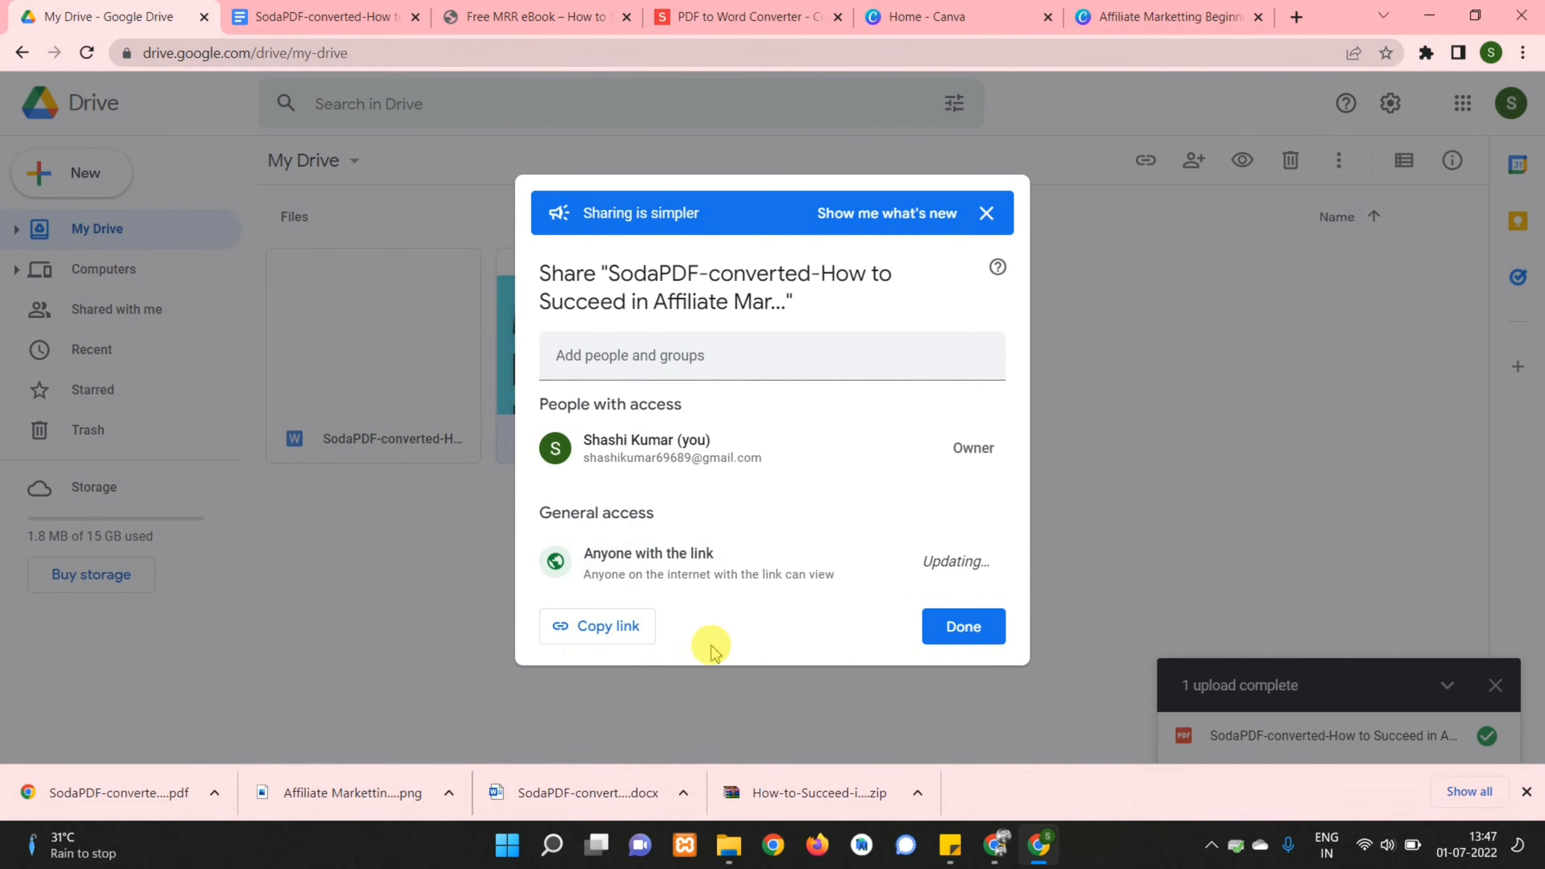
click(957, 666)
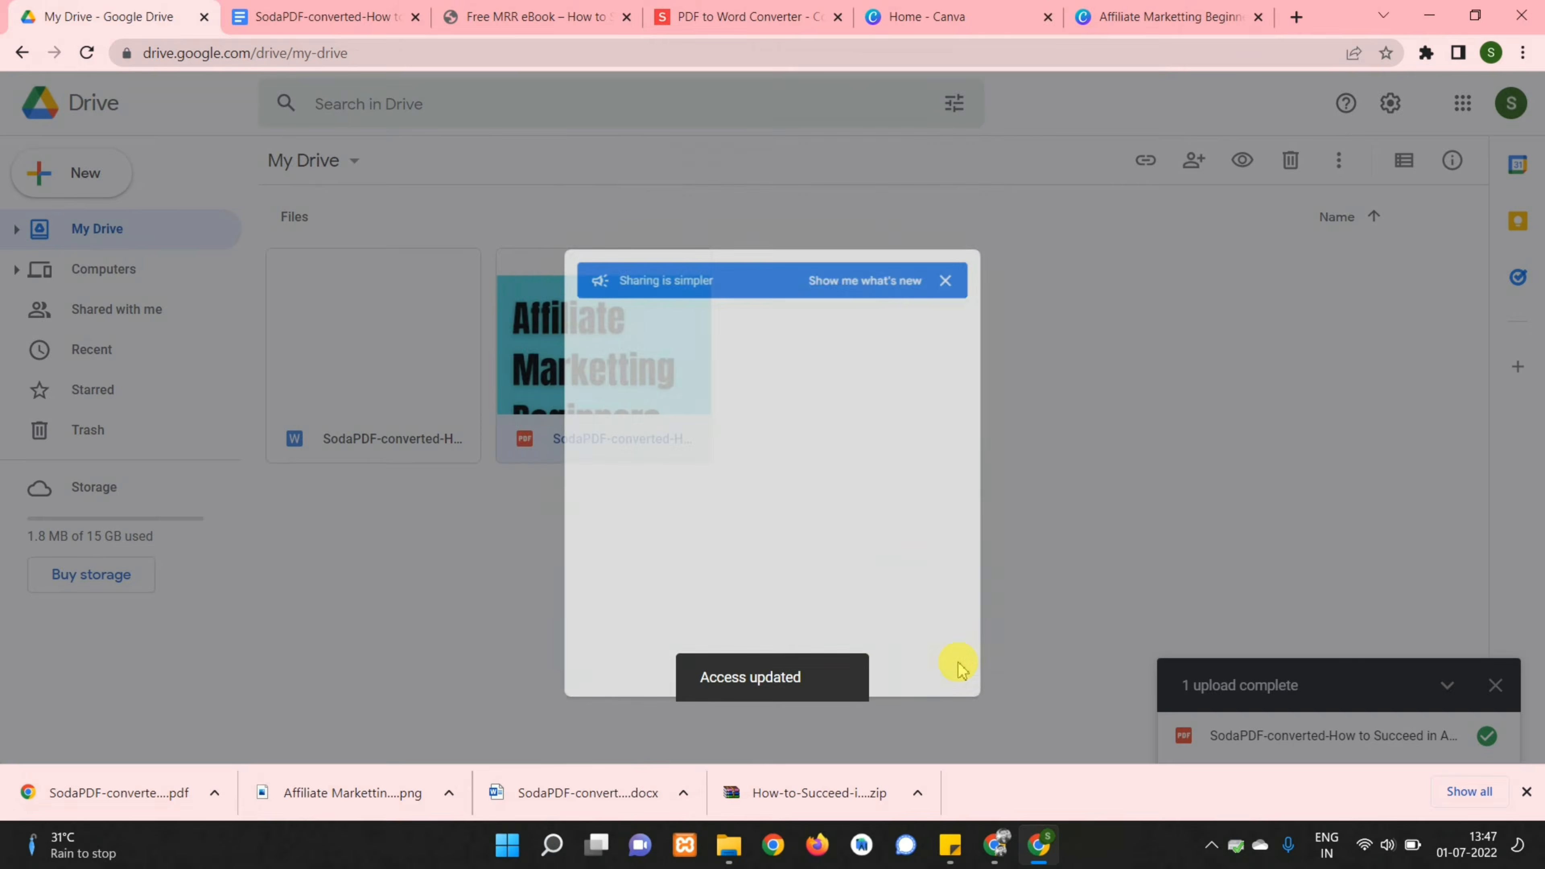
Test the copied share link in a new tab, then close it
key(ctrl+t)
click(993, 41)
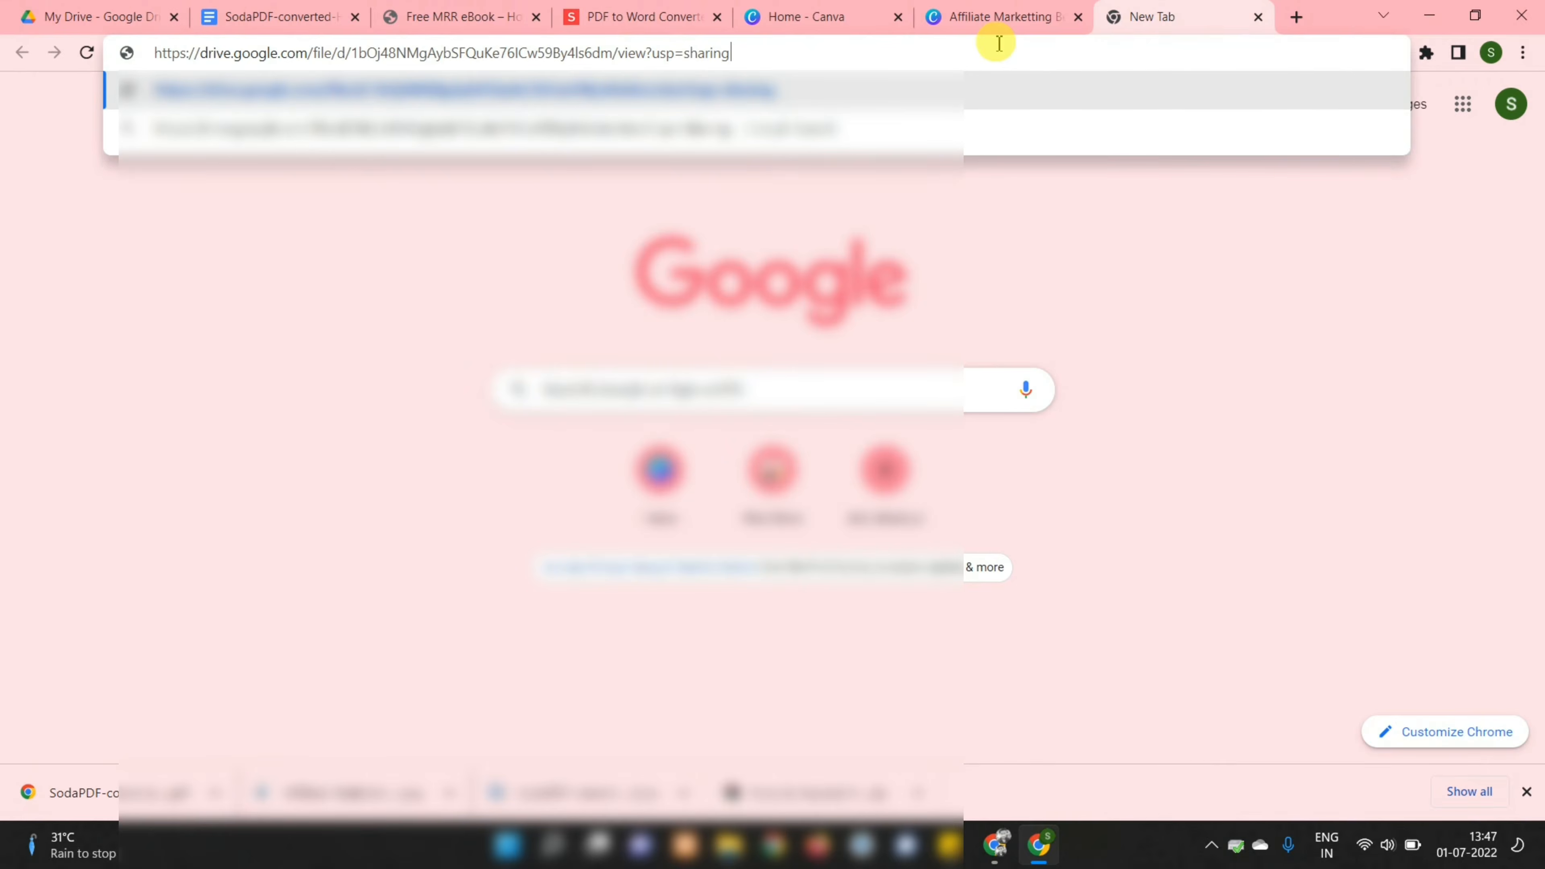
key(Return)
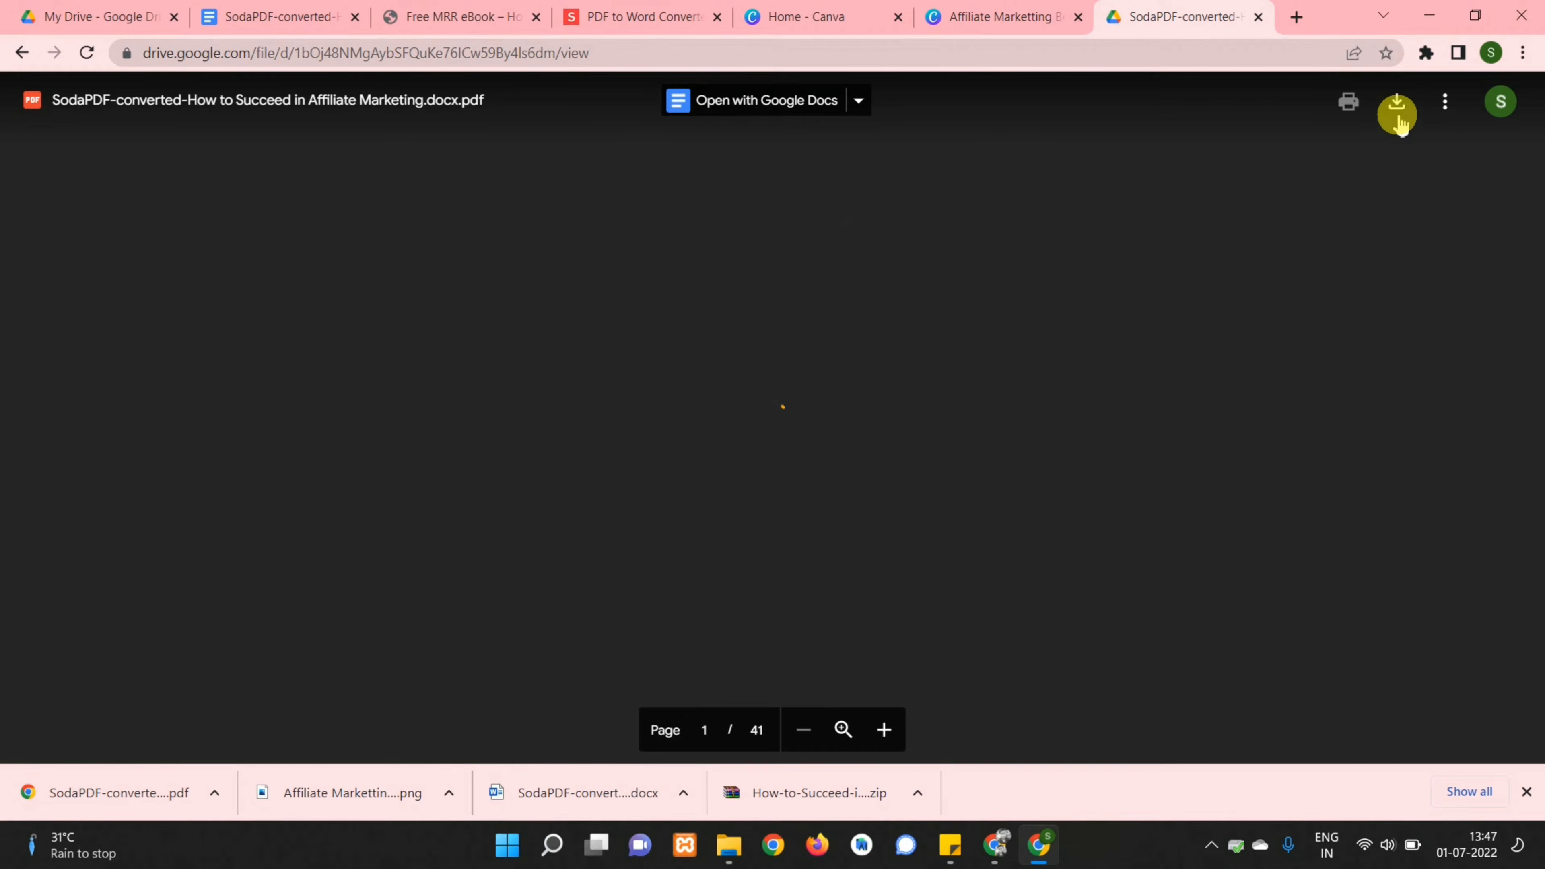
click(1258, 17)
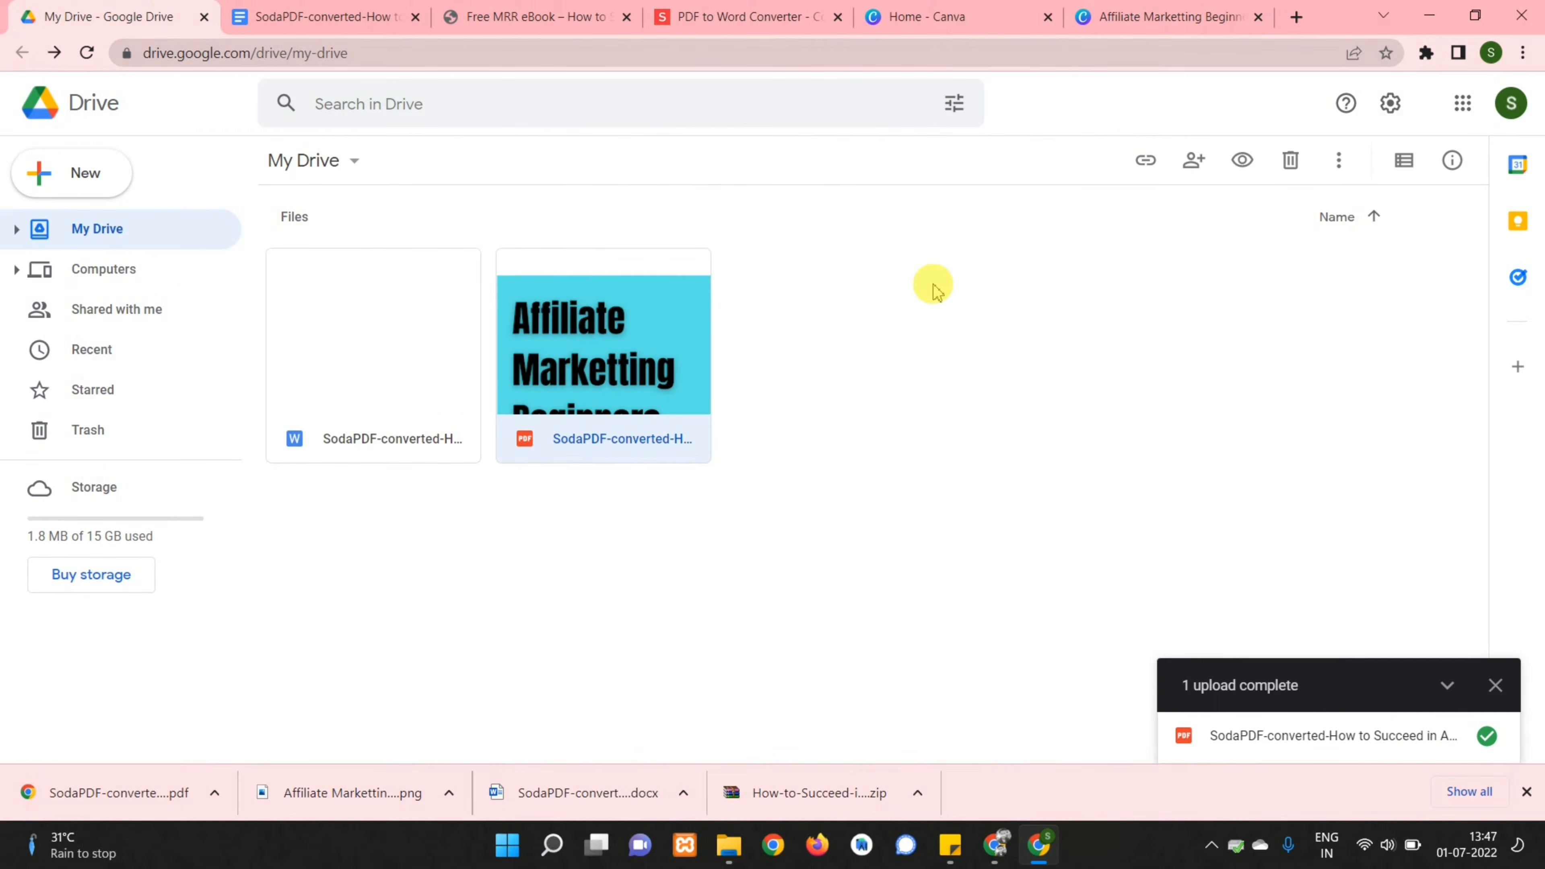
Open Earning Desire's Google Drive Direct Link Generator in a new tab
click(1297, 16)
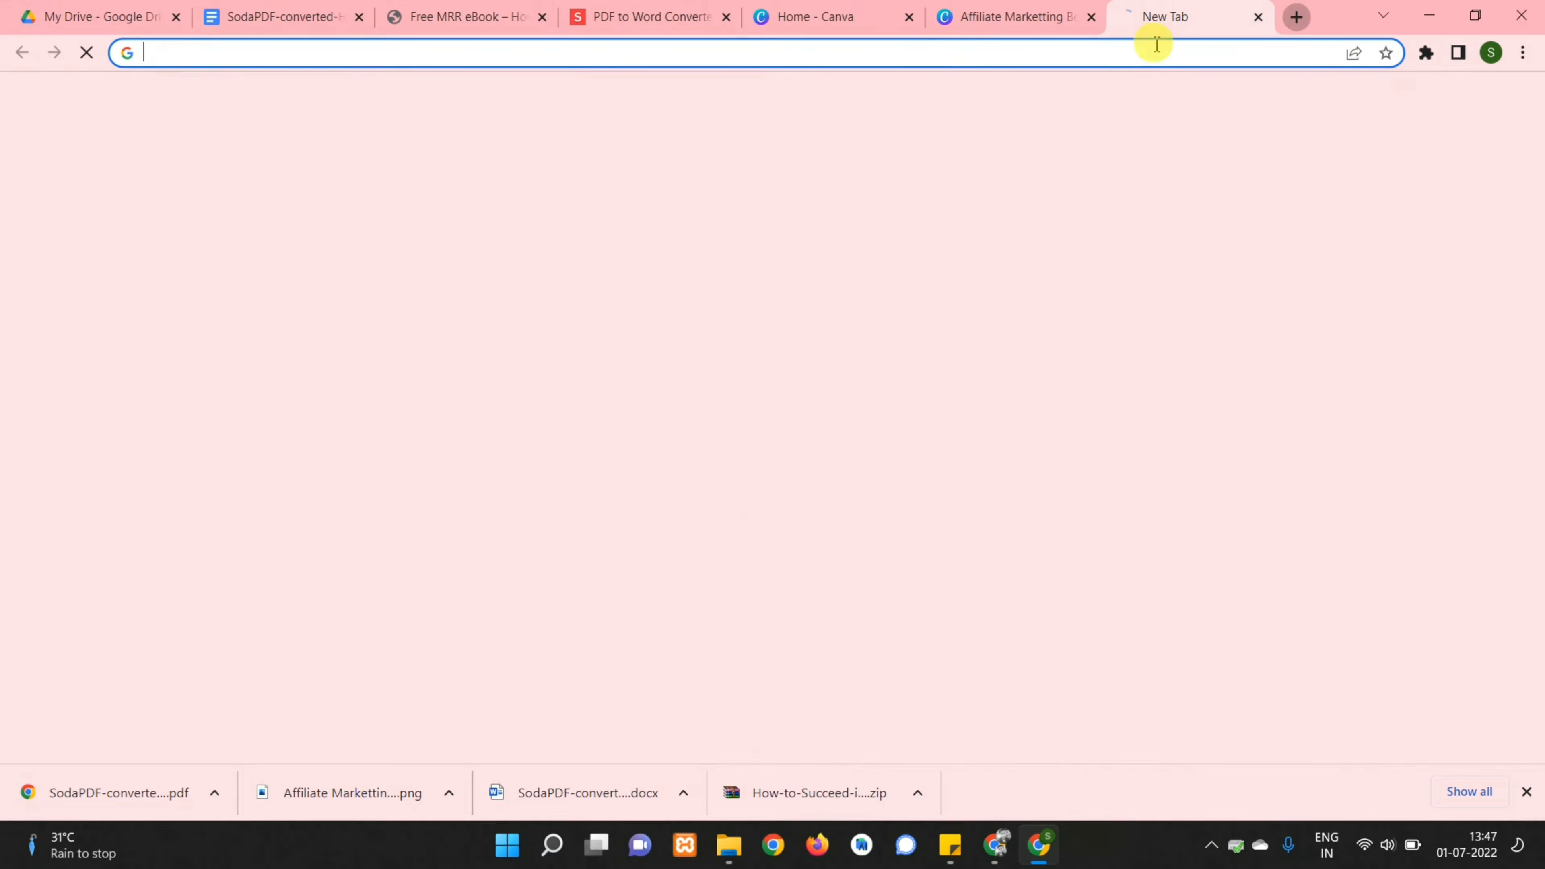
click(894, 54)
text(ear)
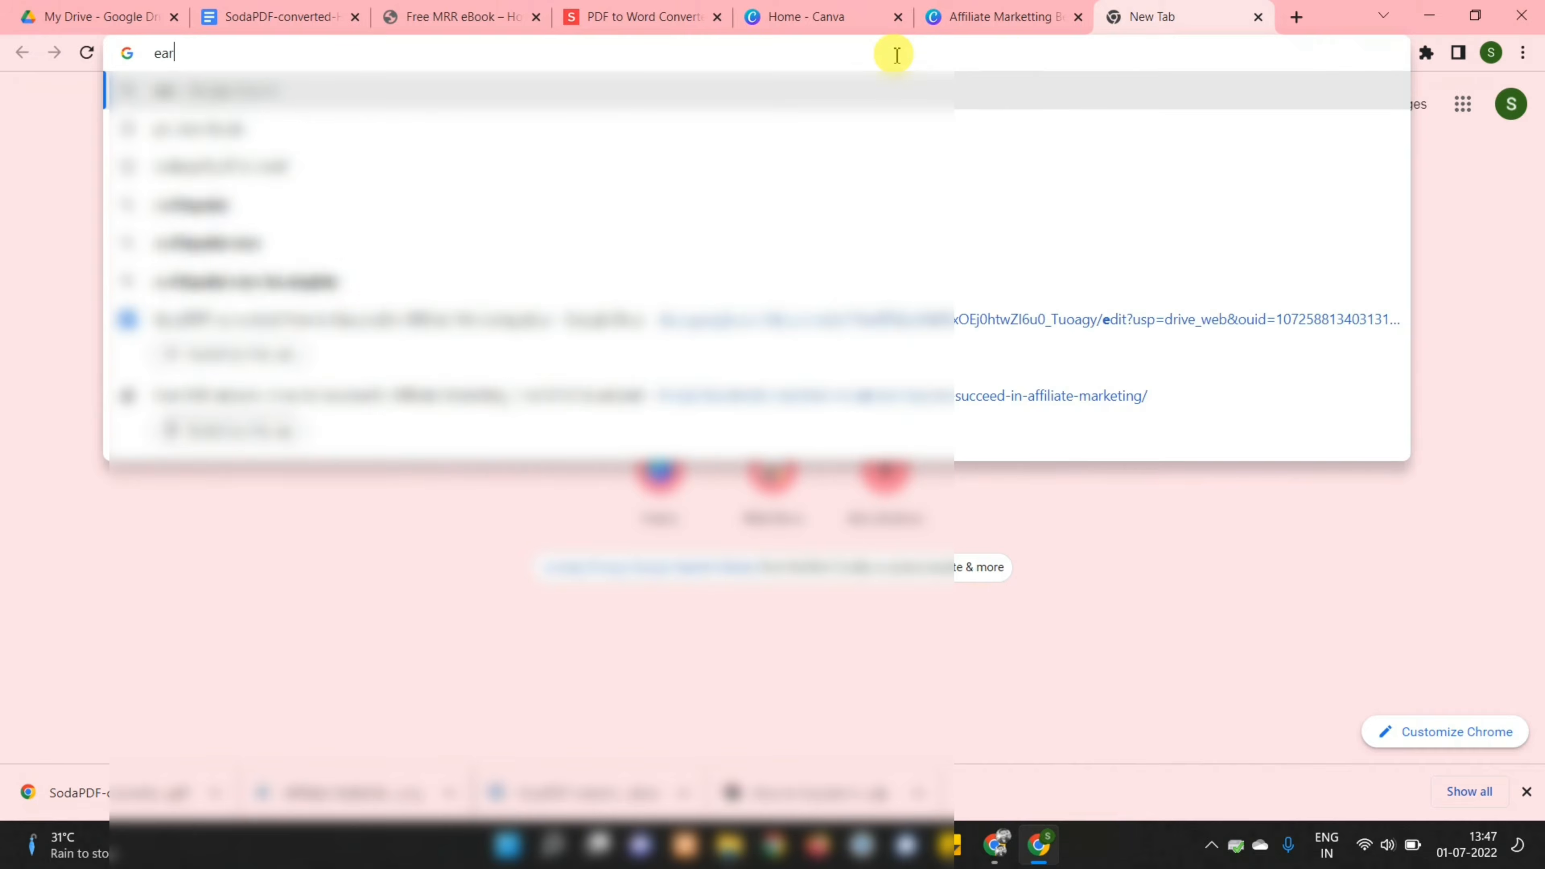
key(Return)
mouse_move(1029, 130)
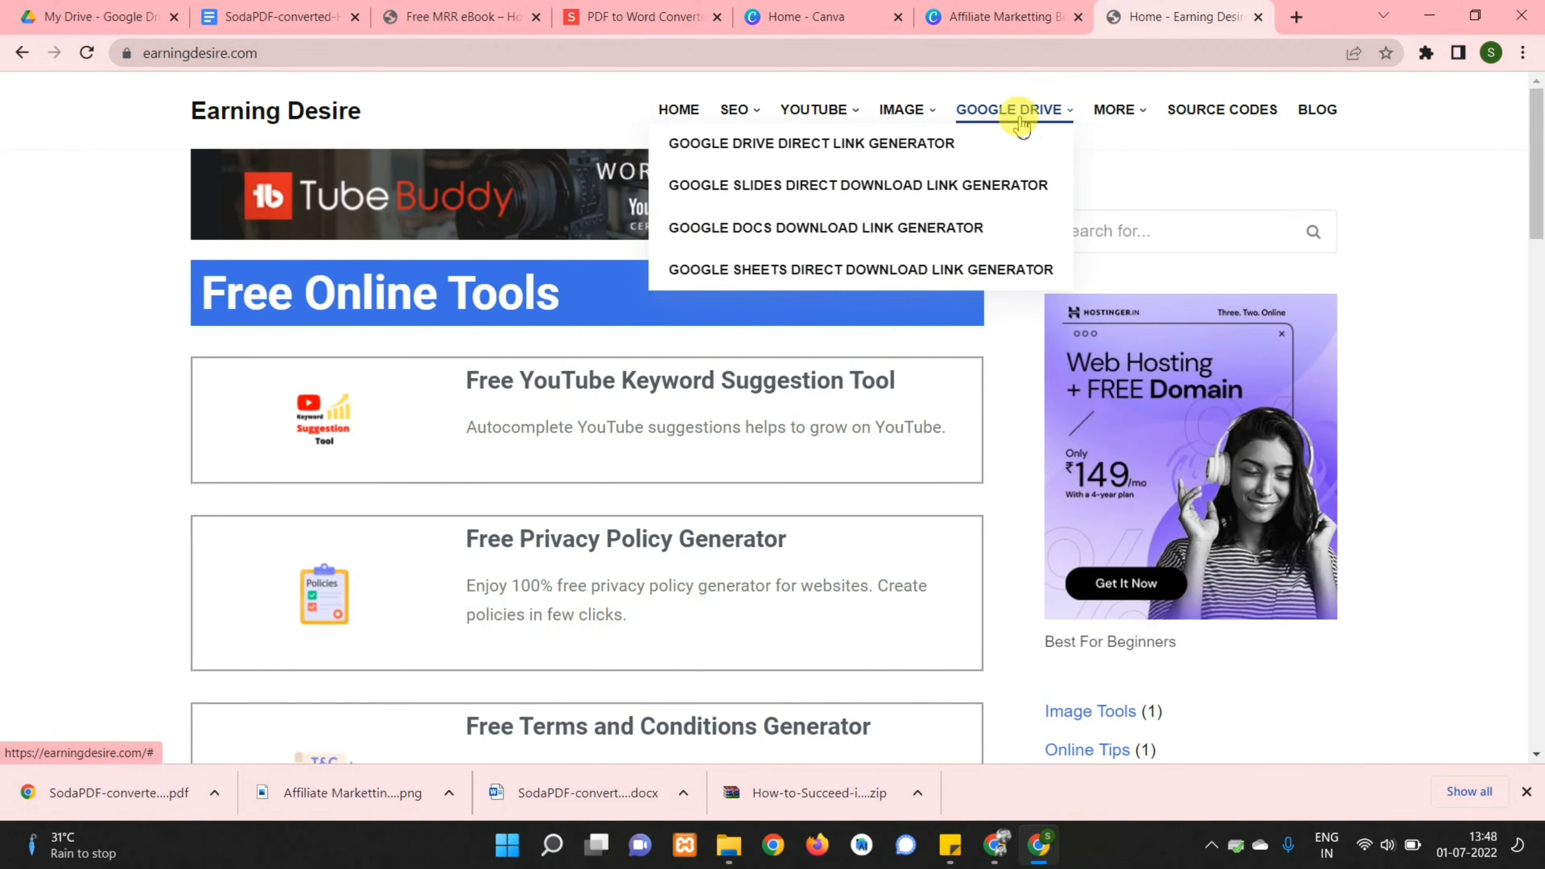
click(871, 154)
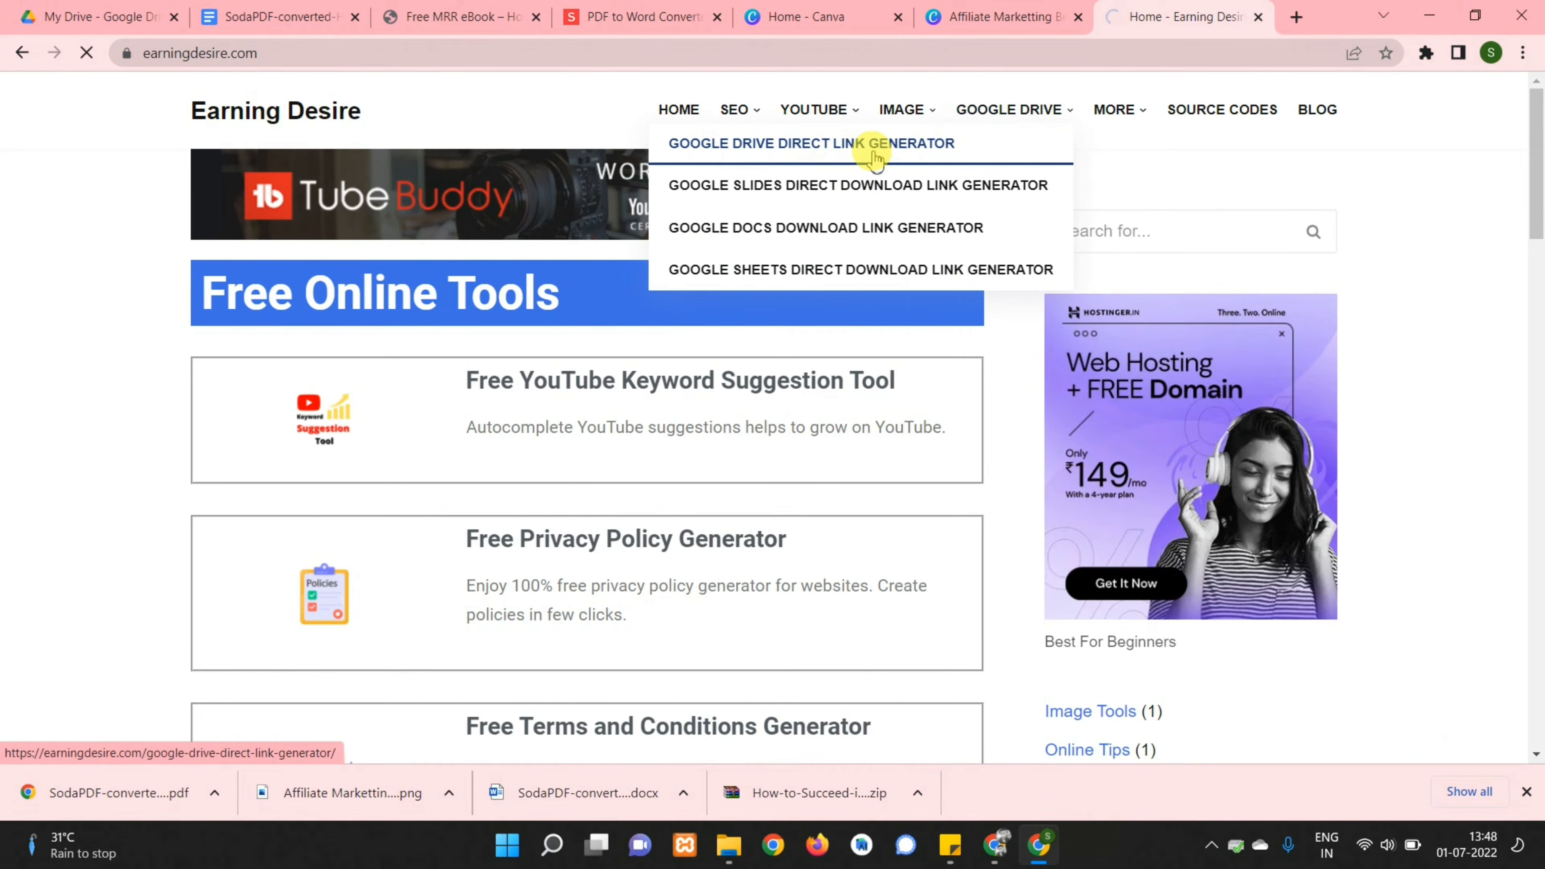
Paste the ebook's Drive sharing link and copy the generated direct download link
click(286, 461)
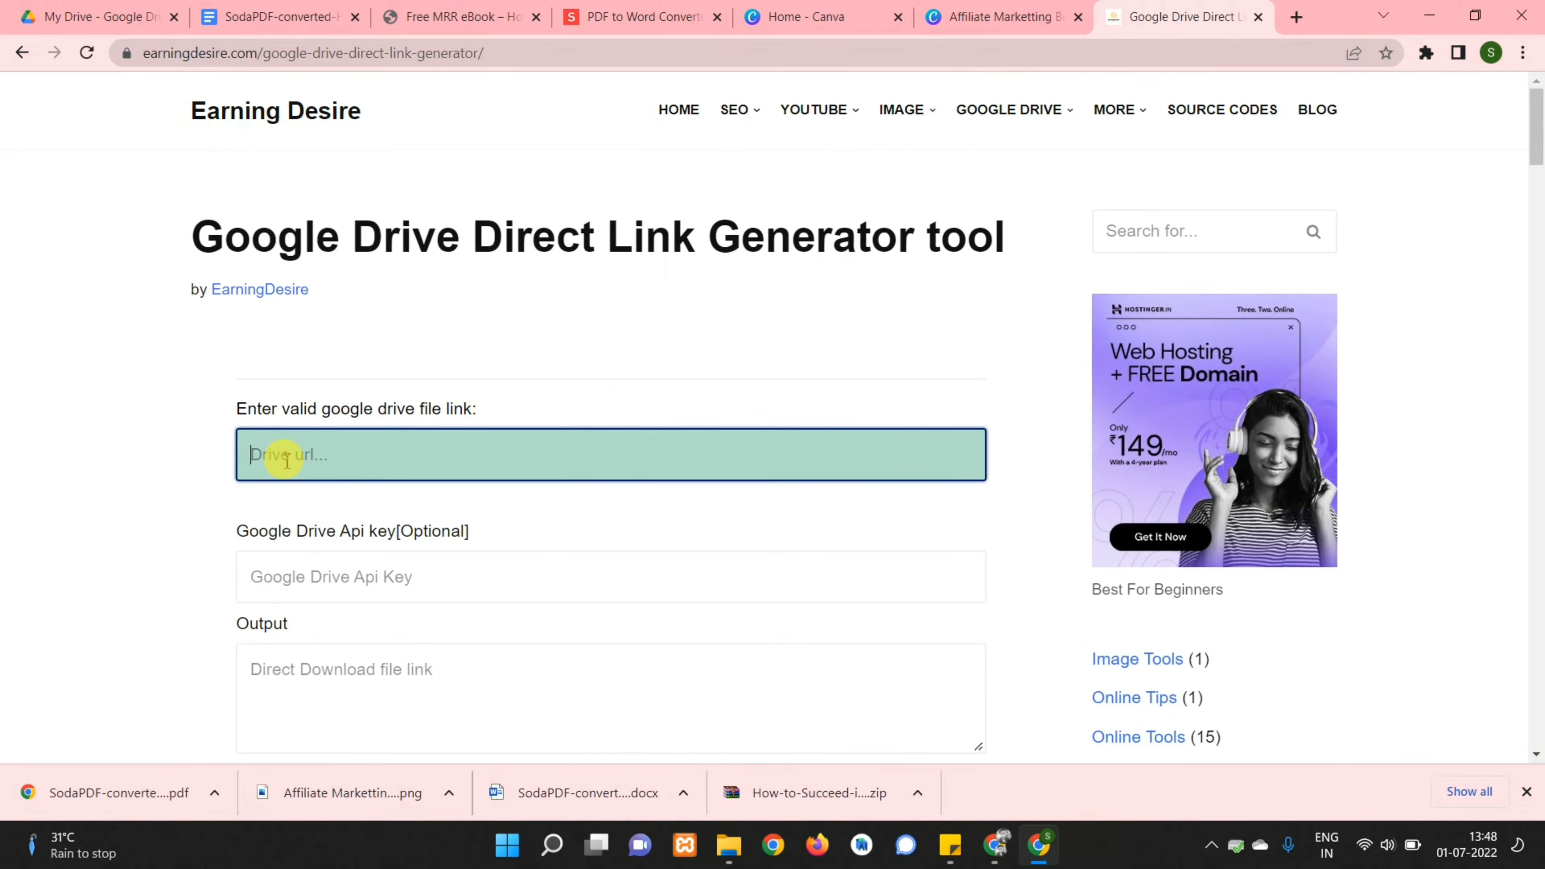
scroll(400, 504, down, 3)
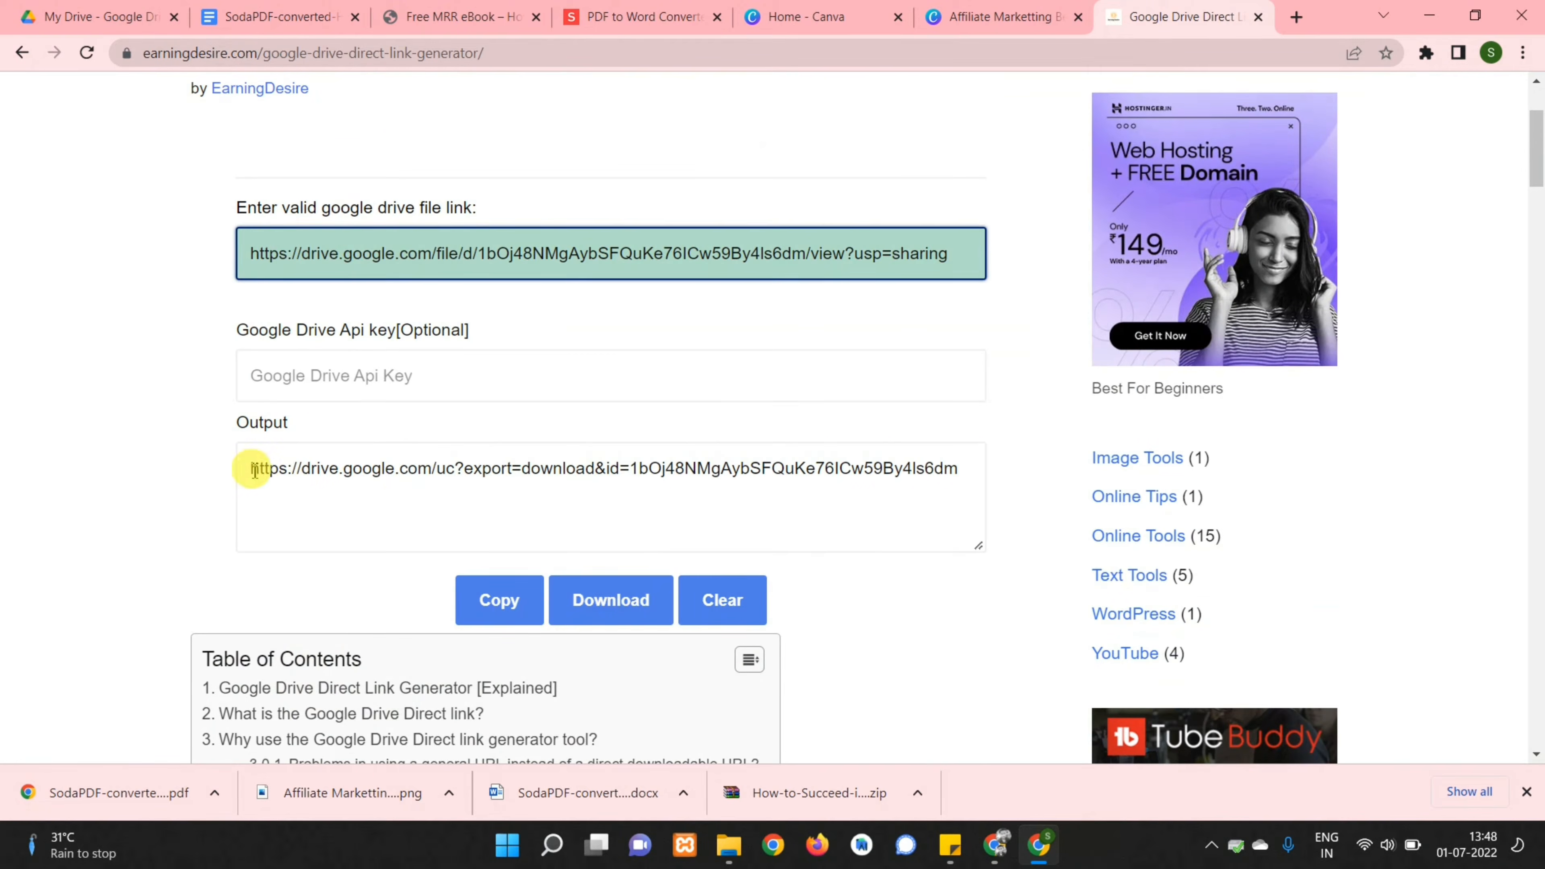
drag(252, 469, 966, 469)
click(500, 600)
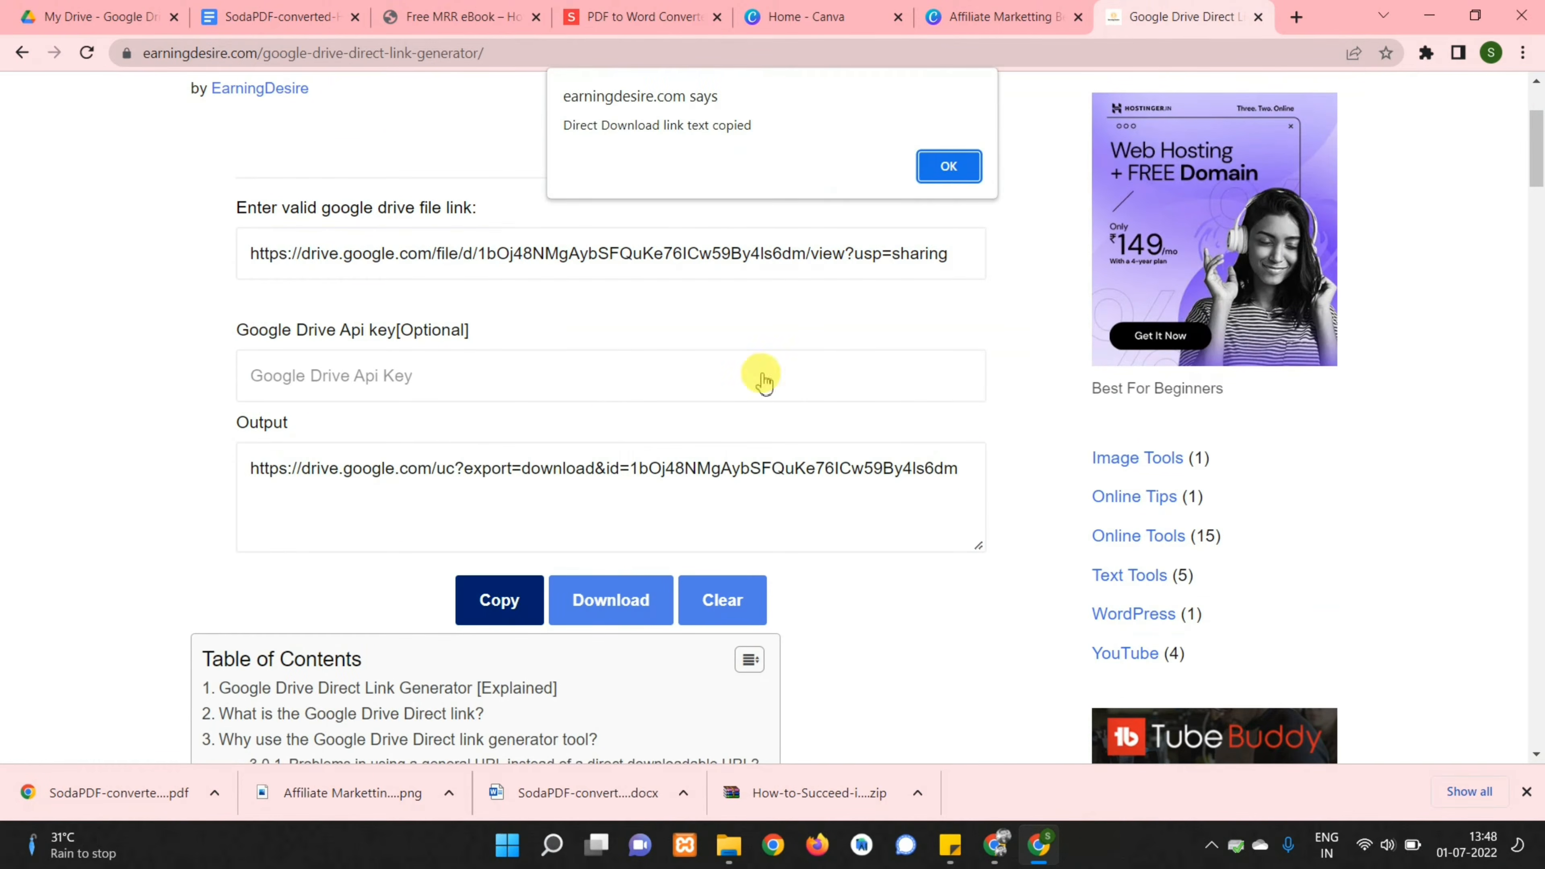
click(944, 174)
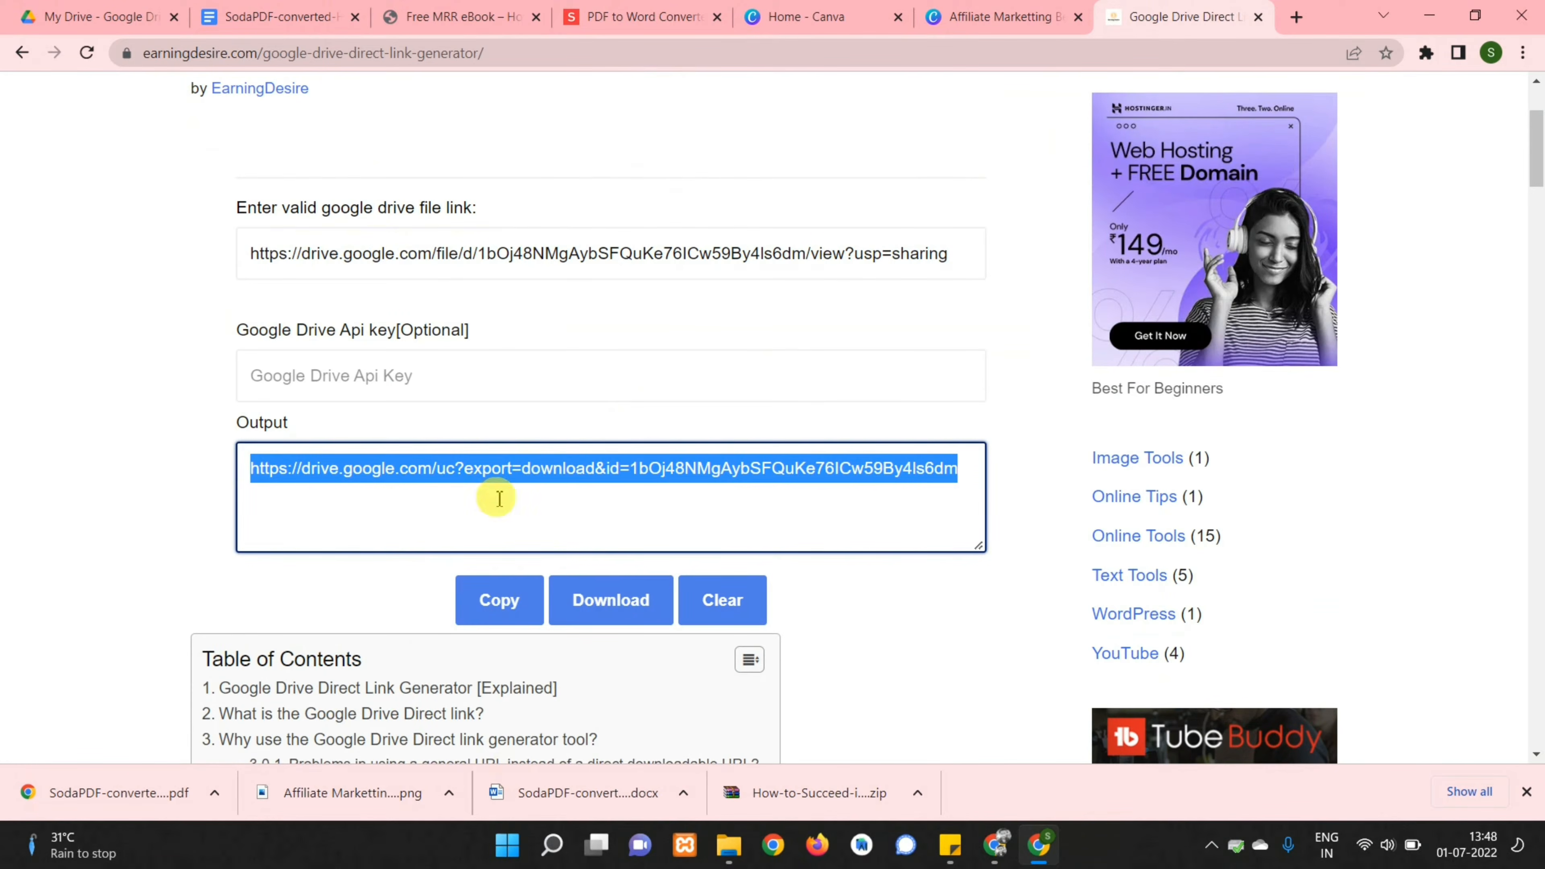
Test the direct download link in a new tab, then return to the Razorpay dashboard
click(1296, 18)
key(ctrl+v)
key(Return)
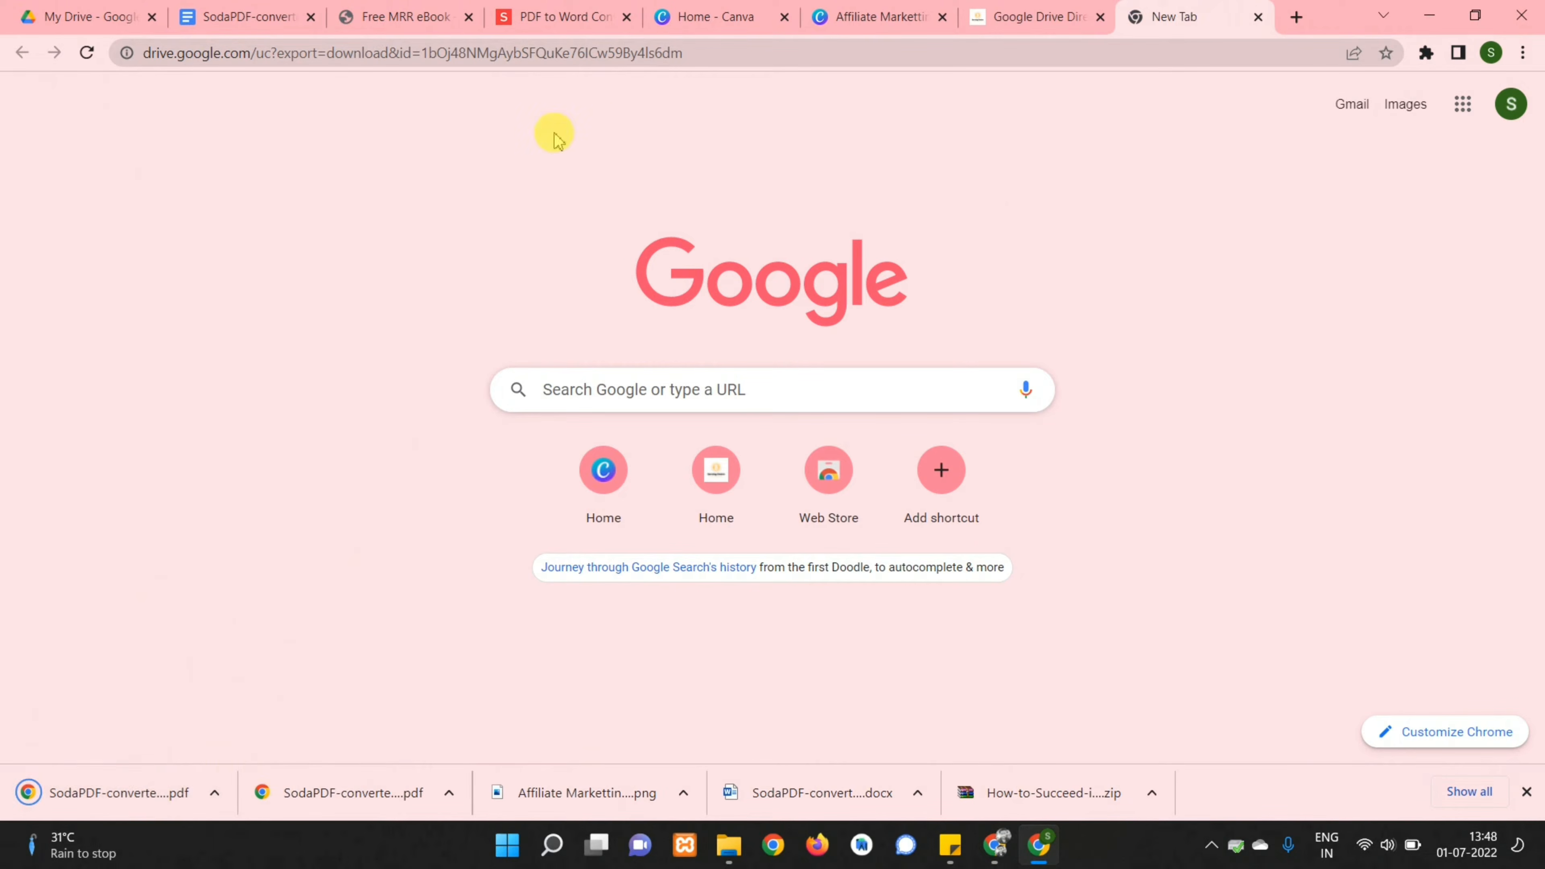
click(1013, 18)
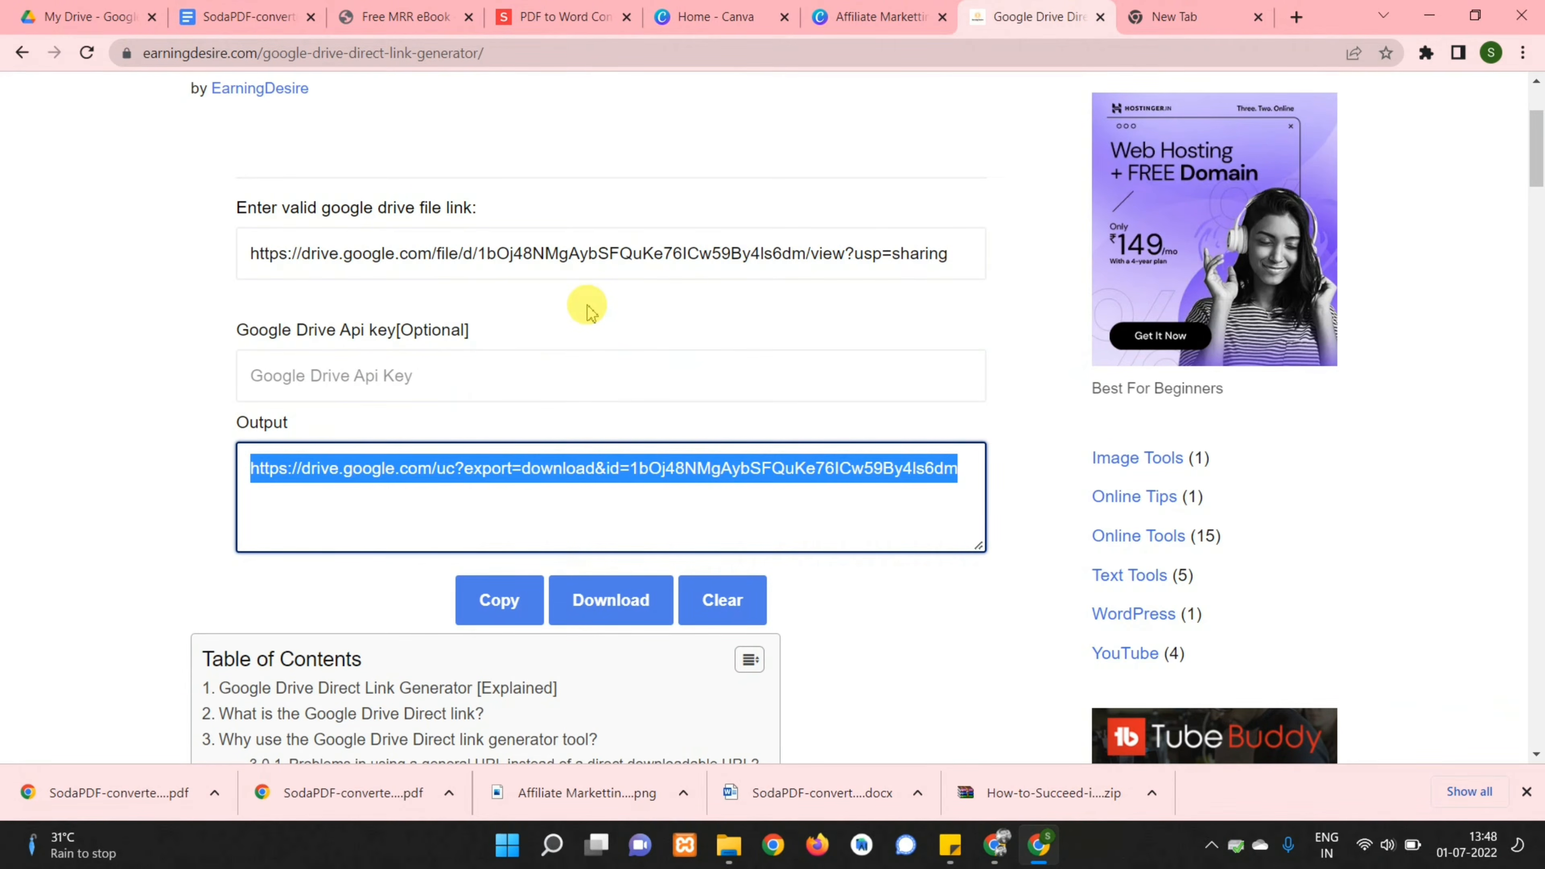
click(991, 852)
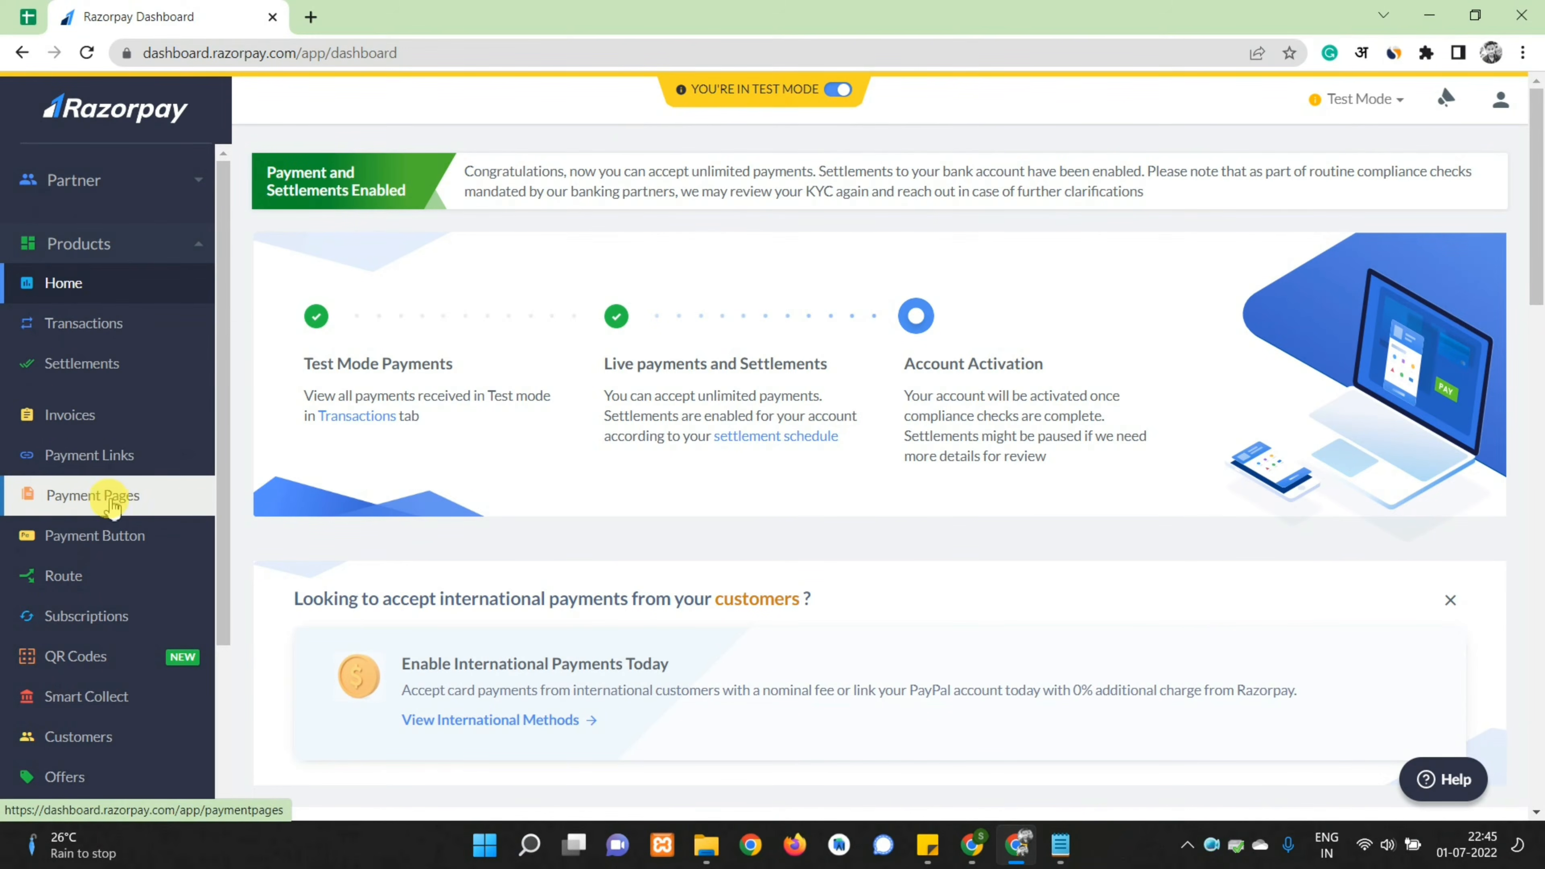
Under Payment Pages, create a new payment page from the Product Sale template
click(102, 494)
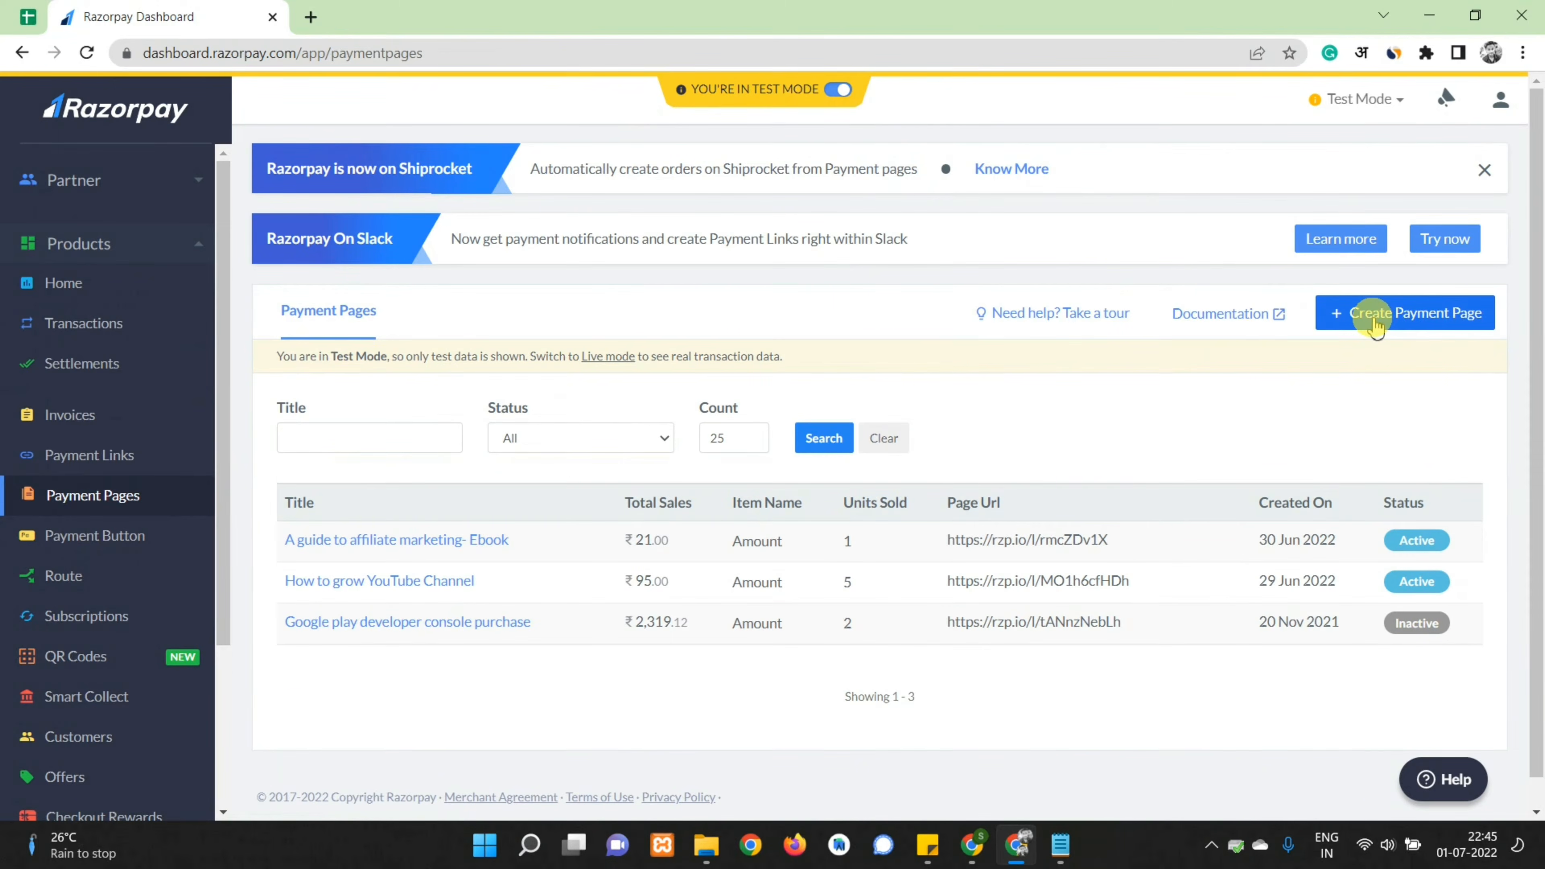
click(1376, 325)
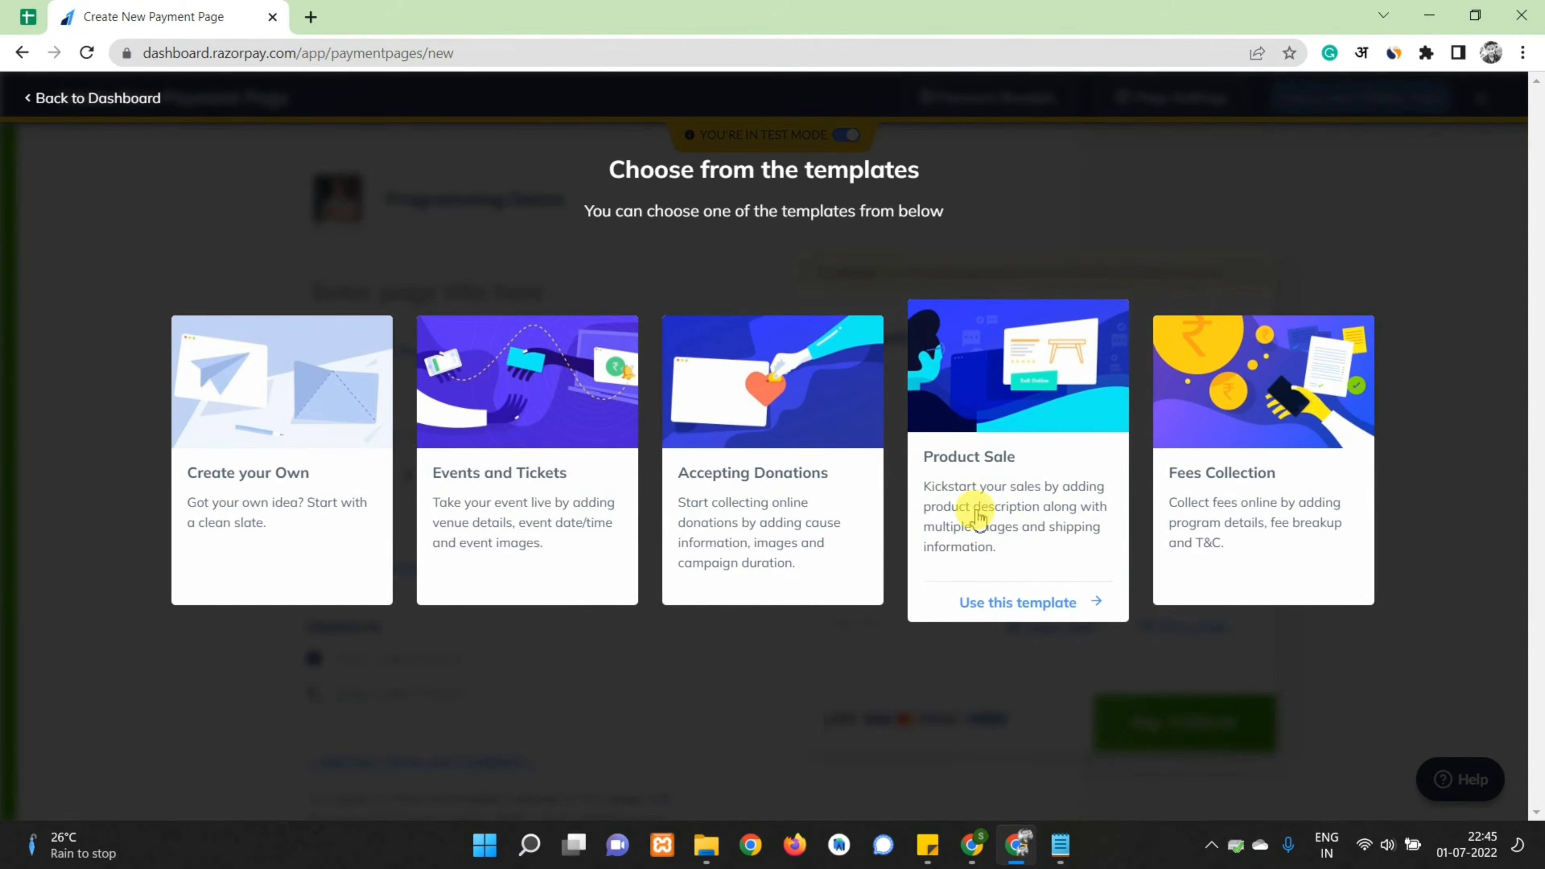
click(1000, 605)
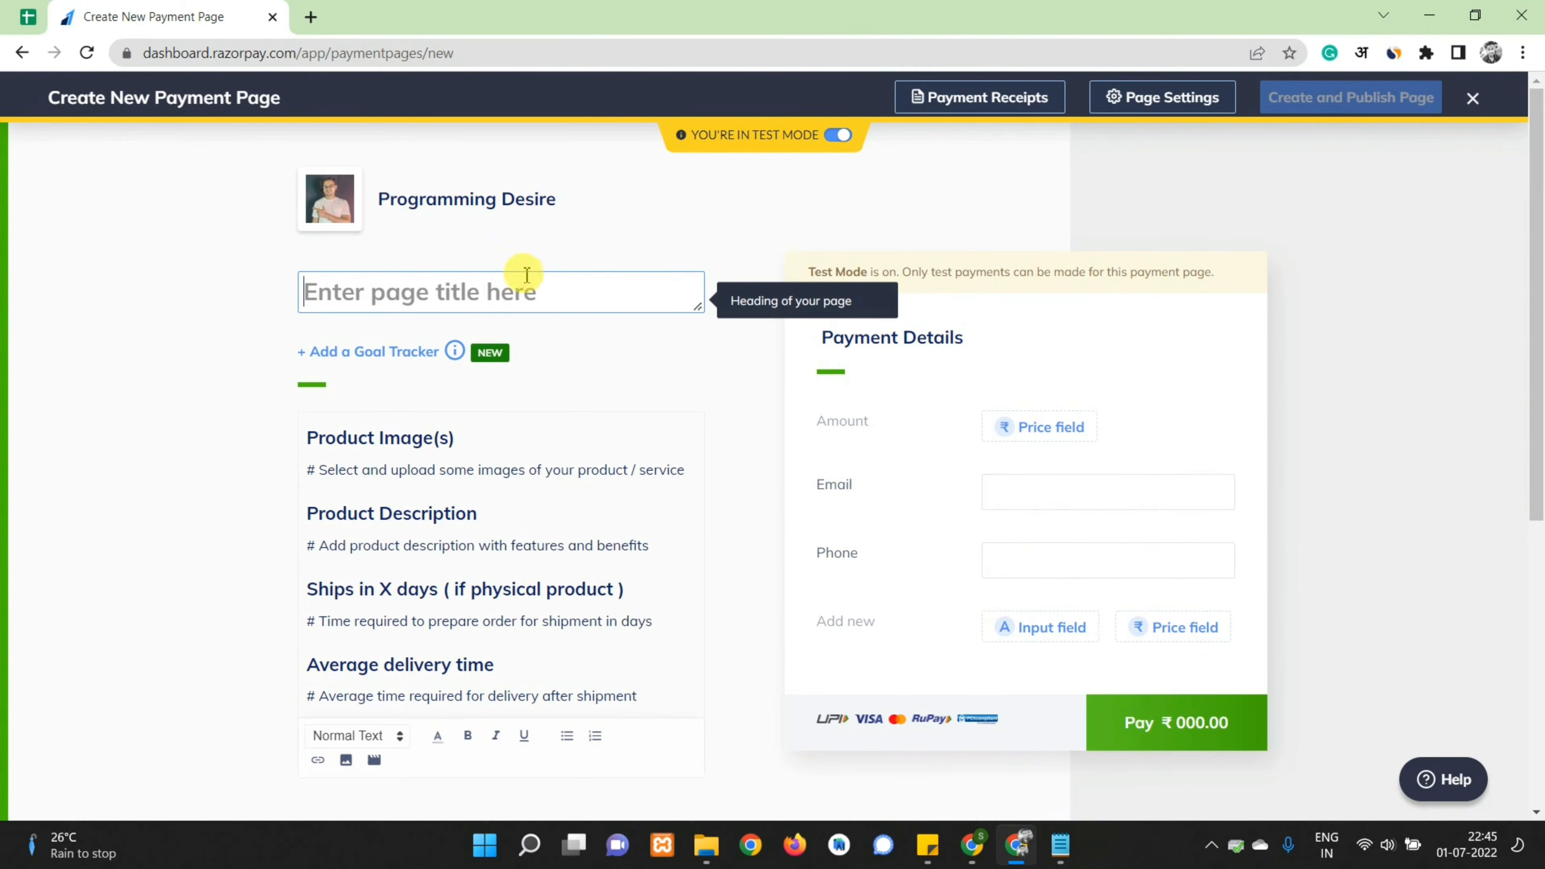
Title the page 'Ebook-A guide to affiliate marketing' and upload the ebook cover image
click(333, 295)
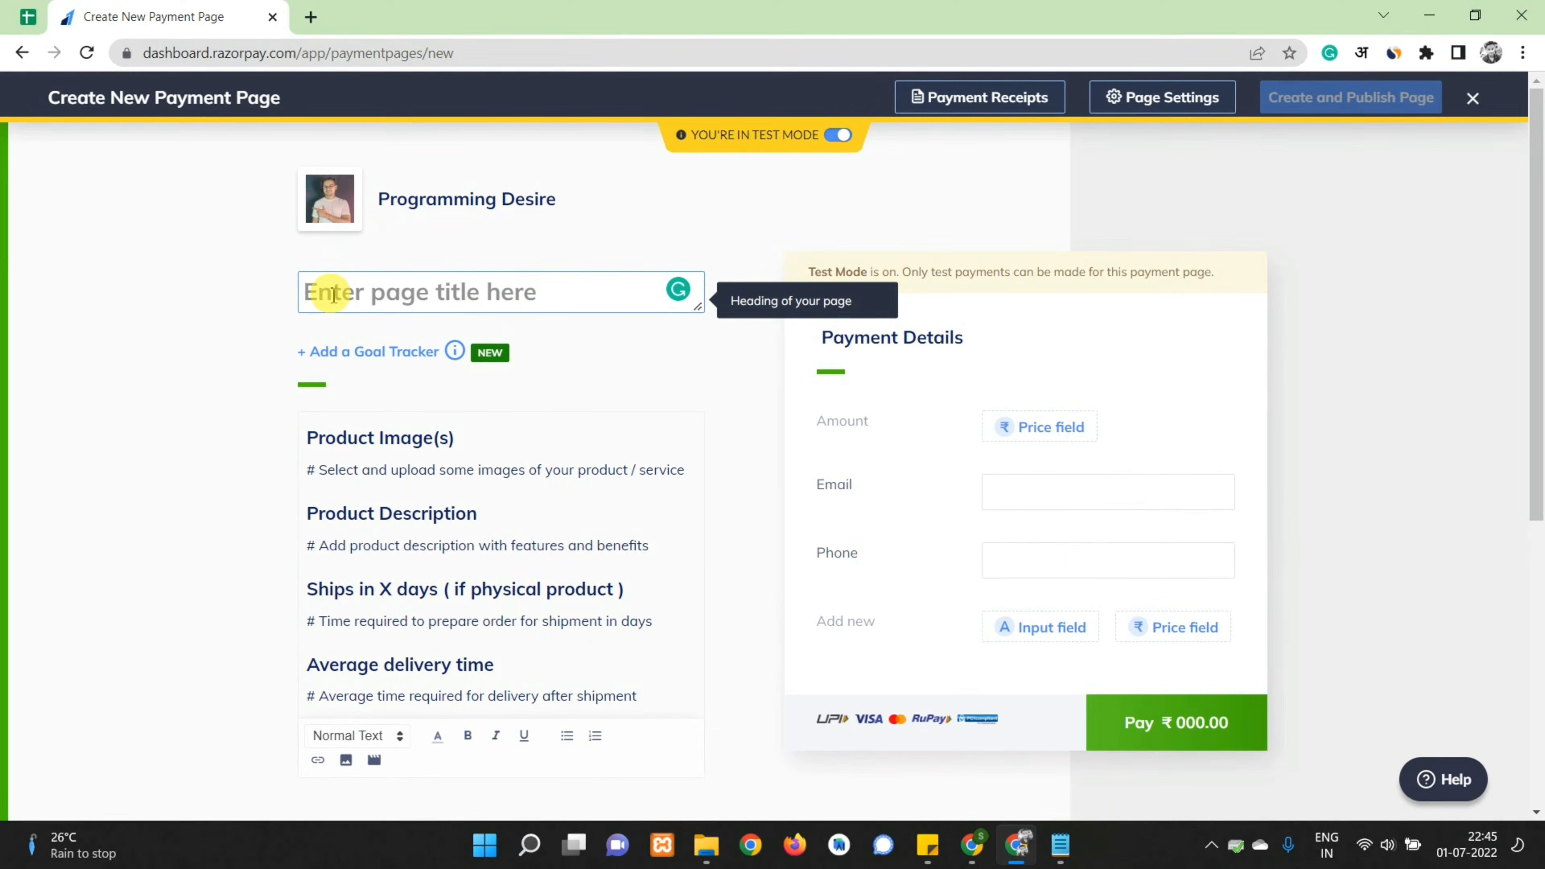
text(A guid)
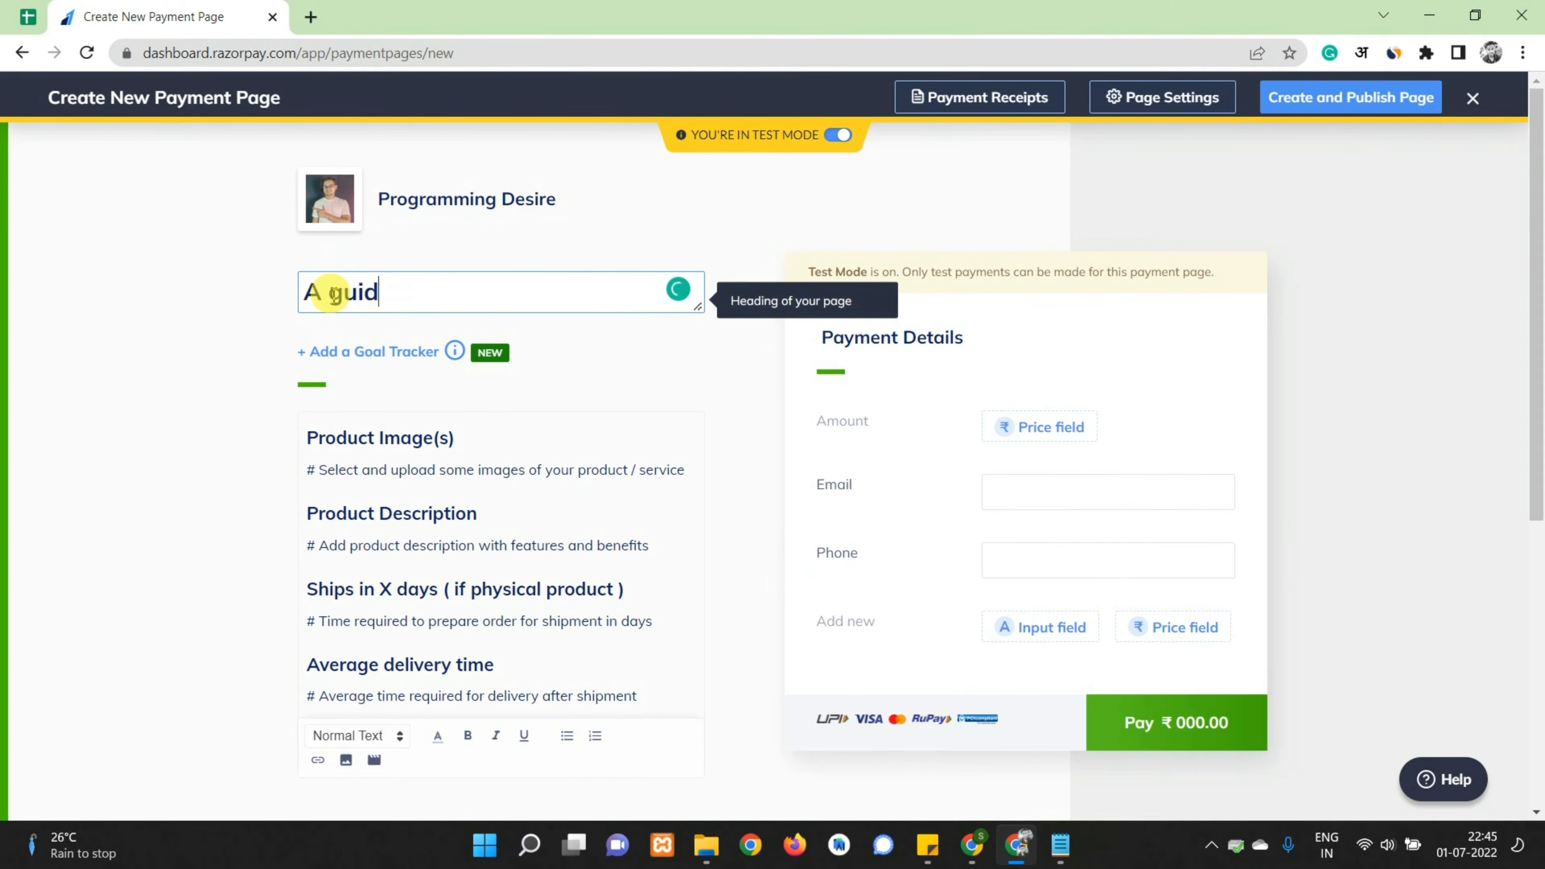
text(e to affiliate marketing)
click(296, 294)
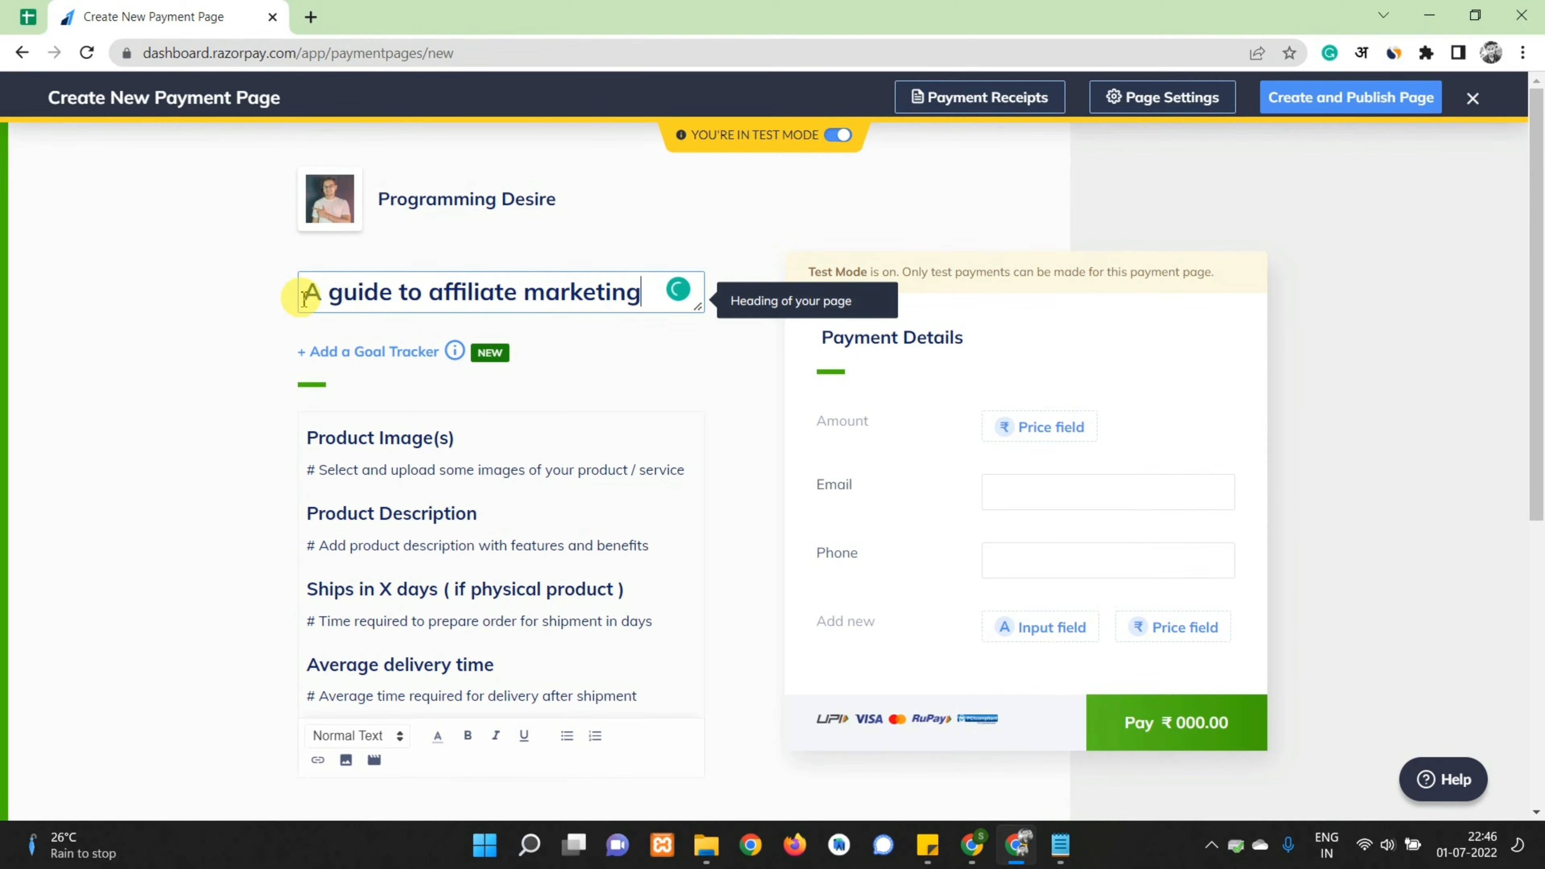
text(Ebook-)
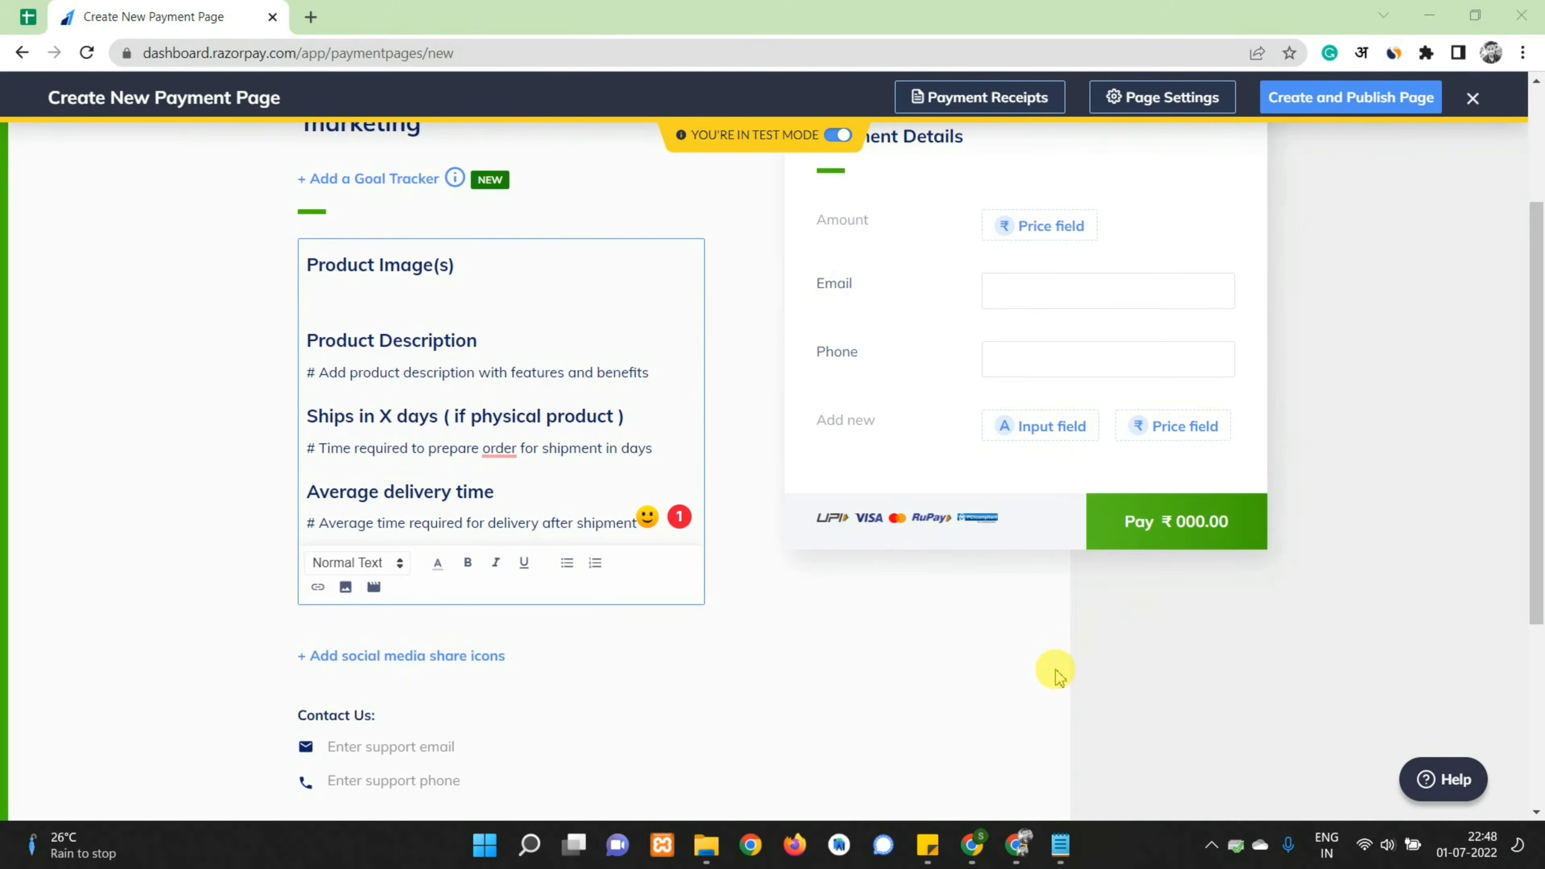
click(356, 303)
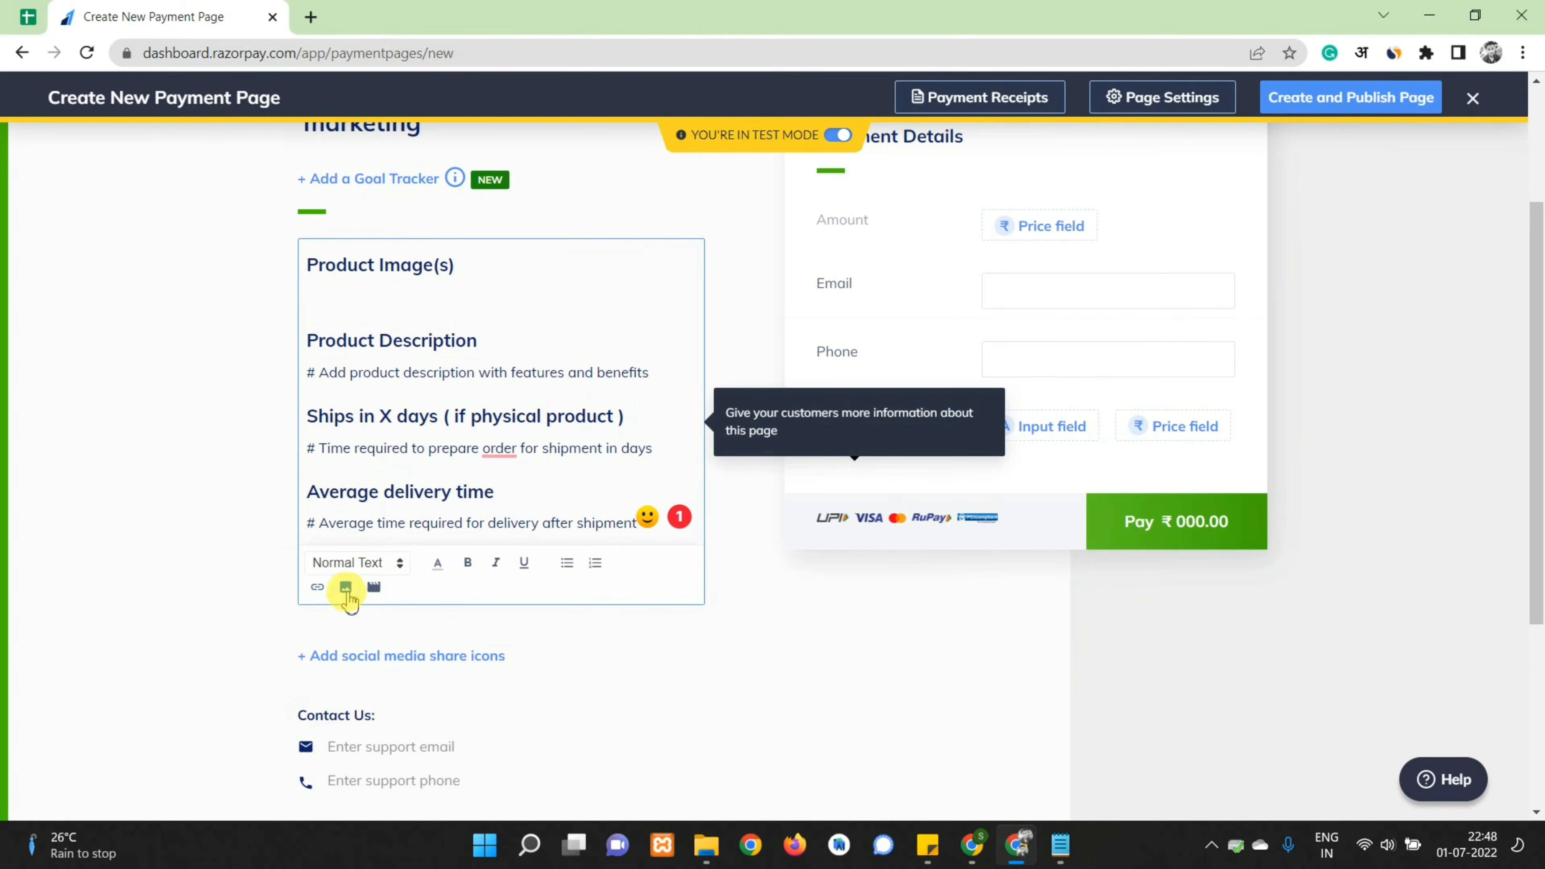
click(346, 588)
double_click(255, 196)
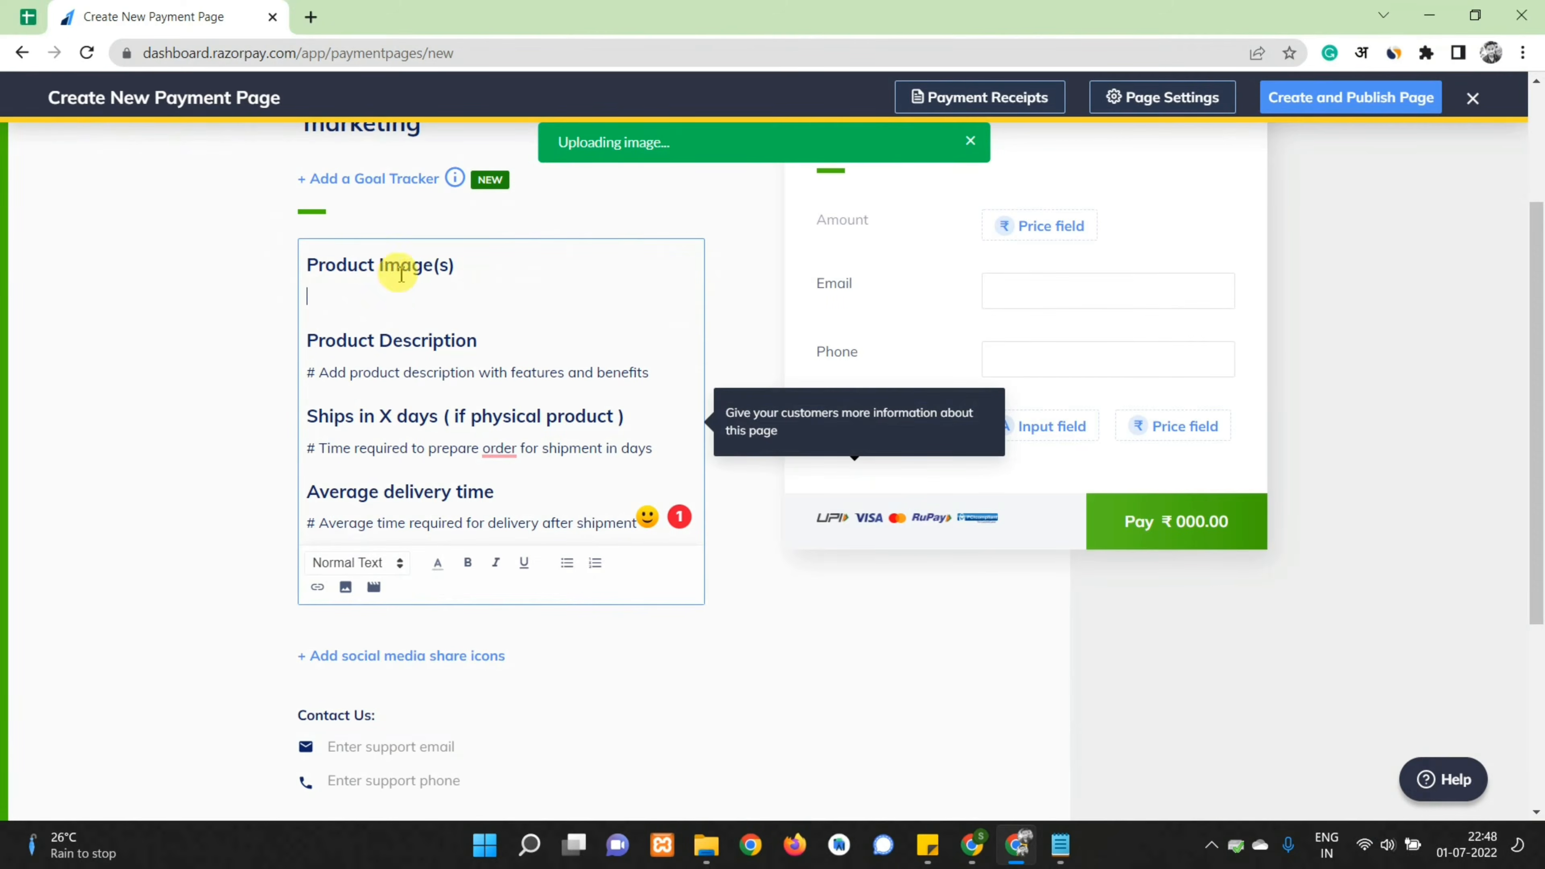
Replace the description placeholder with a text about affiliate marketing for beginners
scroll(511, 454, down, 5)
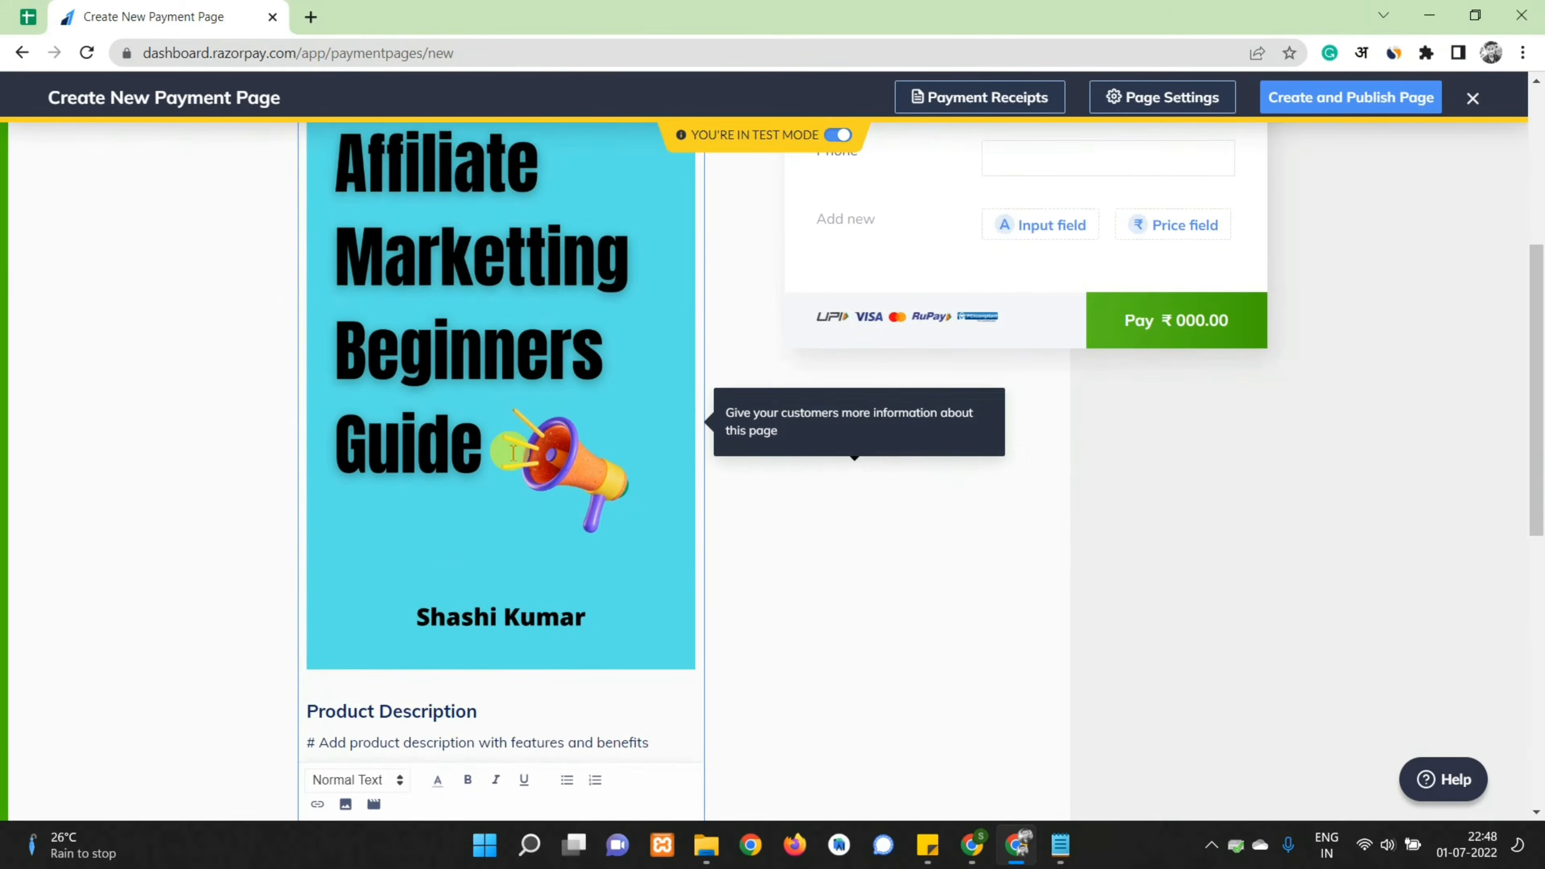
scroll(322, 367, down, 3)
drag(314, 441, 670, 443)
key(BackSpace)
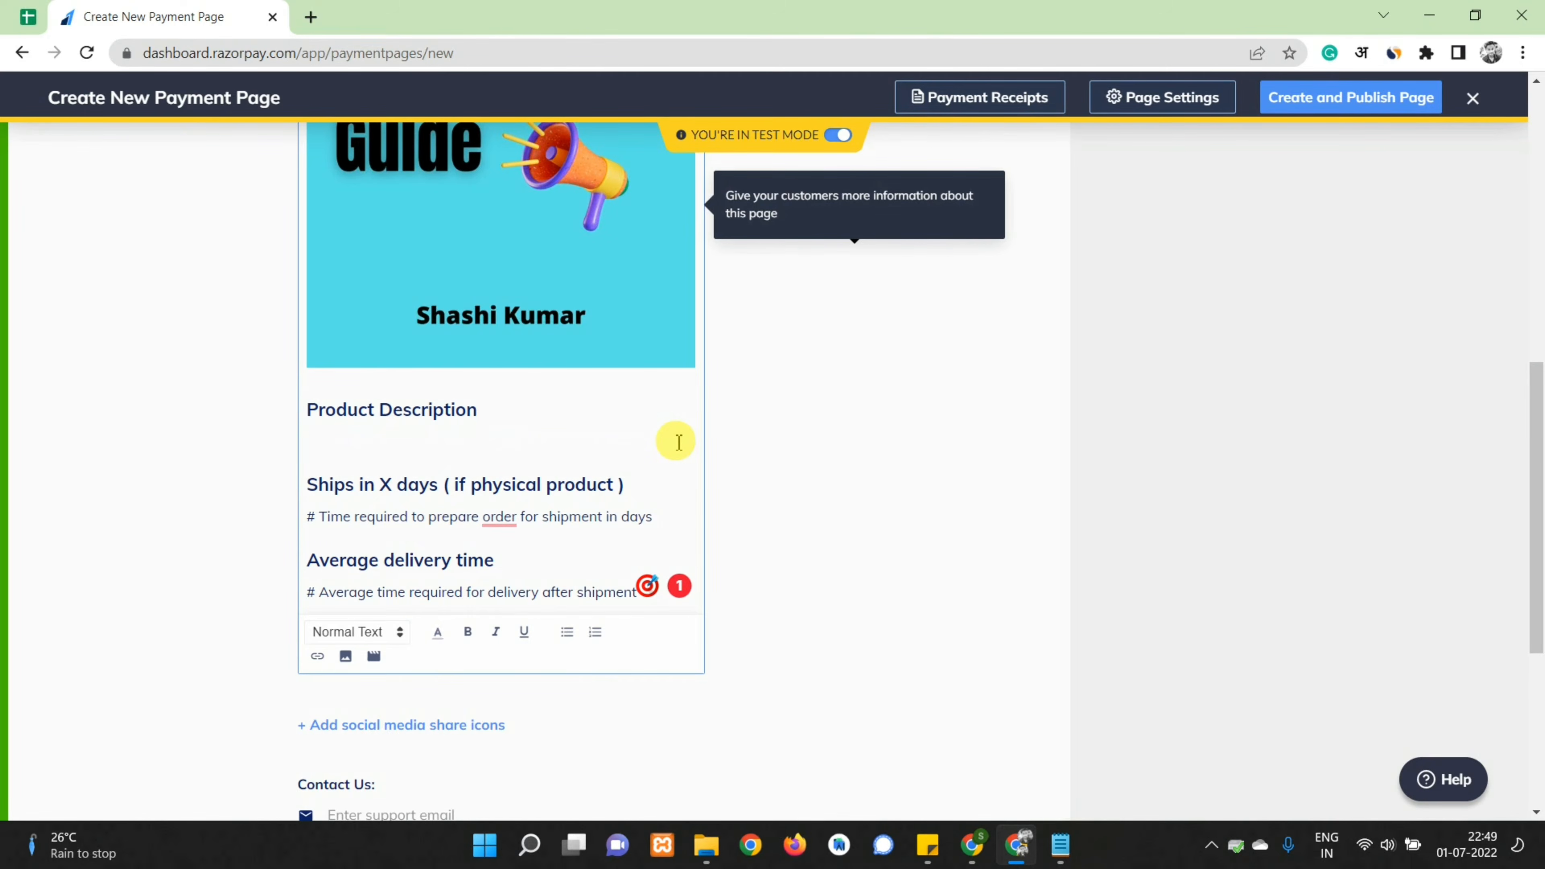
text(eting for beginners.)
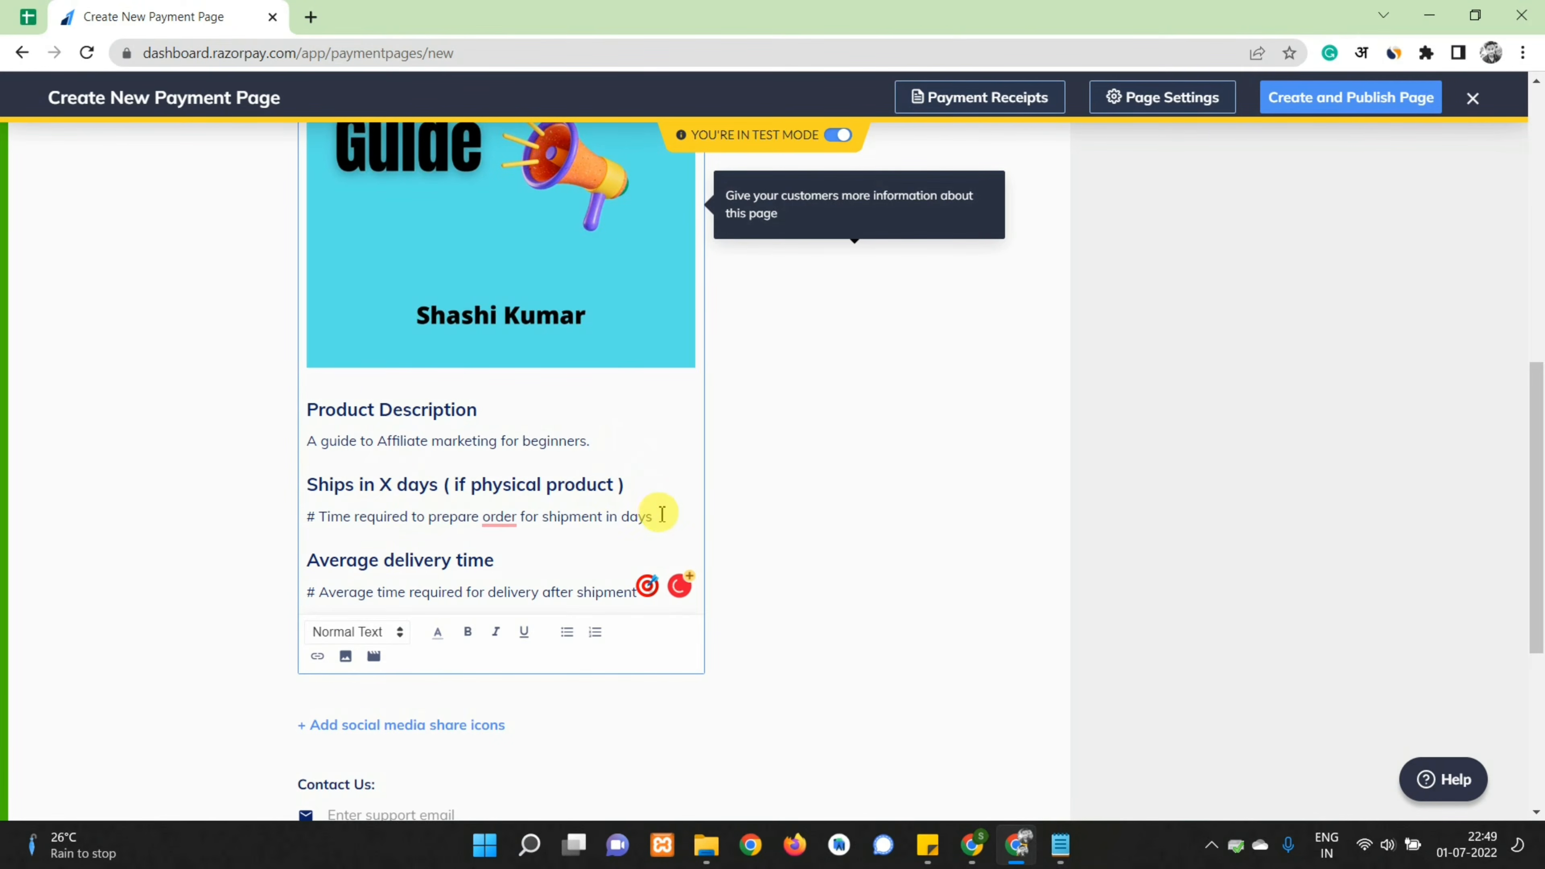
Set shipping to 'Instantly' and delivery to 'Quick download after payment'
drag(654, 516, 302, 518)
key(BackSpace)
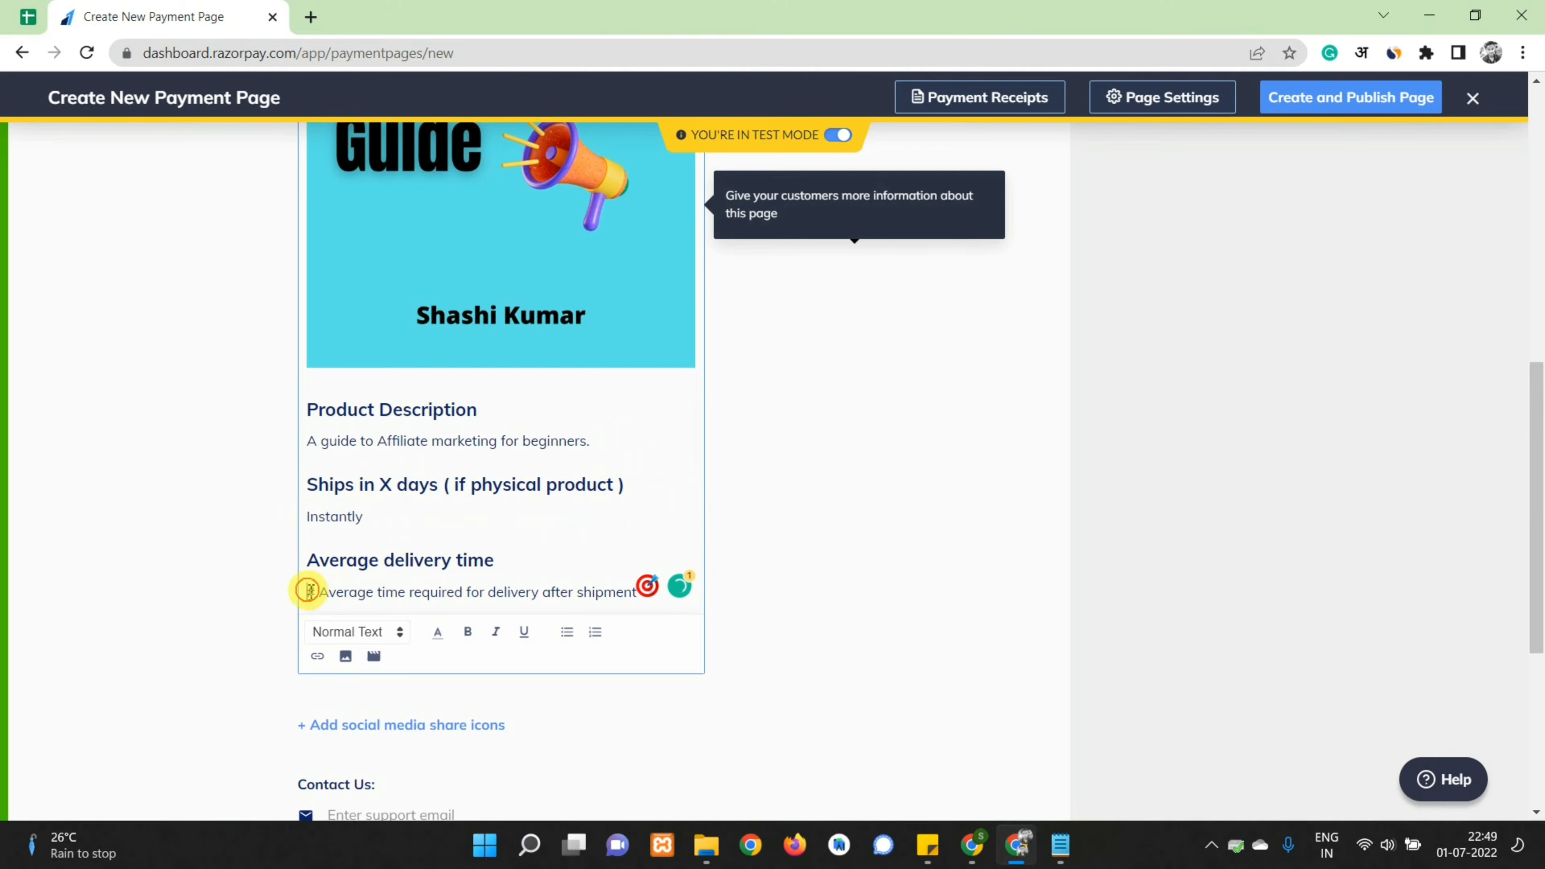
drag(308, 590, 728, 602)
text(Quick download after payment)
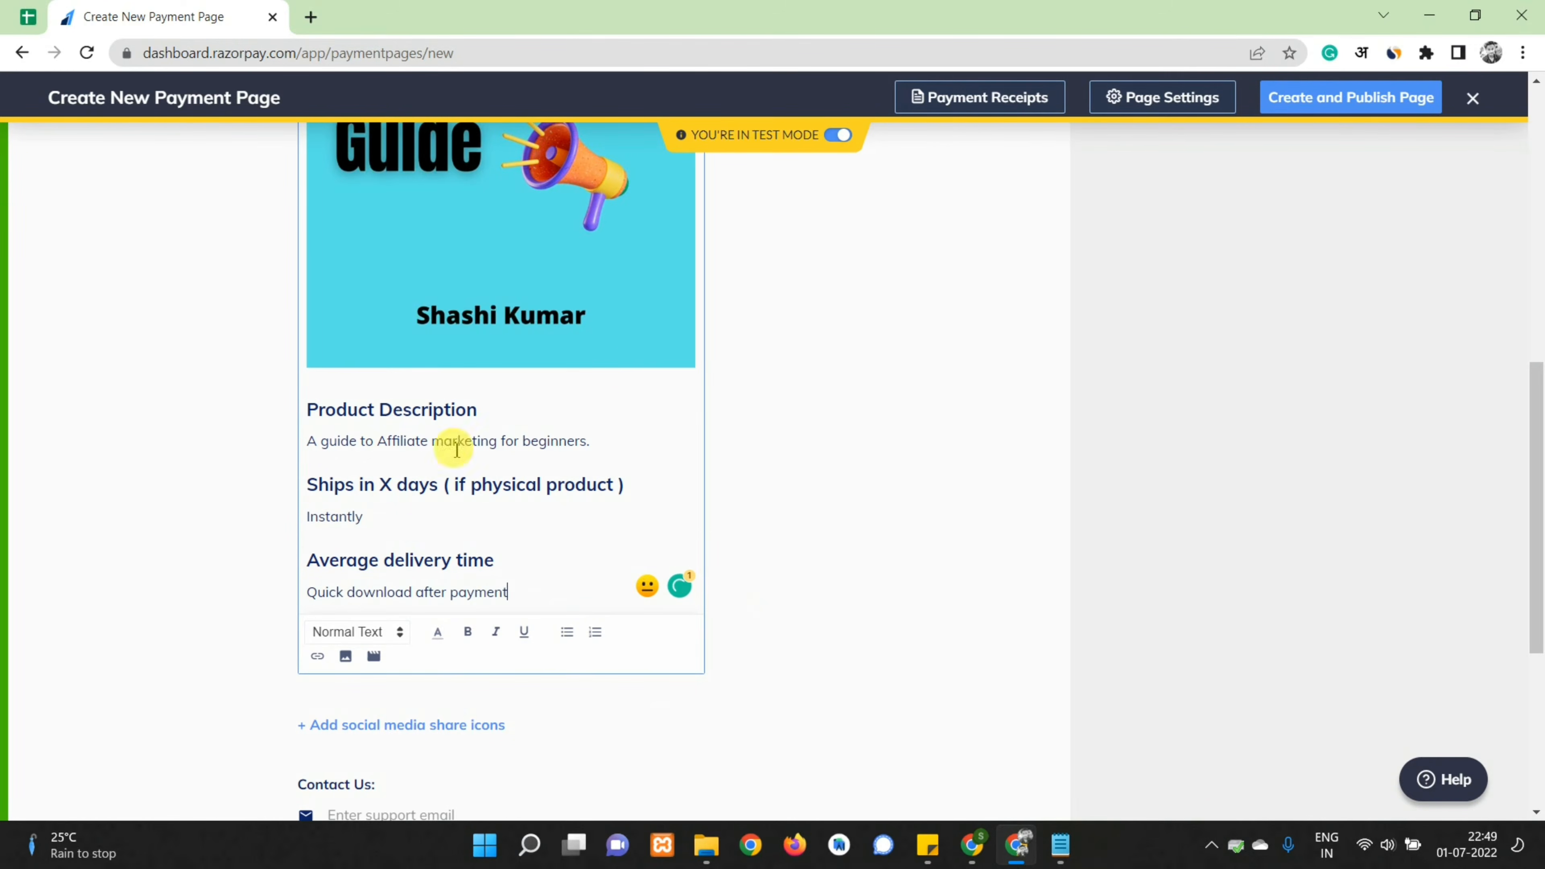
scroll(449, 441, up, 2)
scroll(345, 483, down, 8)
Enter the support email and phone number under Contact Us, then add a Terms & Conditions field
click(378, 435)
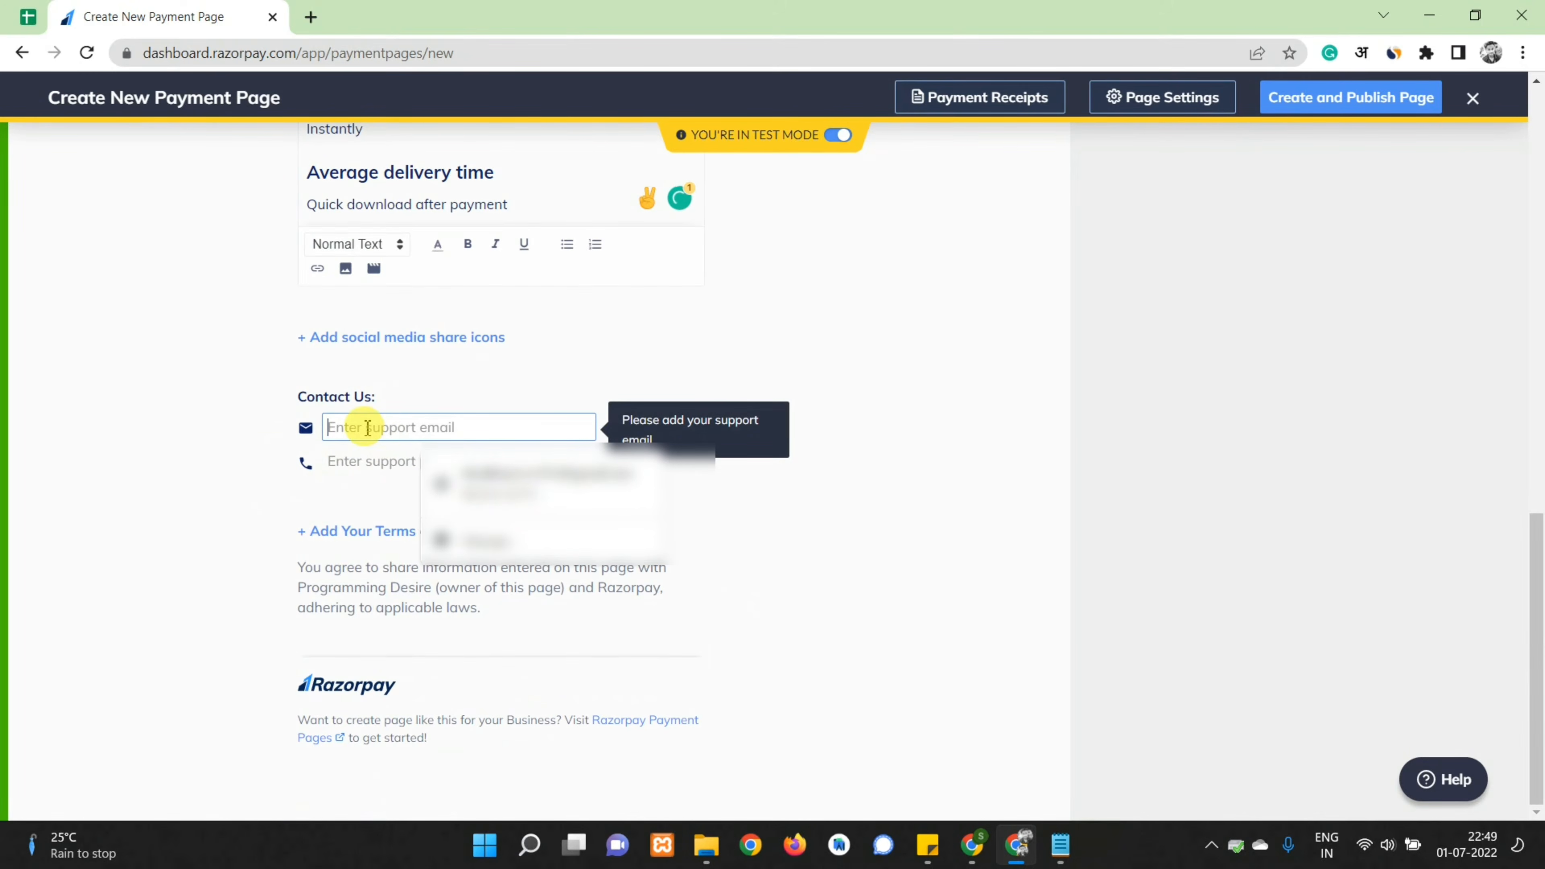
text(abc@gmail.com)
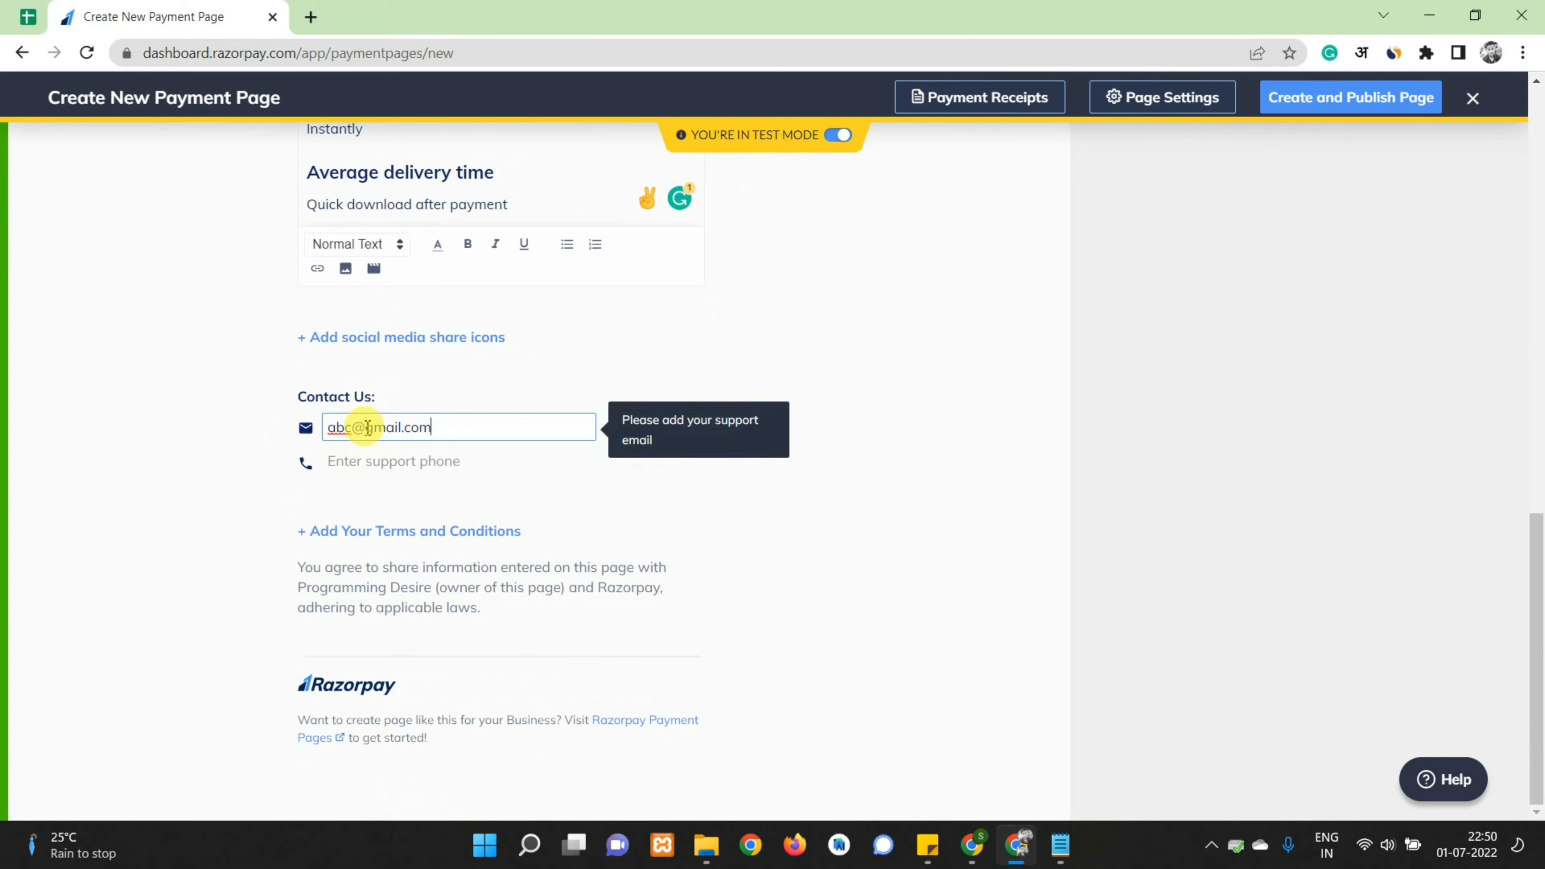
key(Tab)
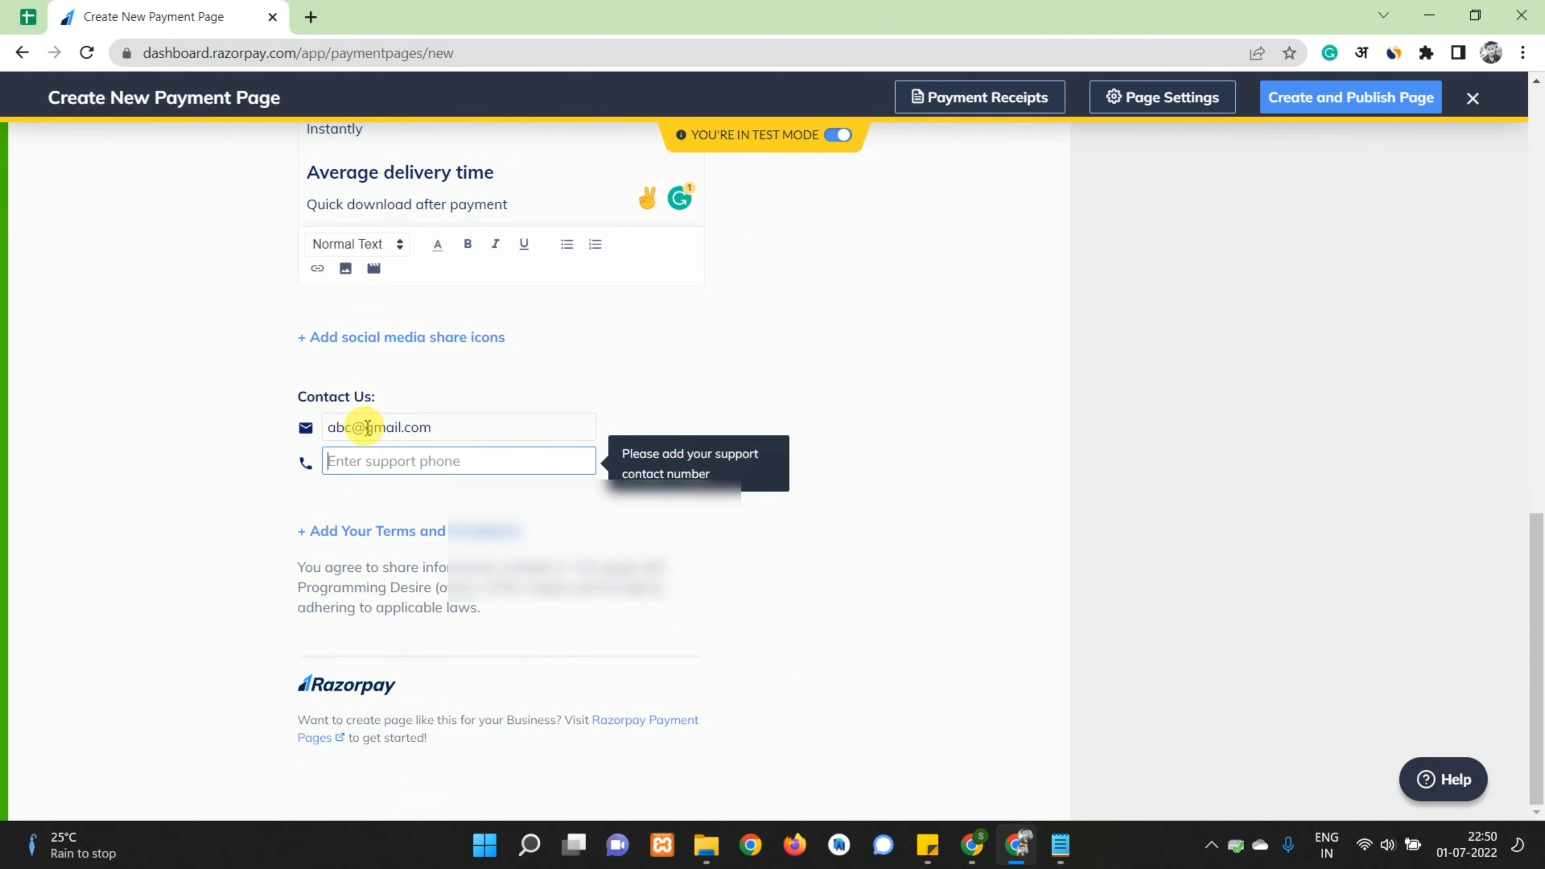
text(9876543210)
click(189, 593)
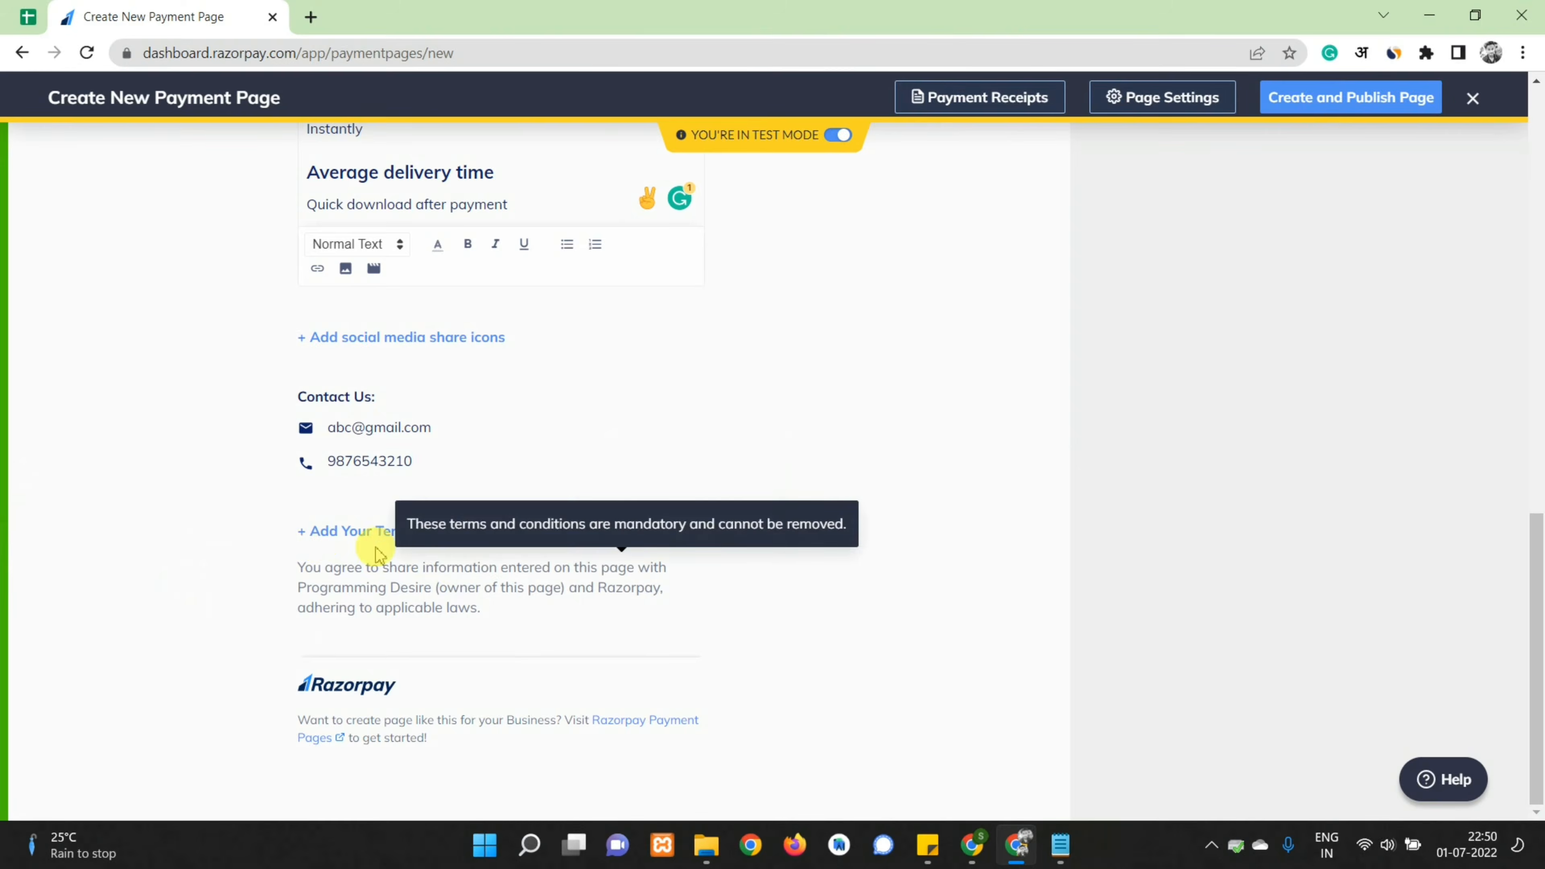
click(364, 532)
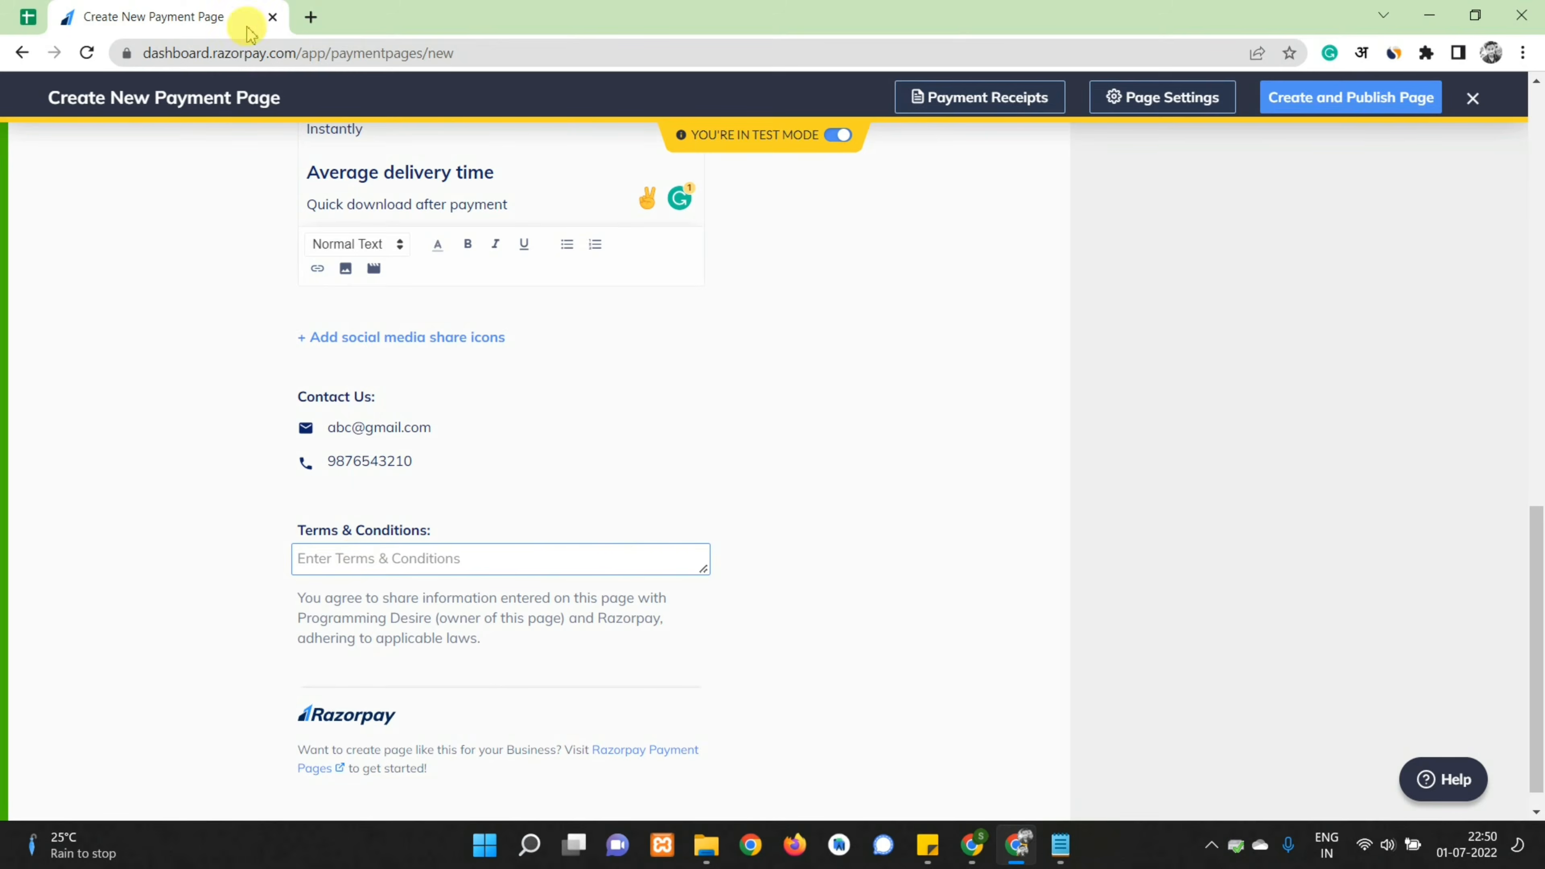
Open Earning Desire's Terms and Conditions Generator in a new tab
key(ctrl+t)
text(earningdesire.online)
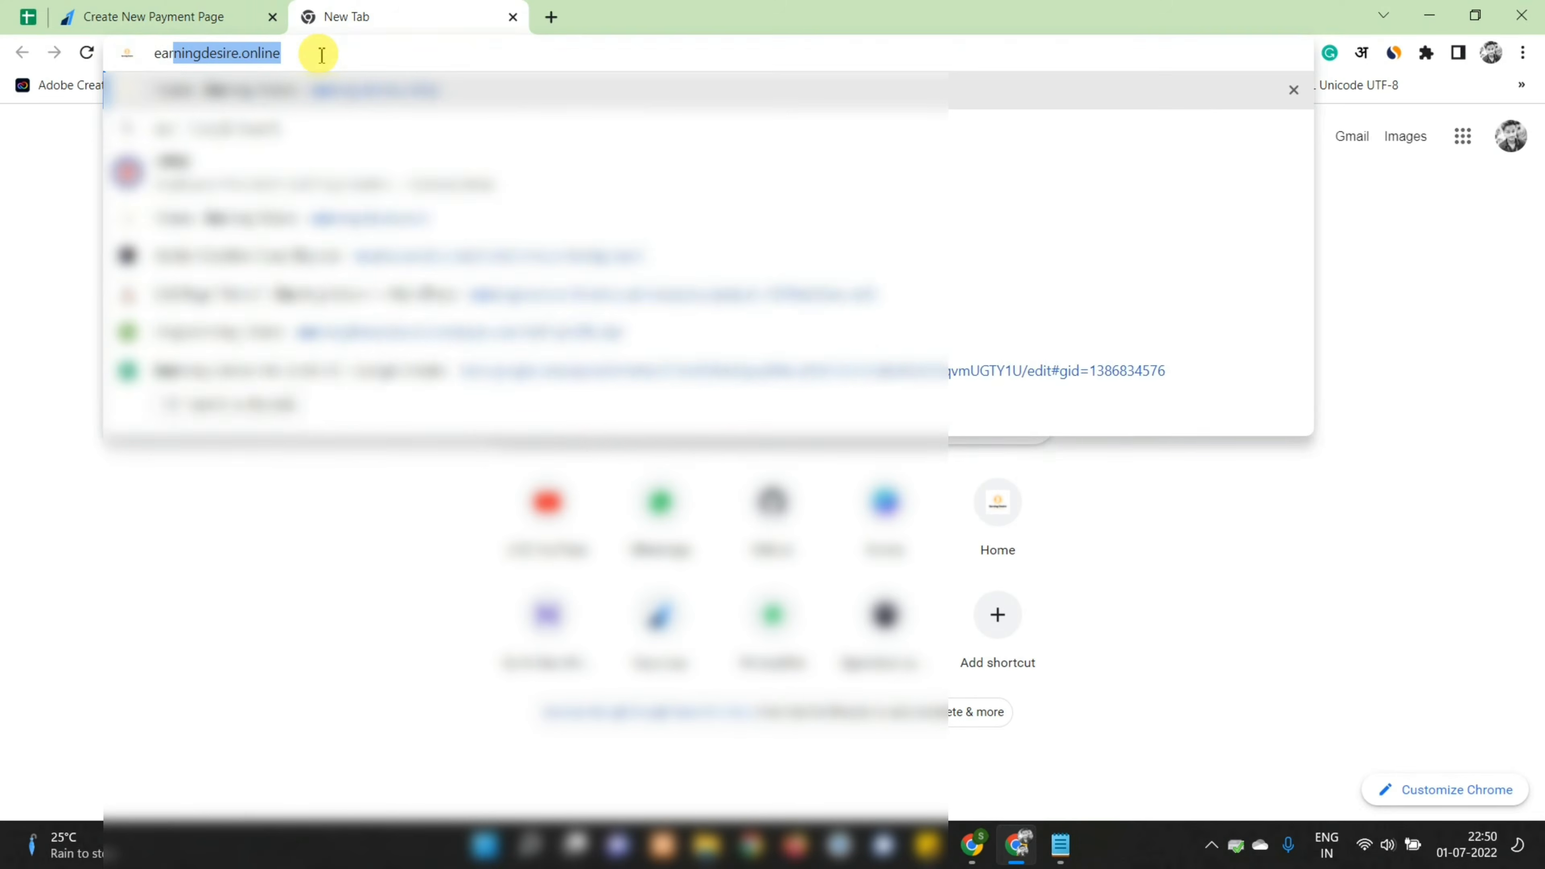
key(Return)
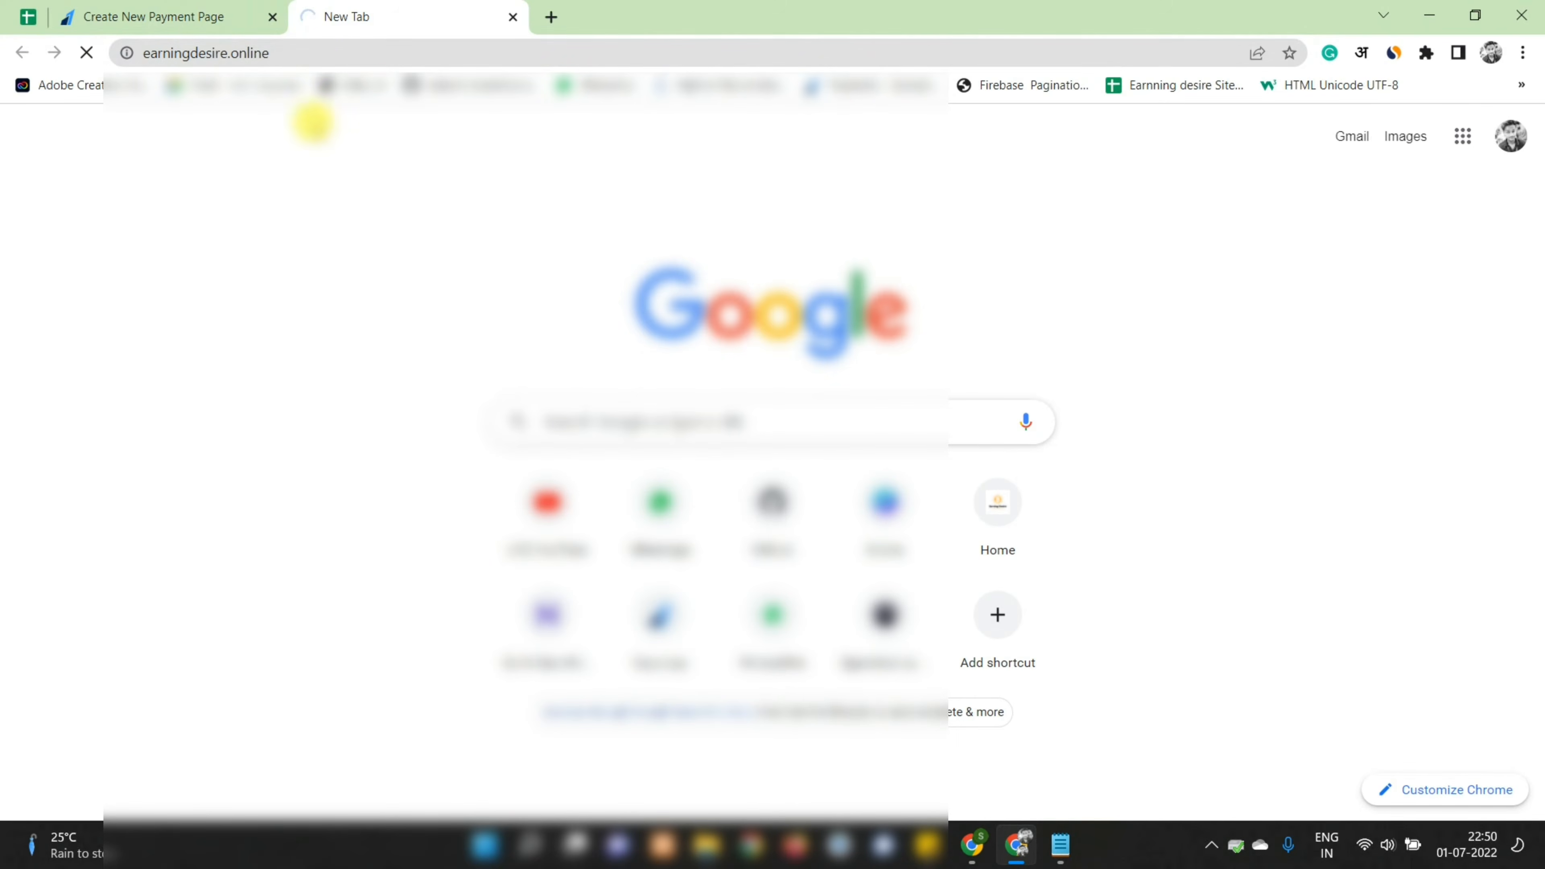
click(157, 8)
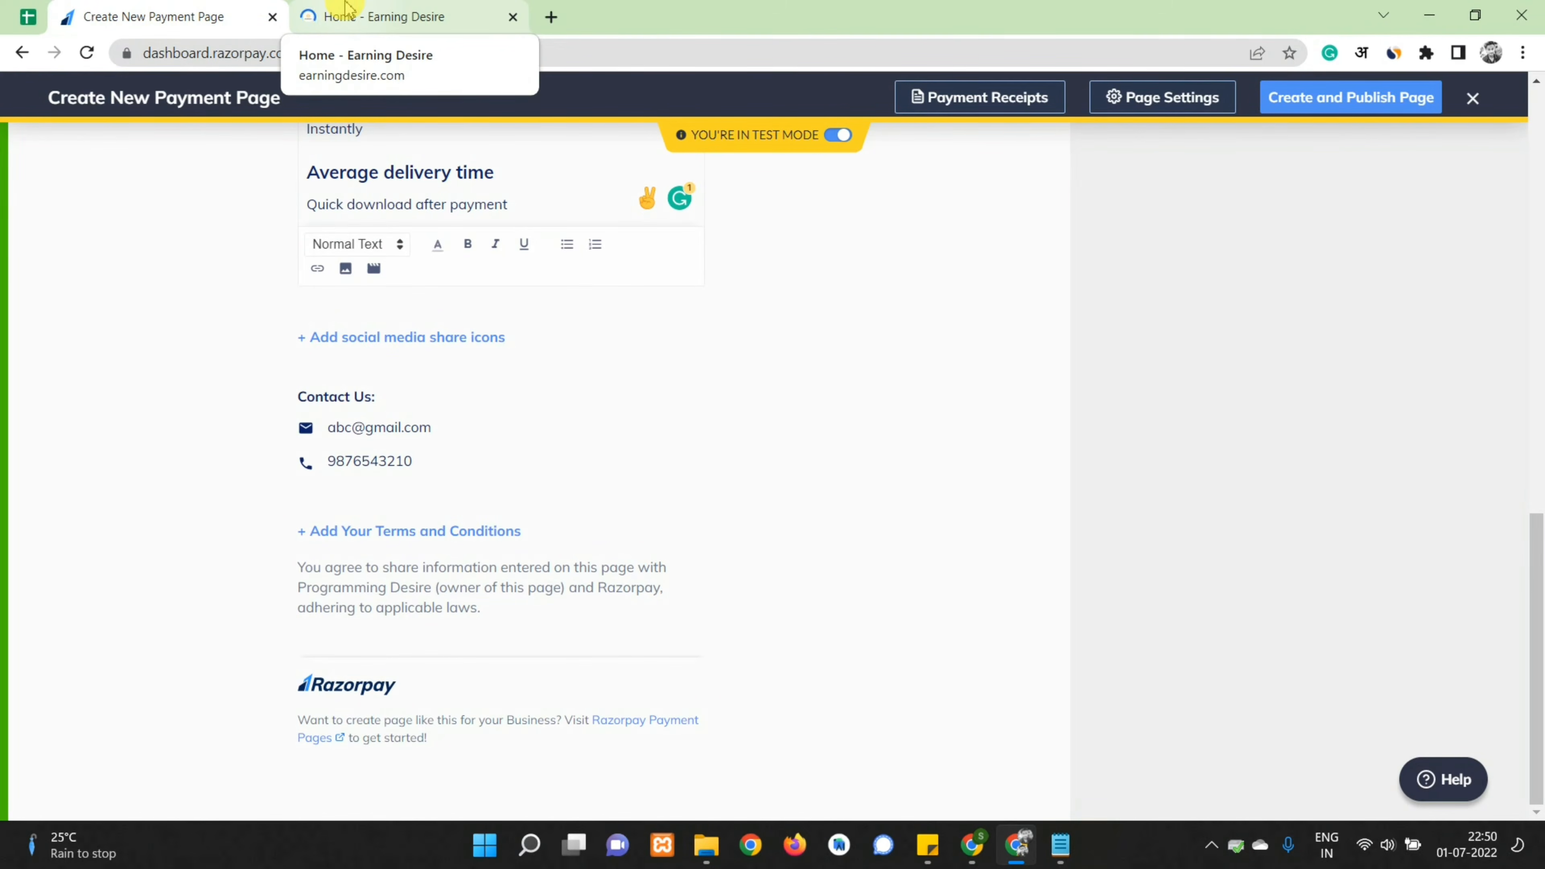
click(347, 9)
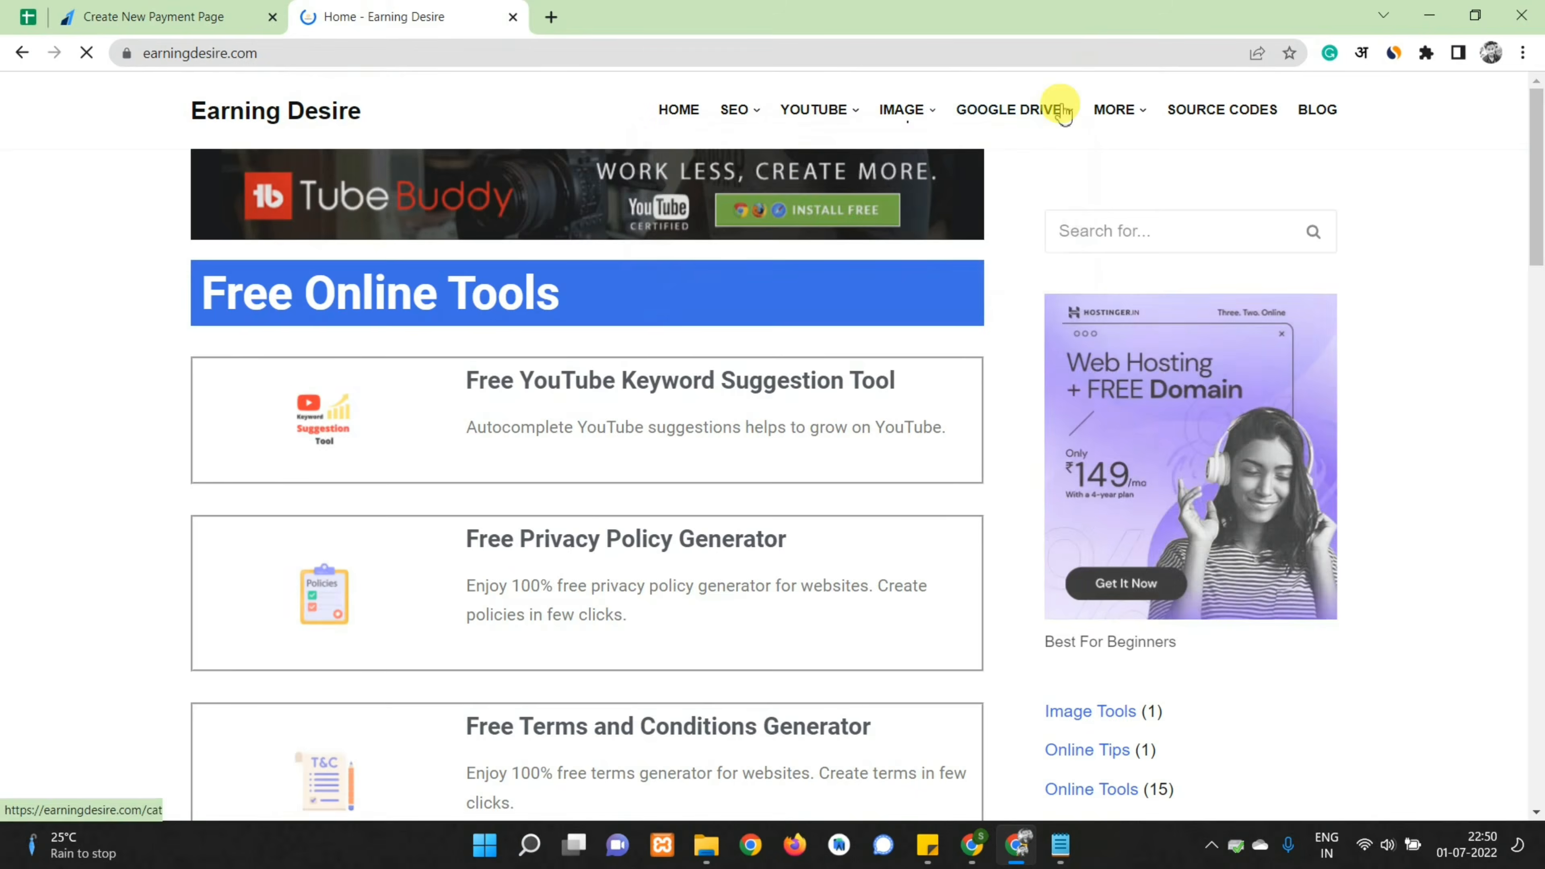
mouse_move(1140, 116)
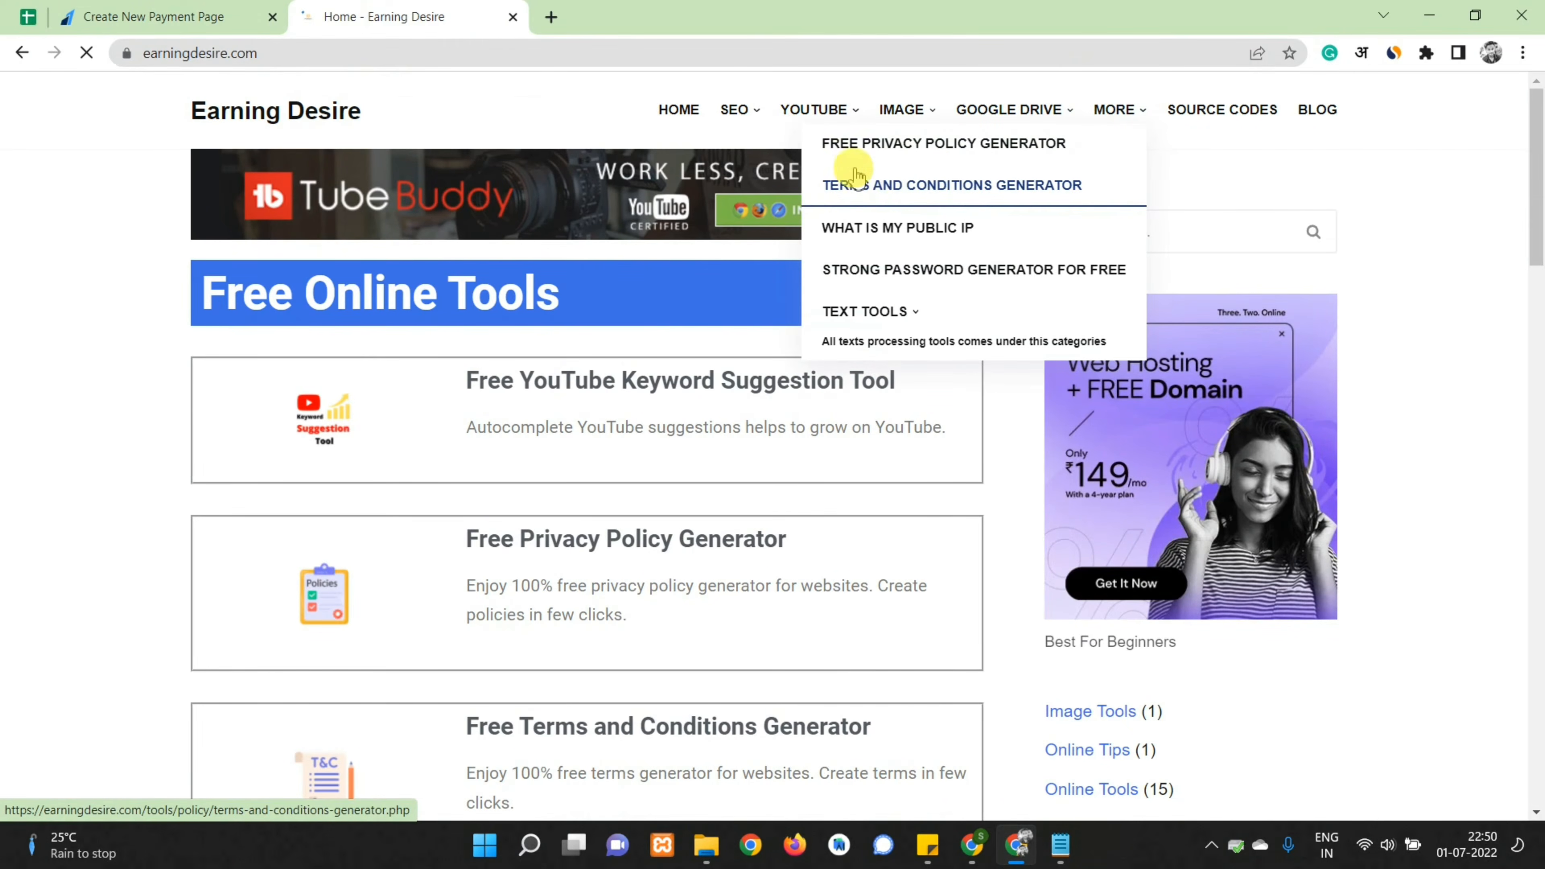
click(1026, 185)
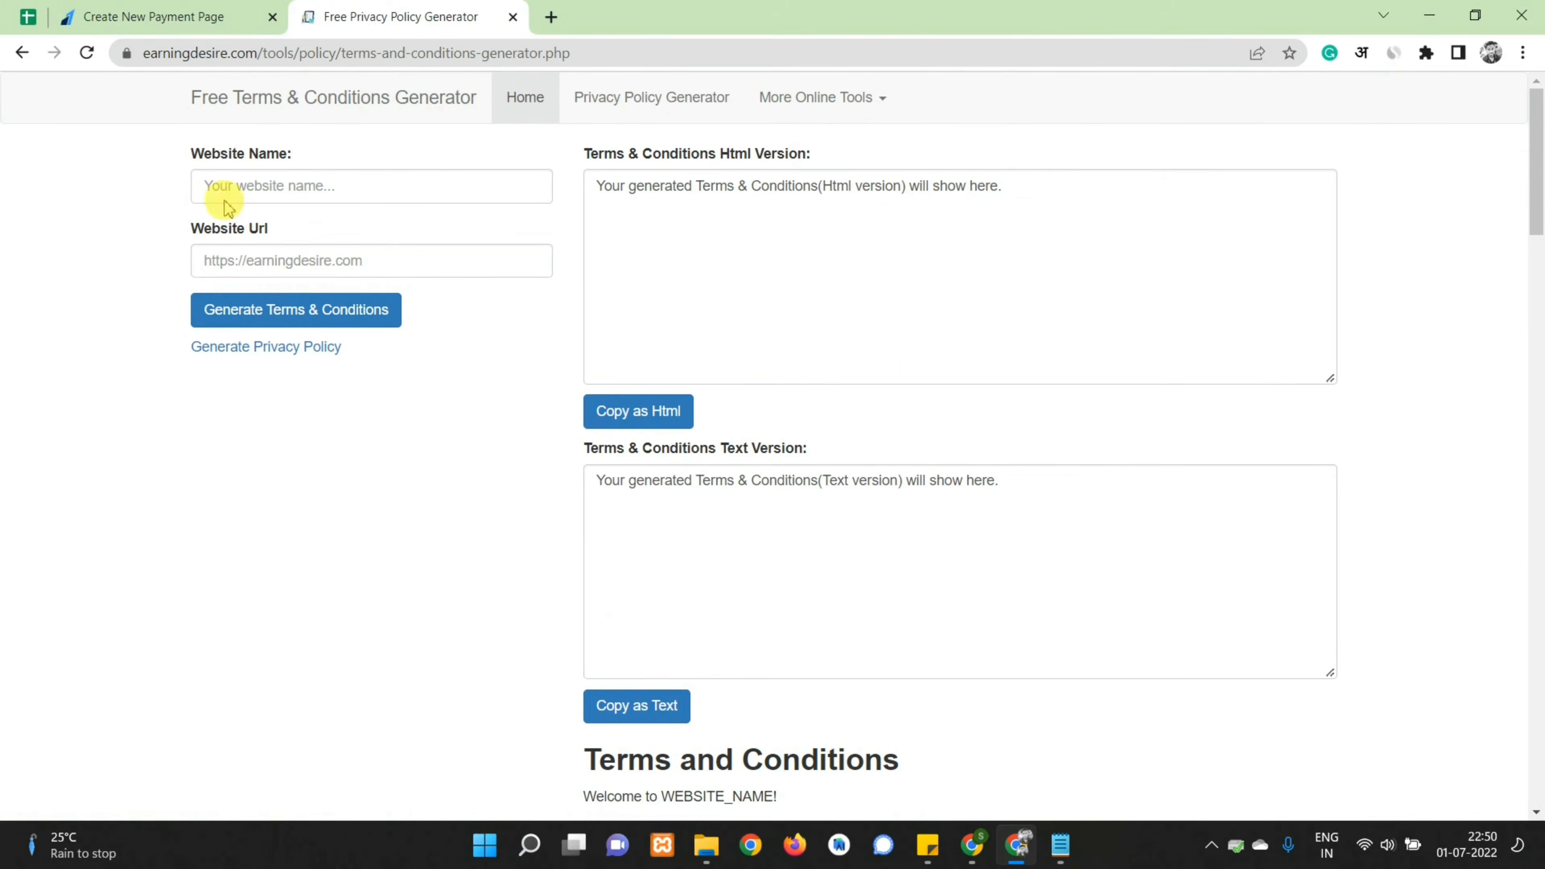
scroll(183, 420, down, 2)
Back on the payment page draft, add and then dismiss an empty terms entry
click(132, 7)
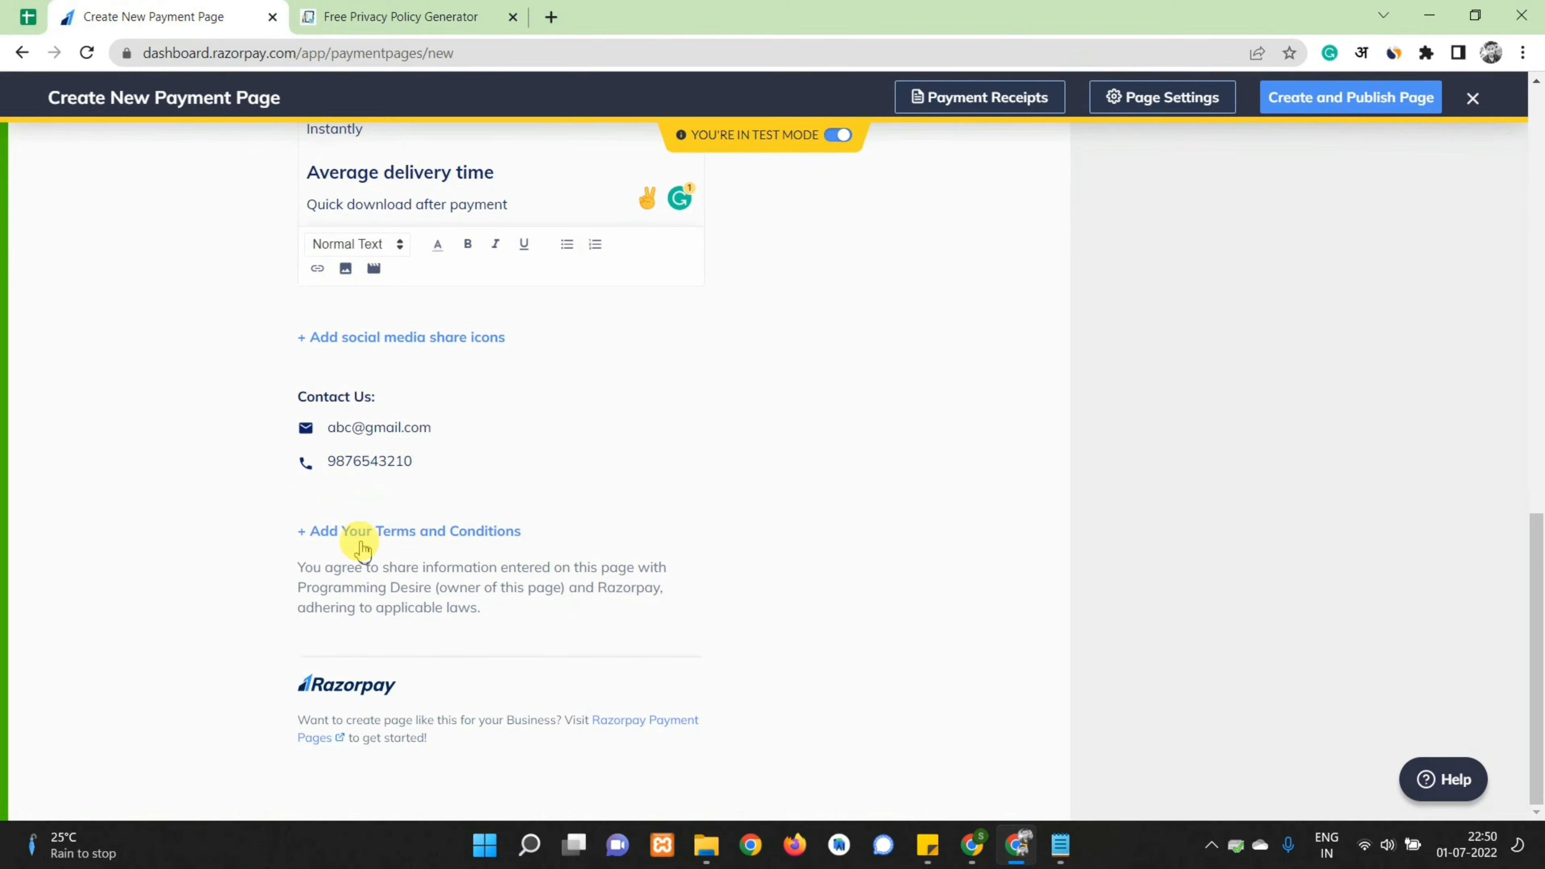
click(337, 533)
click(234, 562)
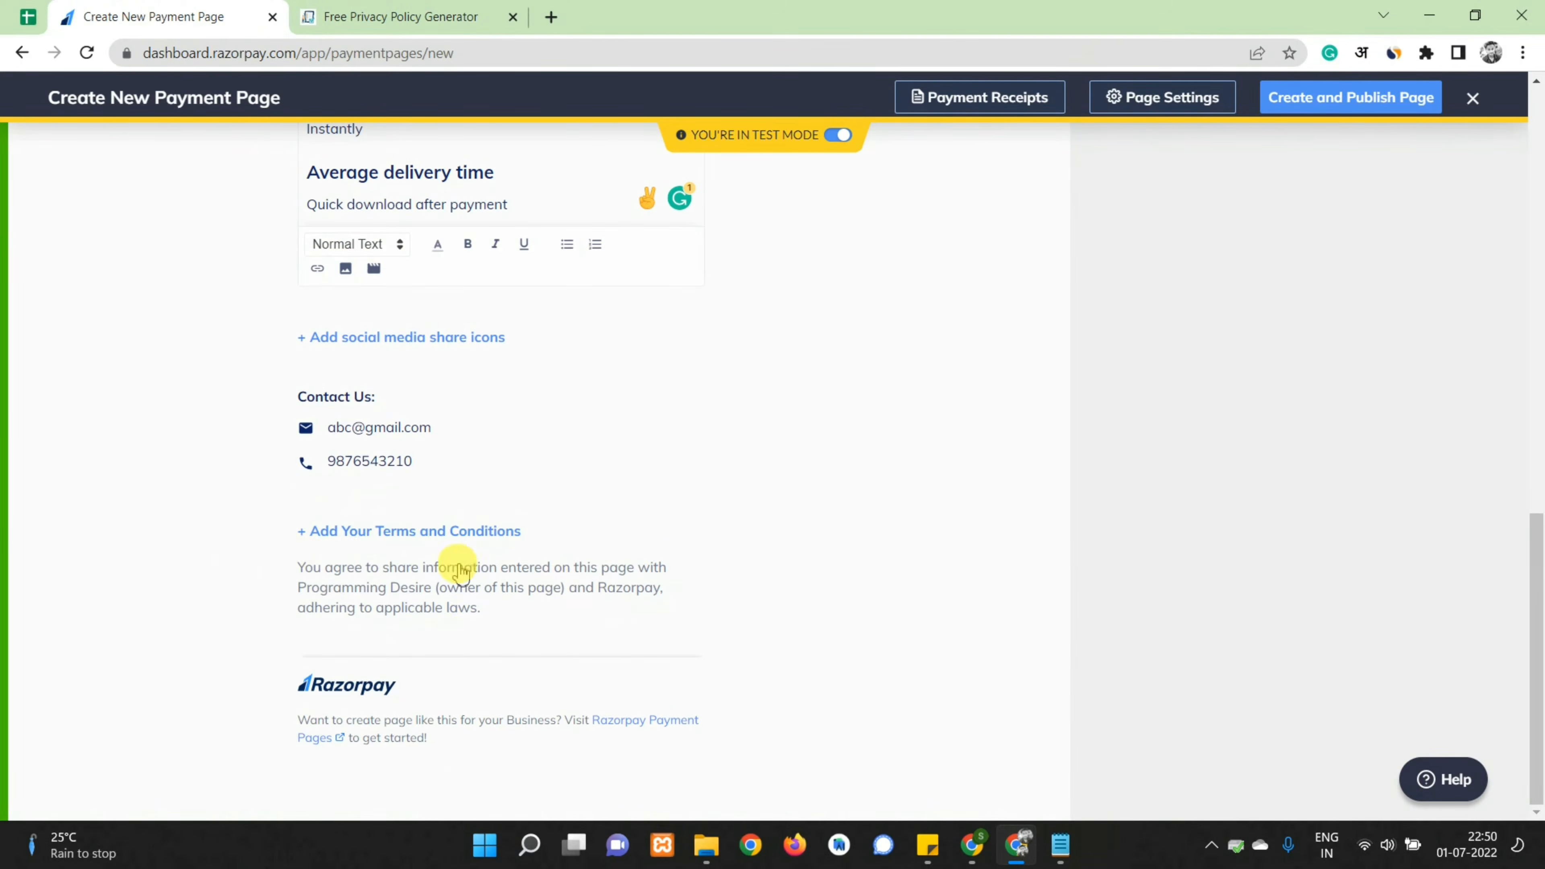
scroll(609, 547, up, 6)
scroll(618, 539, up, 10)
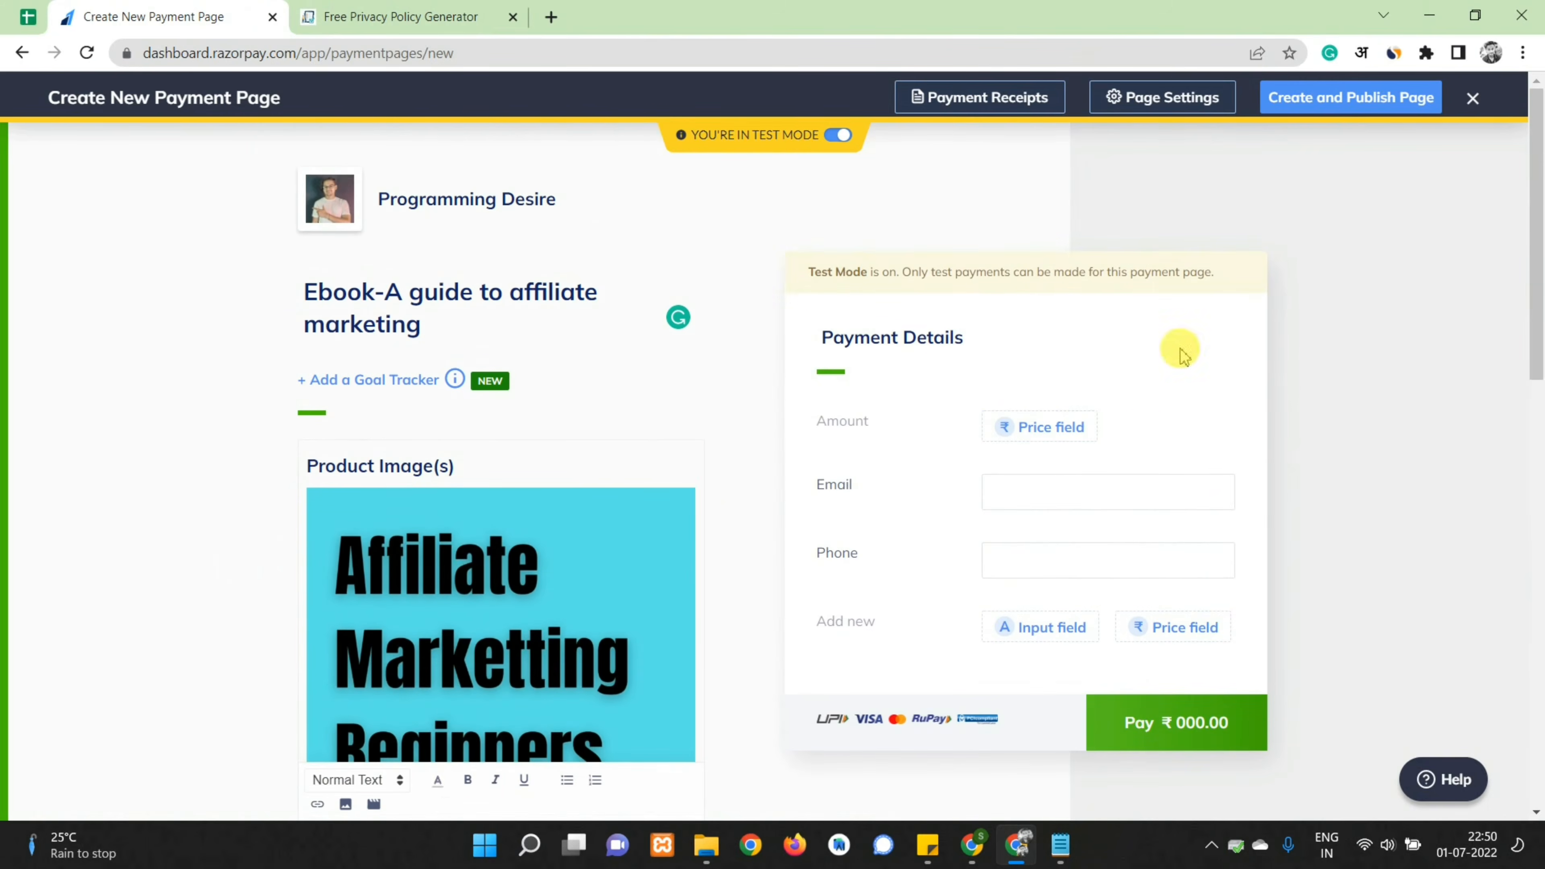
Make the Amount a Fixed Amount of ₹29.00 and save it
click(1028, 429)
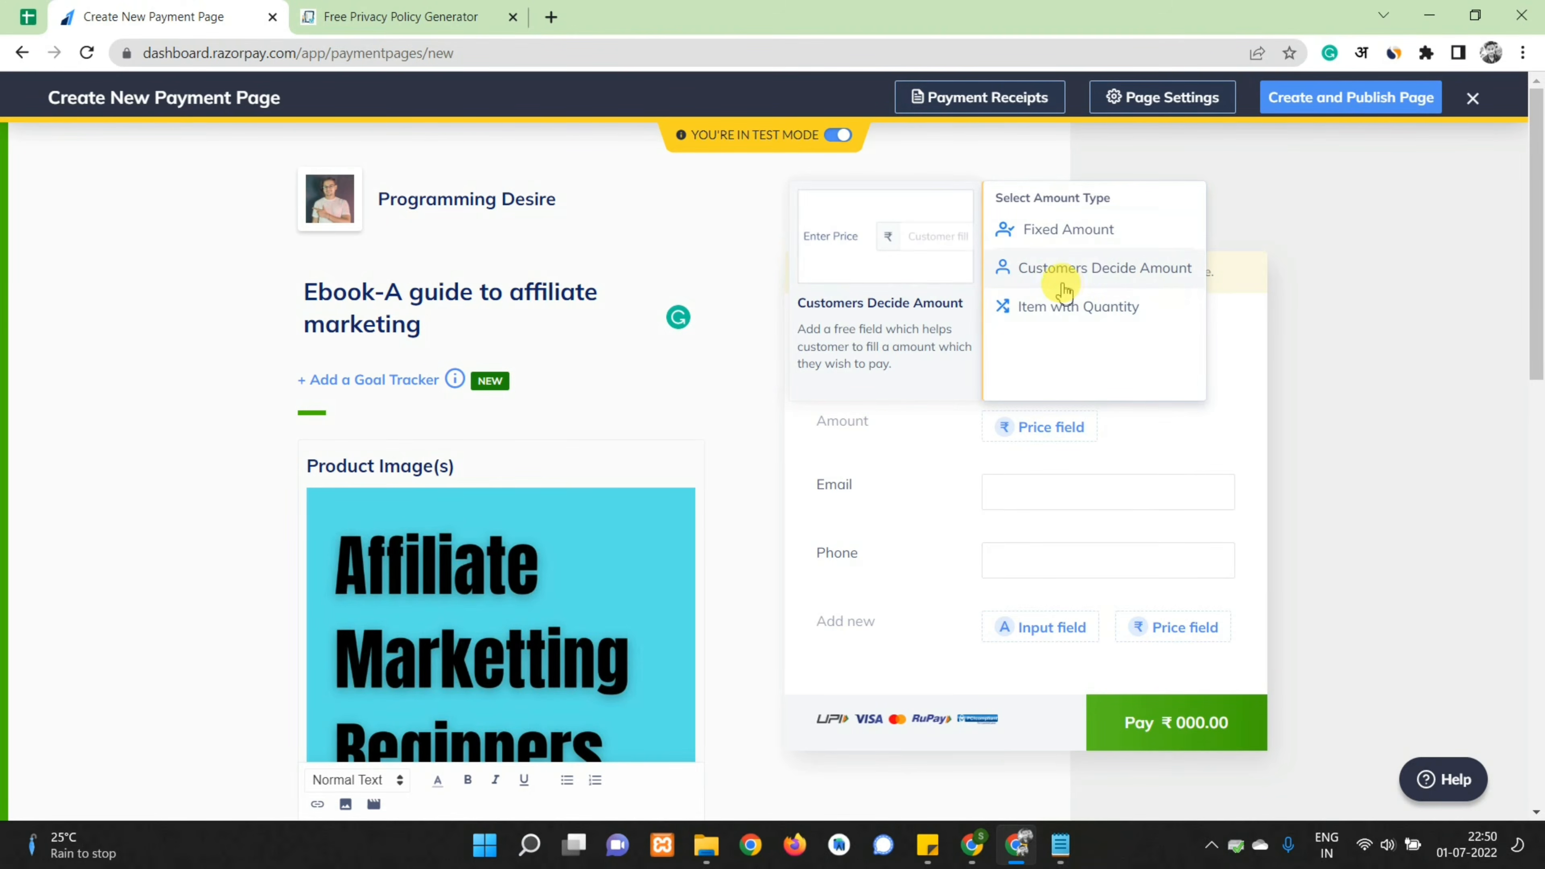
click(1062, 229)
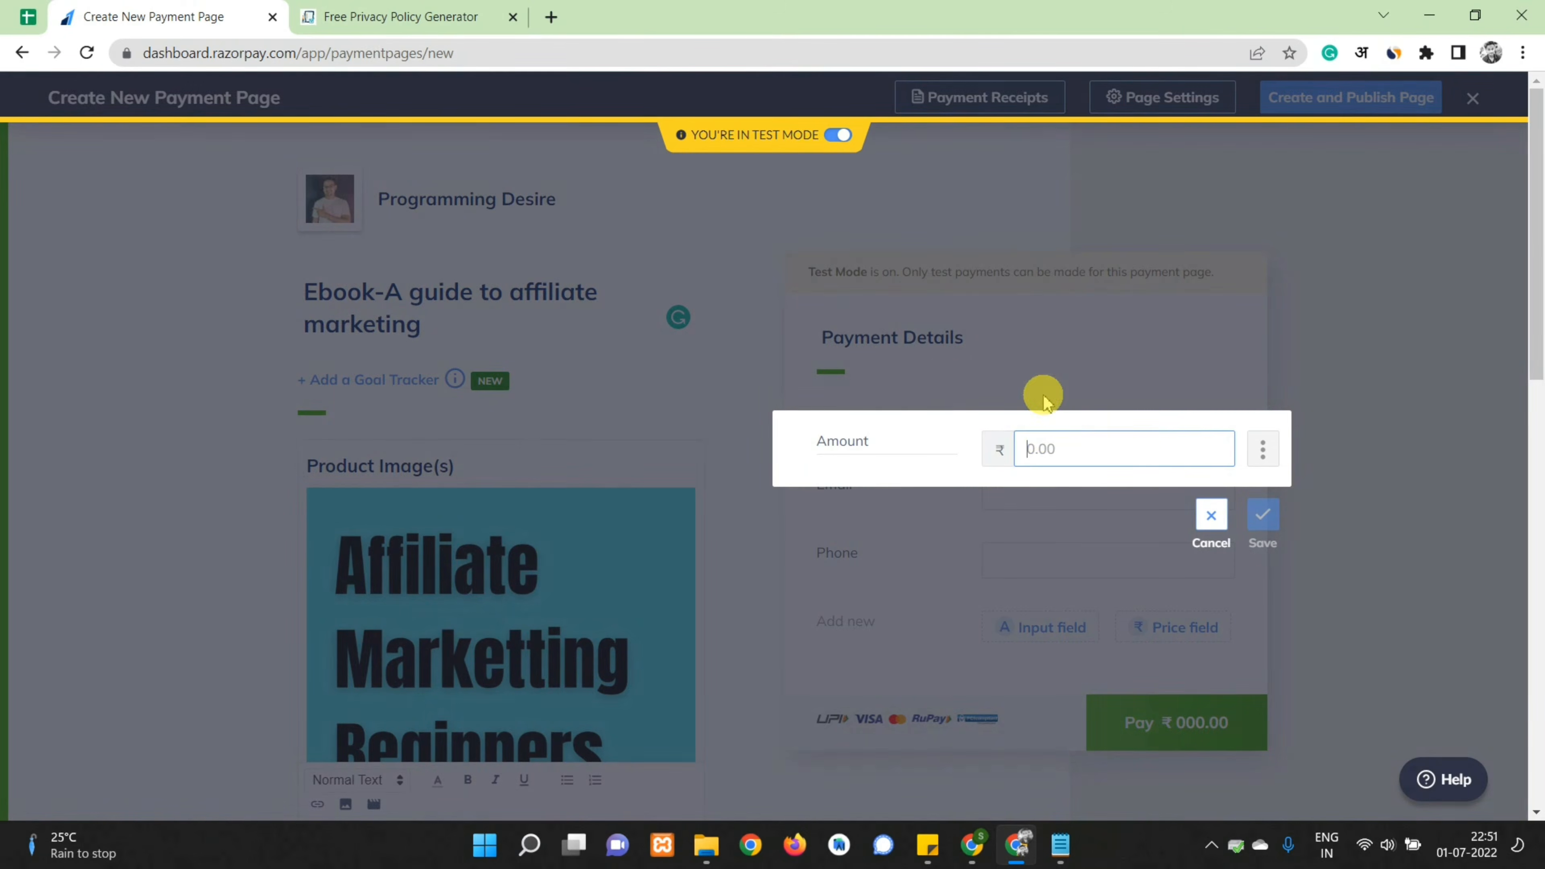
click(1043, 438)
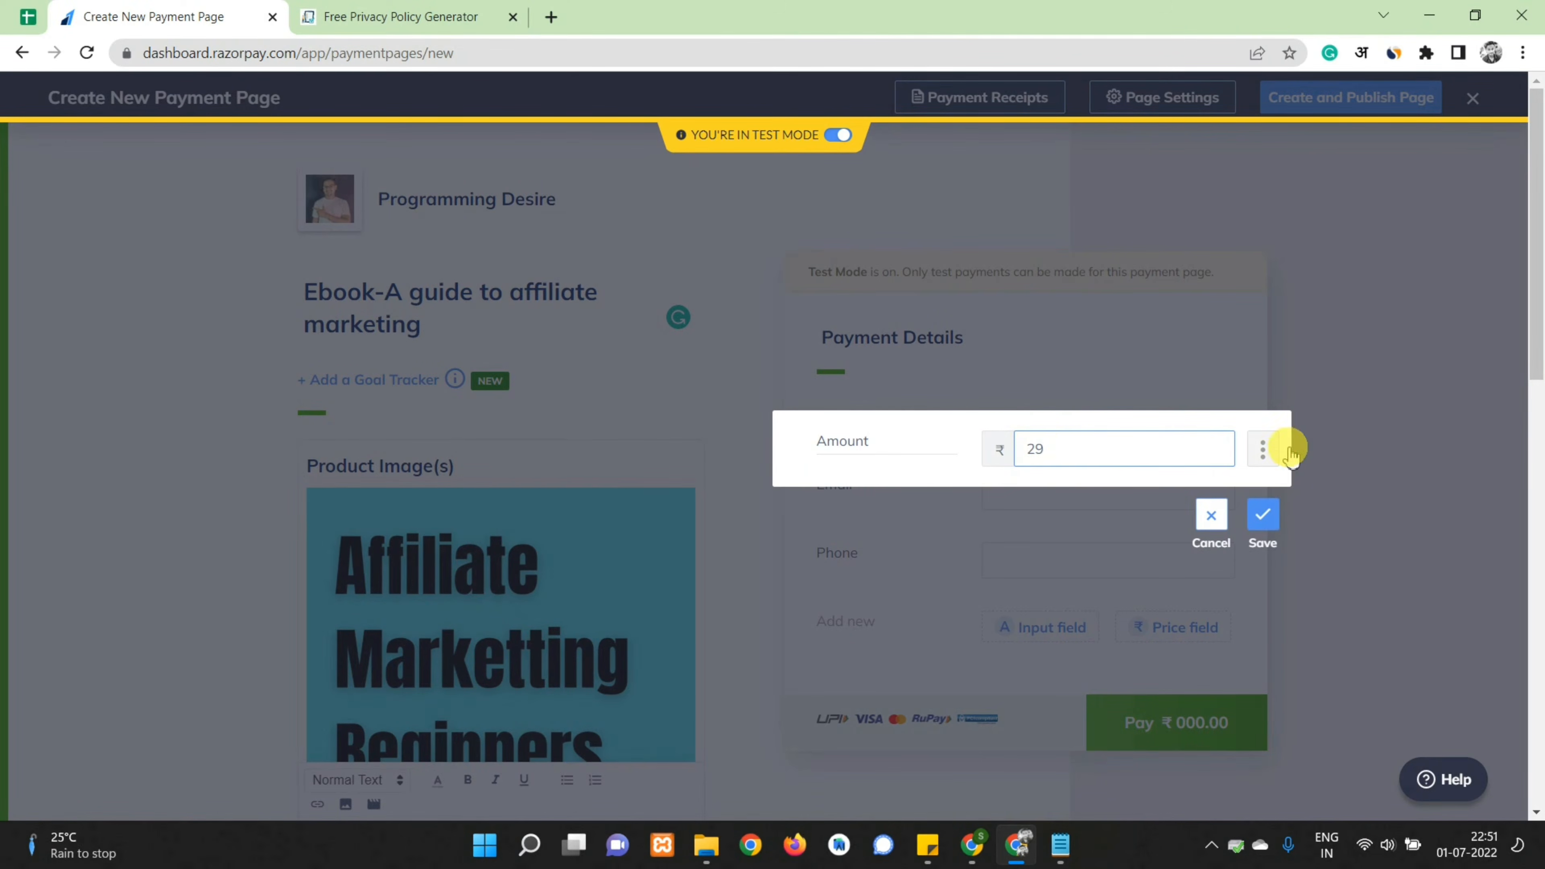
click(1263, 515)
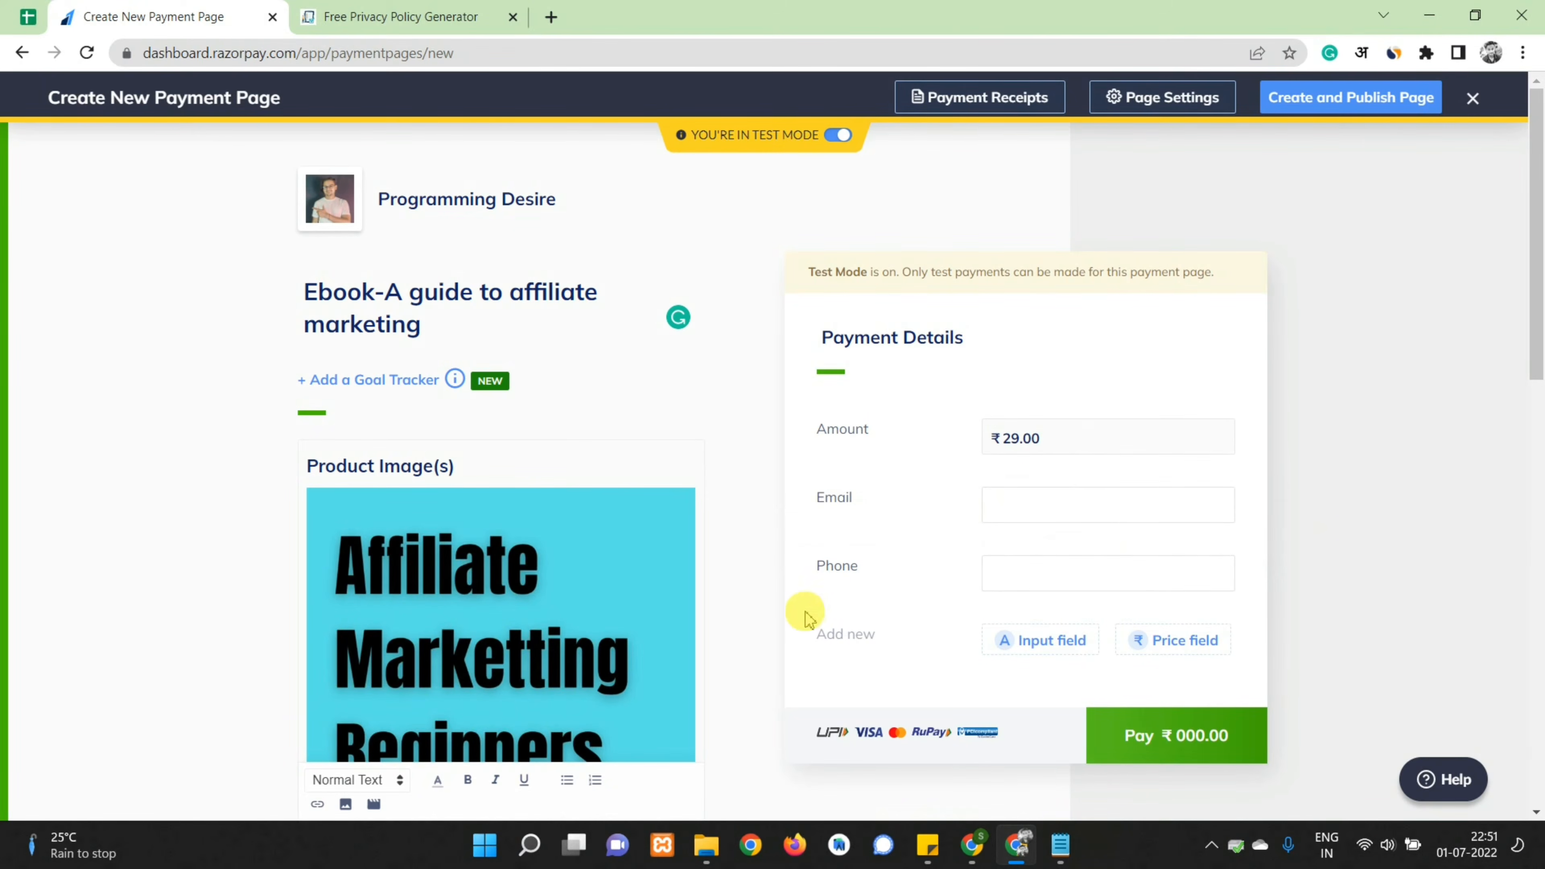
scroll(915, 583, down, 2)
scroll(915, 582, down, 10)
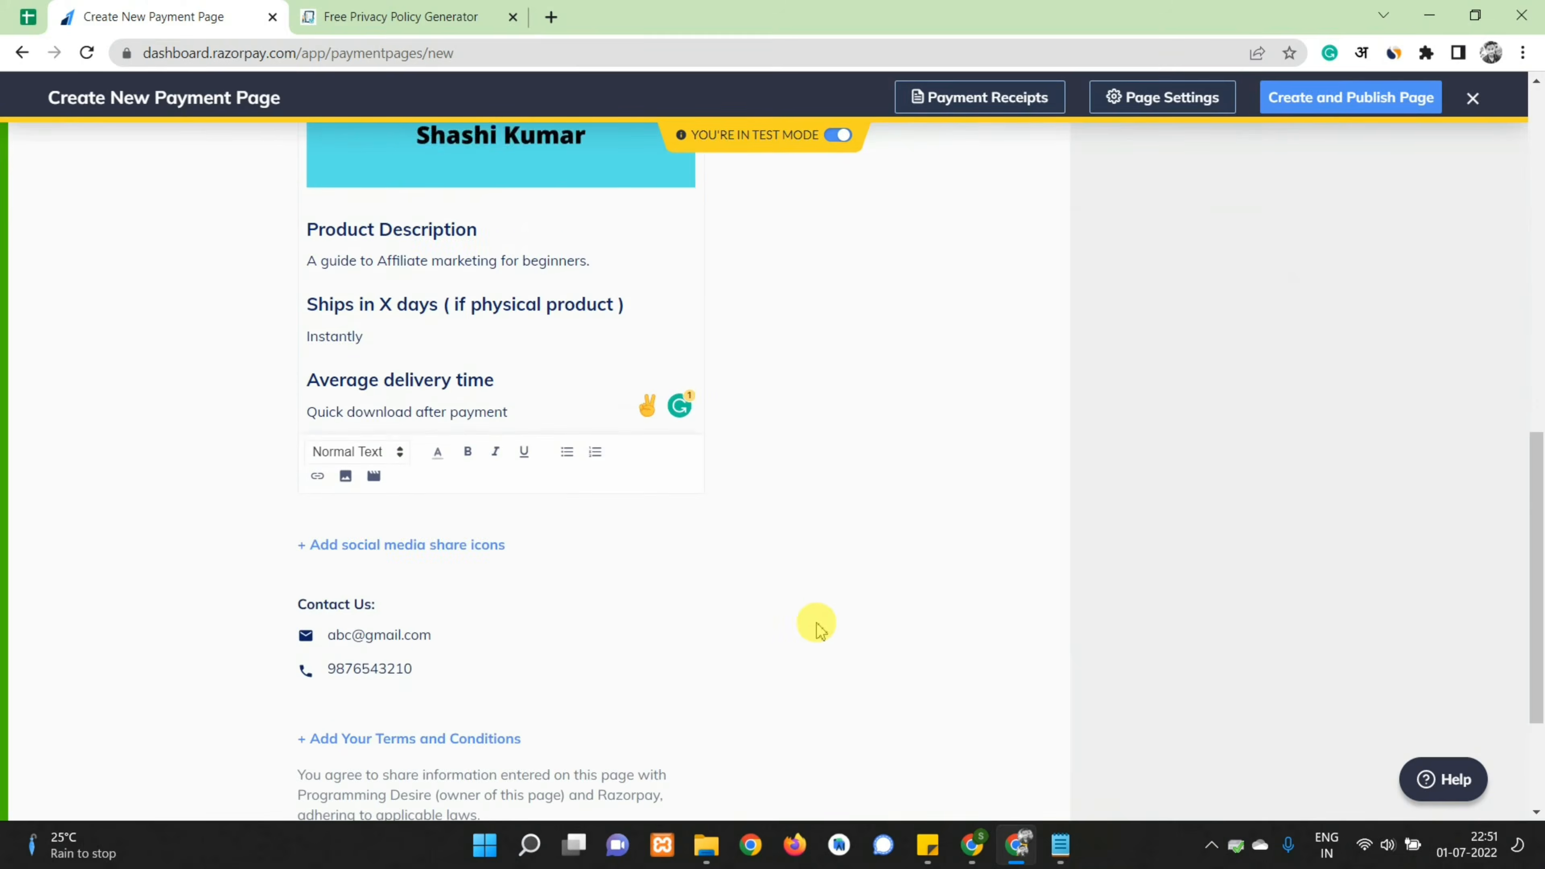
scroll(787, 638, up, 12)
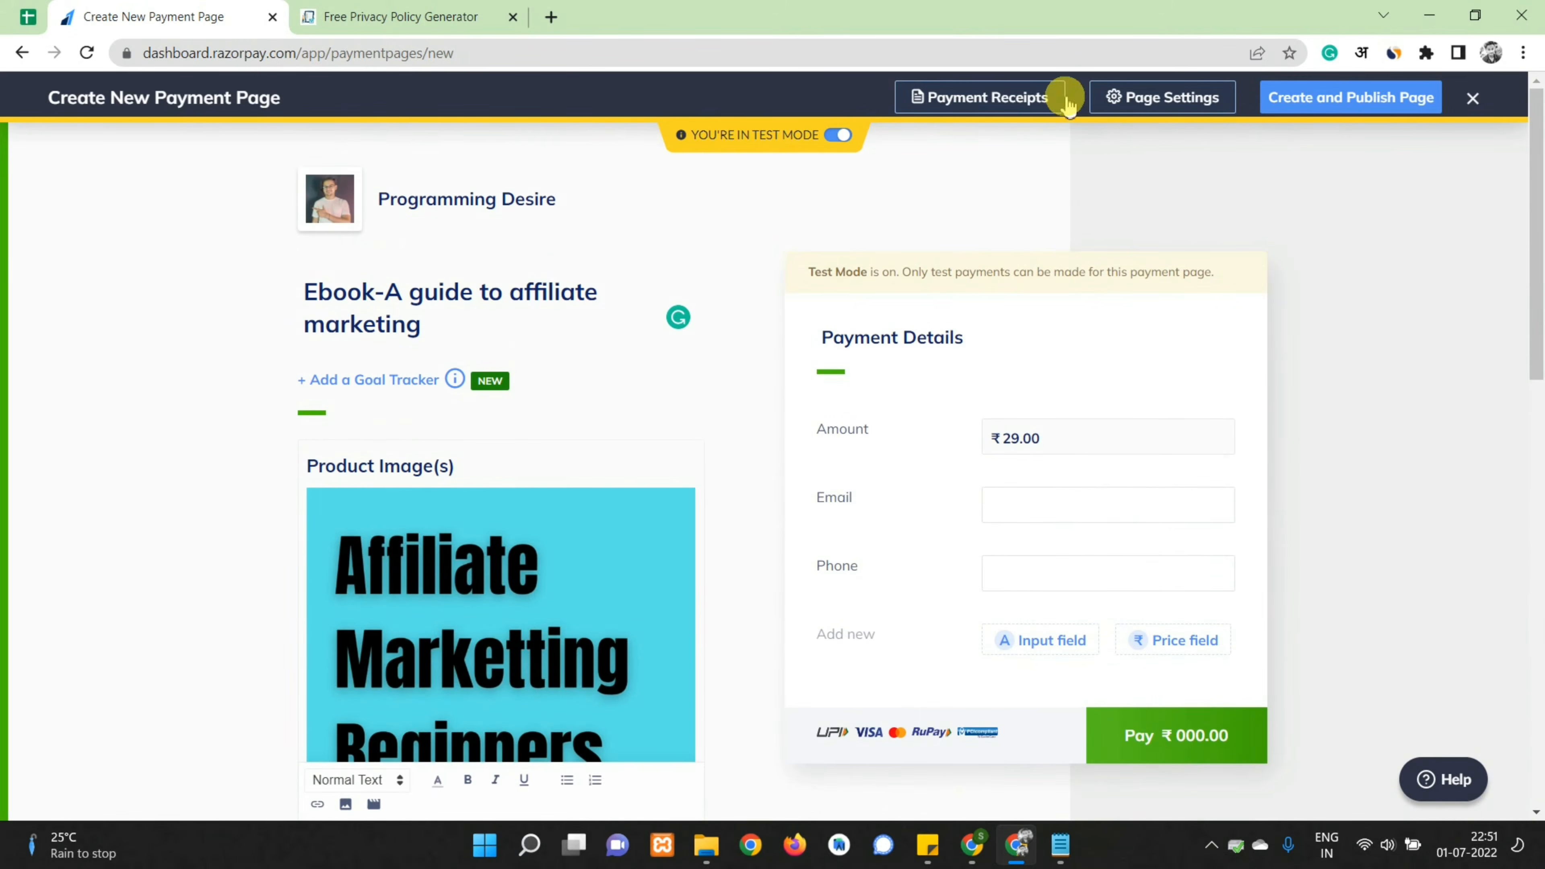
In Page Settings, turn on Redirect to your website
click(1149, 101)
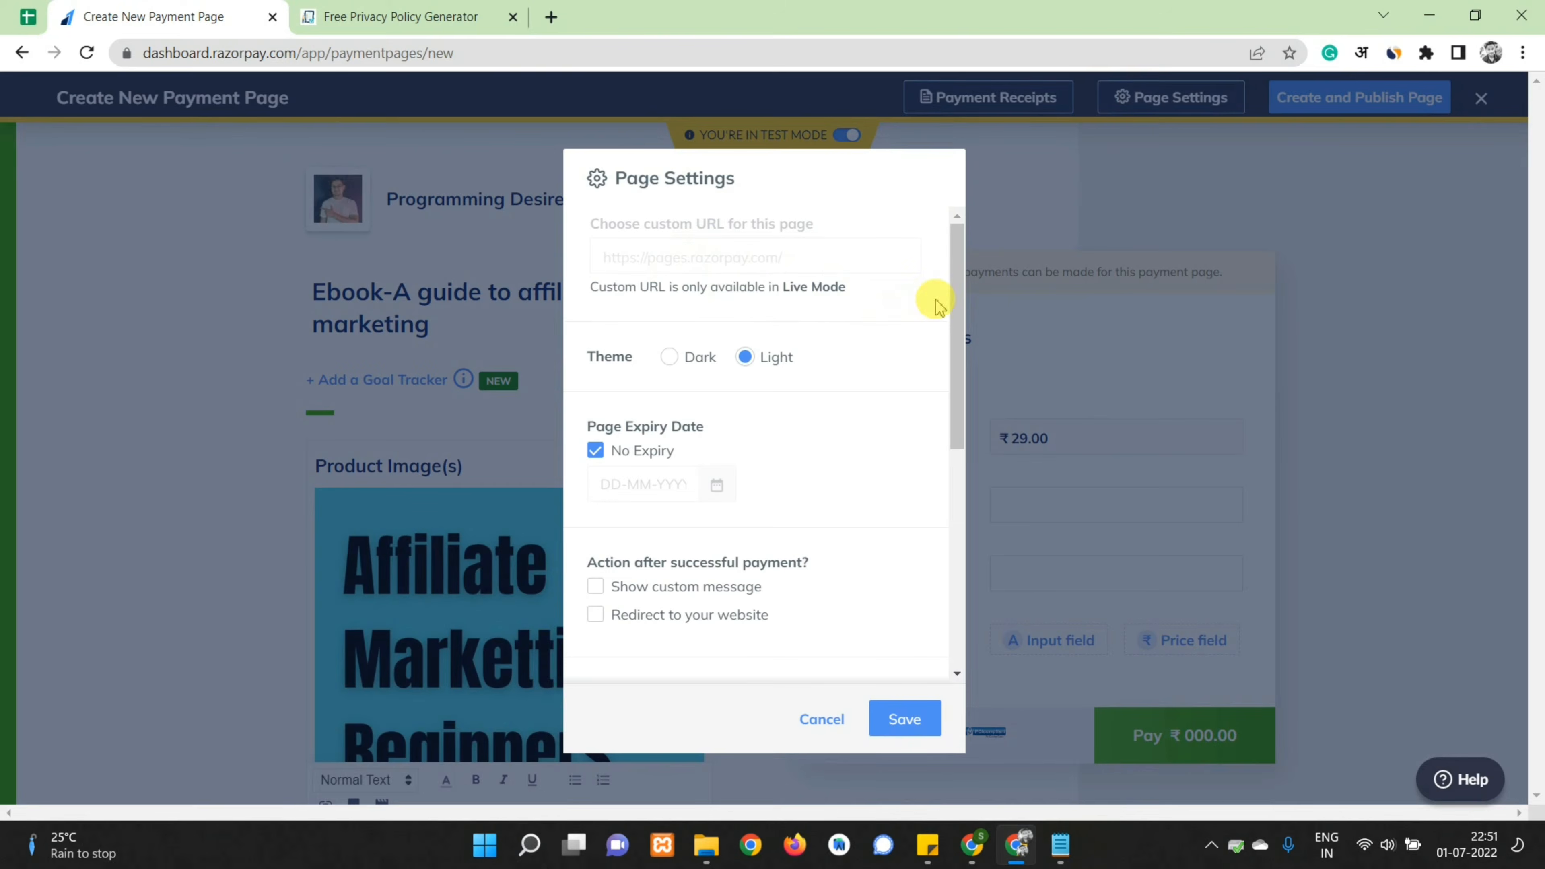
drag(955, 293, 981, 424)
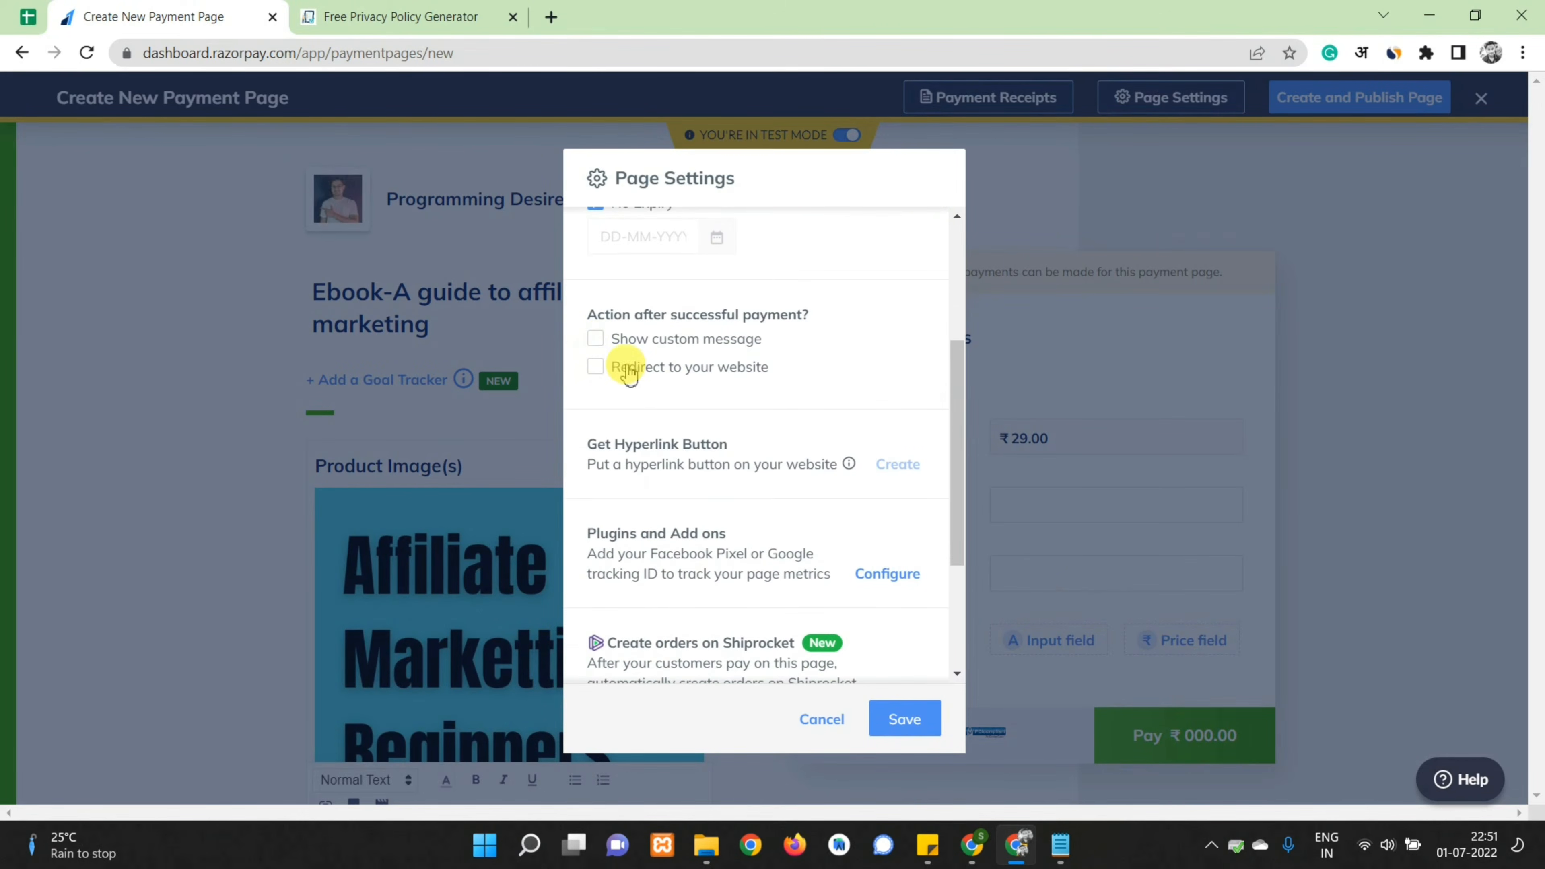
drag(768, 368, 615, 371)
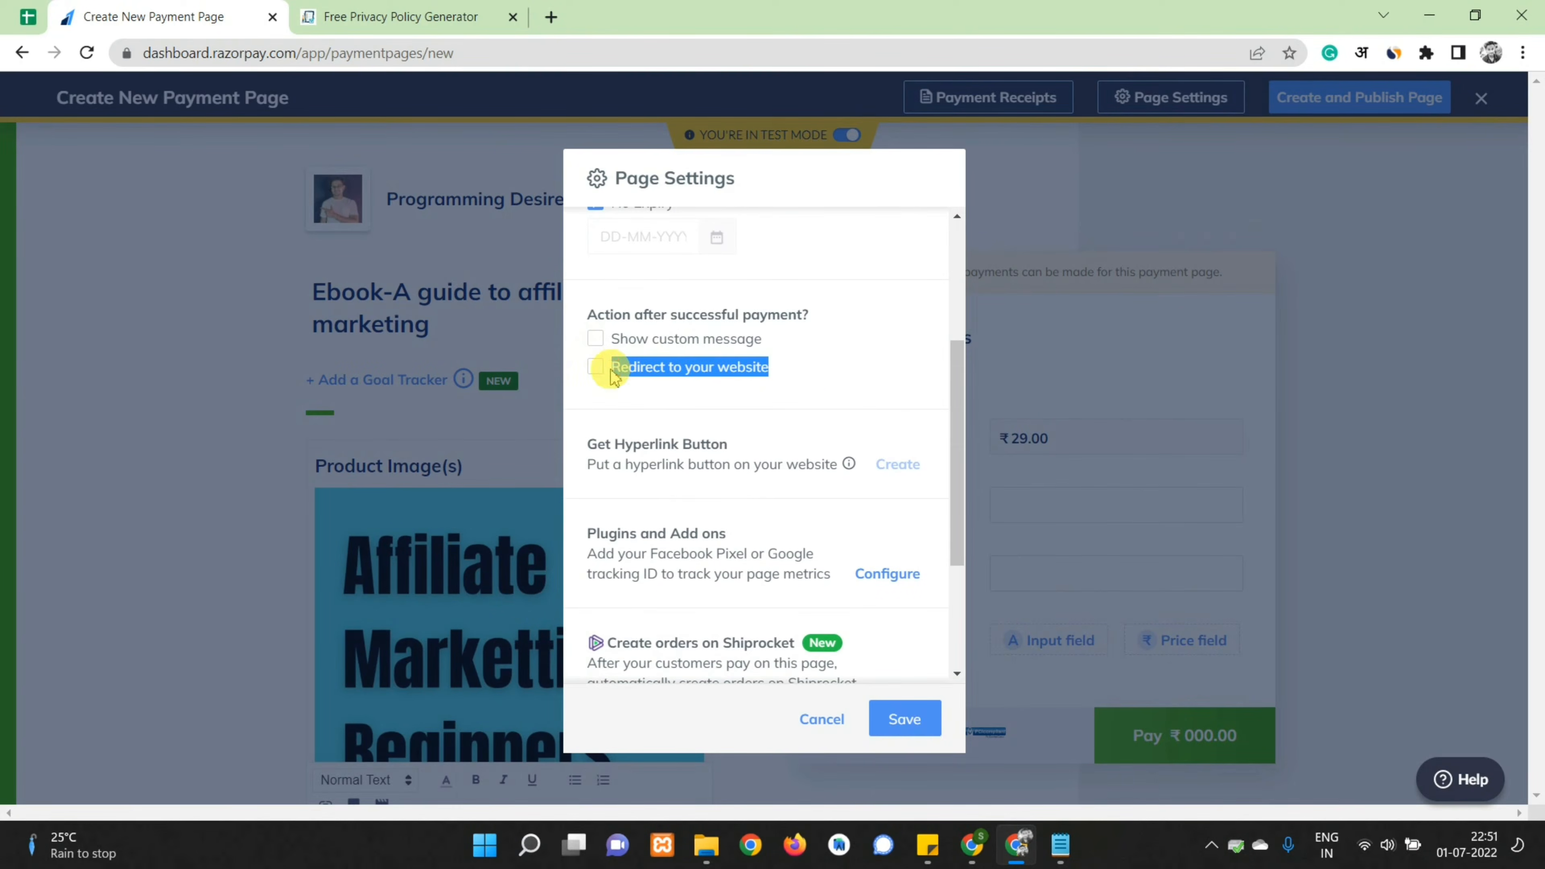
click(611, 369)
click(641, 401)
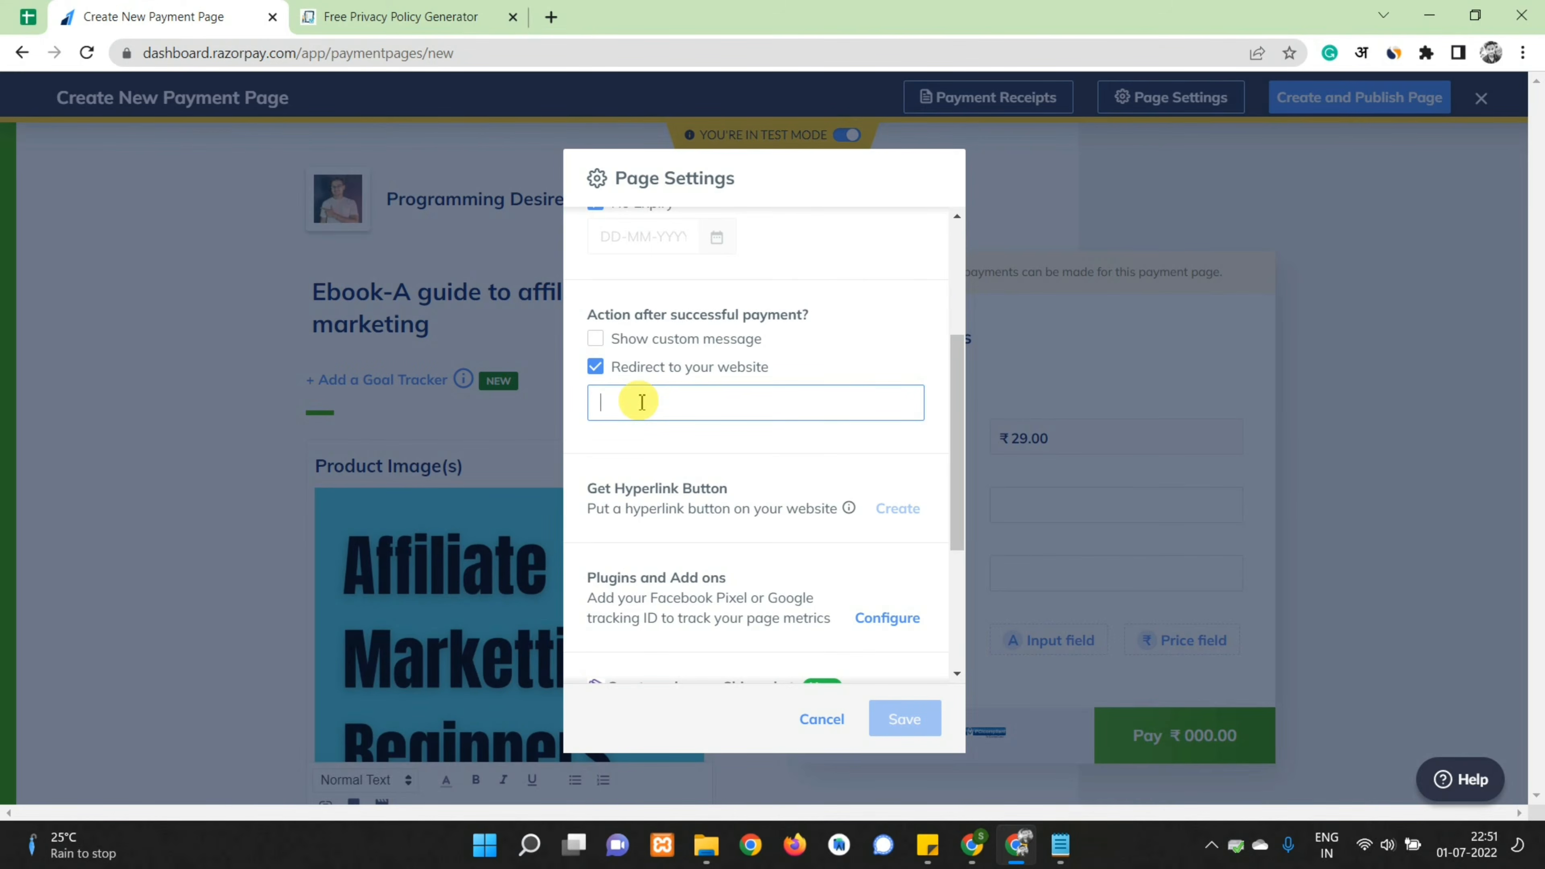
Paste the Drive download link from Notepad as the redirect URL and save the settings
click(1059, 844)
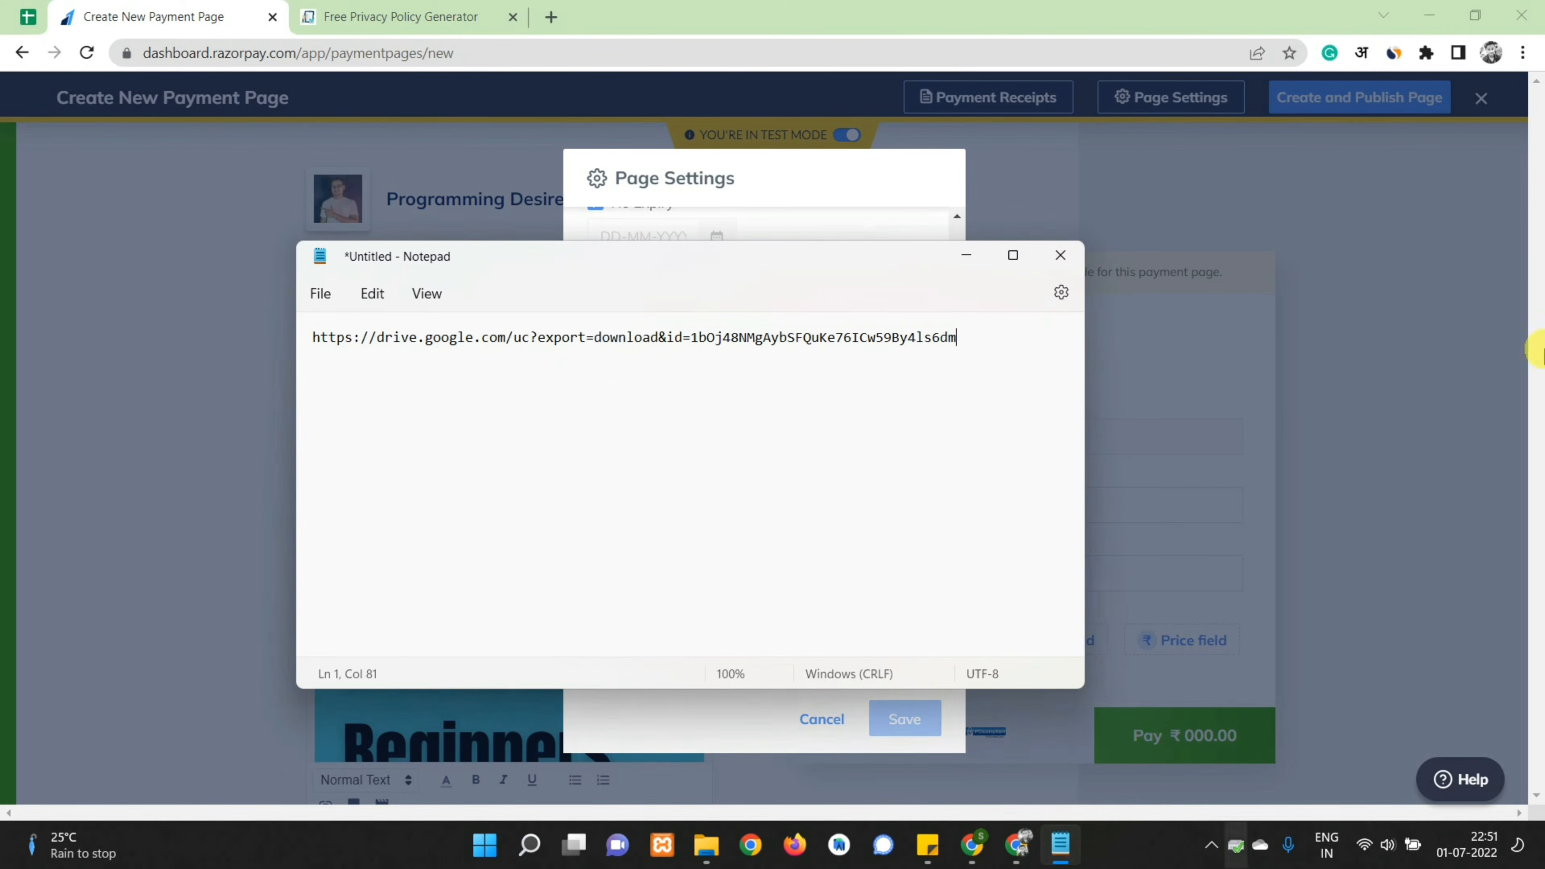
drag(964, 350, 304, 346)
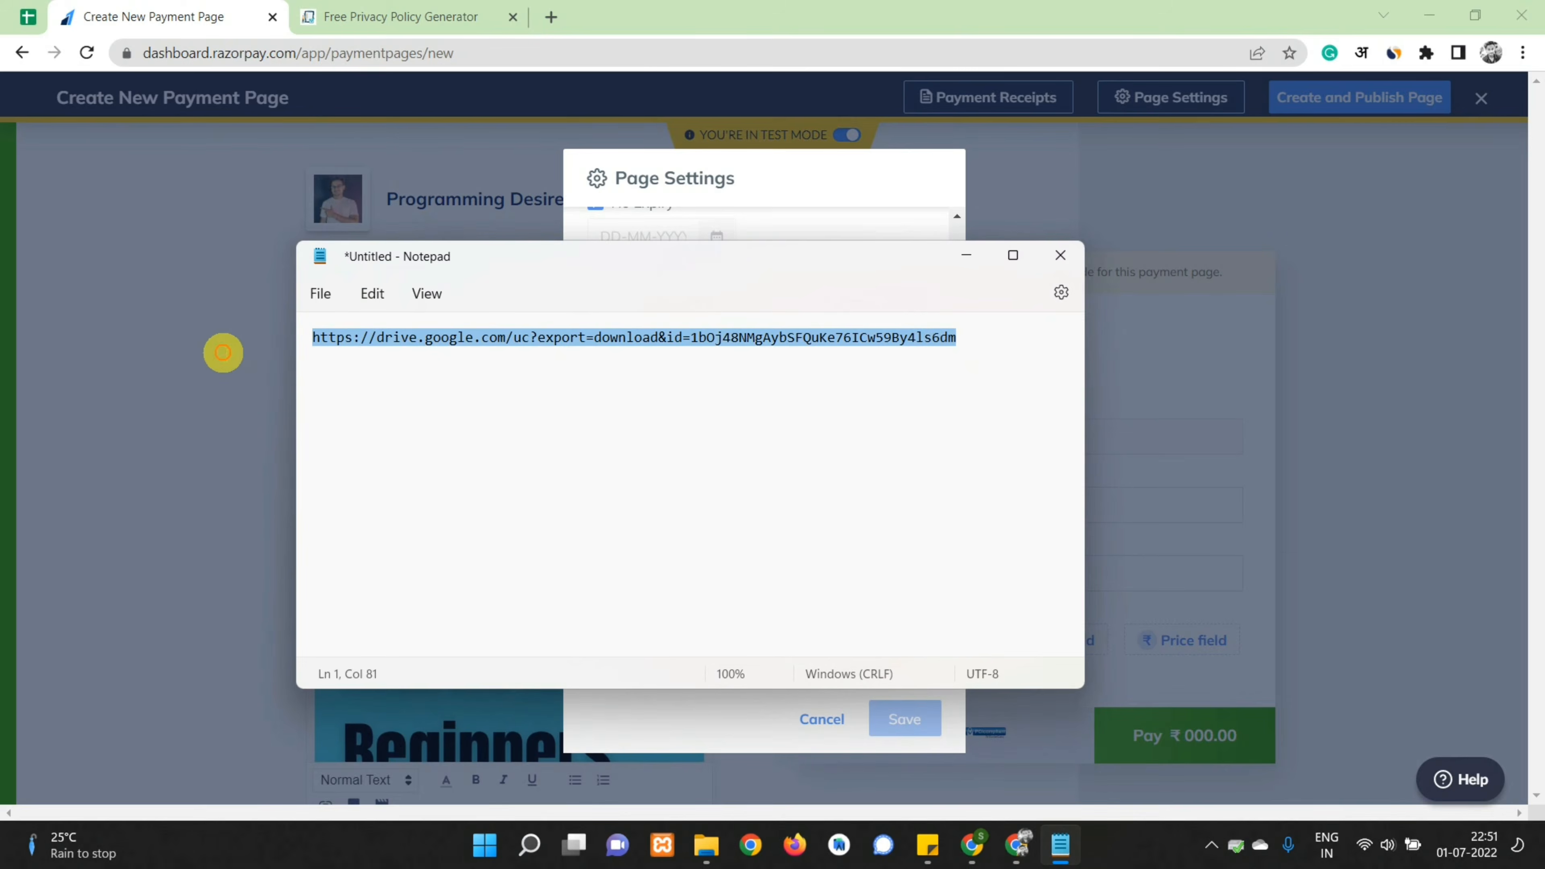
key(ctrl+c)
click(712, 146)
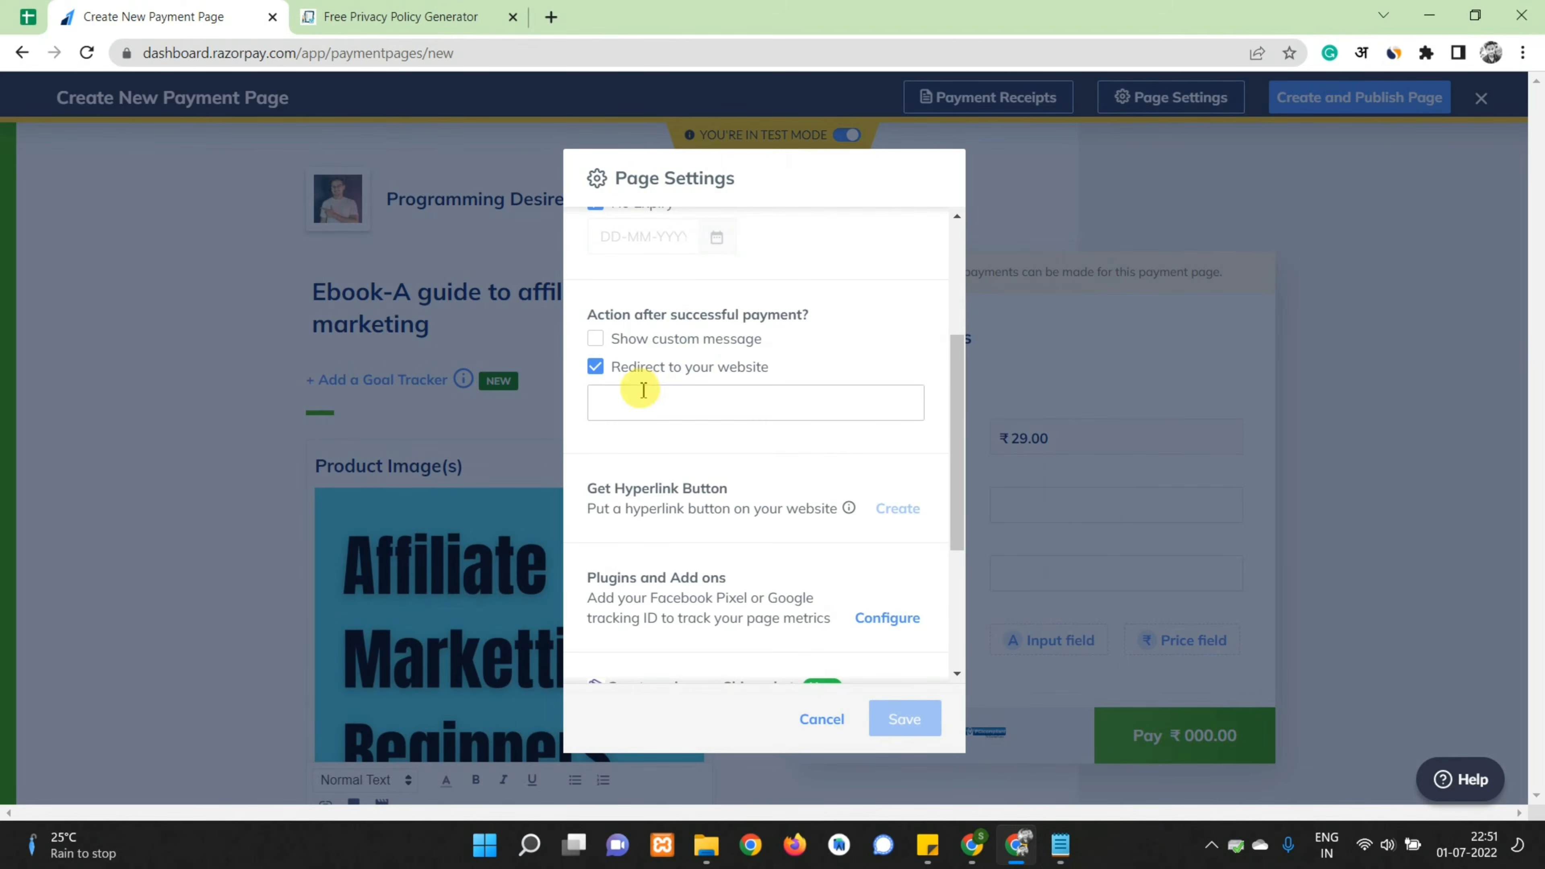
click(633, 403)
key(ctrl+v)
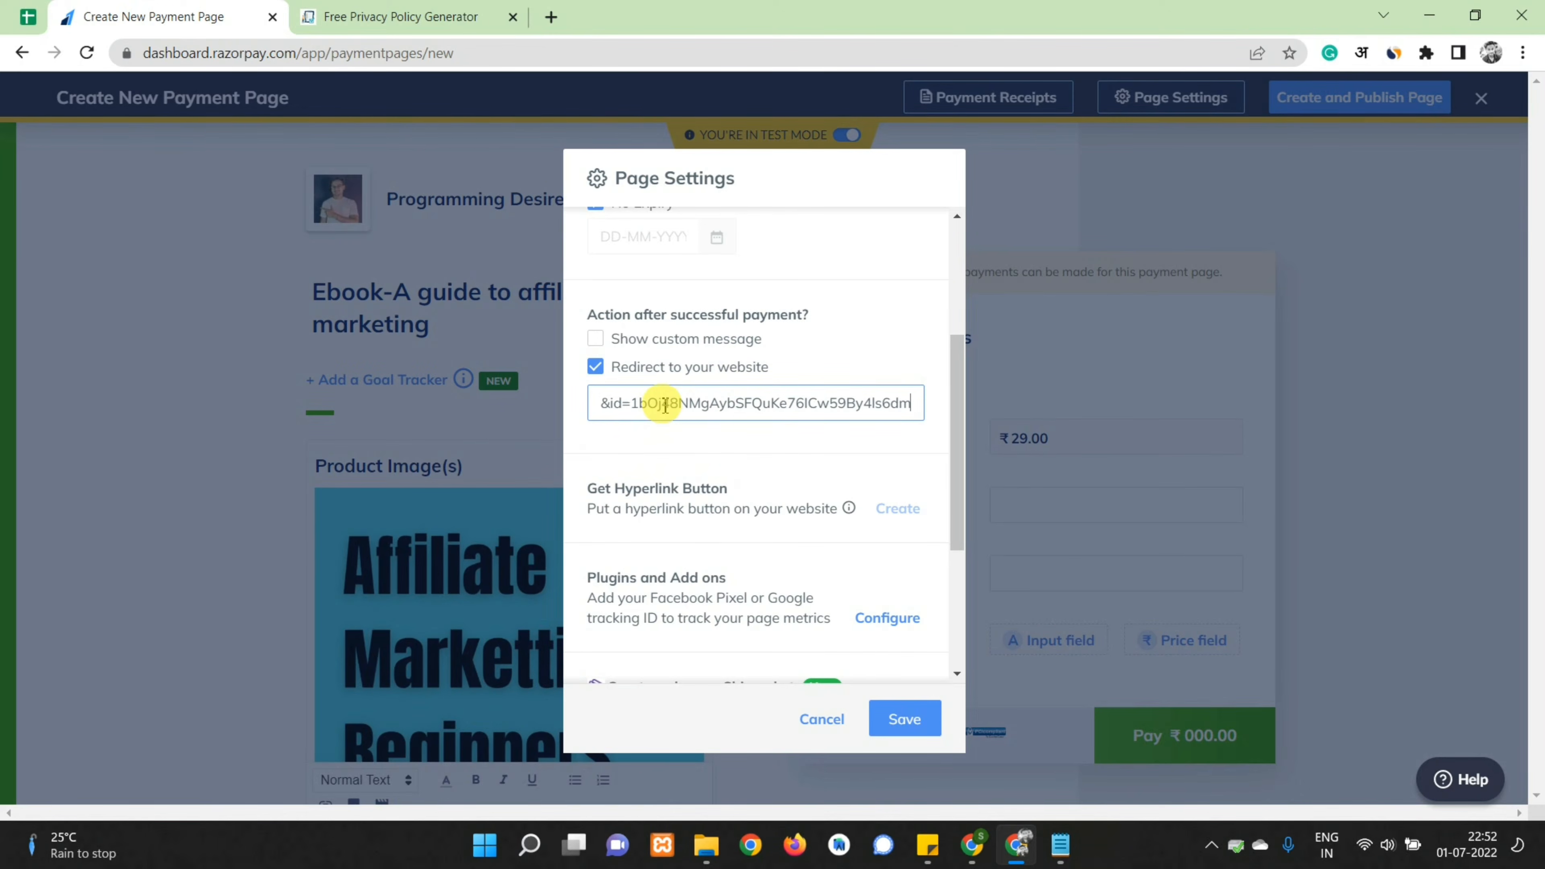
scroll(766, 524, down, 5)
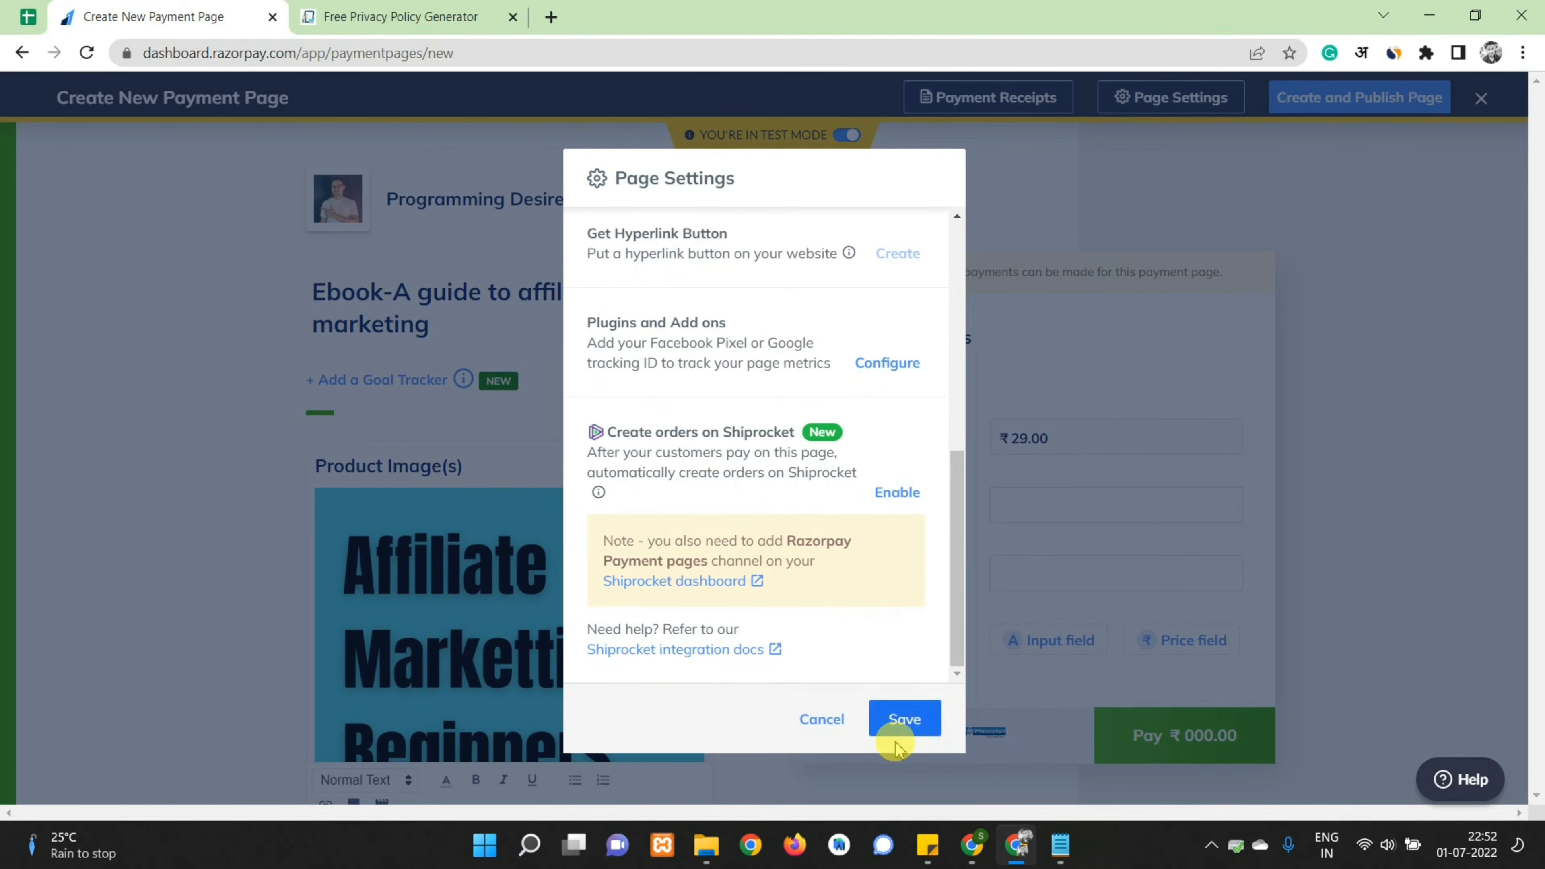
click(894, 721)
scroll(1058, 274, down, 12)
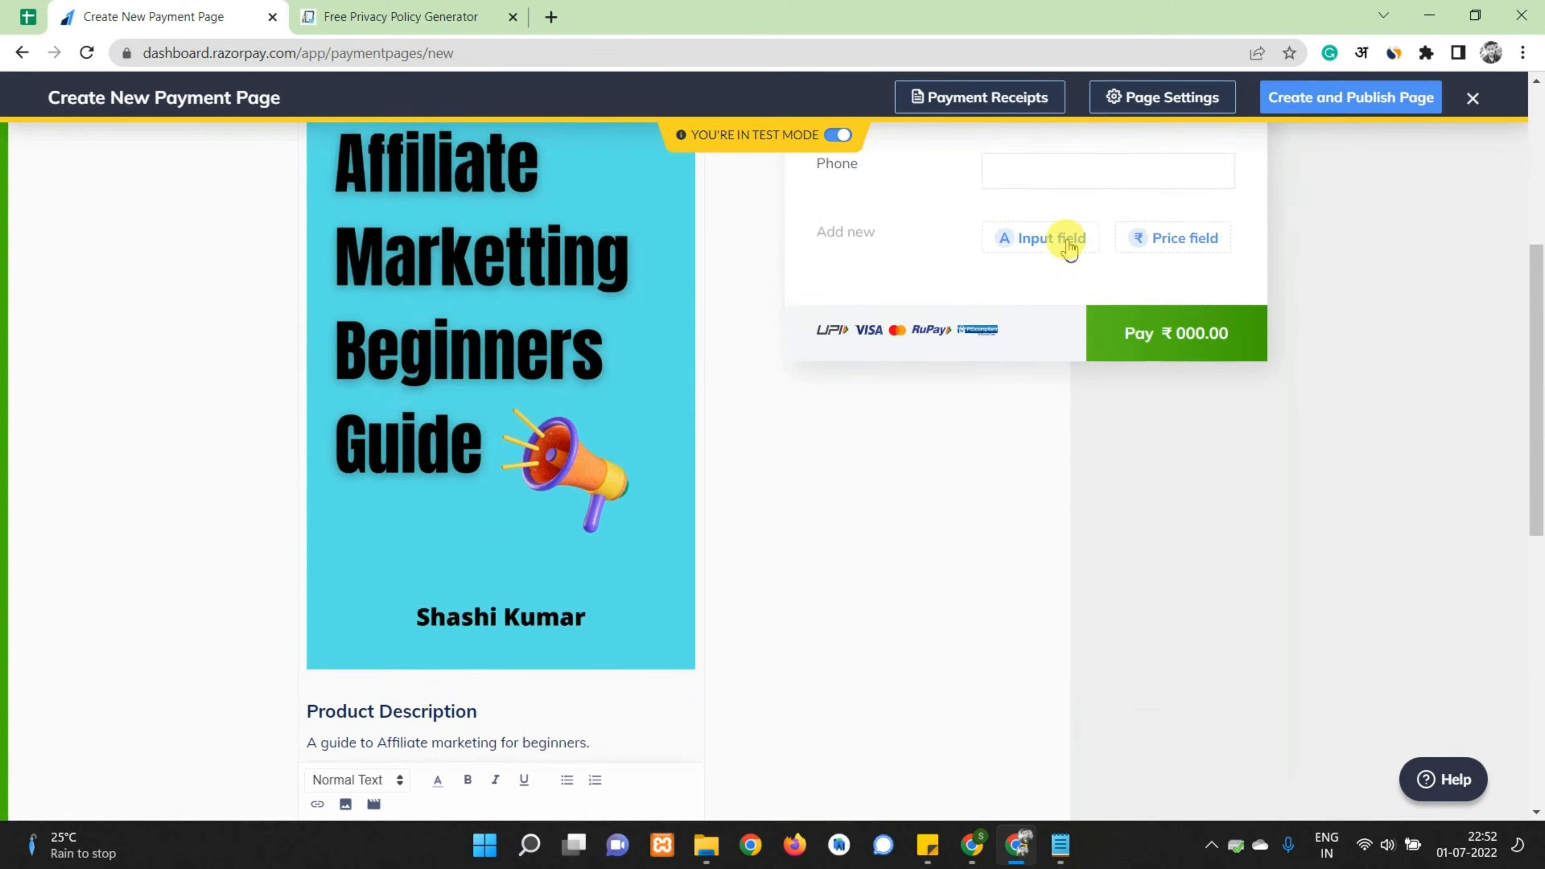
scroll(1037, 298, up, 12)
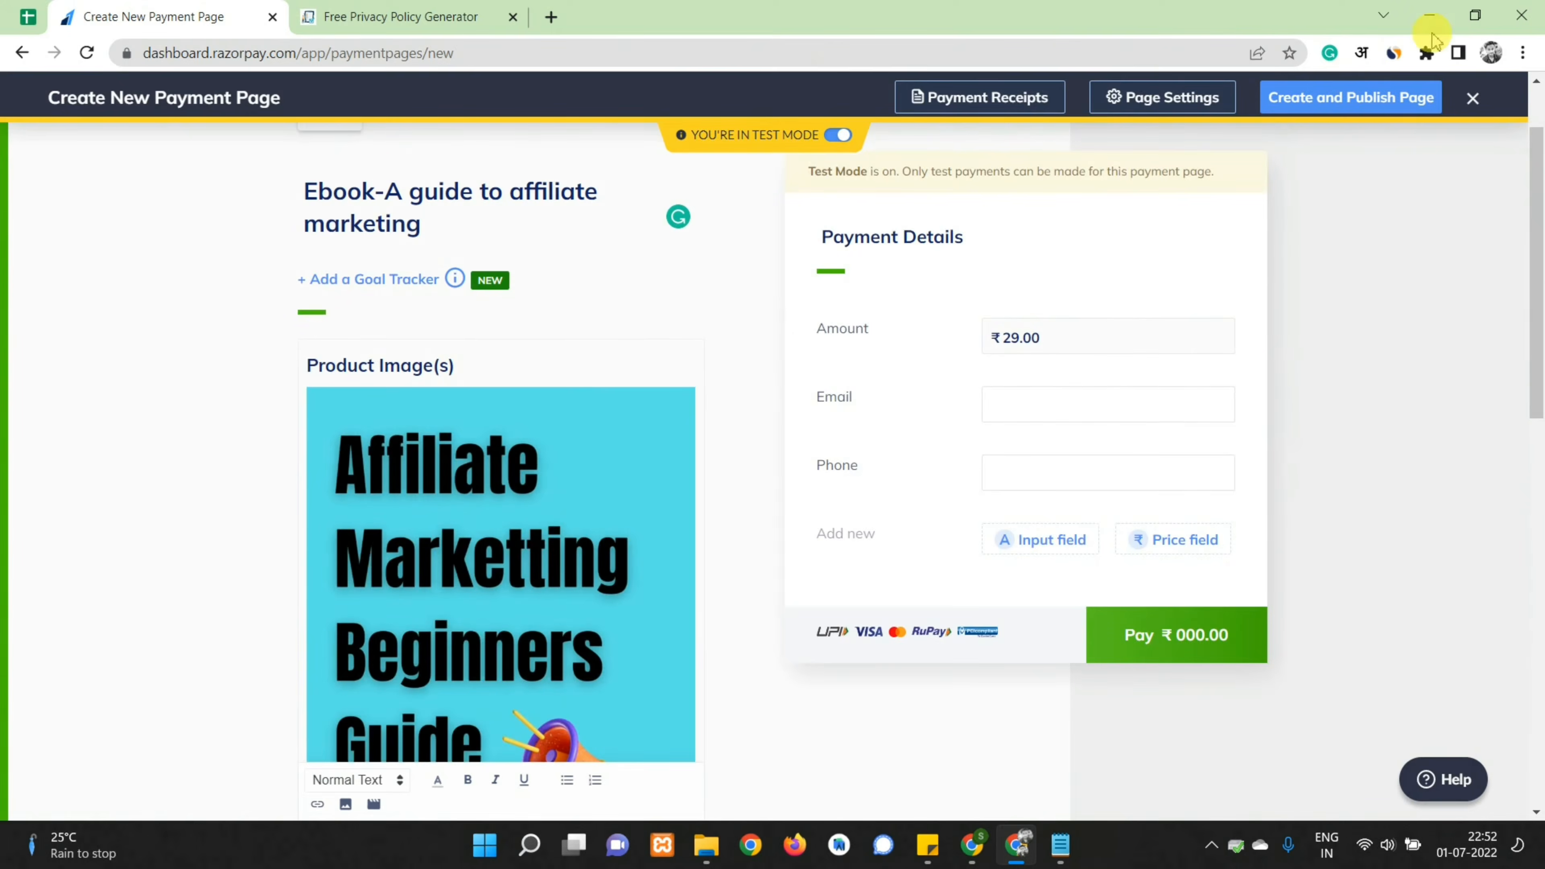
Publish the payment page and open its copied public link in a new tab
click(1361, 98)
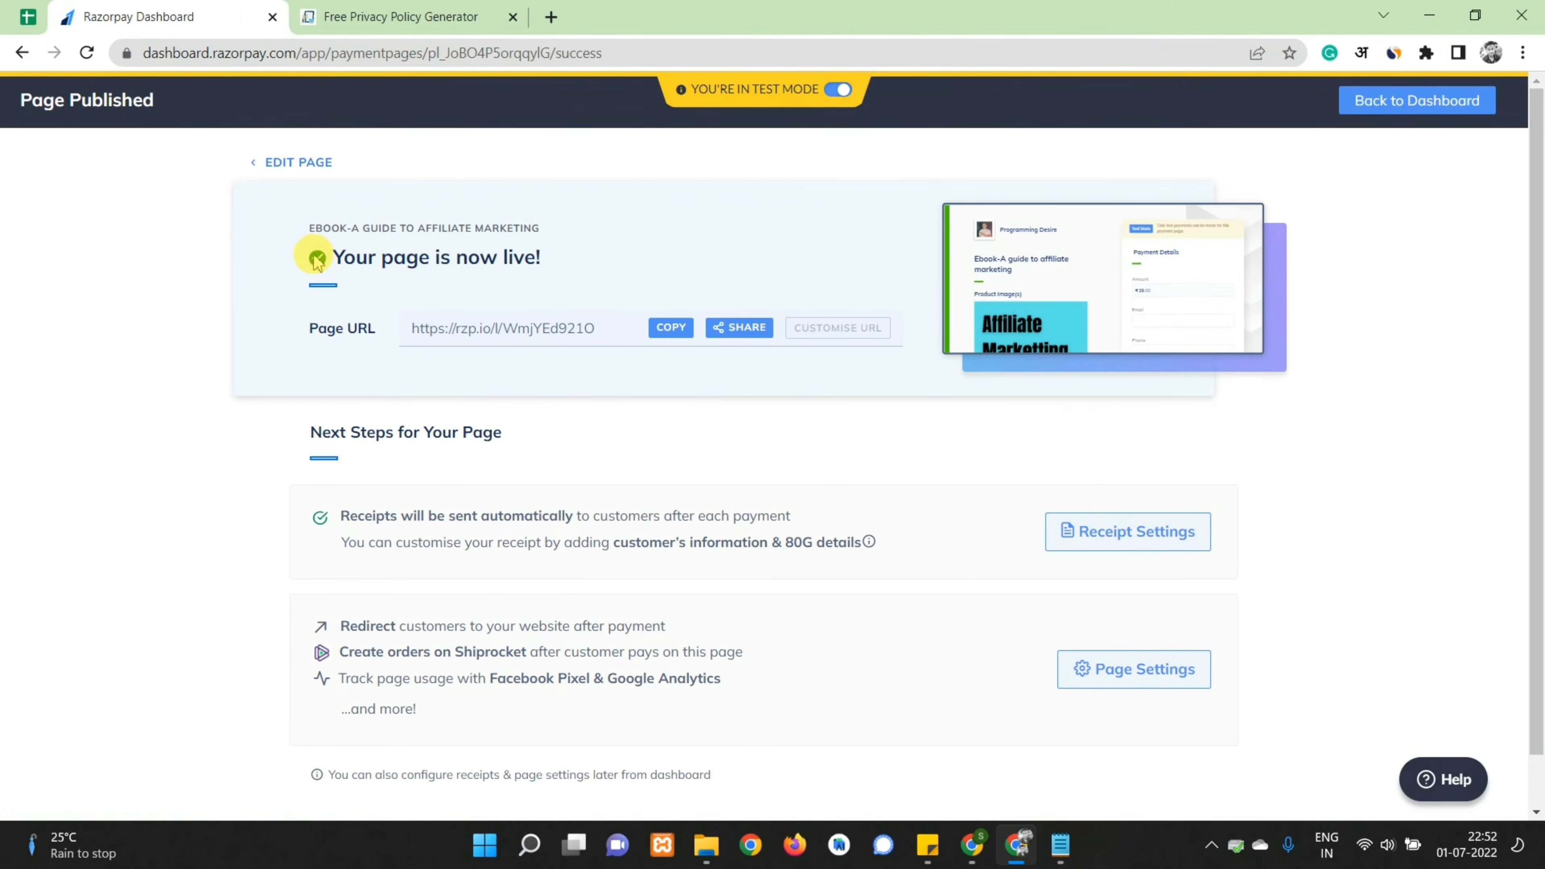
click(671, 328)
click(552, 16)
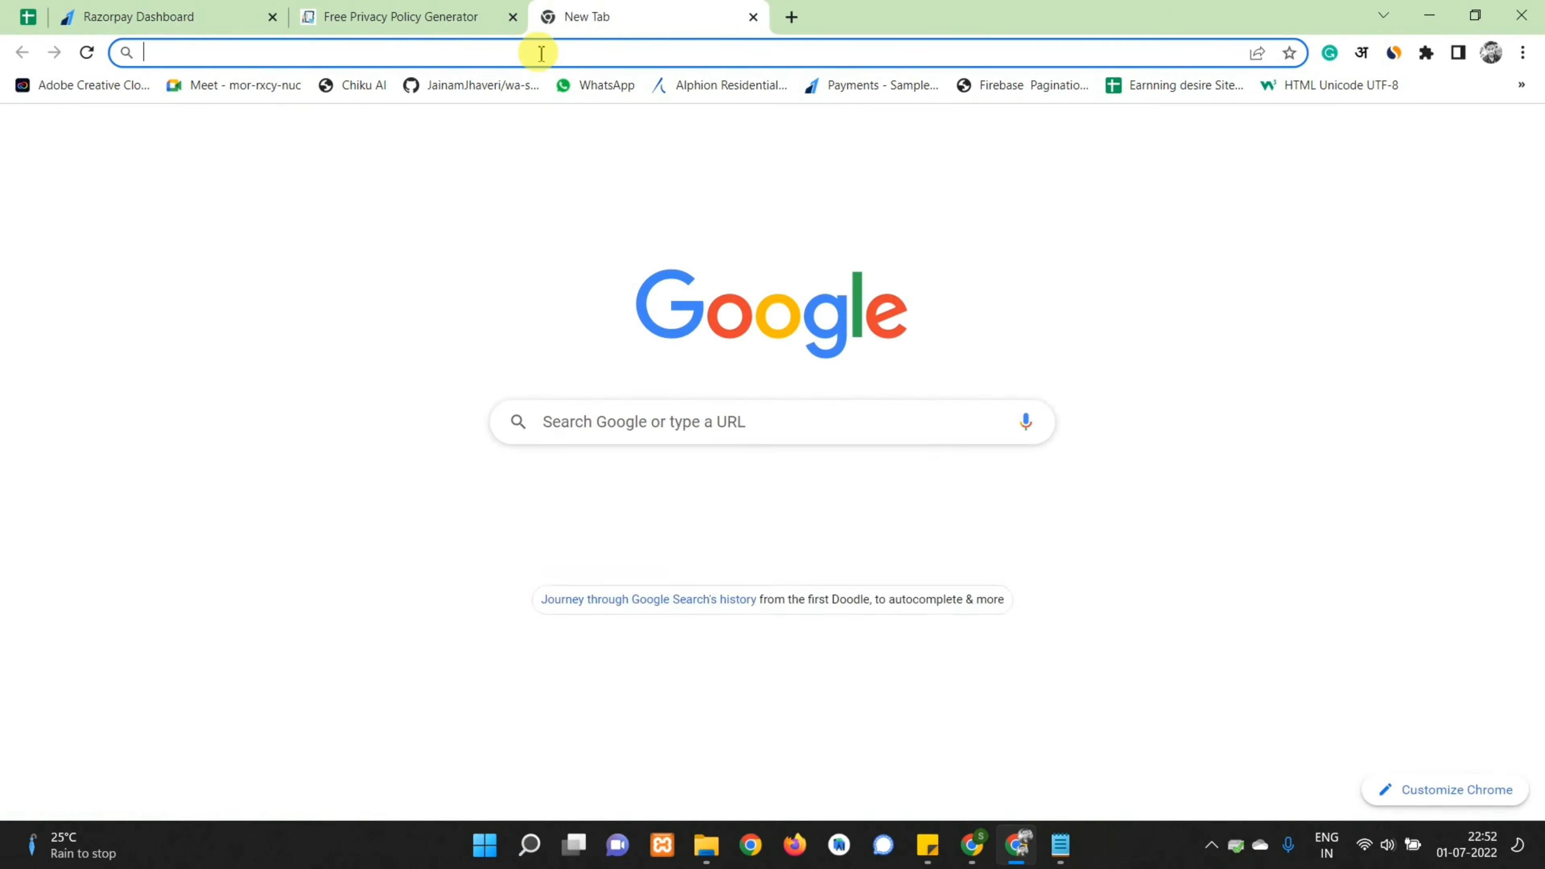
click(540, 54)
key(ctrl+v)
key(Return)
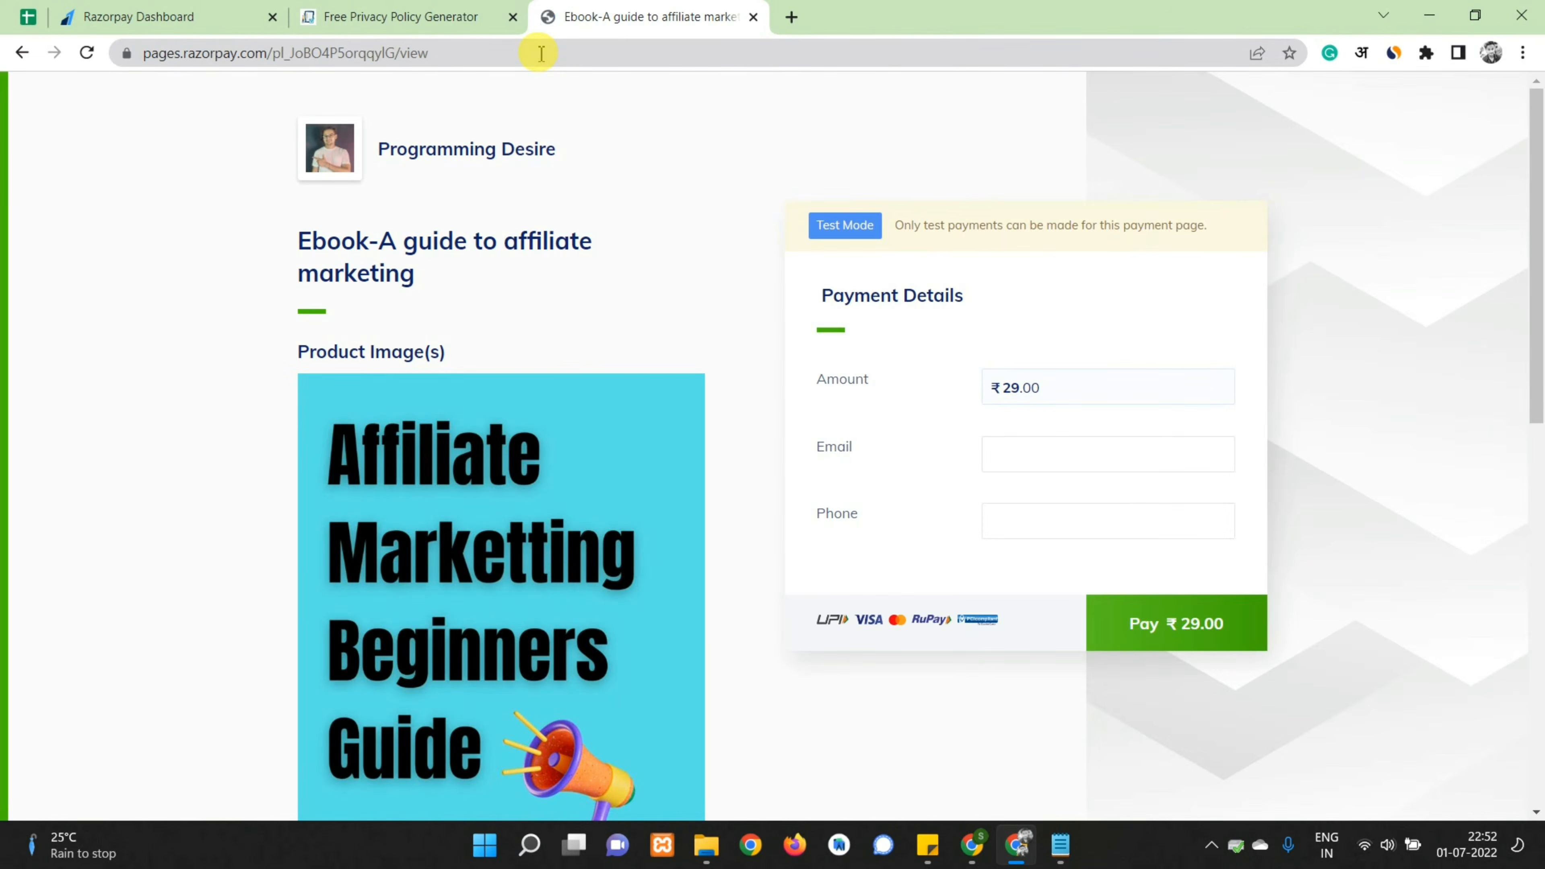
Scroll through the live page's description, contact info and ₹29 payment form
scroll(451, 535, down, 10)
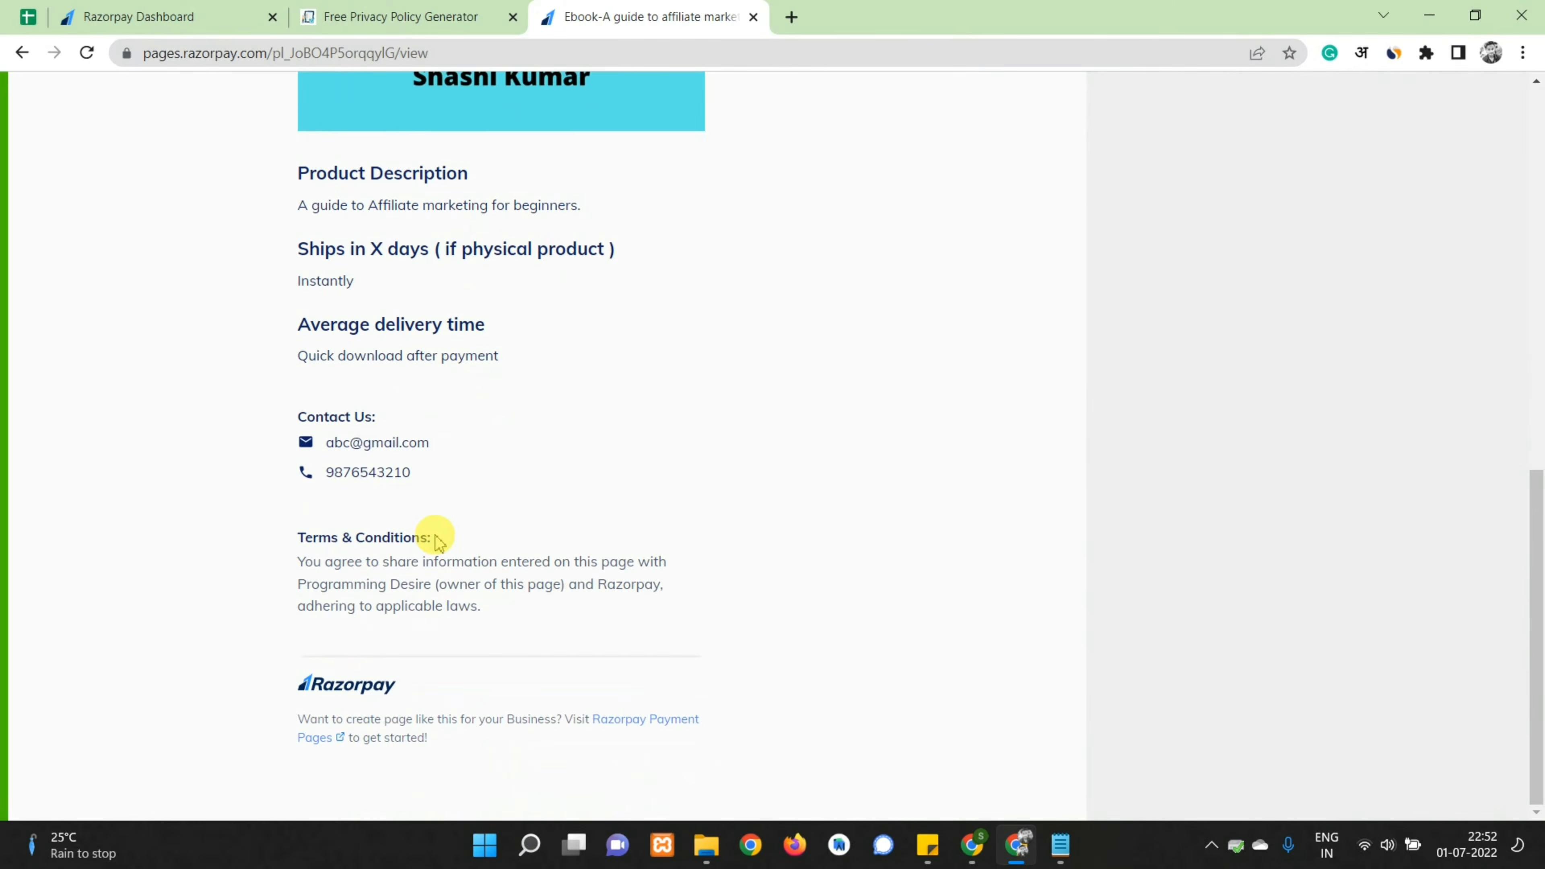
scroll(431, 537, up, 4)
scroll(432, 489, up, 6)
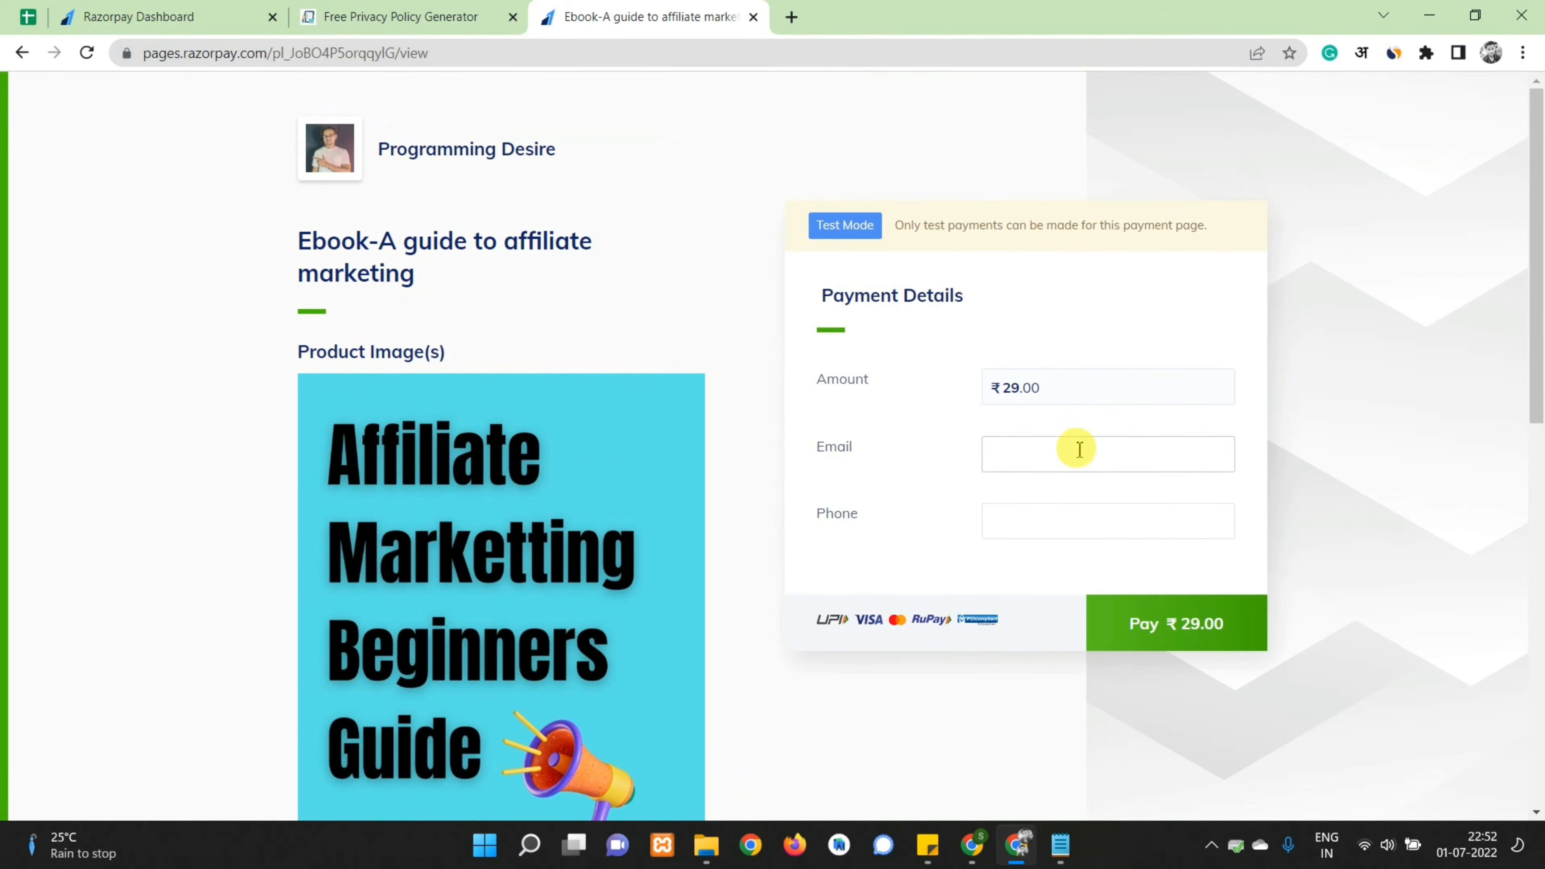
Enter the buyer's email and phone, then pay ₹29.00 by UPI with a test UPI ID
click(1041, 457)
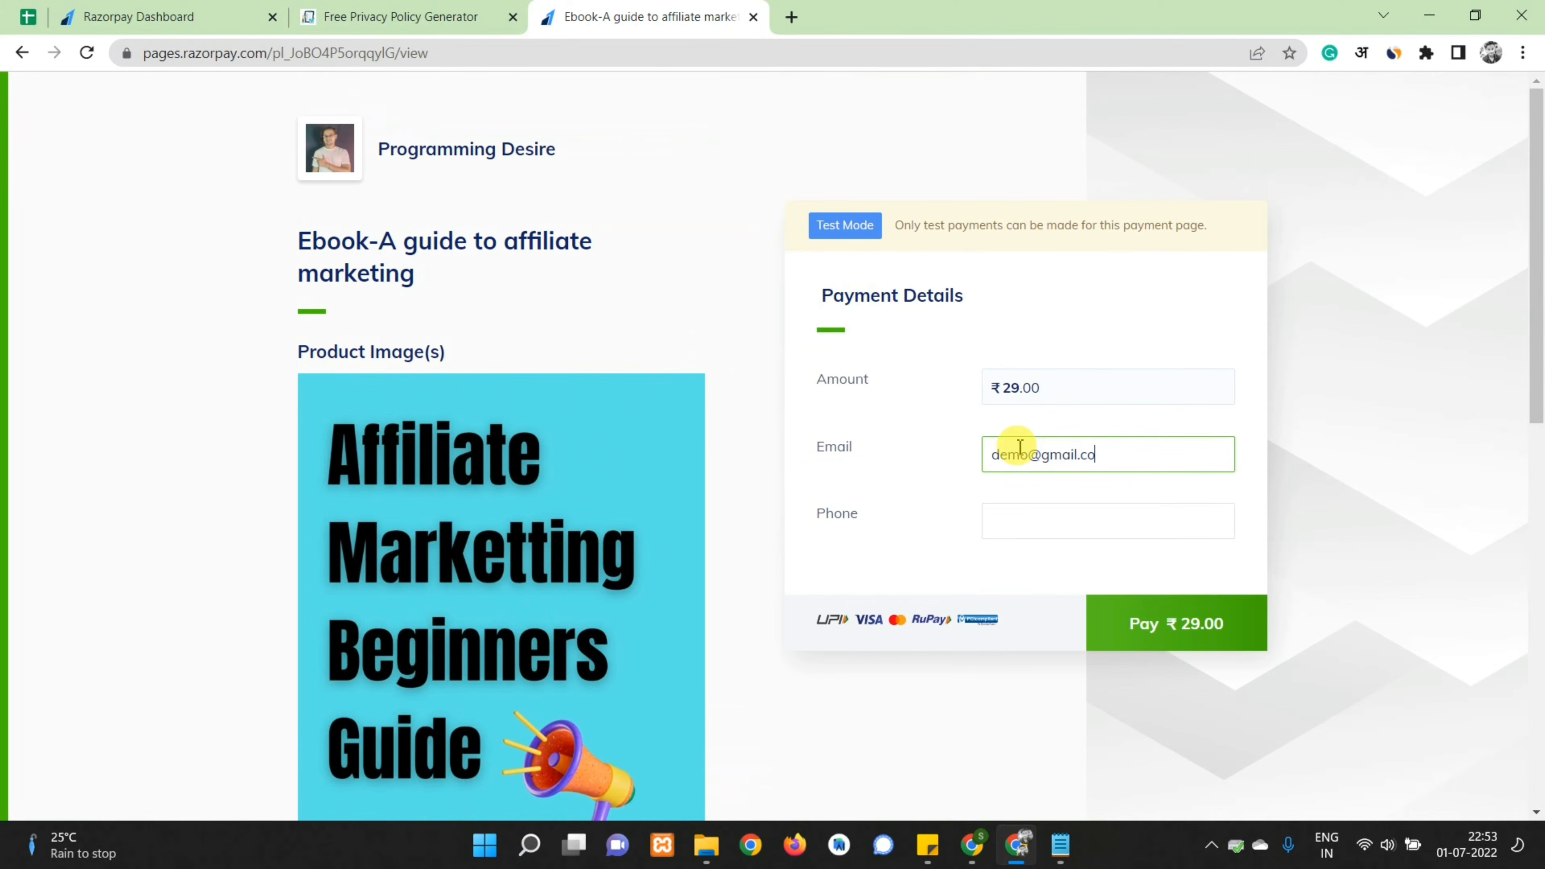
key(Tab)
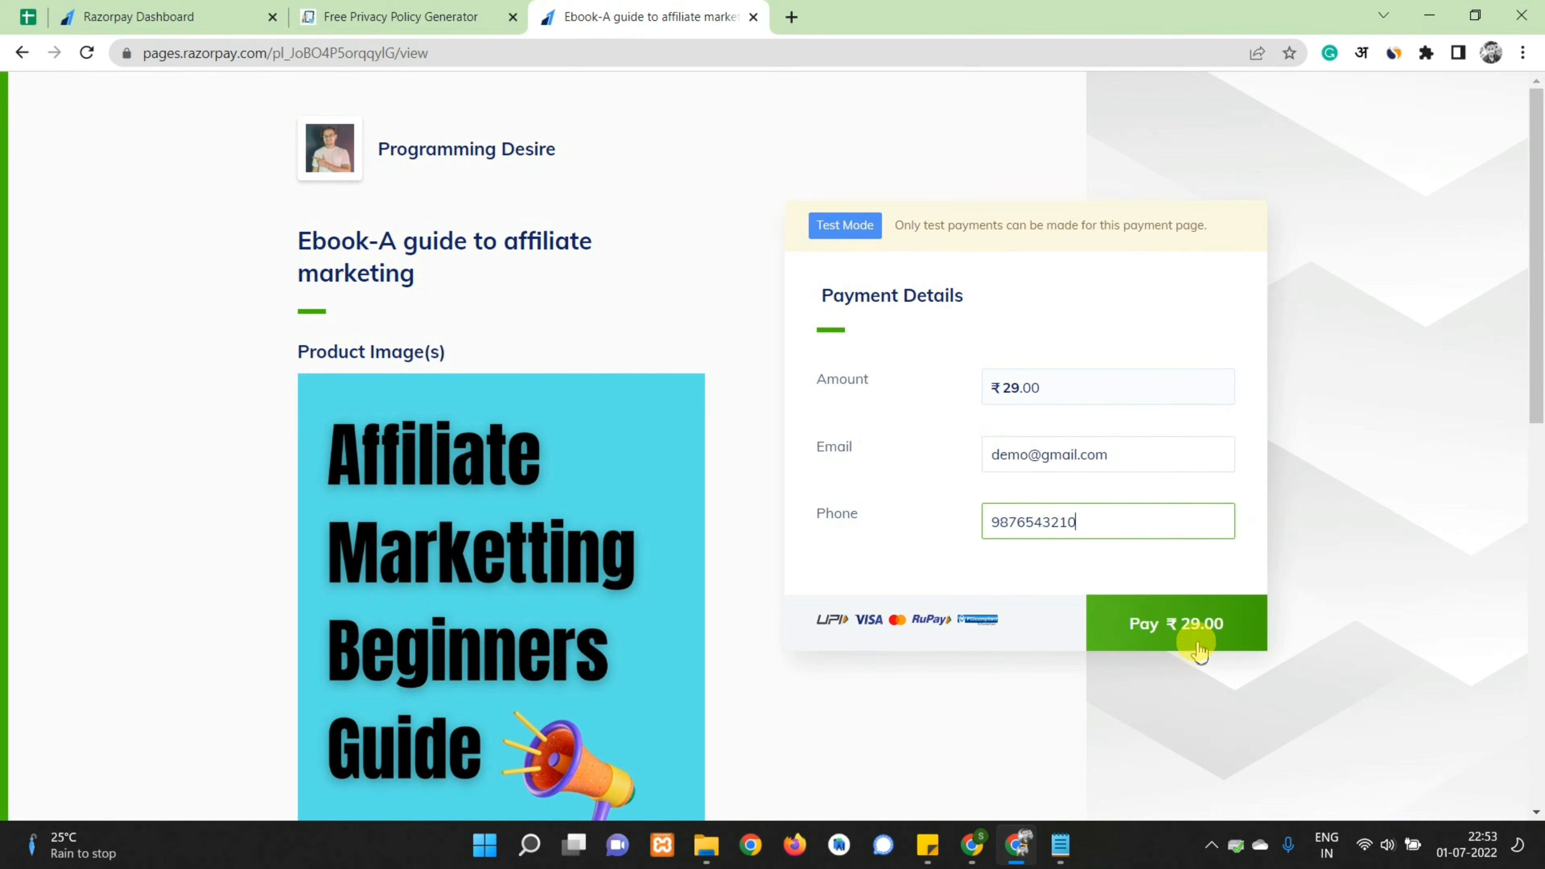
click(1172, 624)
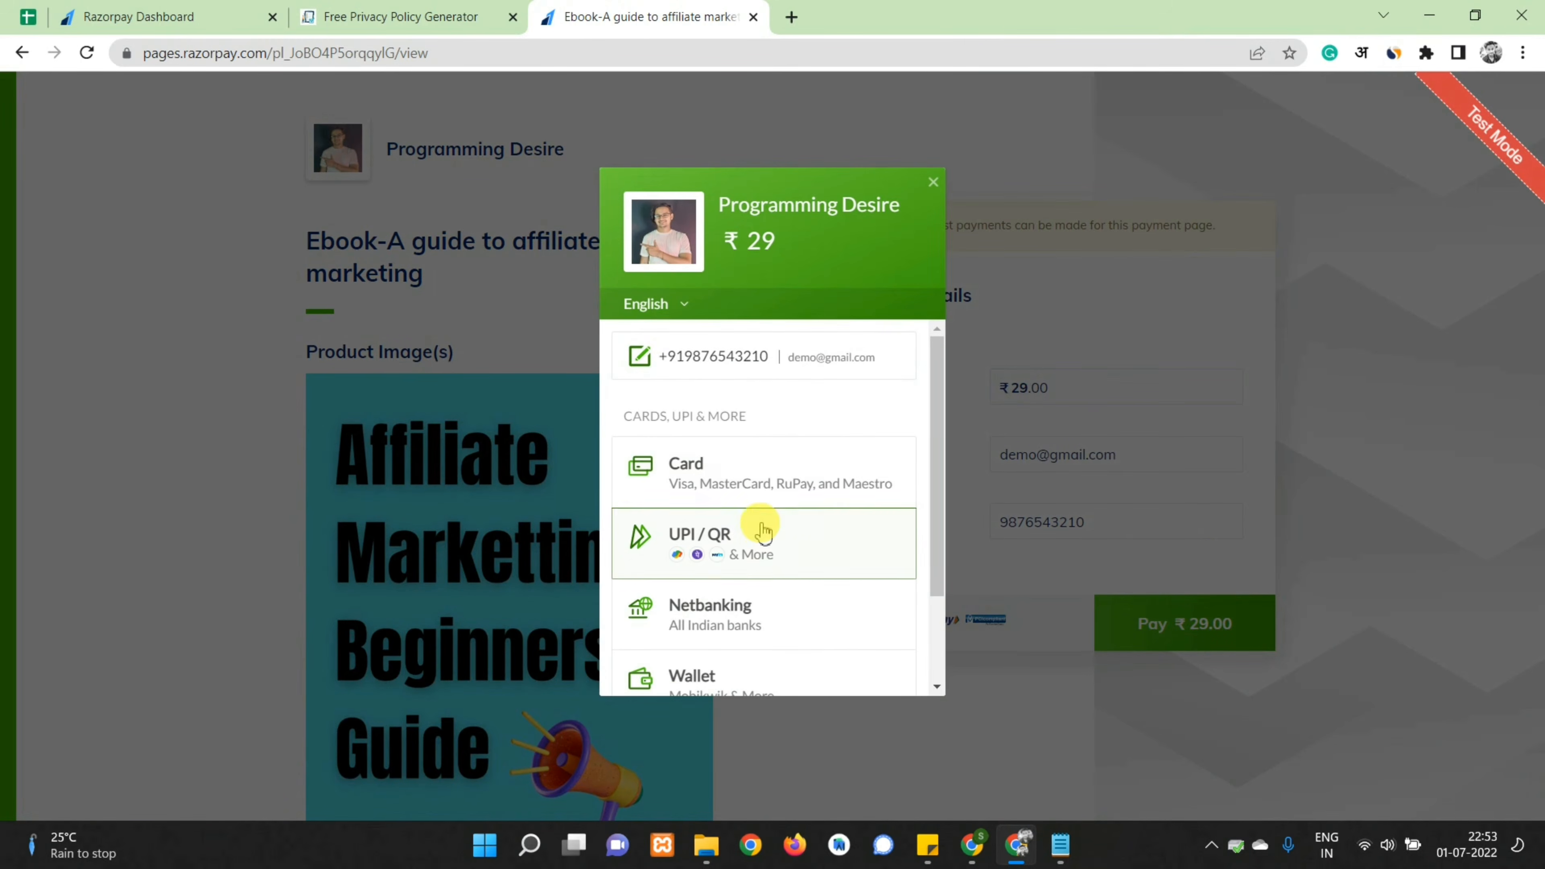
scroll(761, 527, down, 2)
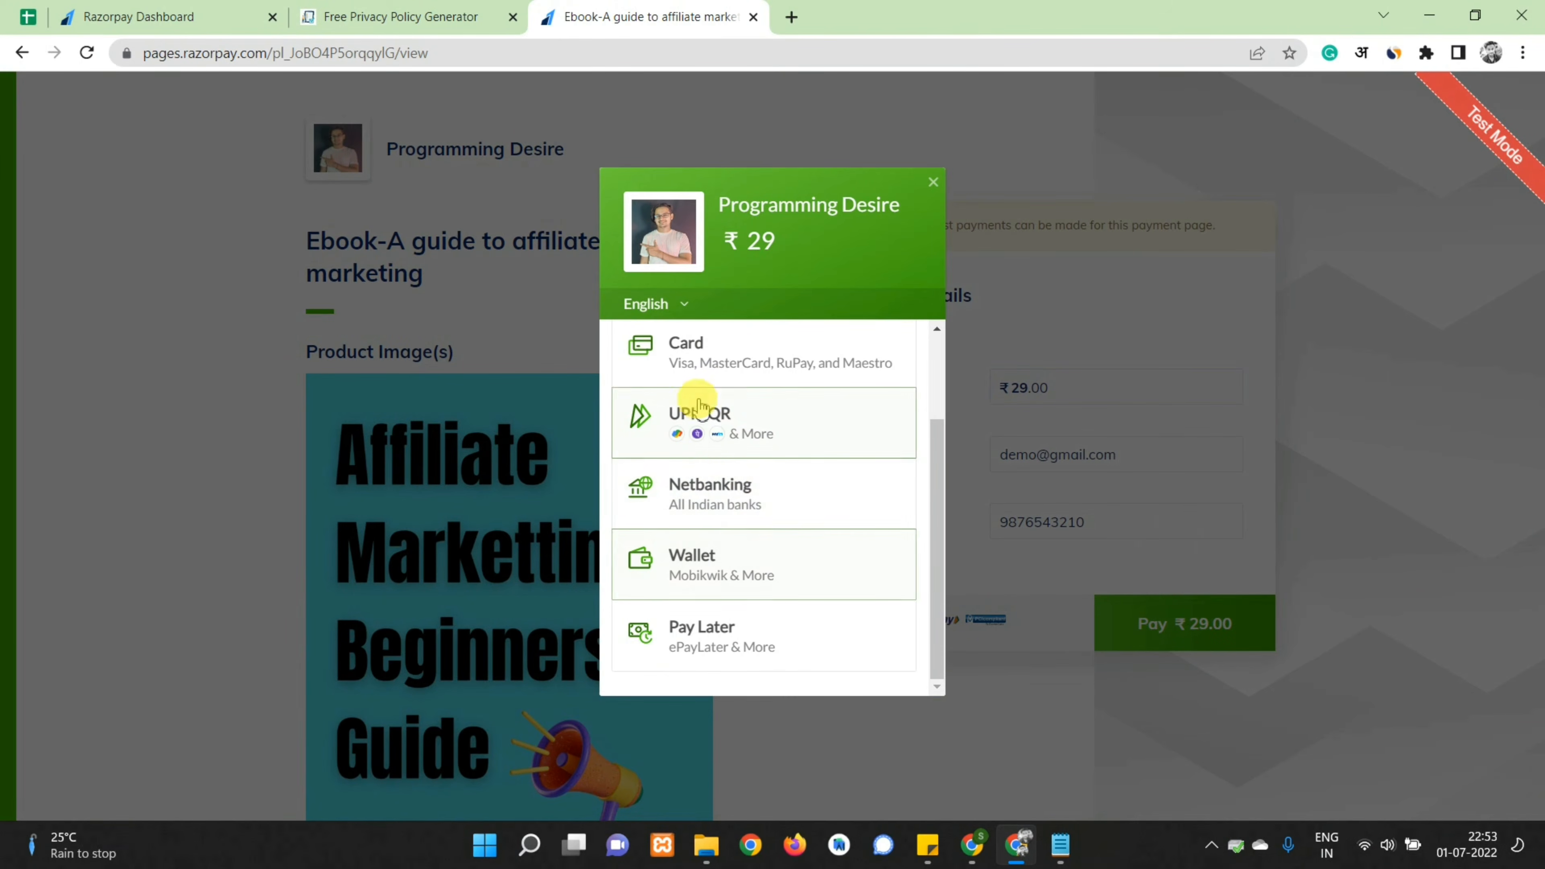
click(699, 420)
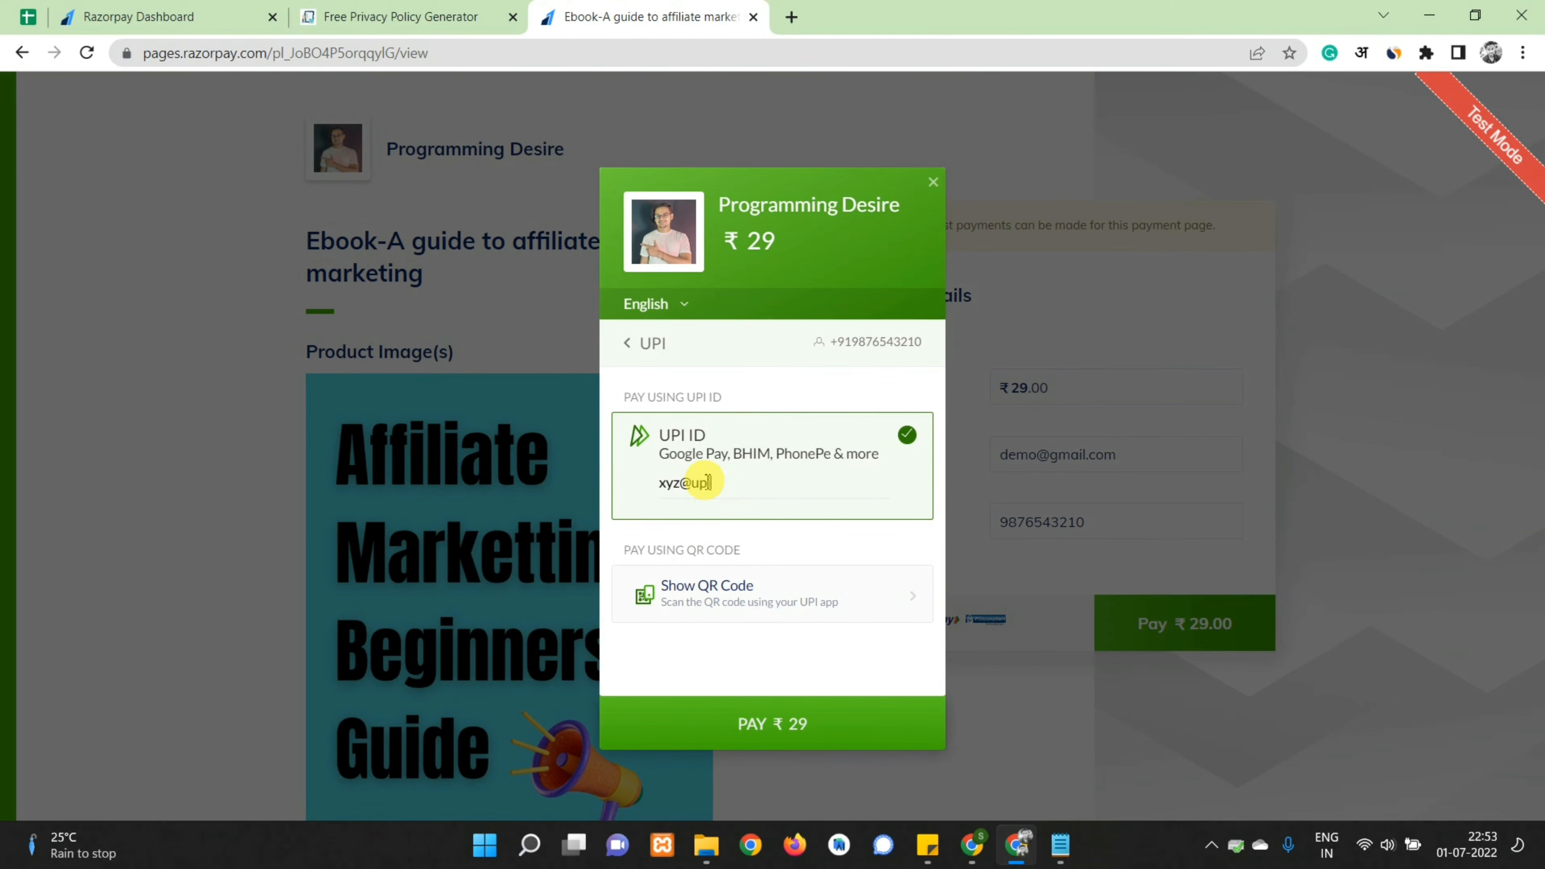
click(772, 730)
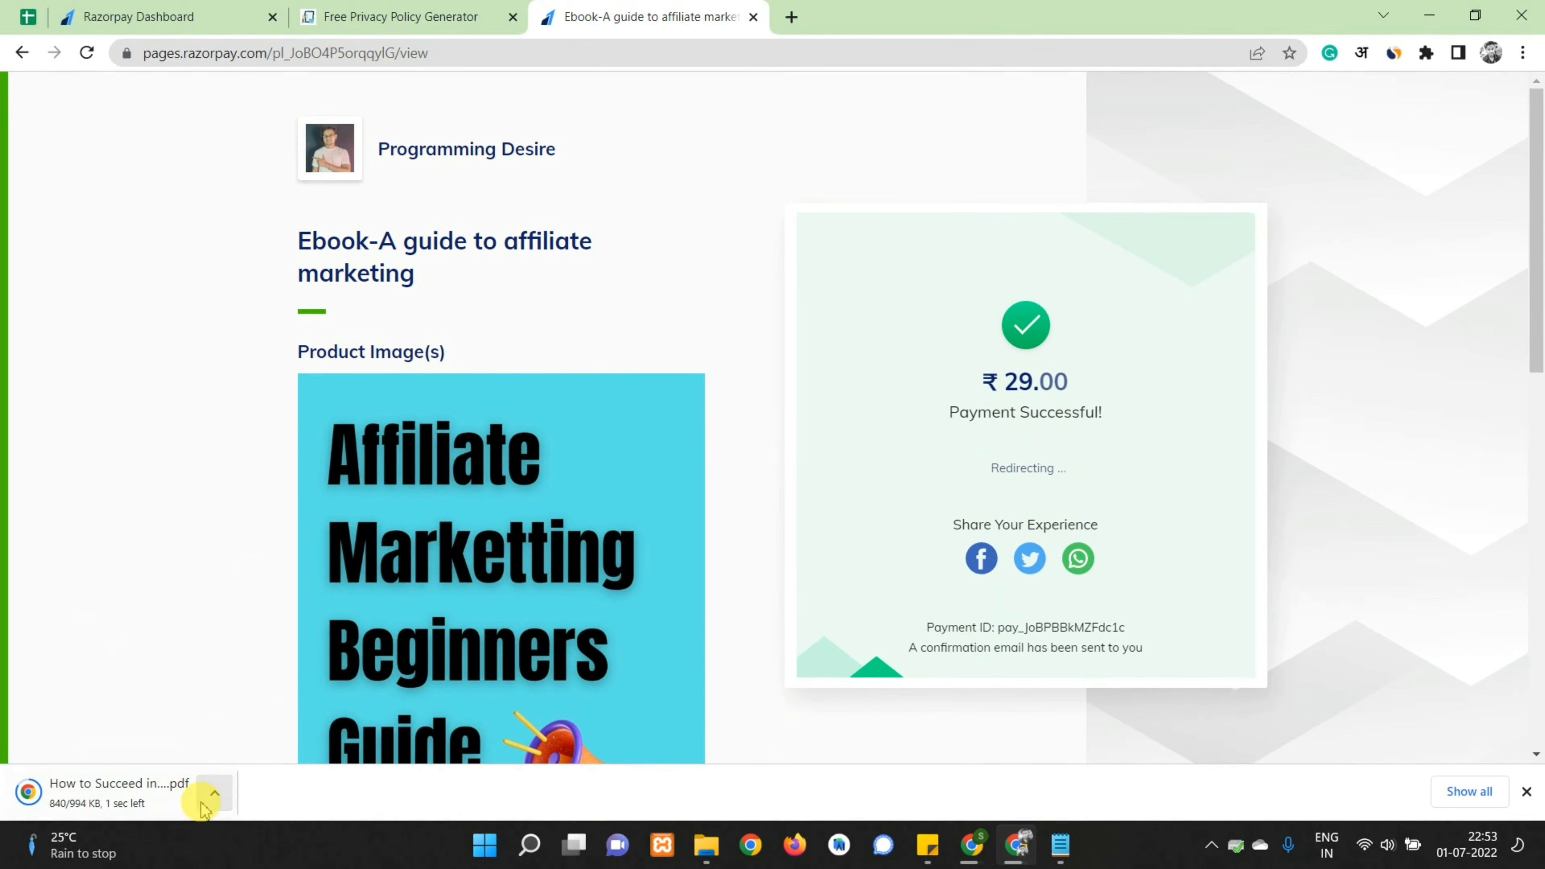
Open the downloaded ebook PDF, then go back to the Razorpay payment pages dashboard
click(214, 797)
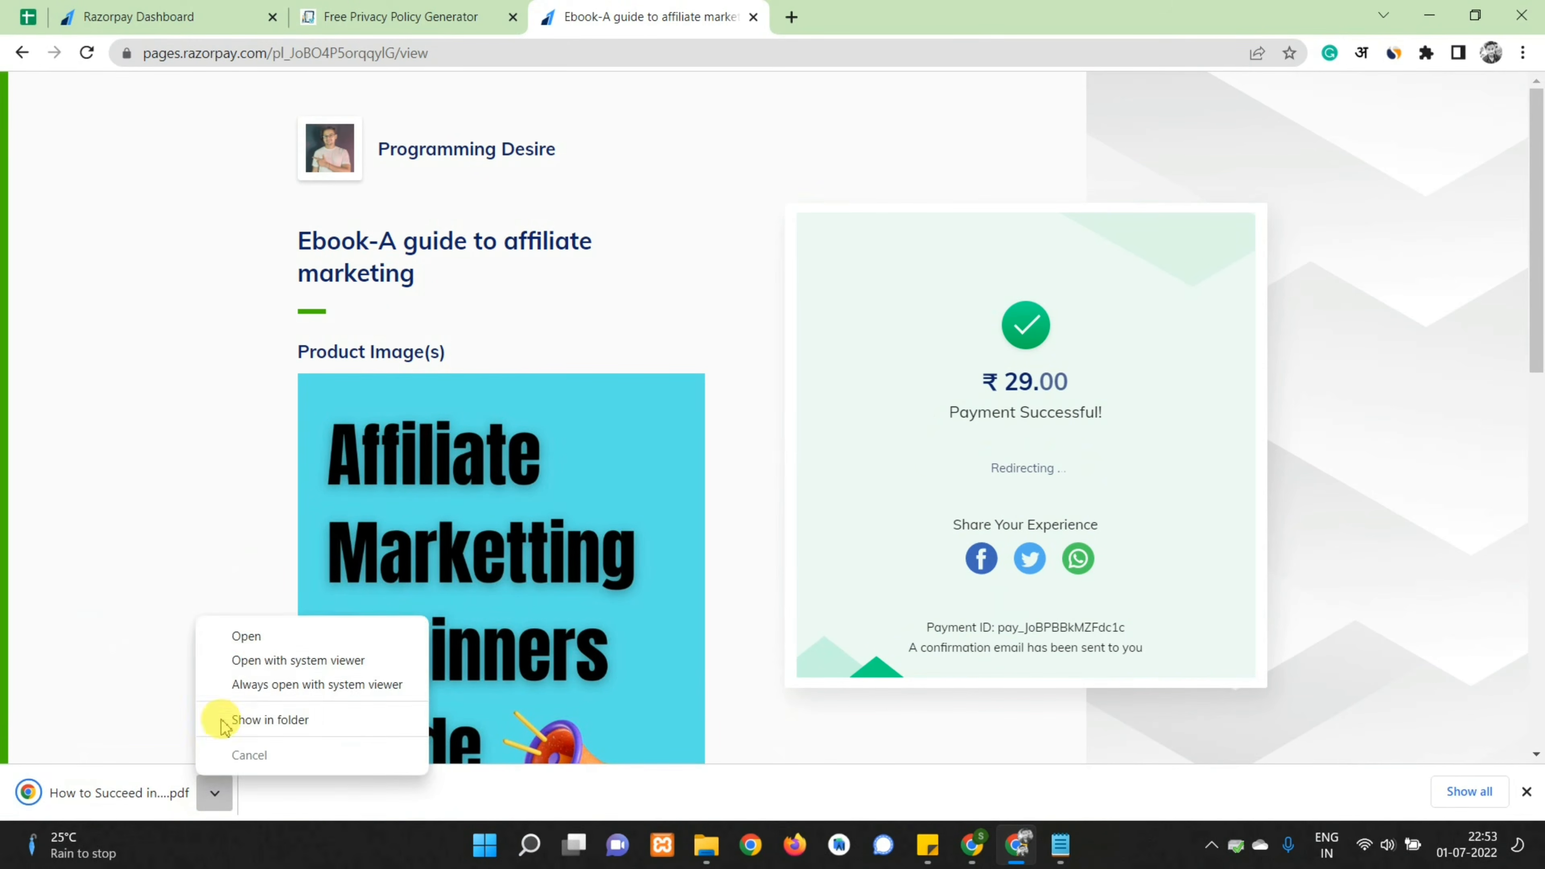
click(243, 634)
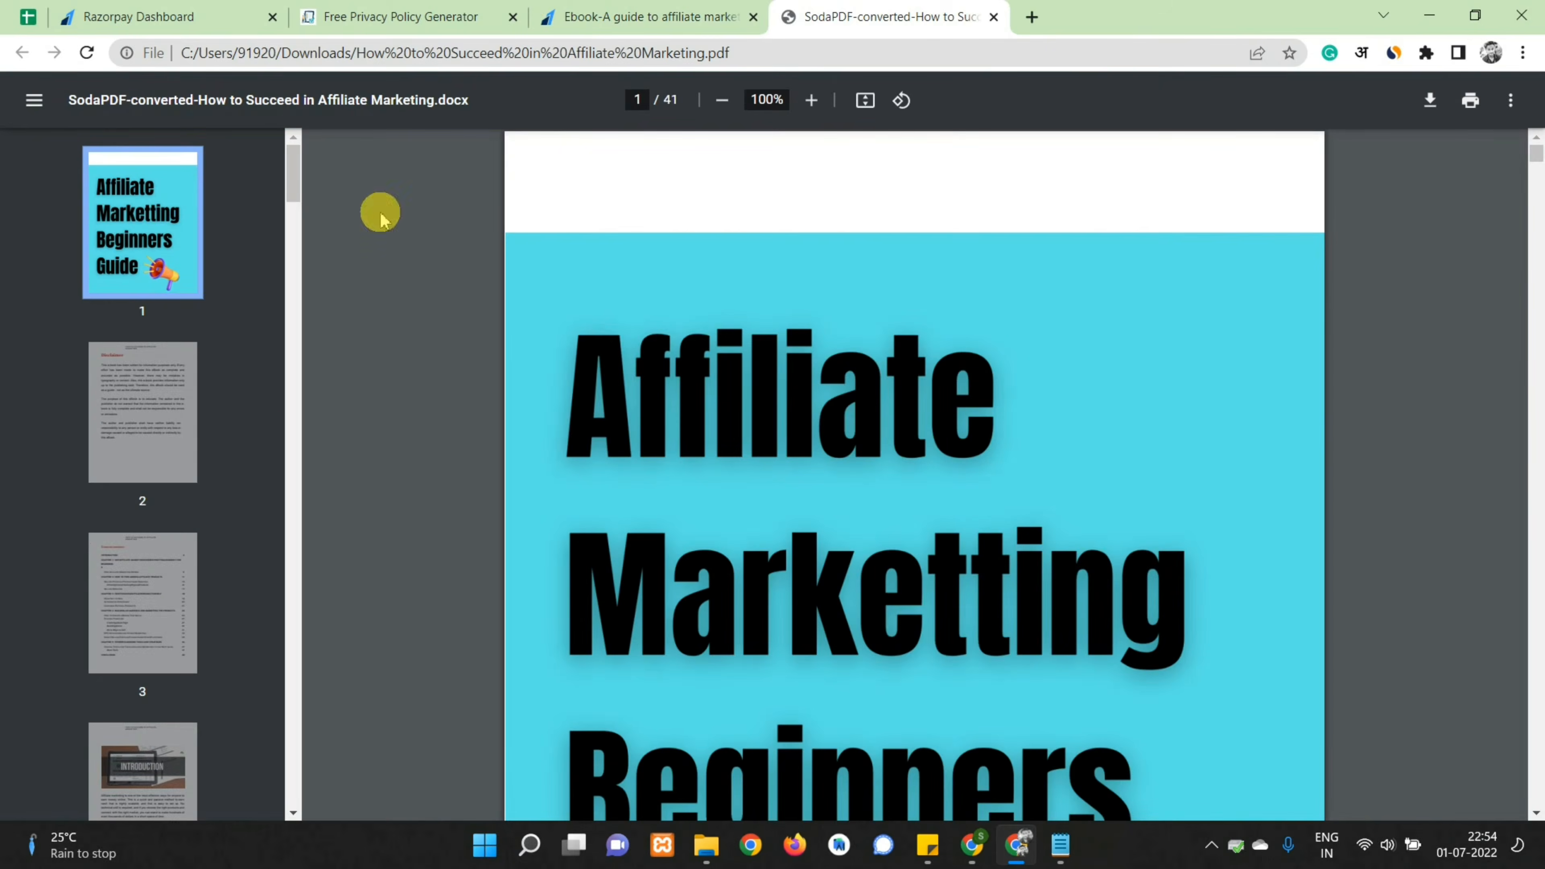
click(635, 14)
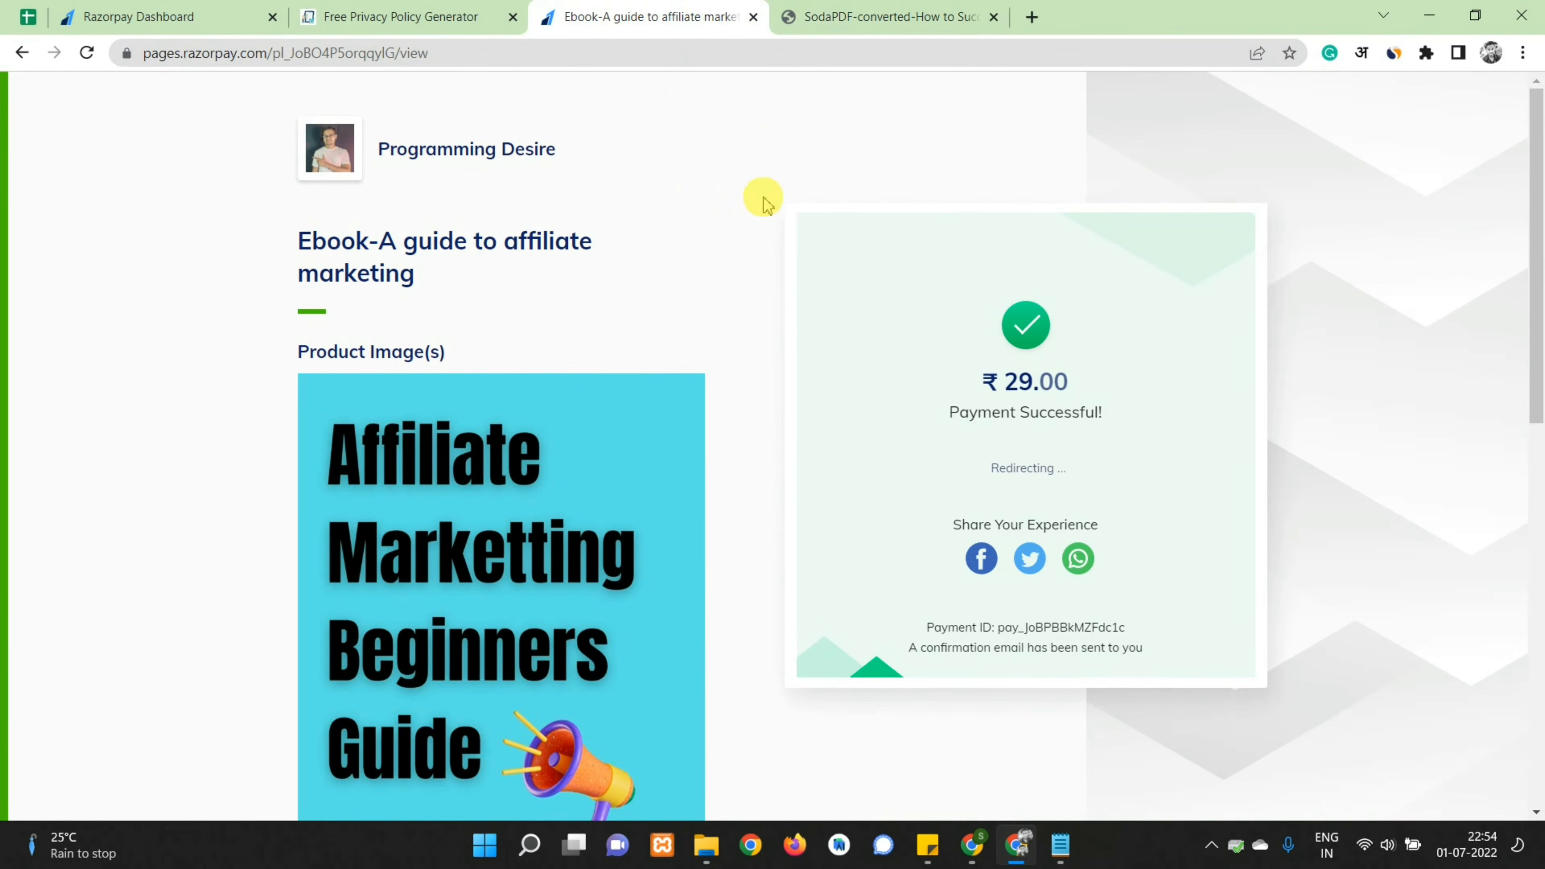
click(97, 16)
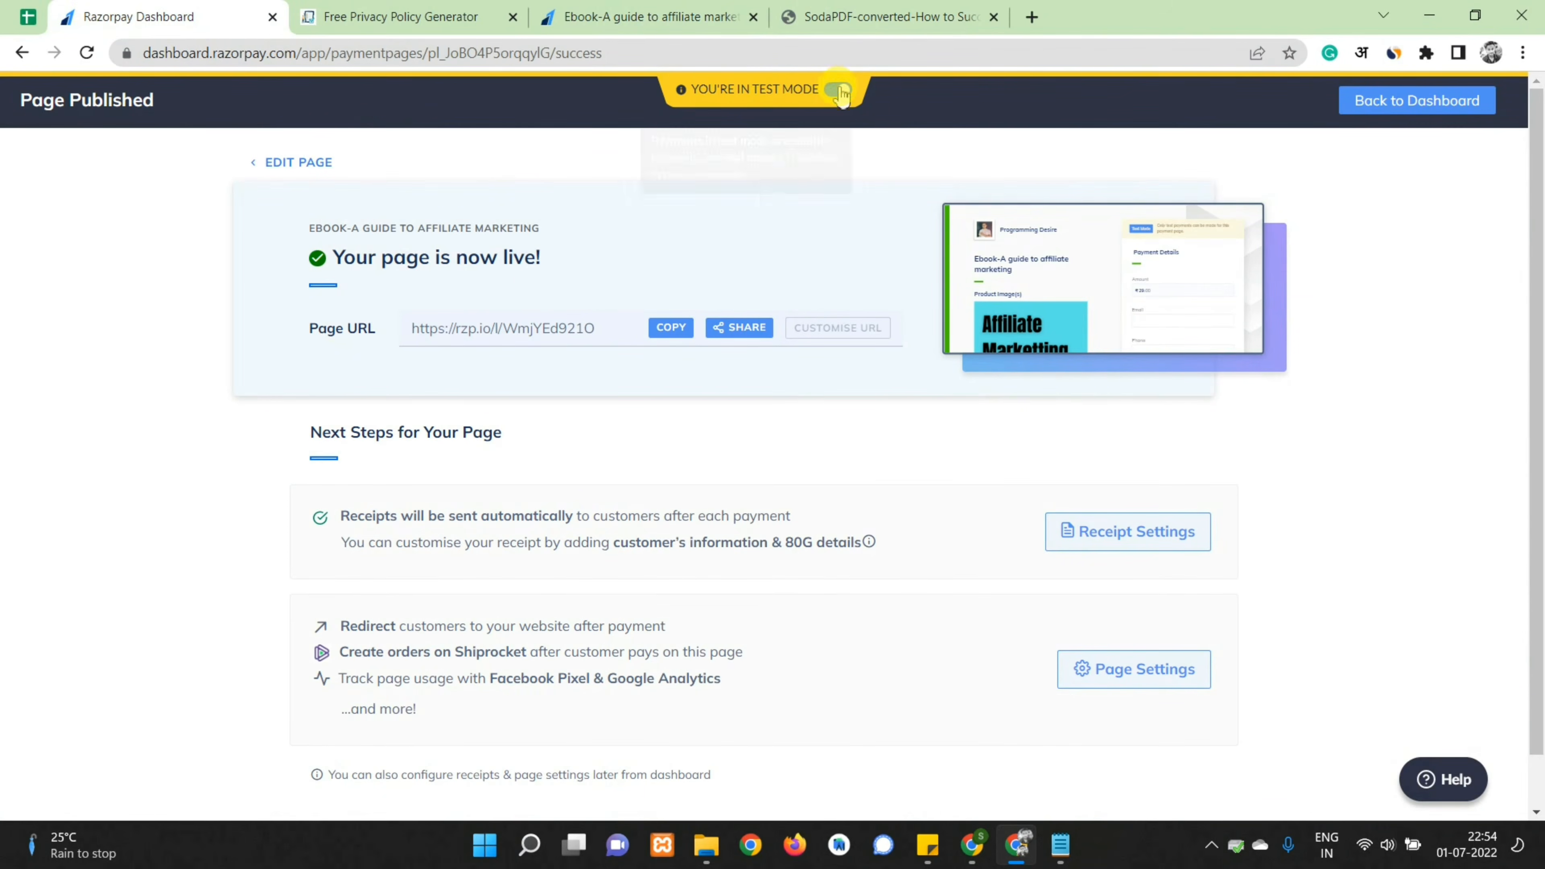
mouse_move(835, 108)
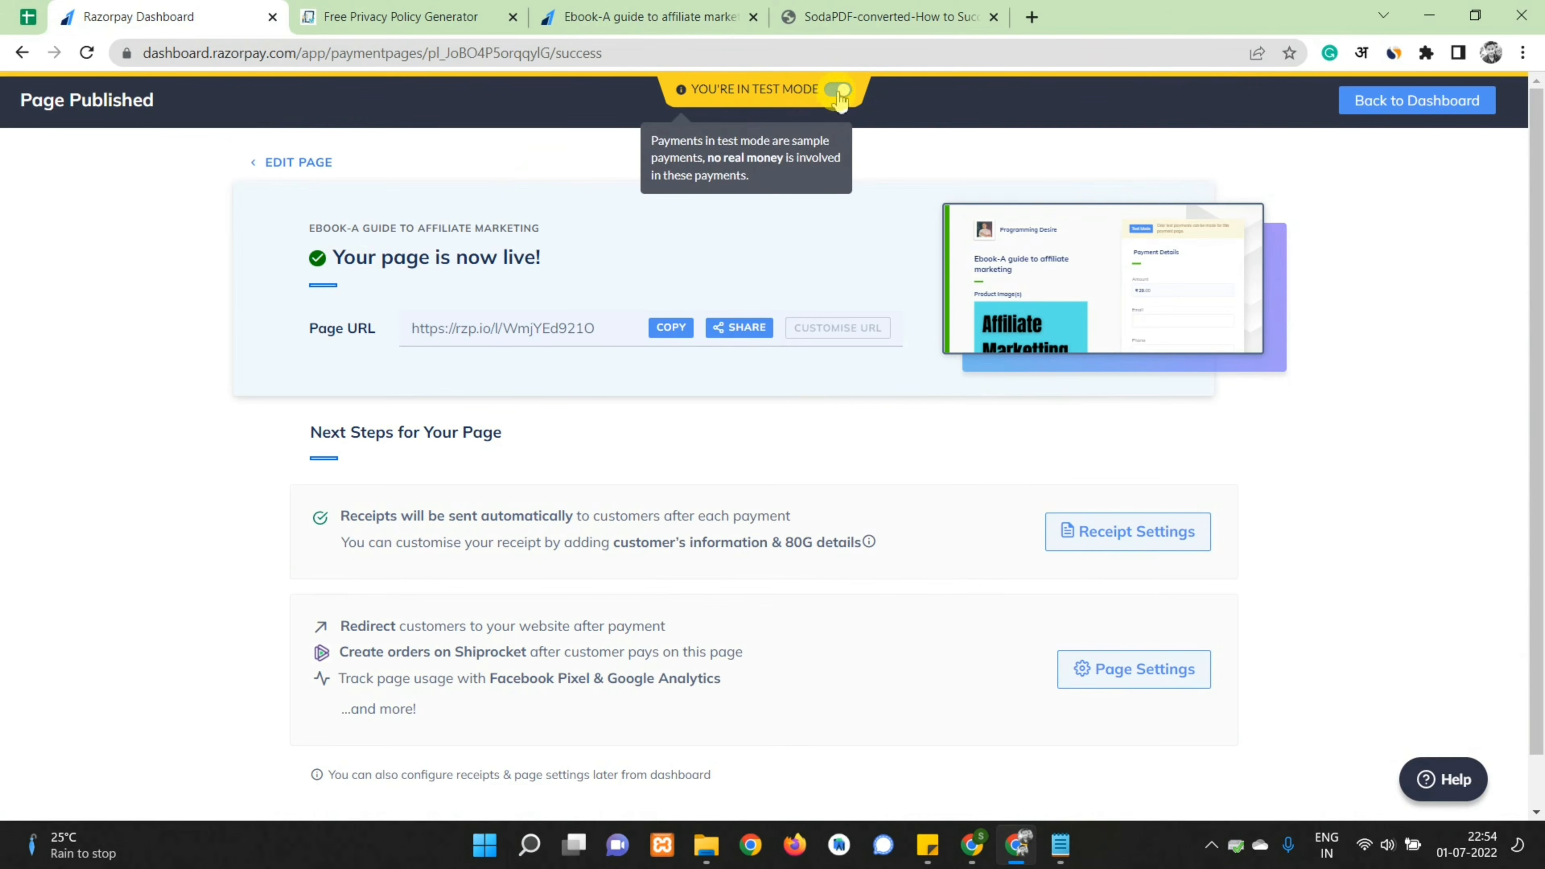
click(1398, 100)
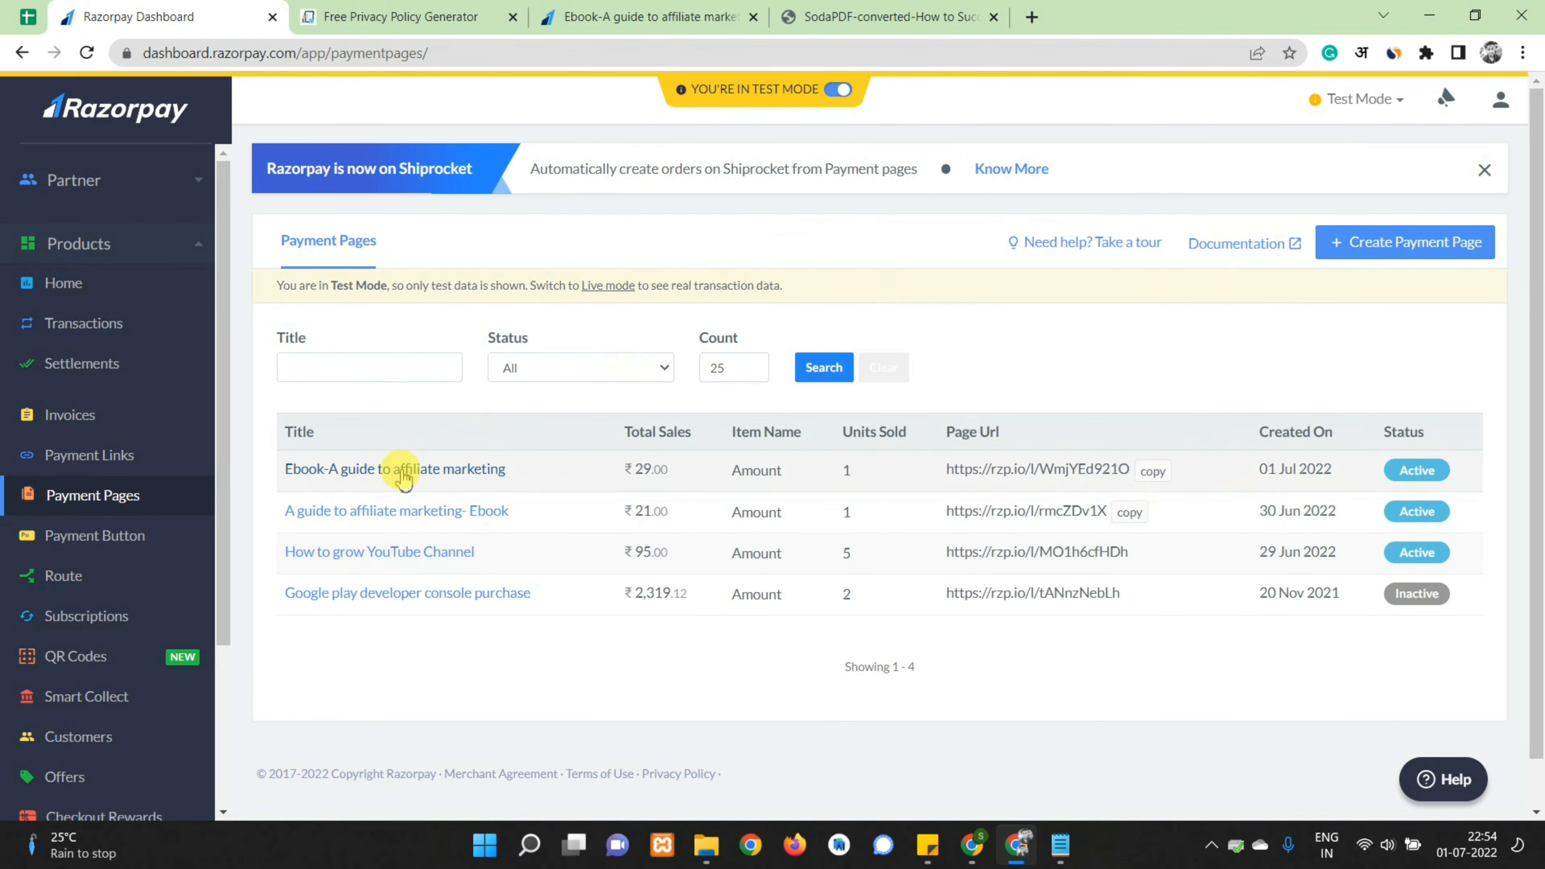
click(405, 478)
scroll(700, 416, down, 5)
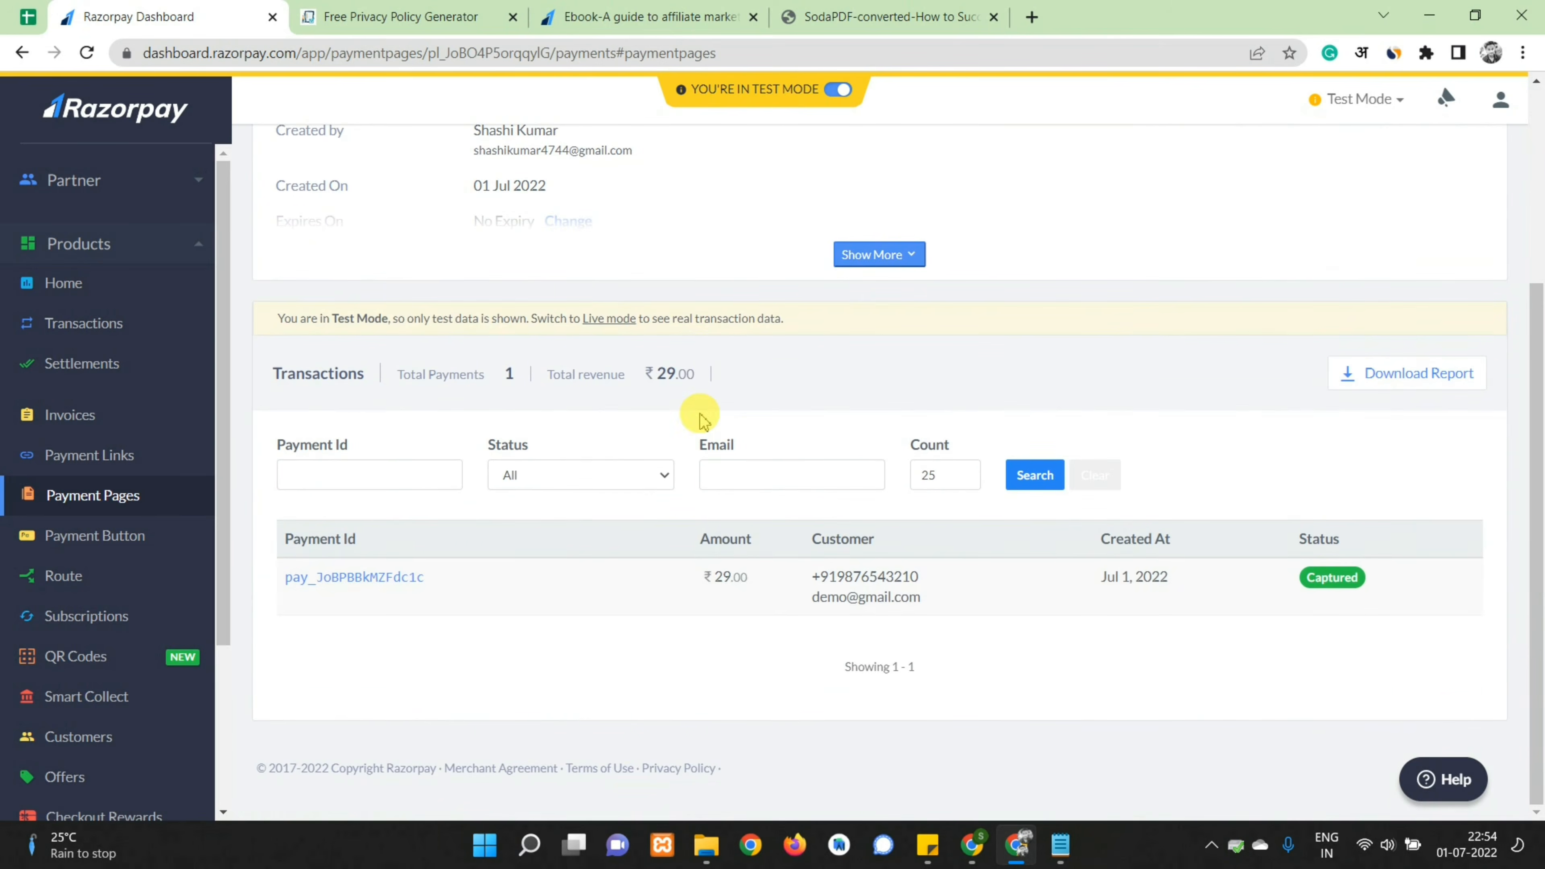
triple_click(791, 593)
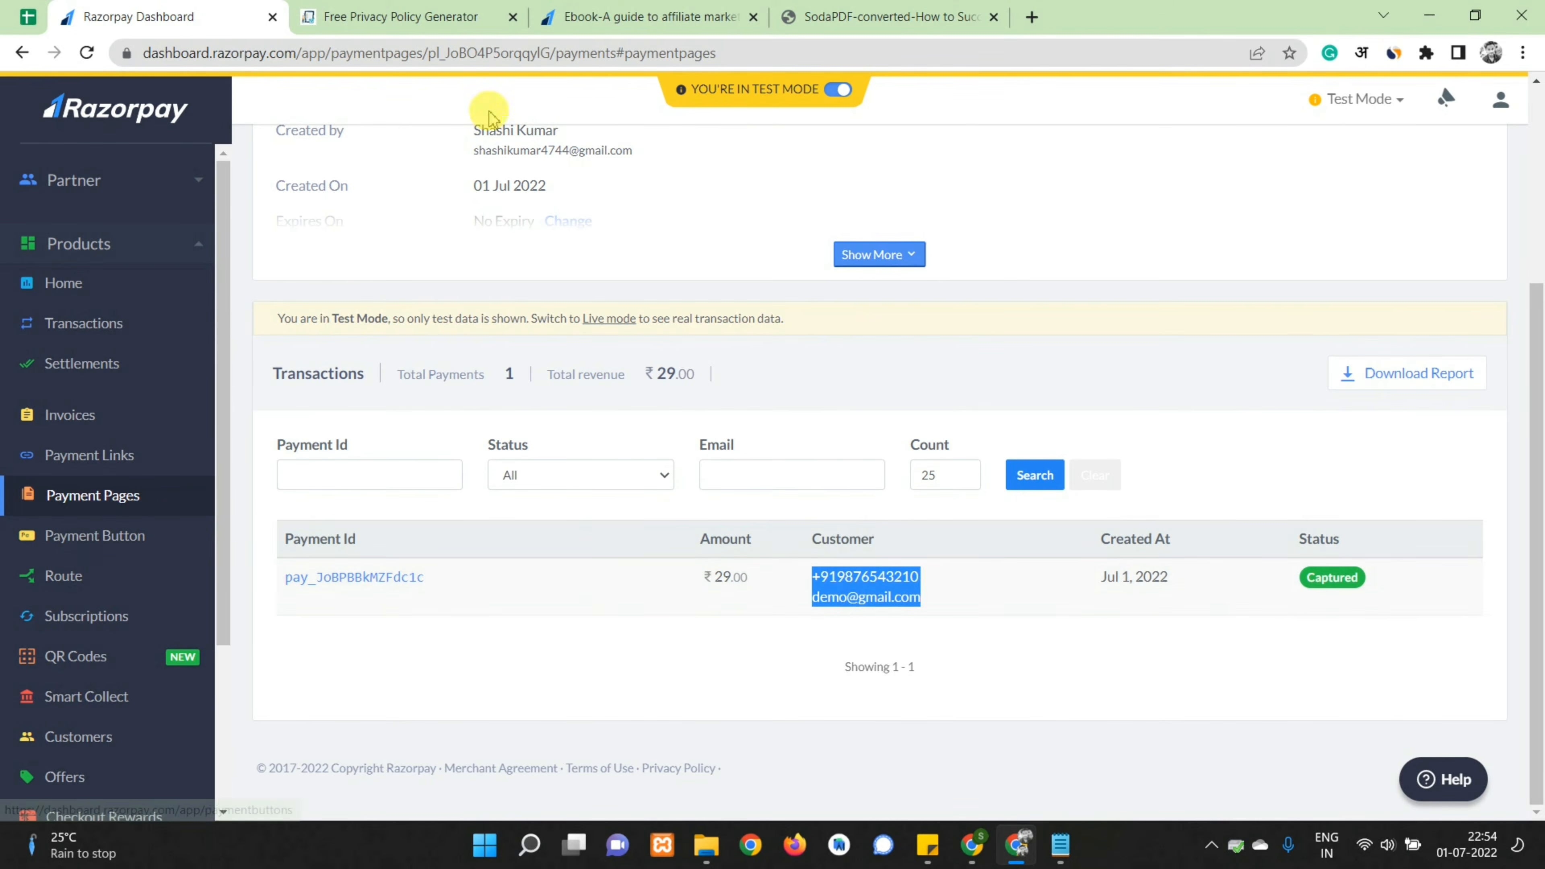
scroll(488, 113, up, 5)
click(290, 171)
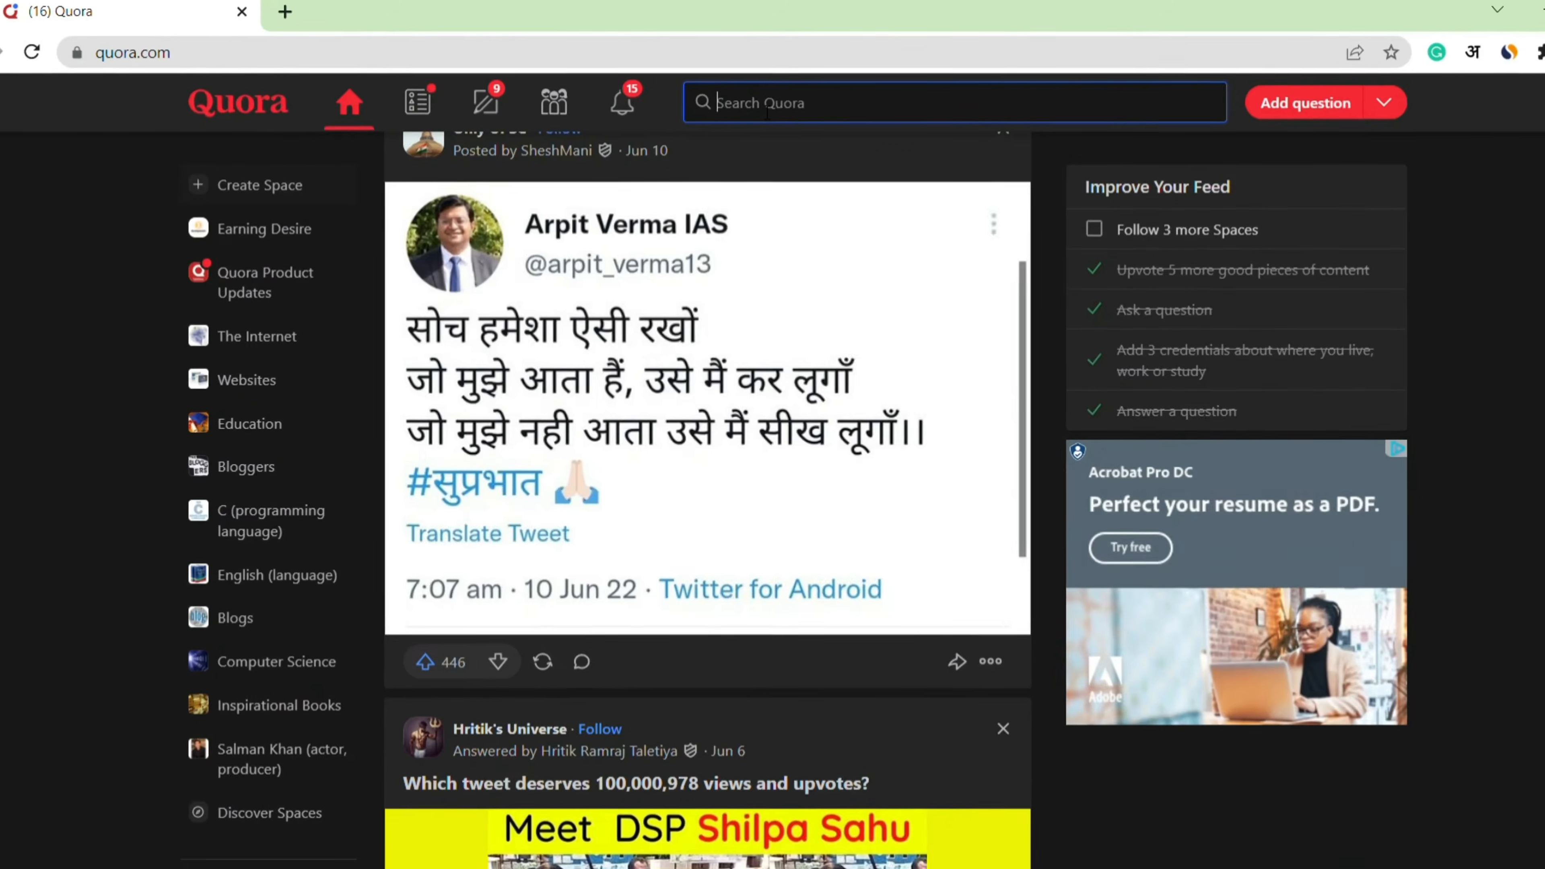
Search Quora for 'digital marketting'
click(727, 58)
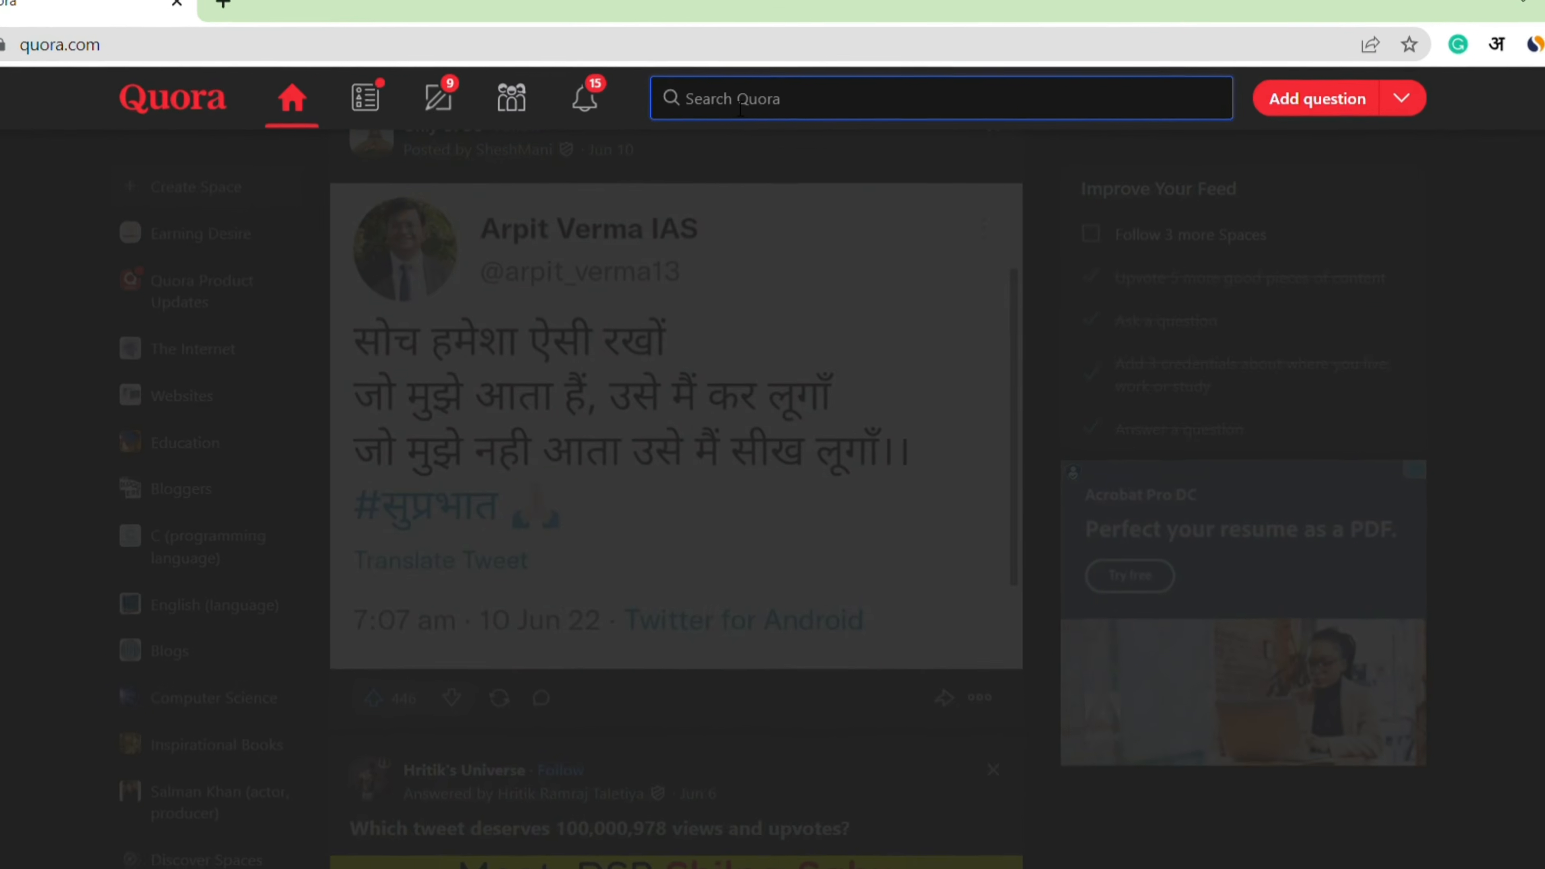
text(digita)
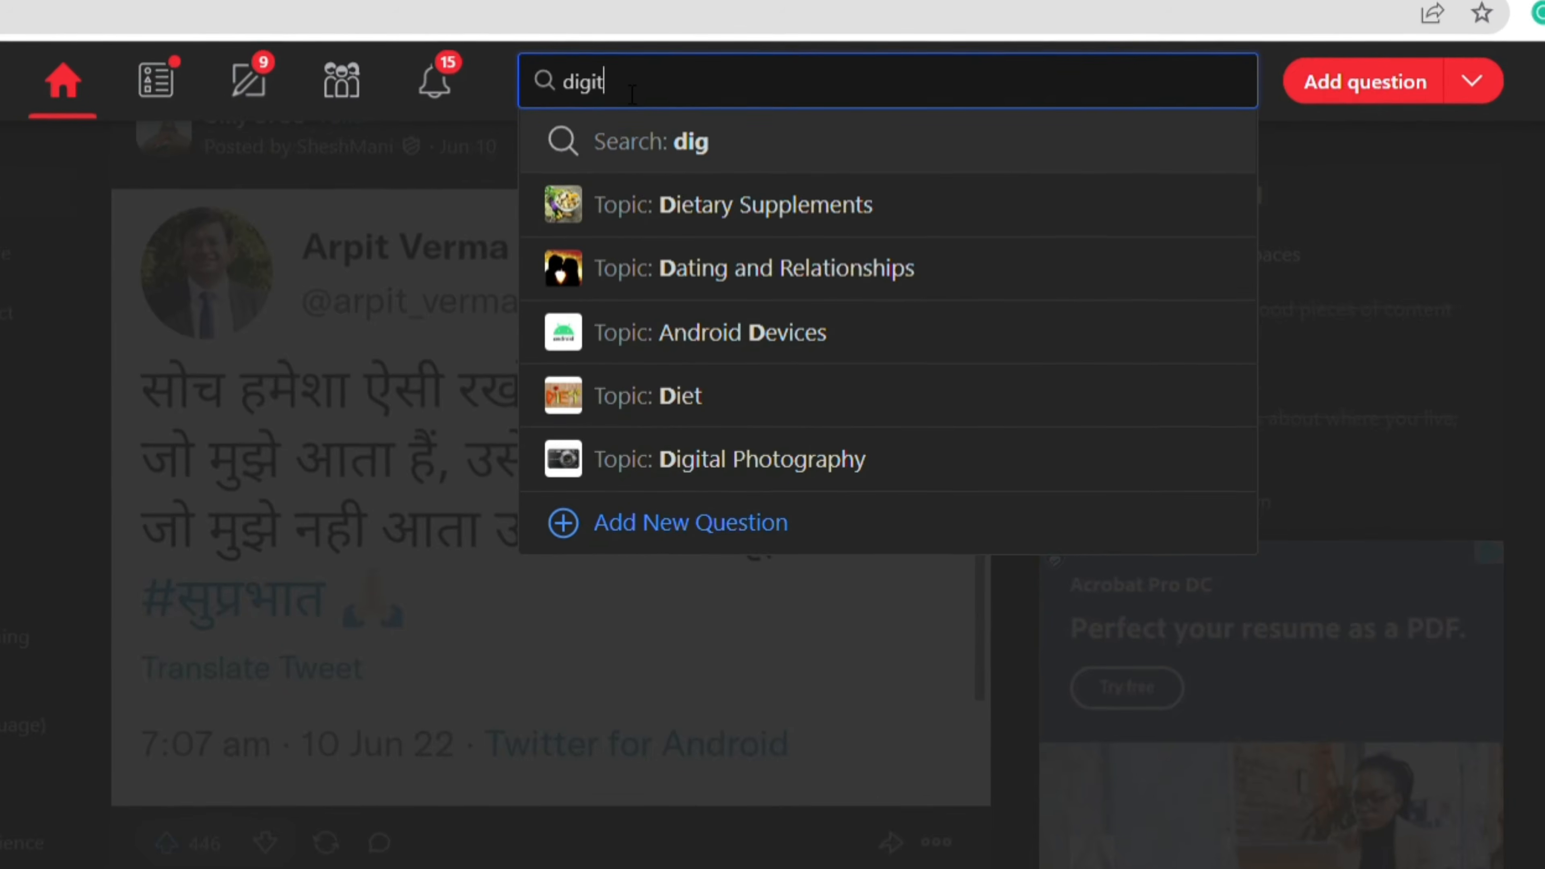
text(l)
key(BackSpace)
text(al)
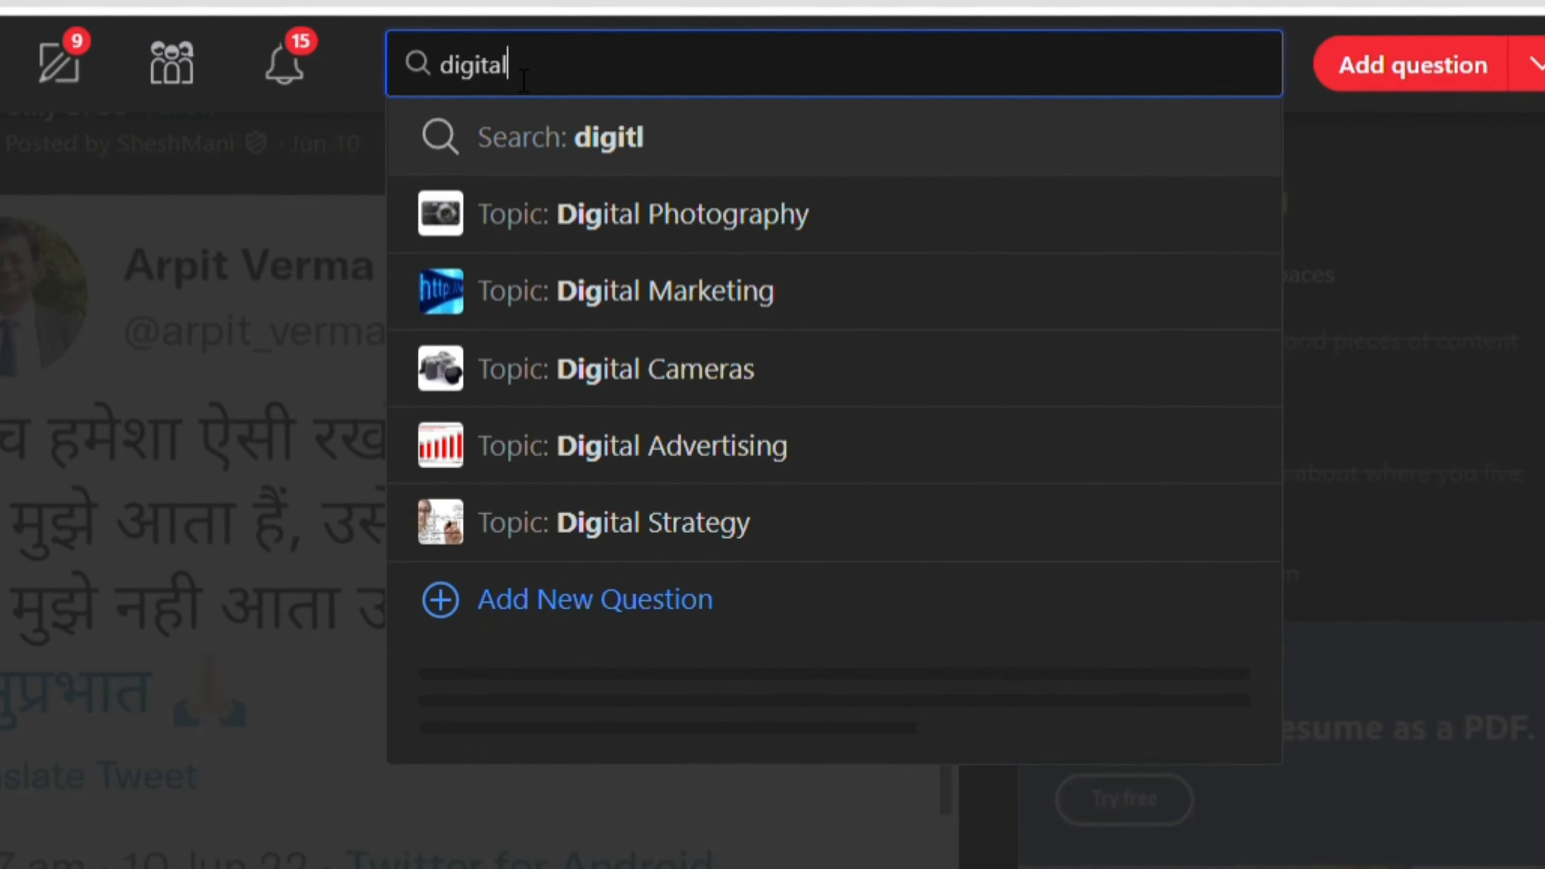
text( marketting)
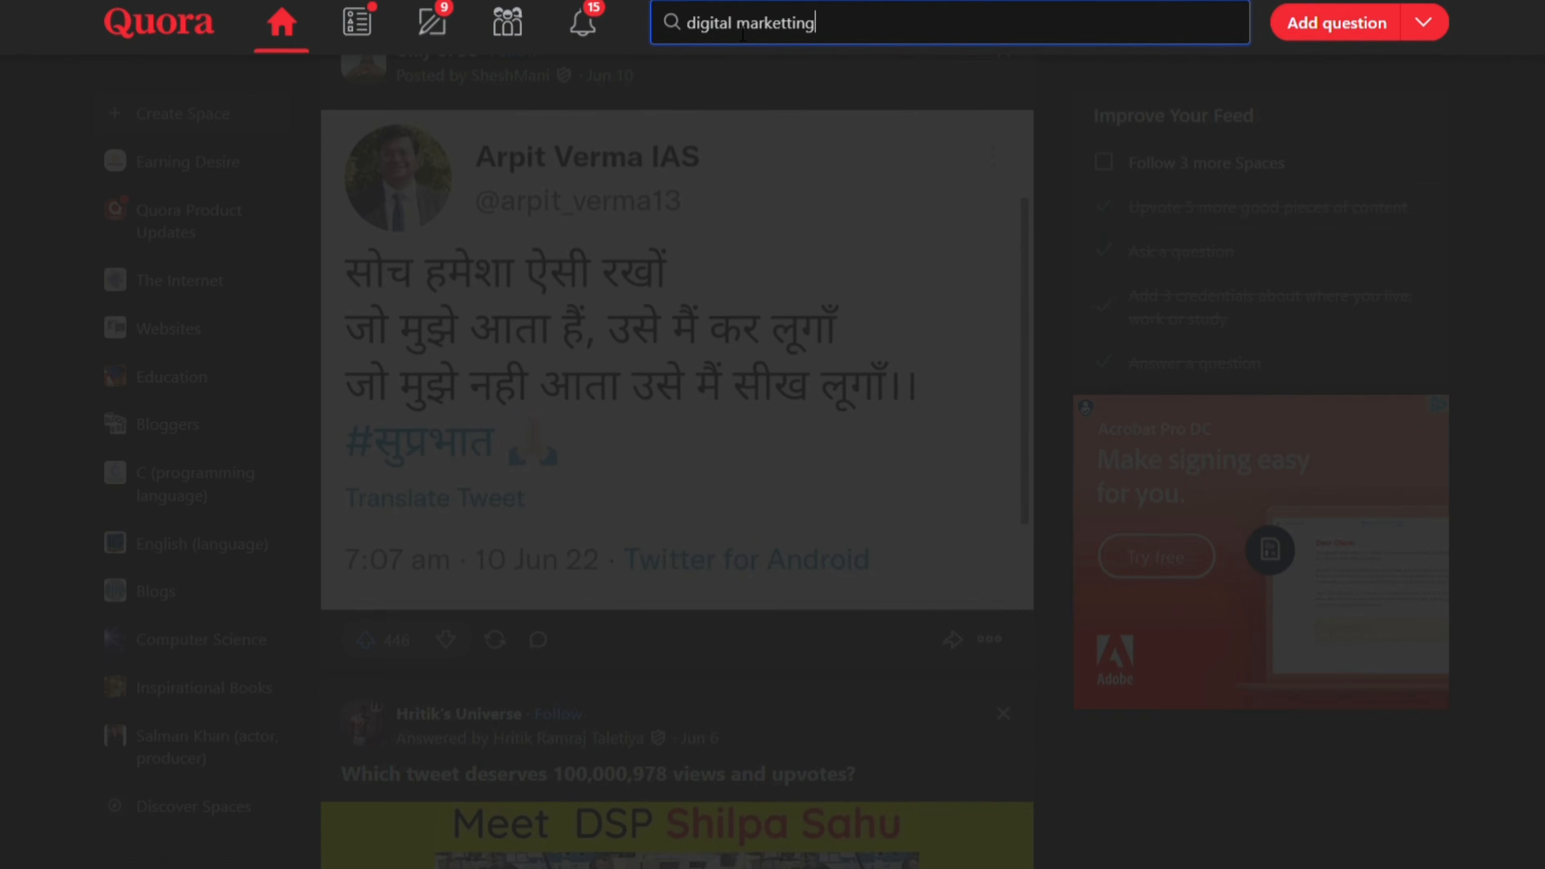
key(Return)
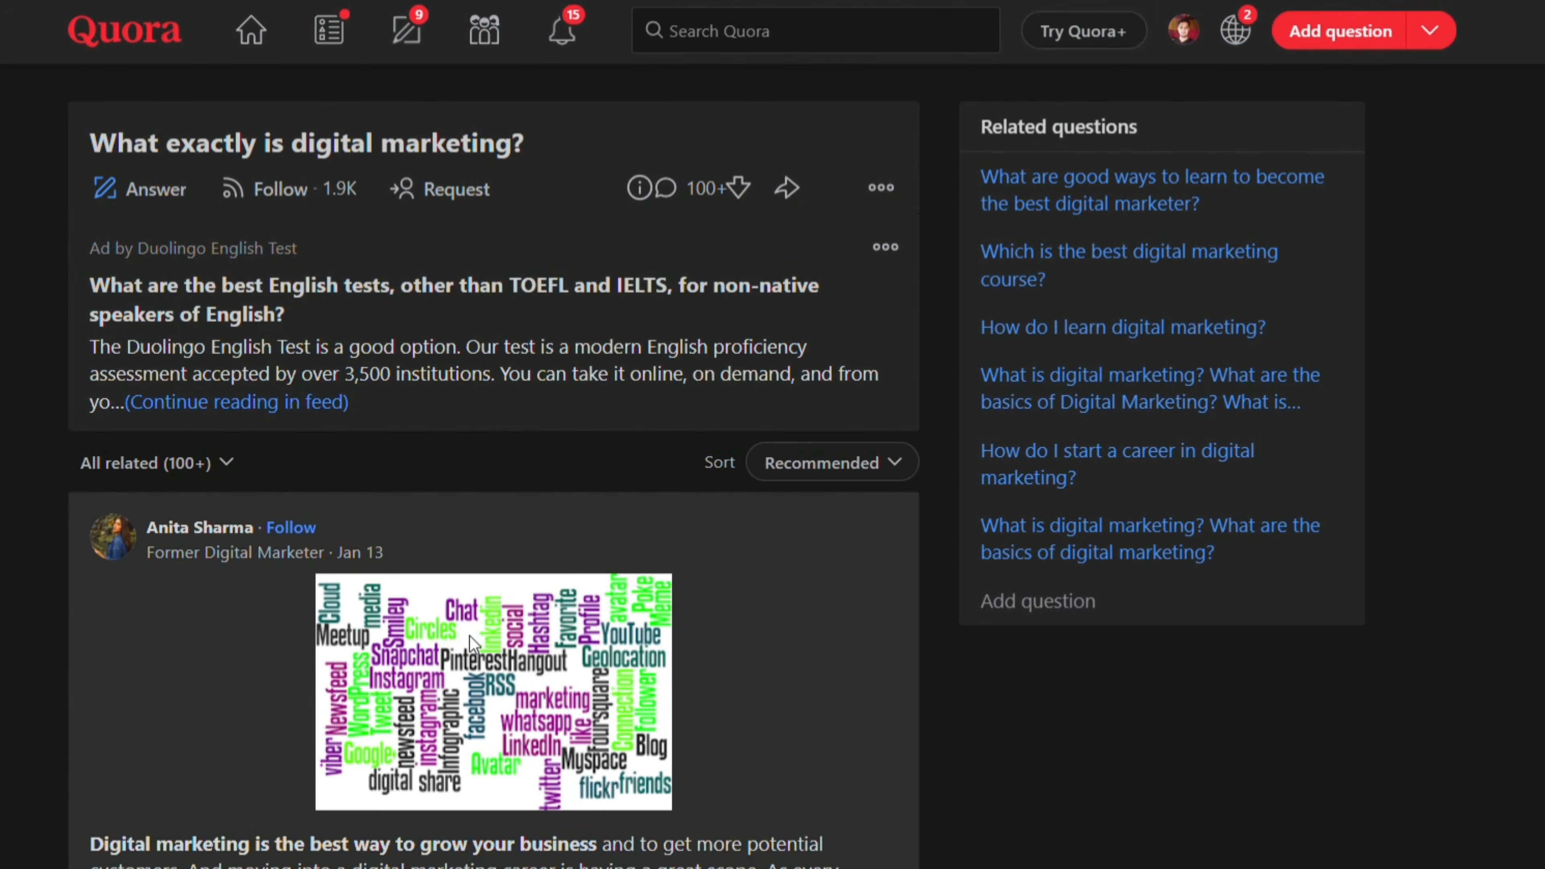
Start an answer draft on the 'What exactly is digital marketing?' question from the results
scroll(470, 636, down, 5)
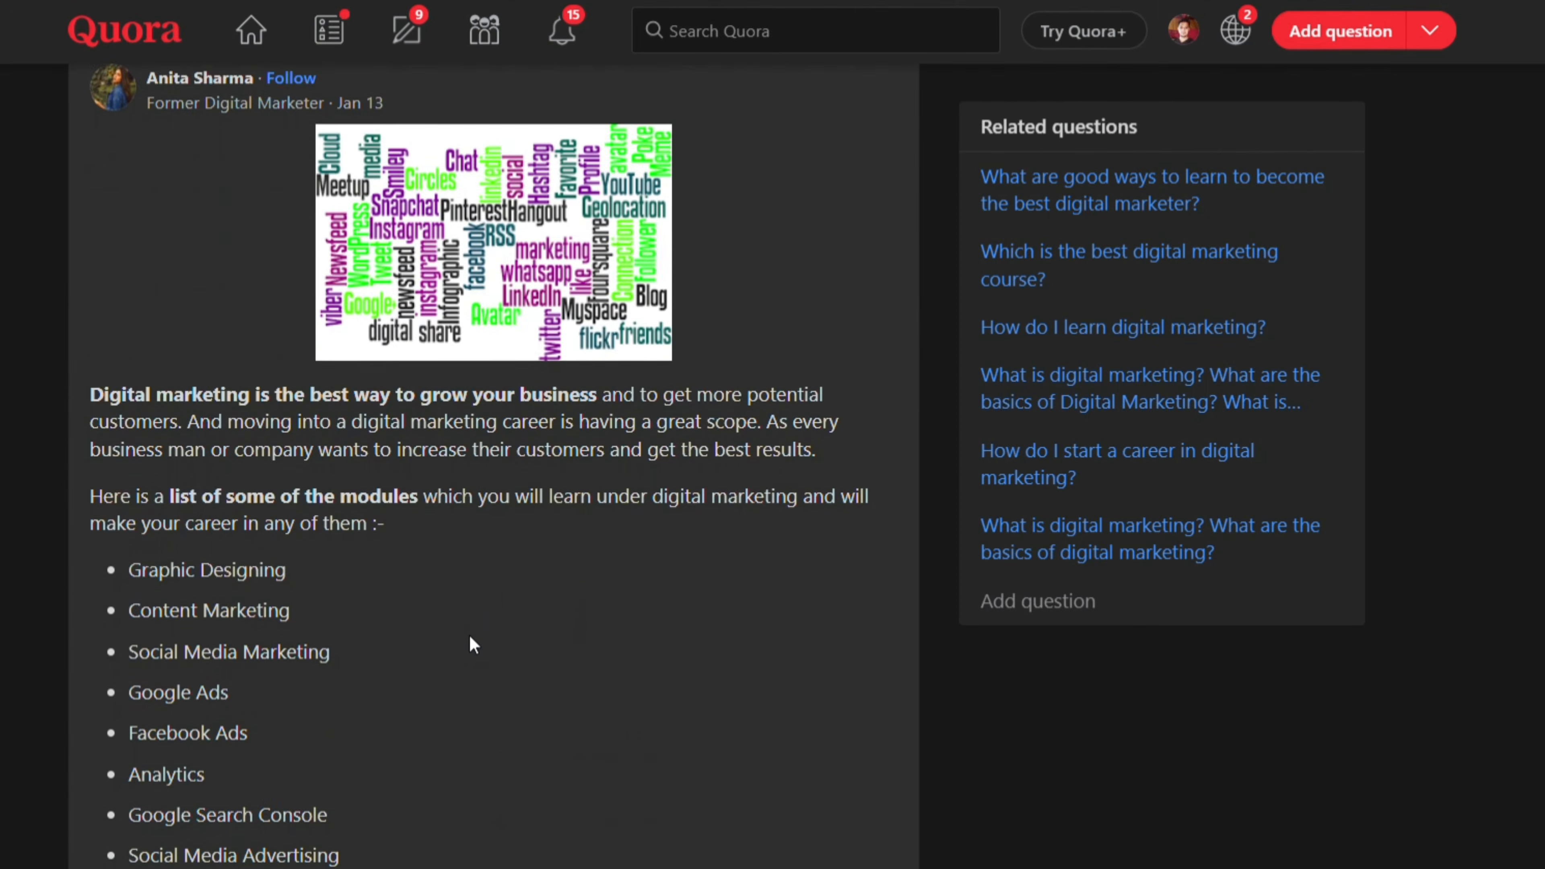
scroll(469, 636, up, 5)
scroll(470, 636, up, 2)
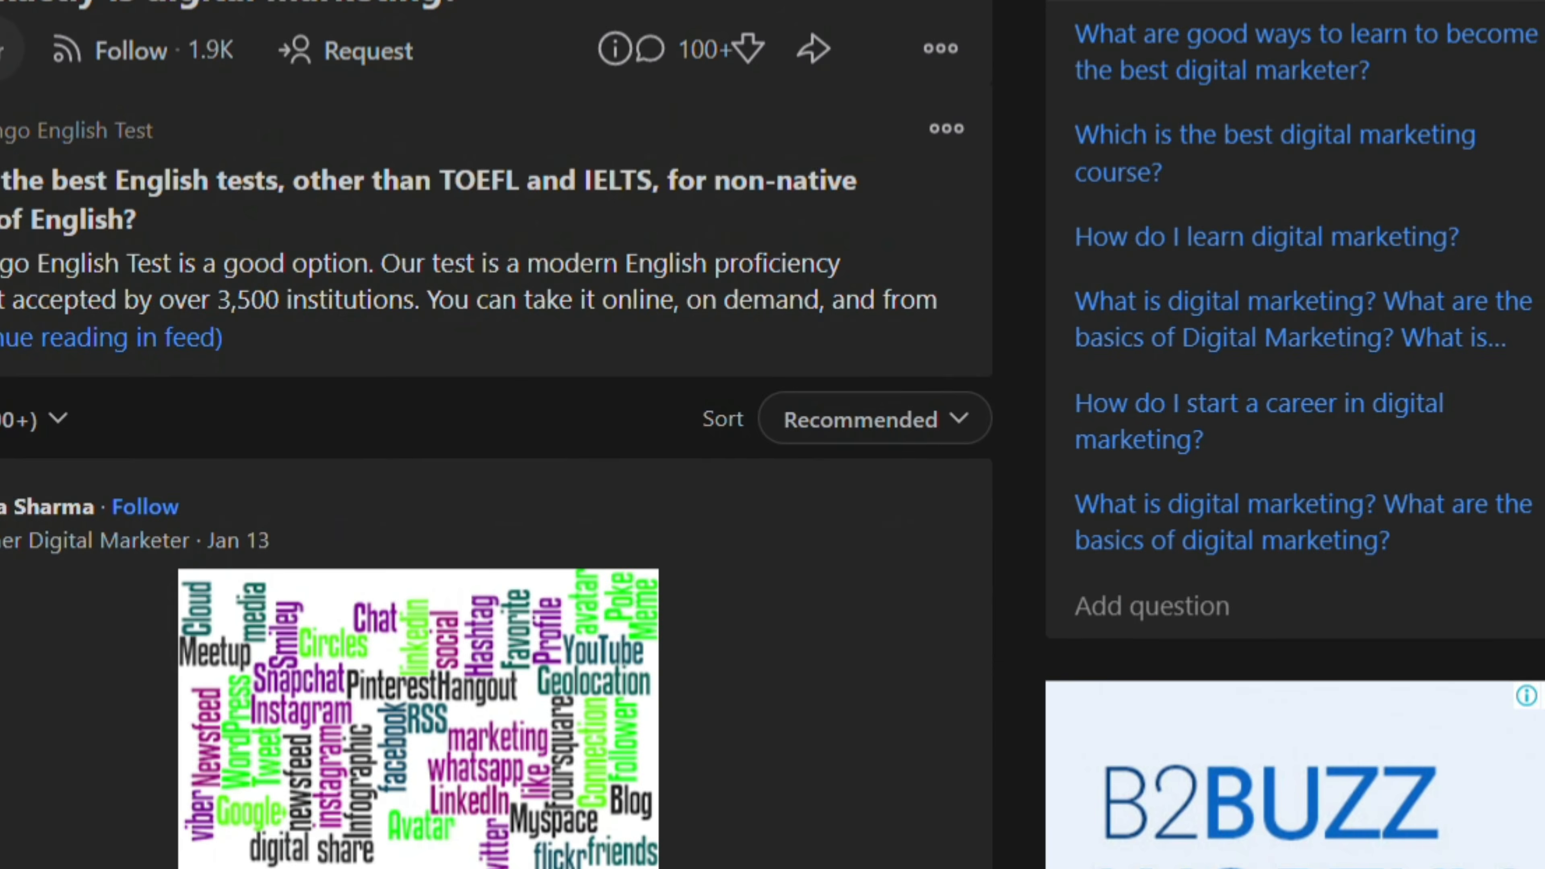
click(136, 190)
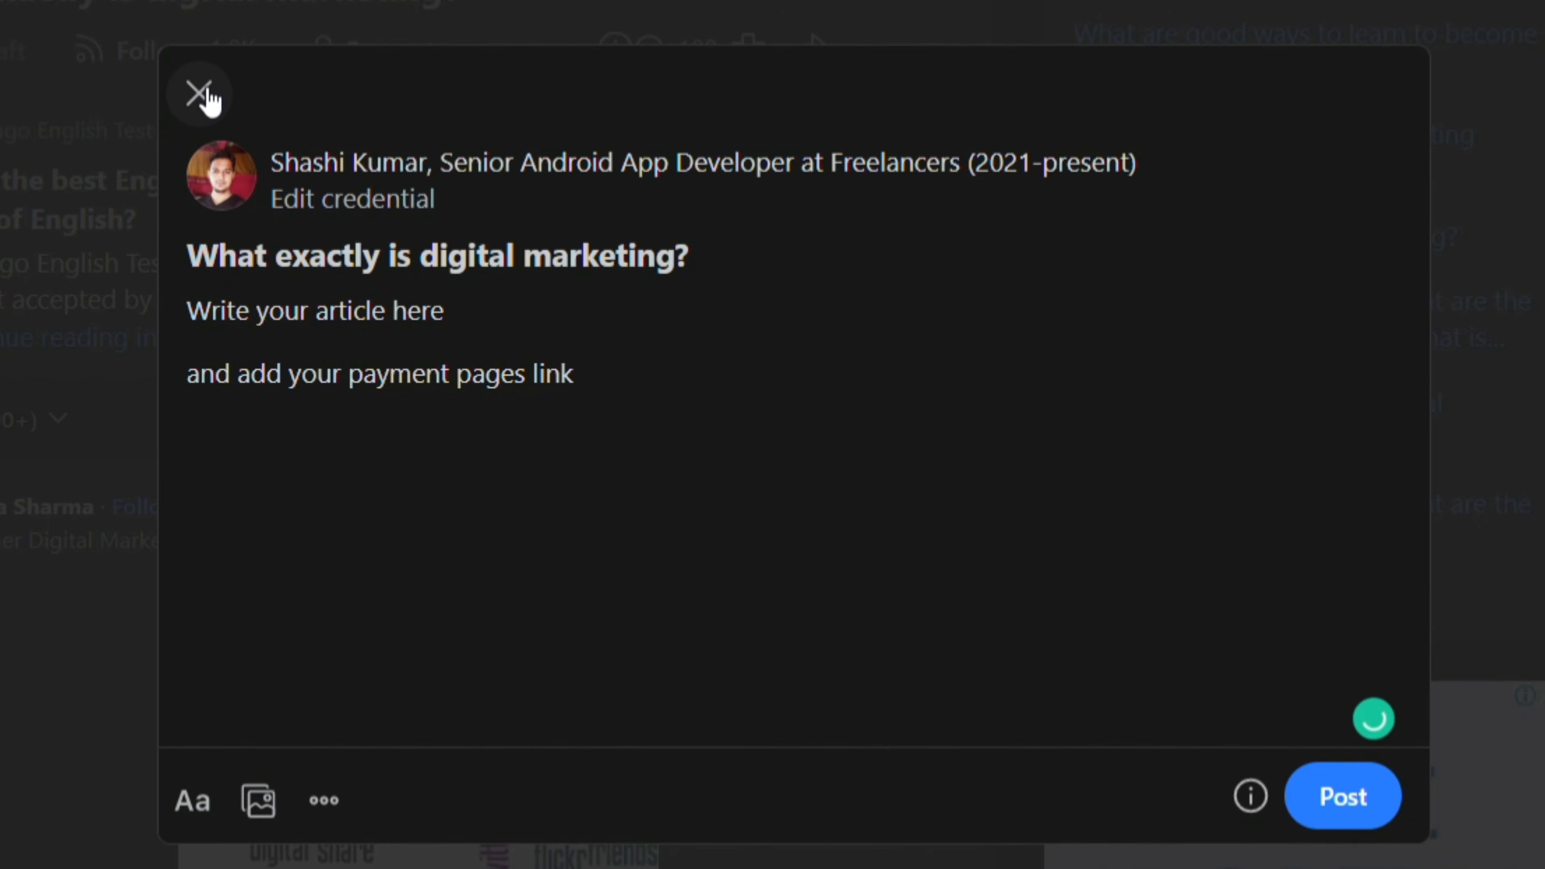